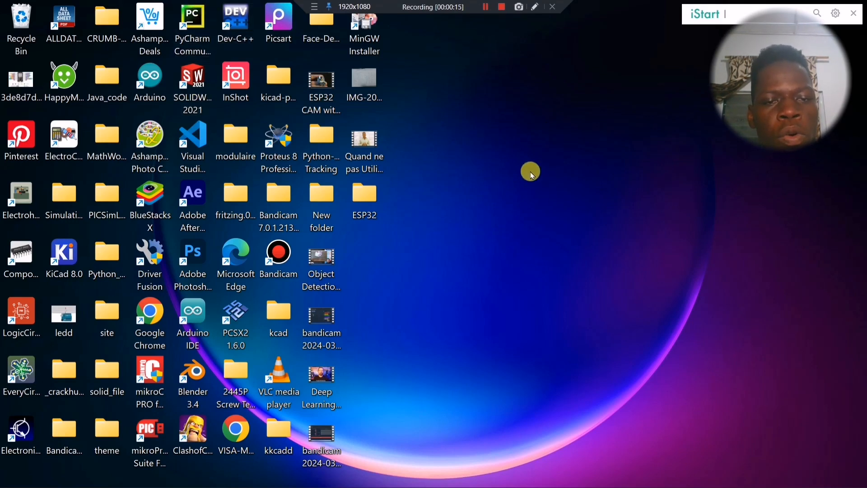
Switch to Chrome and examine the 7805 power supply schematics, PCB layout and parts list in the Electronique Pratique PDF.
mouse_move(666, 487)
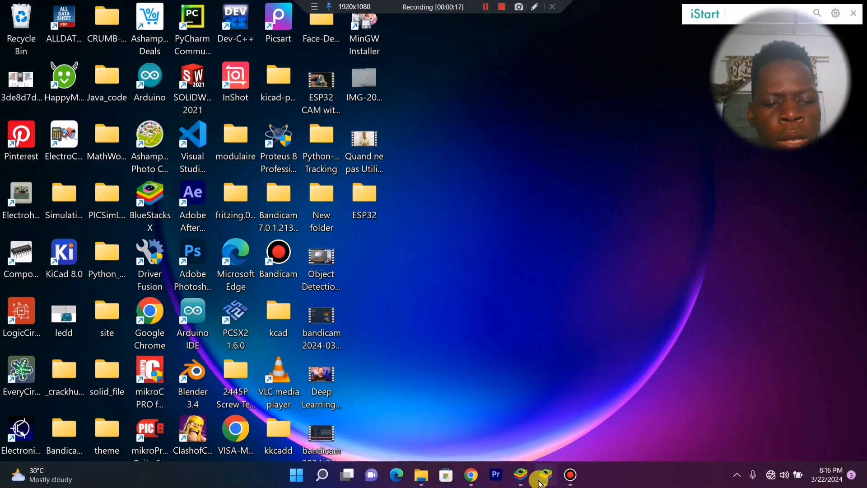
left_click(470, 474)
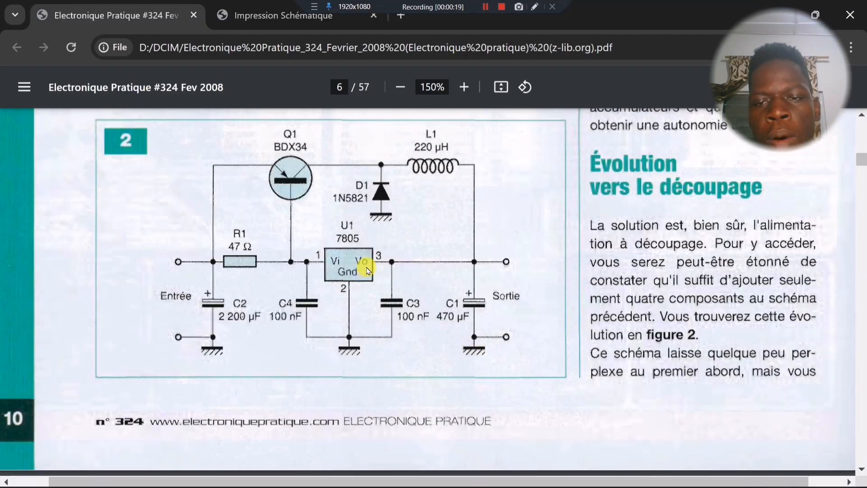
scroll(368, 270, "up", 7)
scroll(271, 230, "down", 2)
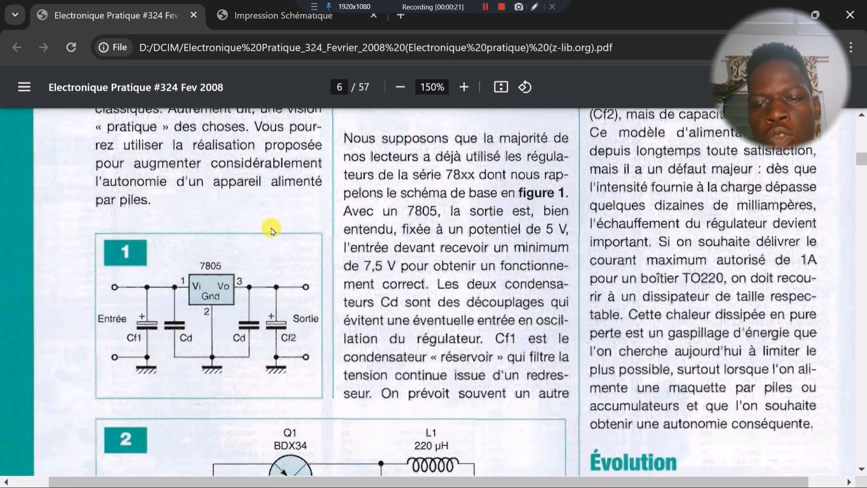
scroll(480, 311, "down", 20)
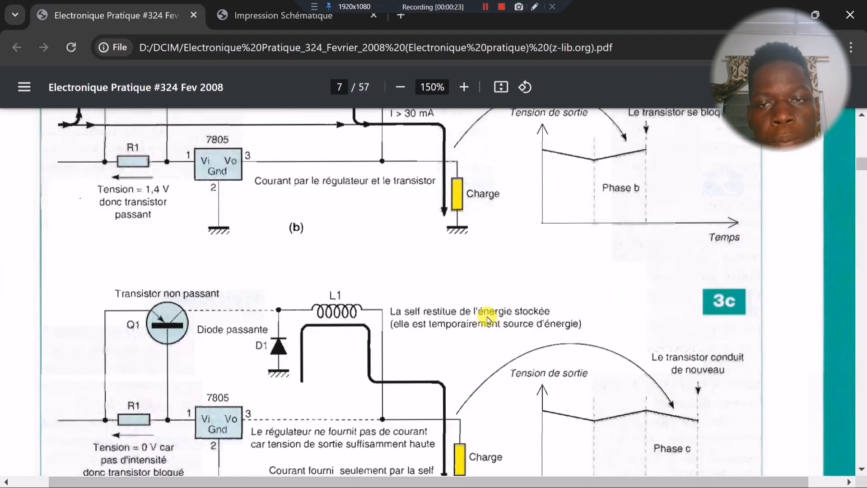
scroll(486, 312, "down", 20)
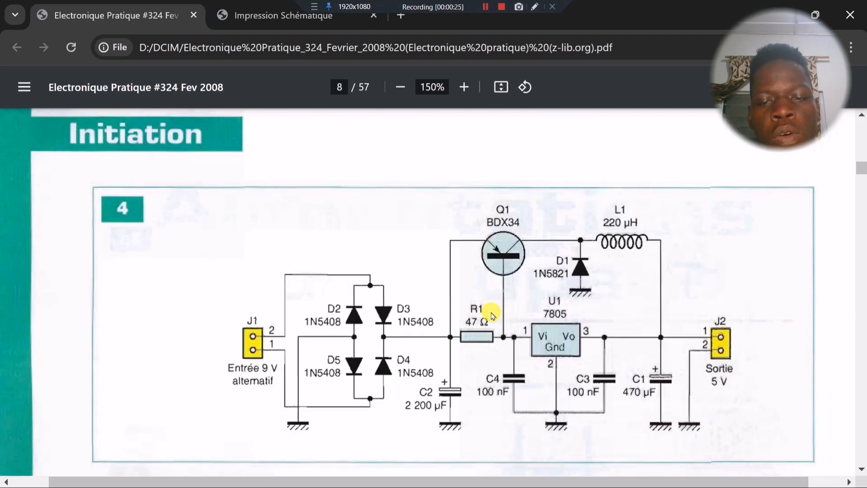
scroll(497, 313, "up", 5)
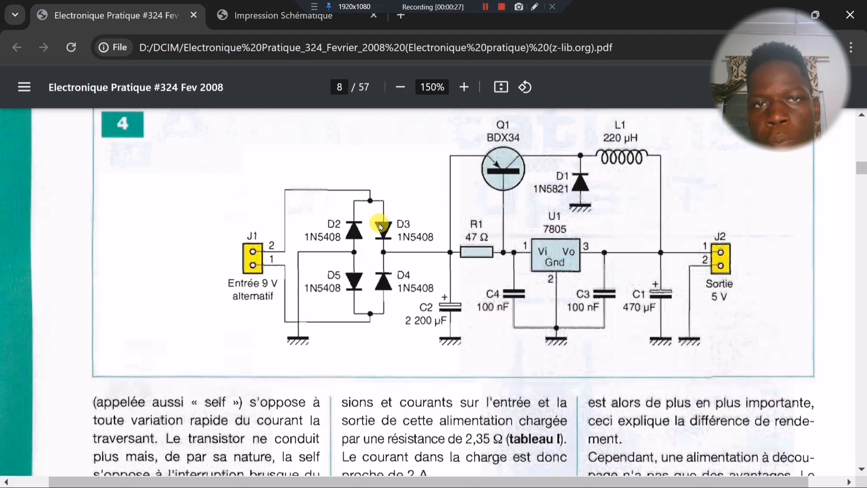
scroll(515, 262, "down", 15)
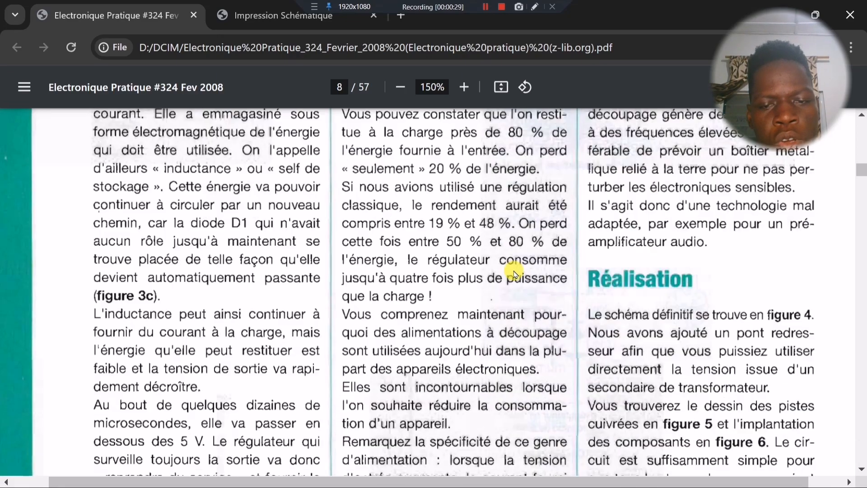
scroll(524, 286, "down", 10)
scroll(526, 287, "down", 18)
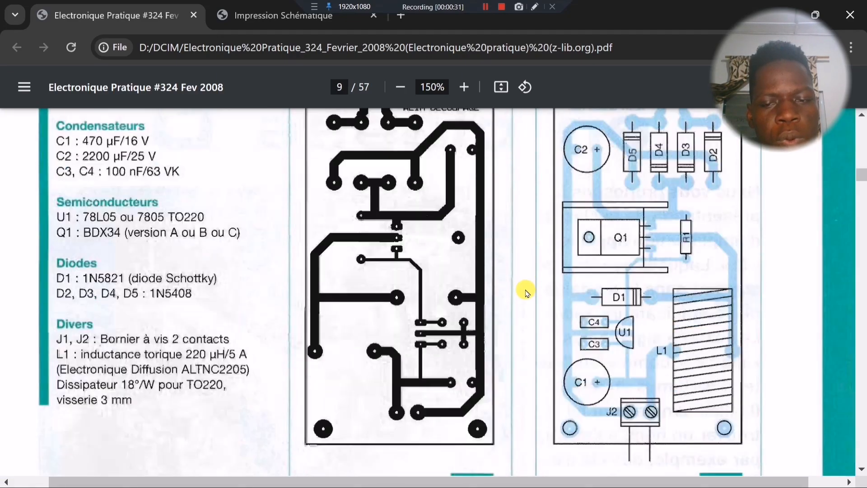
scroll(542, 362, "up", 8)
scroll(547, 316, "up", 20)
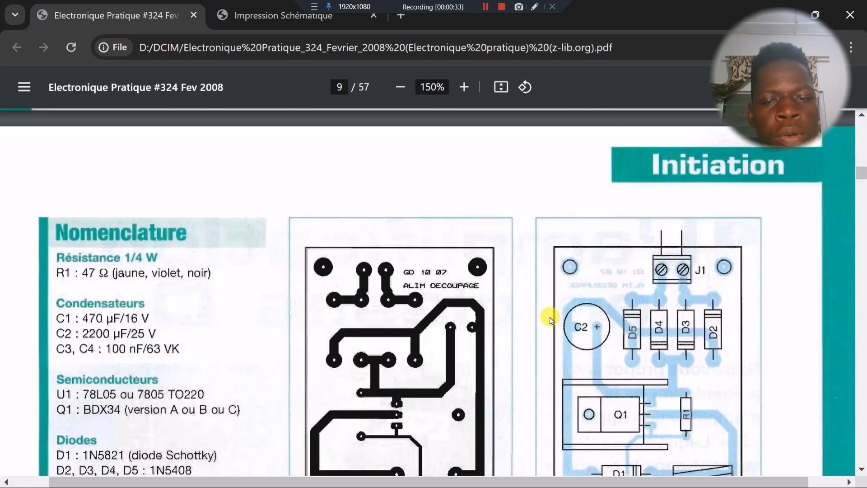
scroll(420, 284, "up", 20)
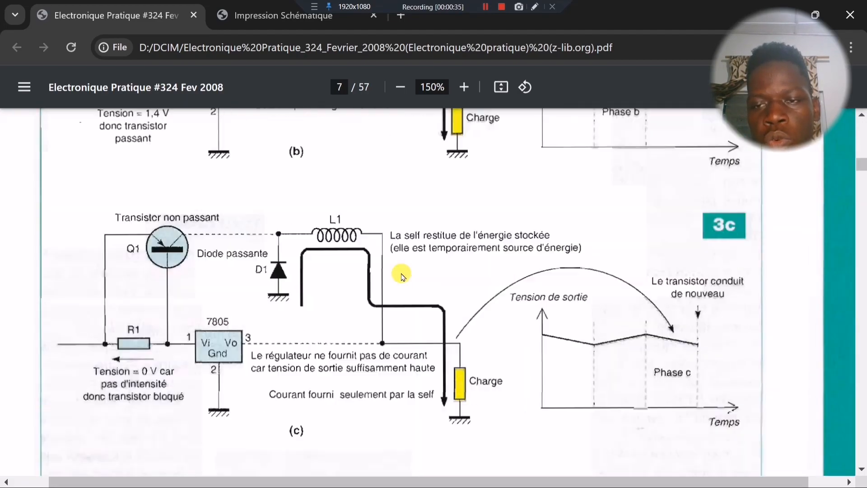
scroll(314, 238, "up", 15)
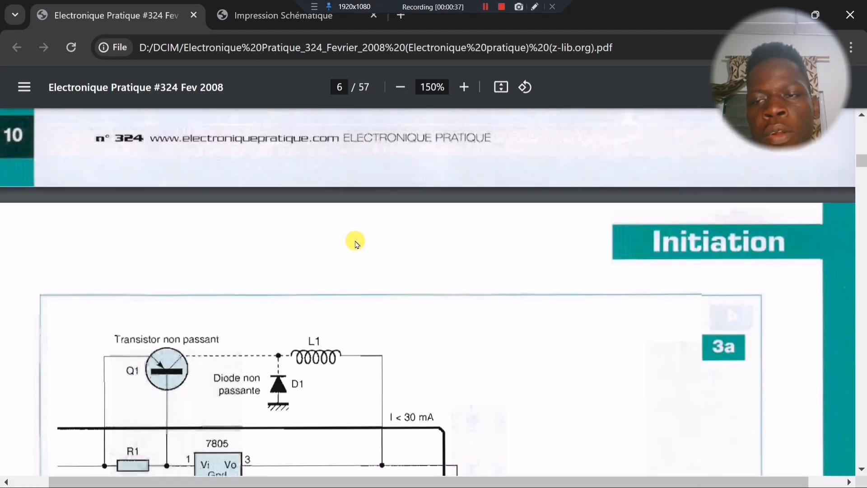
scroll(251, 320, "down", 2)
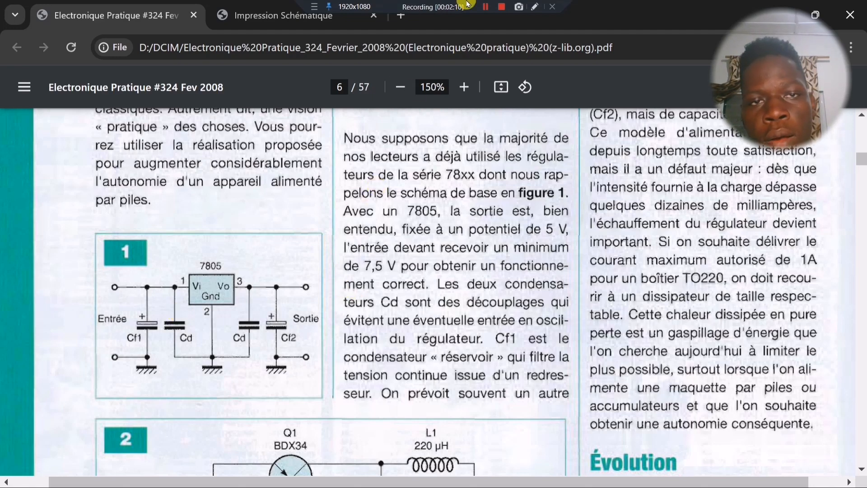
Start annotating the screen and sketch a series resistor and LED in red across the output of figure 1's 7805 circuit.
left_click(535, 6)
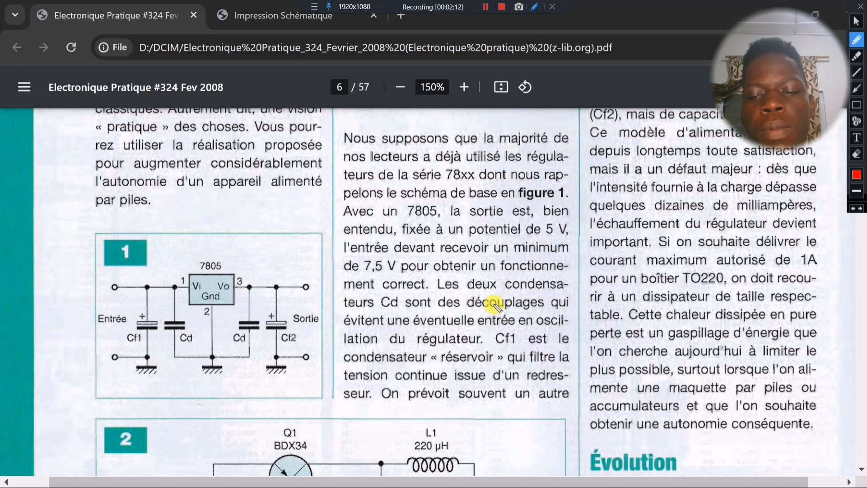
left_click_drag(307, 288, 356, 289)
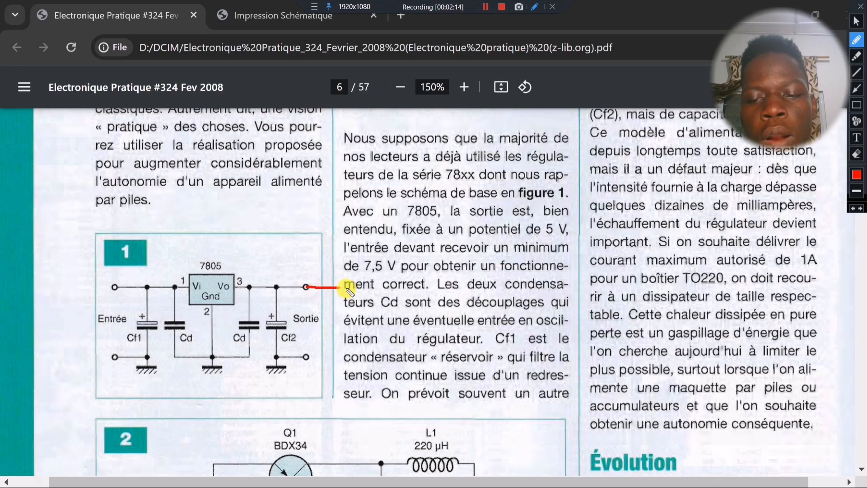
left_click_drag(307, 358, 383, 366)
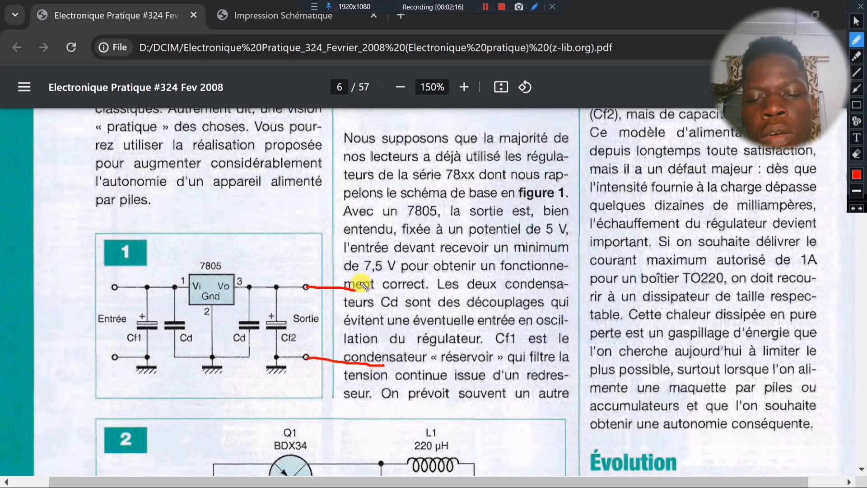
mouse_move(352, 290)
left_mouse_down()
mouse_move(374, 288)
mouse_move(375, 276)
mouse_move(422, 276)
mouse_move(435, 296)
mouse_move(389, 301)
mouse_move(458, 290)
mouse_move(502, 296)
mouse_move(495, 304)
mouse_move(507, 309)
mouse_move(489, 314)
mouse_move(501, 310)
mouse_move(494, 319)
mouse_move(513, 322)
mouse_move(490, 325)
mouse_move(497, 337)
mouse_move(456, 353)
mouse_move(351, 362)
mouse_move(392, 360)
left_mouse_up()
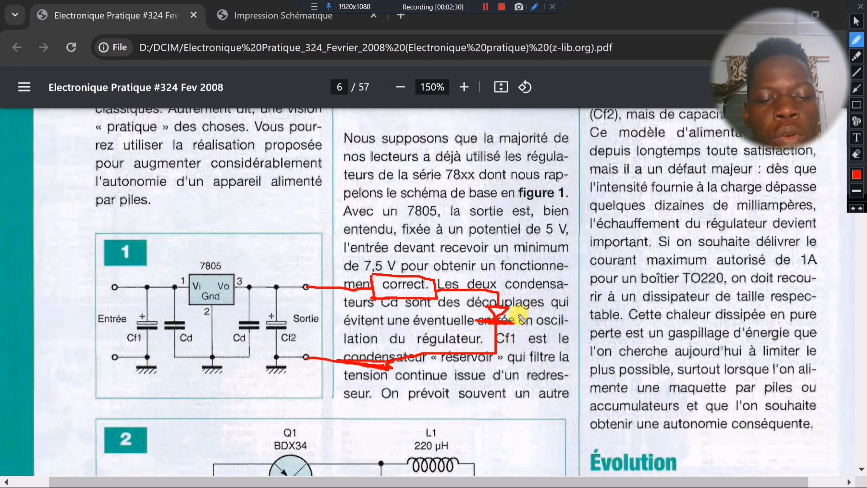
mouse_move(516, 310)
left_mouse_down()
mouse_move(535, 310)
mouse_move(539, 321)
left_mouse_up()
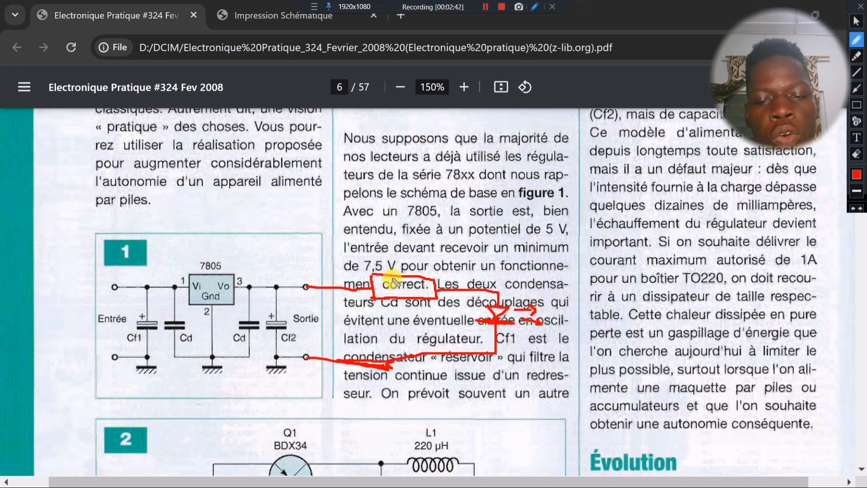
Label the sketched resistor R and draw a question mark above it.
left_click_drag(393, 284, 395, 292)
left_click_drag(407, 249, 411, 250)
left_click(410, 260)
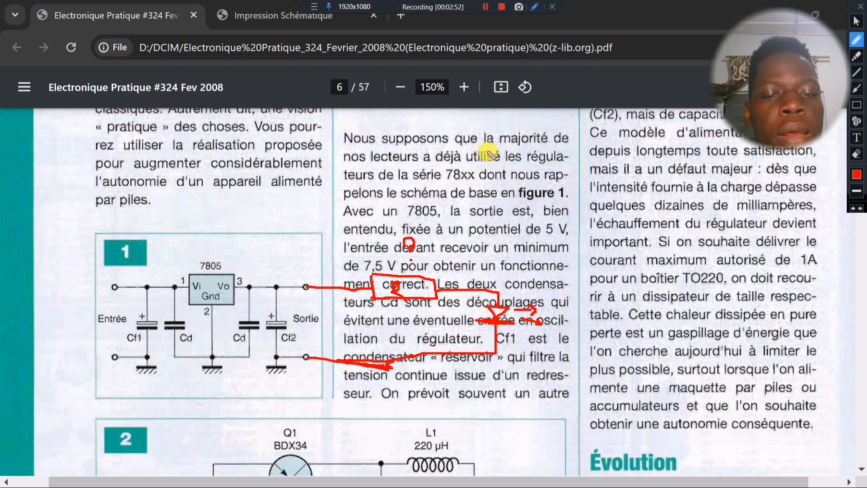
Write Ohm's law U = R × I above the sketch, circle R, and write R = U / I beneath it.
mouse_move(487, 152)
left_mouse_down()
mouse_move(497, 171)
mouse_move(506, 152)
mouse_move(541, 170)
mouse_move(537, 160)
mouse_move(571, 161)
left_mouse_up()
mouse_move(581, 156)
left_mouse_down()
mouse_move(605, 172)
mouse_move(592, 170)
mouse_move(627, 171)
mouse_move(634, 147)
left_mouse_up()
left_click_drag(619, 169, 647, 170)
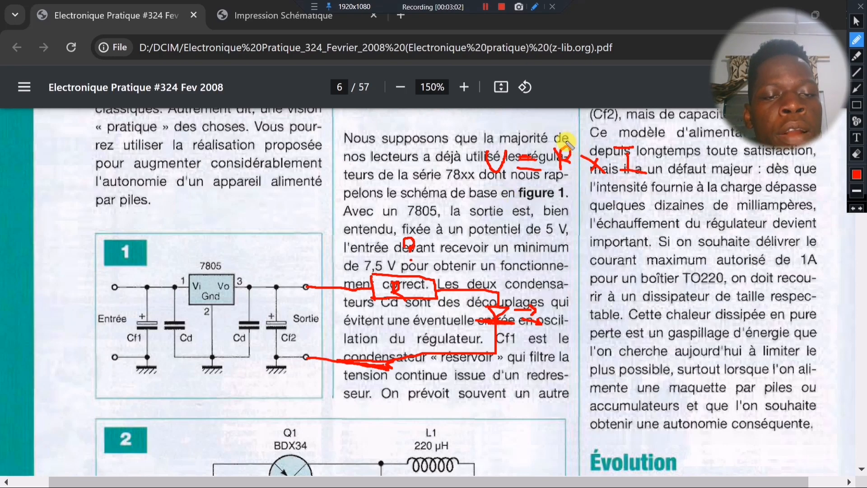
mouse_move(563, 140)
left_mouse_down()
mouse_move(563, 163)
mouse_move(556, 143)
left_mouse_up()
mouse_move(497, 182)
left_mouse_down()
mouse_move(495, 208)
mouse_move(501, 194)
mouse_move(514, 208)
left_mouse_up()
mouse_move(537, 195)
left_mouse_down()
mouse_move(550, 196)
mouse_move(551, 214)
left_mouse_up()
mouse_move(564, 179)
left_mouse_down()
mouse_move(571, 194)
mouse_move(582, 179)
mouse_move(592, 202)
mouse_move(577, 228)
mouse_move(586, 207)
mouse_move(588, 230)
left_mouse_up()
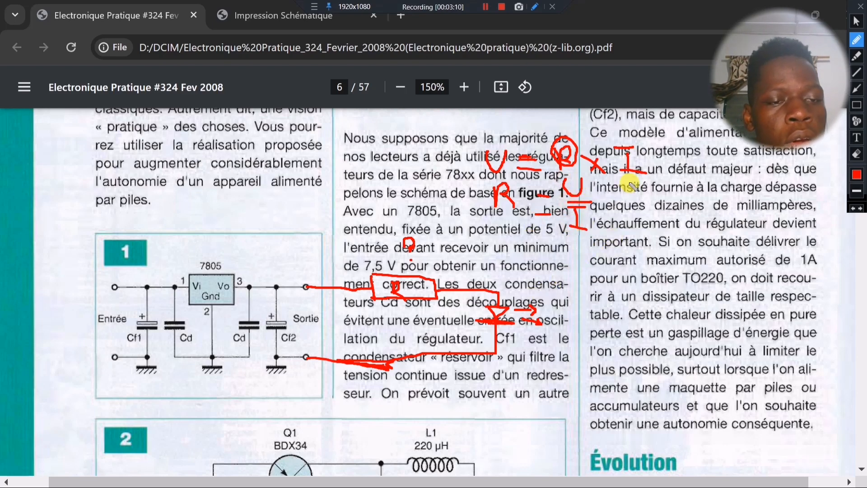
Draw a vertical divider beside the formulas and note the LED's voltage VL = 1.8 V and current IL = 15 mA.
left_click_drag(711, 141, 711, 211)
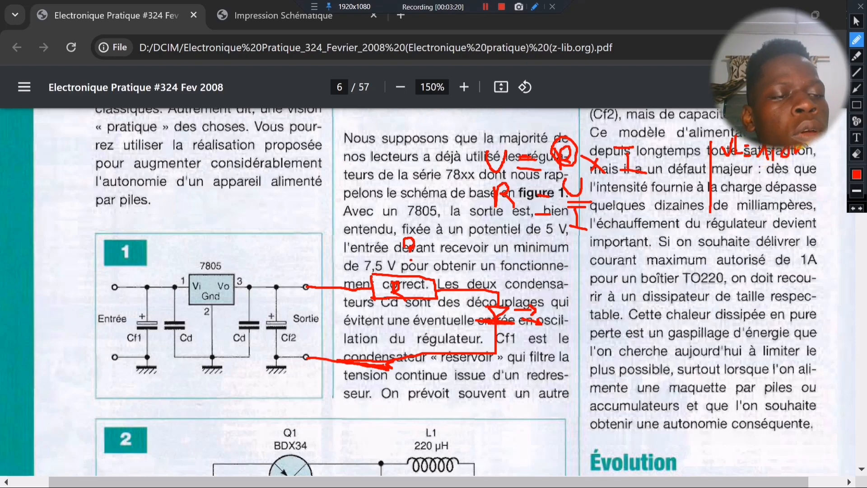
left_click_drag(723, 185, 733, 185)
left_click_drag(728, 185, 734, 198)
left_click_drag(743, 180, 747, 195)
left_click_drag(755, 187, 762, 187)
mouse_move(754, 193)
left_mouse_down()
mouse_move(805, 185)
mouse_move(813, 172)
mouse_move(820, 191)
left_mouse_up()
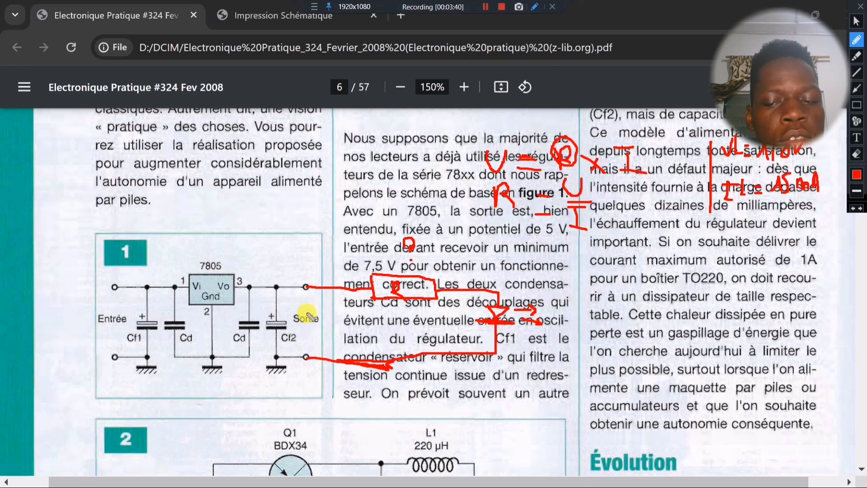
Mark the circuit's output as 5V and write the calculation (5V − 1.8V) / 0.015 A = 213 Ω.
mouse_move(315, 314)
left_mouse_down()
mouse_move(304, 330)
mouse_move(324, 301)
left_mouse_up()
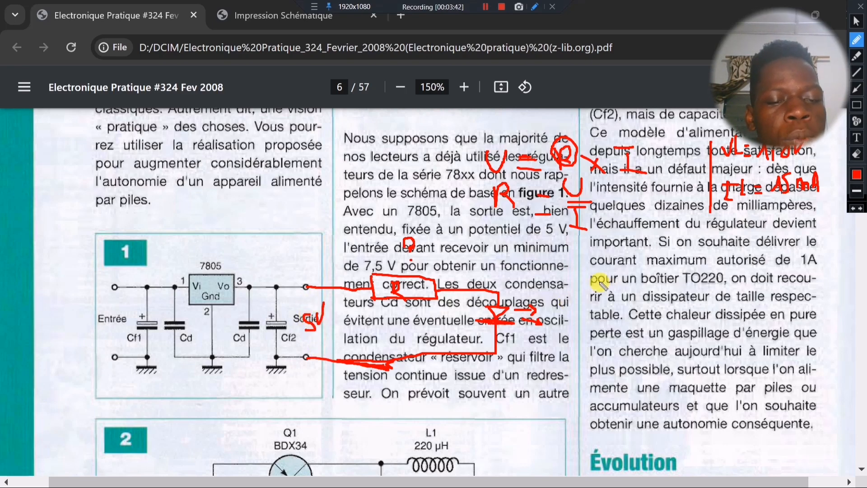
mouse_move(607, 292)
left_mouse_down()
mouse_move(613, 280)
mouse_move(632, 295)
mouse_move(676, 300)
mouse_move(706, 291)
mouse_move(719, 266)
left_mouse_up()
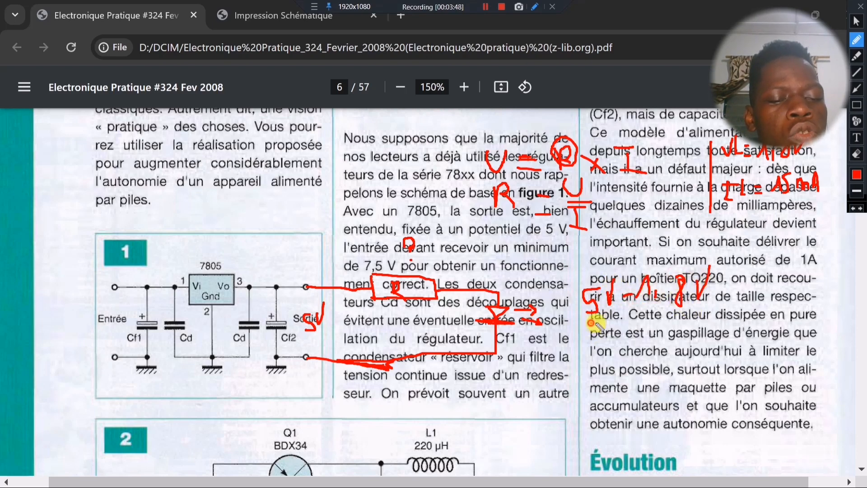
left_click_drag(592, 323, 754, 319)
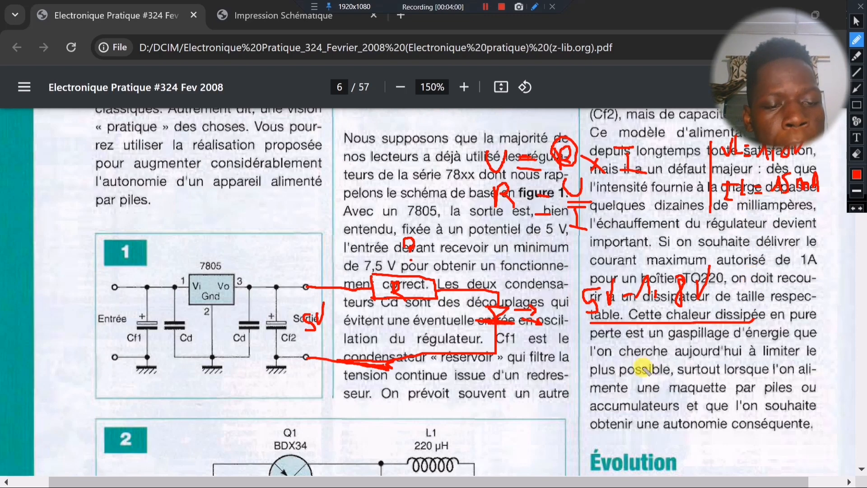
mouse_move(631, 338)
left_mouse_down()
mouse_move(664, 334)
mouse_move(657, 361)
mouse_move(687, 357)
mouse_move(698, 342)
mouse_move(722, 357)
mouse_move(761, 358)
mouse_move(764, 350)
left_mouse_up()
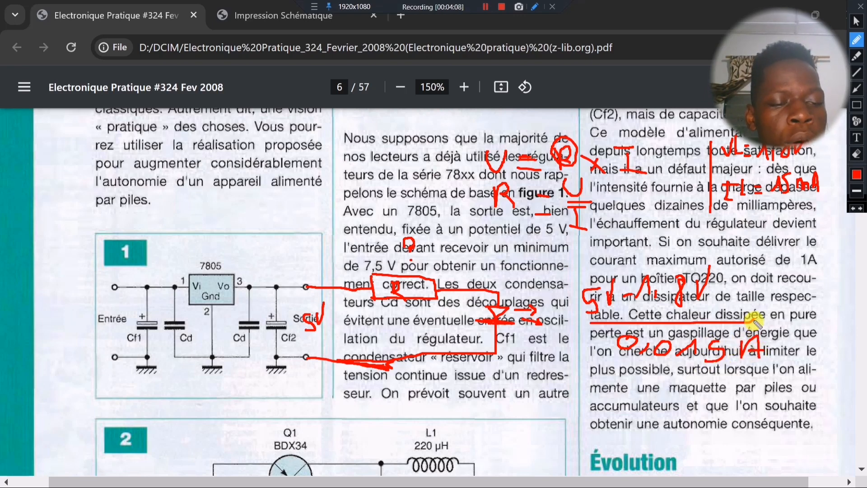
left_click_drag(758, 308, 778, 308)
mouse_move(766, 325)
left_mouse_down()
mouse_move(780, 325)
mouse_move(803, 296)
mouse_move(809, 317)
mouse_move(865, 322)
left_mouse_up()
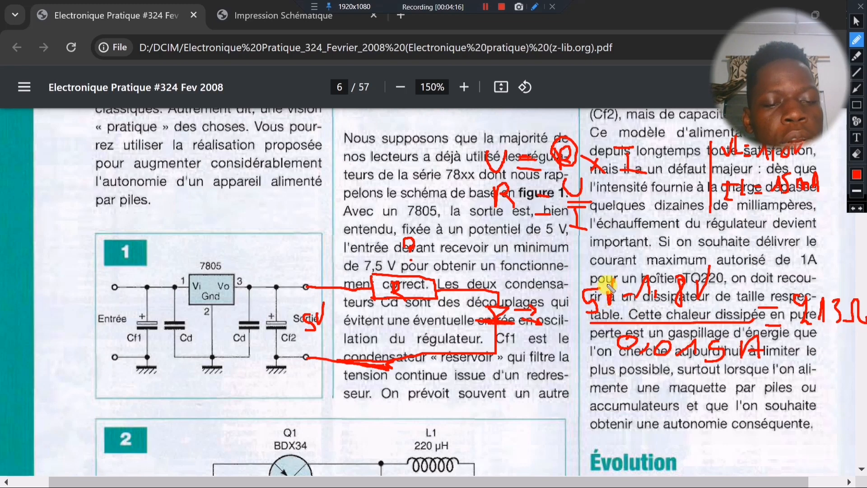
Write the result R = 213 Ω below the calculation, underline it, and close the screen annotation.
mouse_move(538, 382)
left_mouse_down()
mouse_move(537, 412)
mouse_move(623, 413)
mouse_move(668, 393)
mouse_move(673, 414)
mouse_move(713, 391)
mouse_move(722, 409)
left_mouse_up()
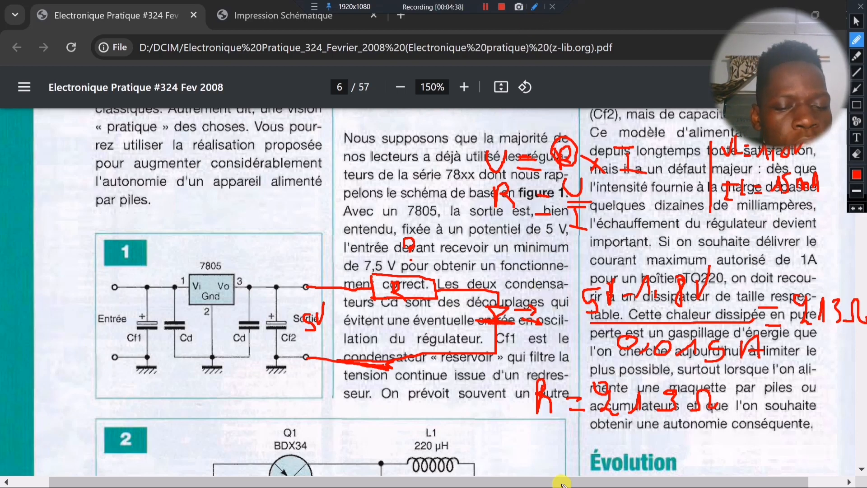
left_click_drag(577, 425, 719, 425)
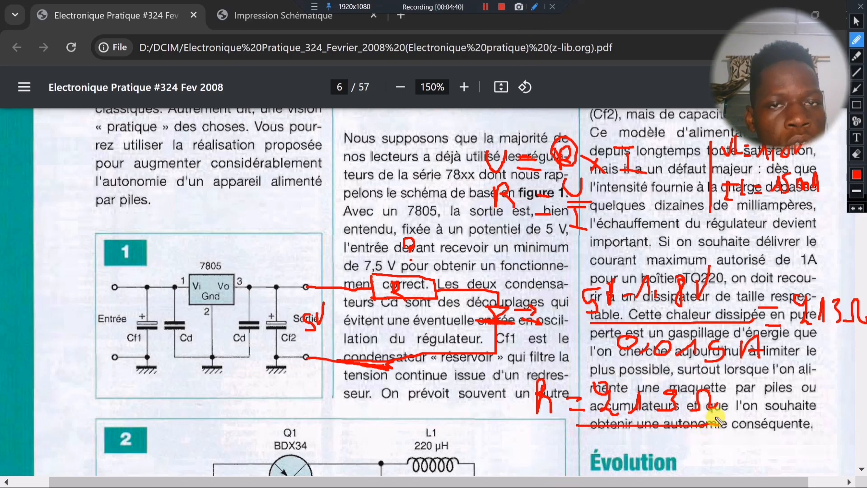
left_click(533, 9)
Switch to BlueStacks and reopen a fresh LED Resistor Calculator from ElectroCalc Pro's list of calculations.
mouse_move(523, 478)
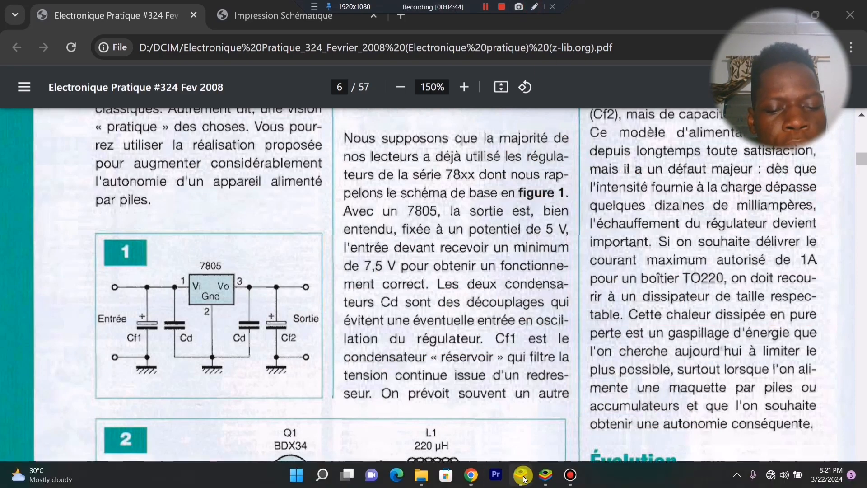
left_click(522, 412)
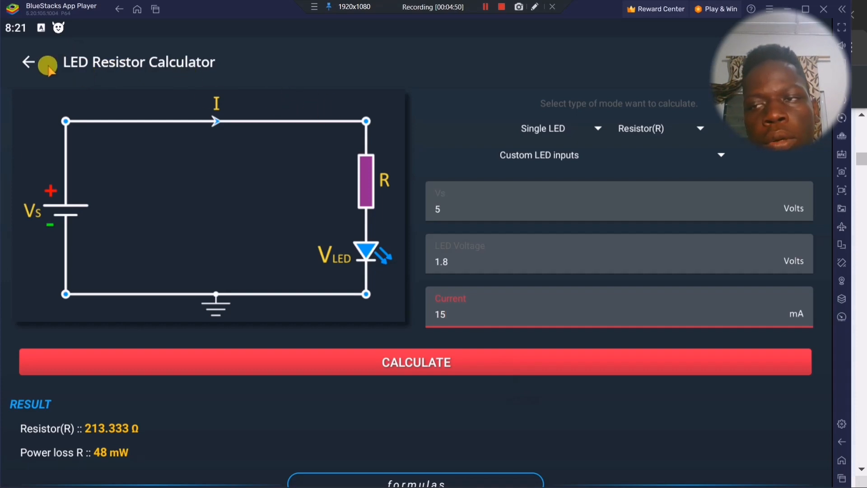
left_click(25, 61)
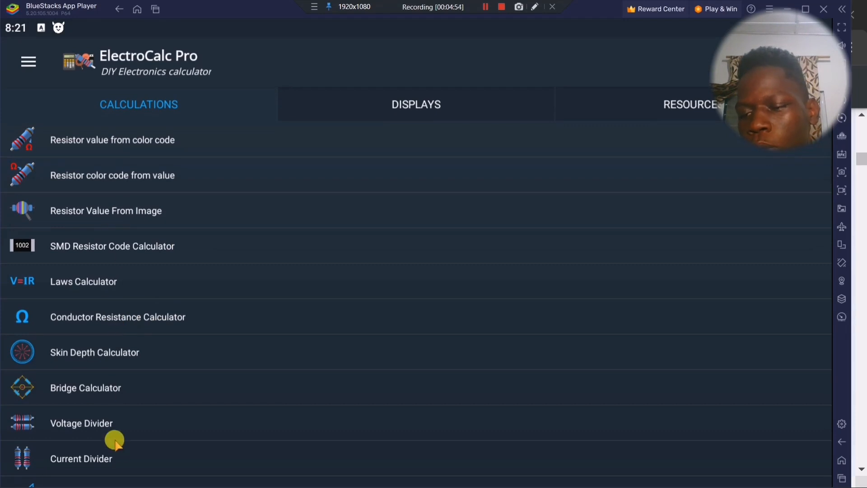
scroll(119, 440, "down", 4)
left_click(120, 413)
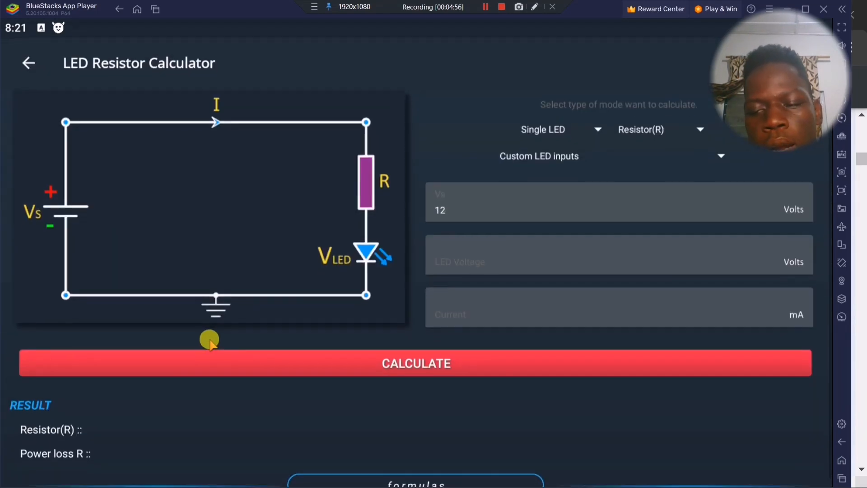
Set the supply voltage Vs to 5 volts.
left_click(485, 210)
key("BackSpace")
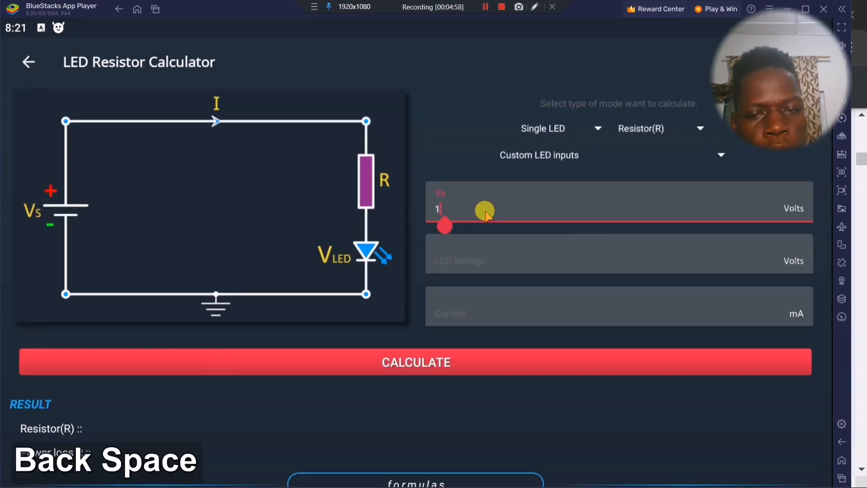
type("5")
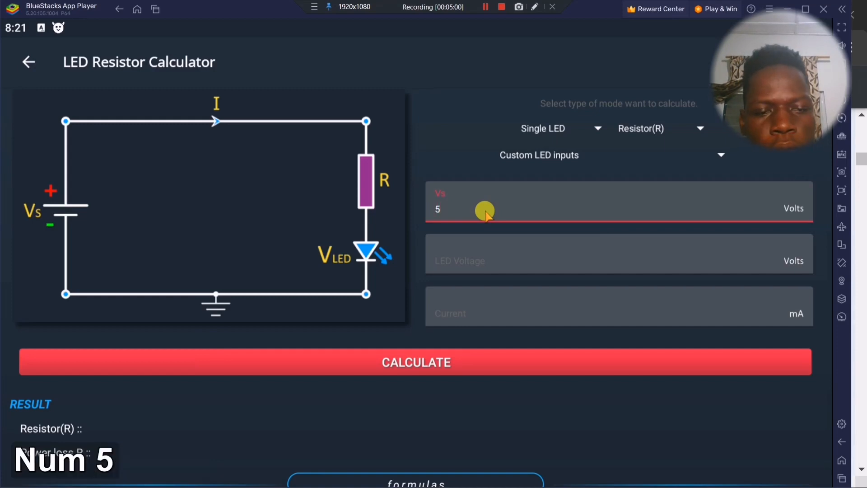
Enter an LED voltage of 1.8 volts and a current of 15 mA, and calculate the series resistor.
left_click(491, 254)
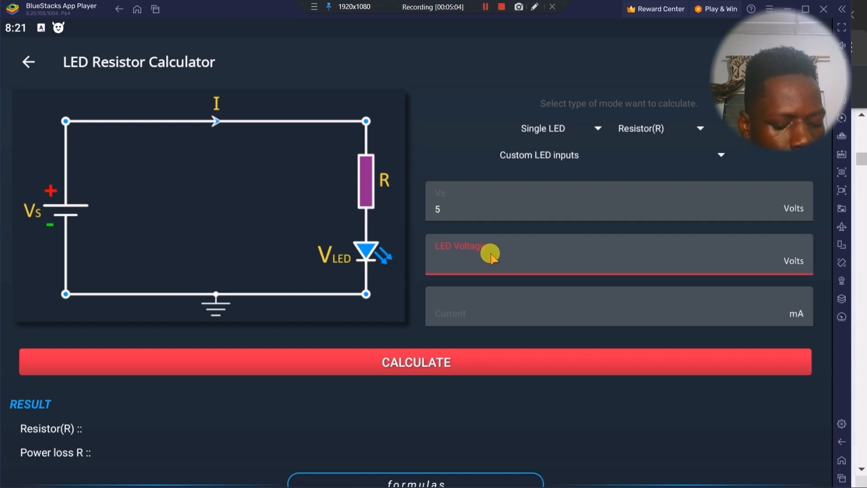
type("1.8")
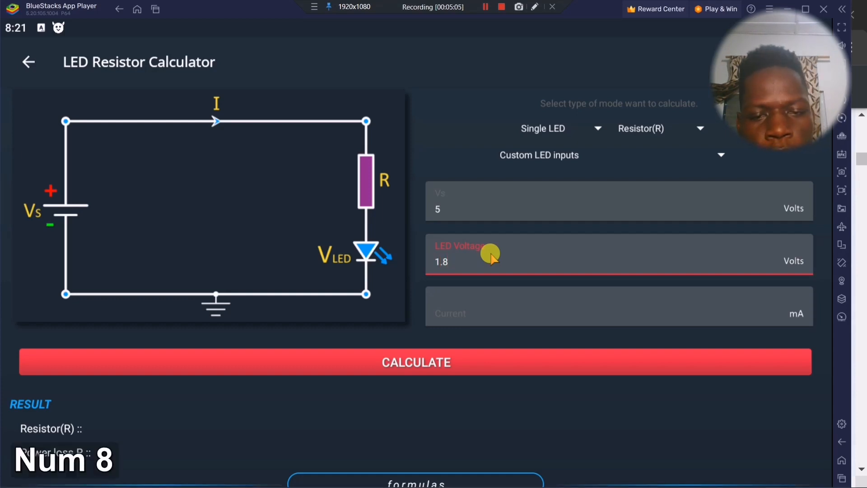
left_click(490, 300)
type("1")
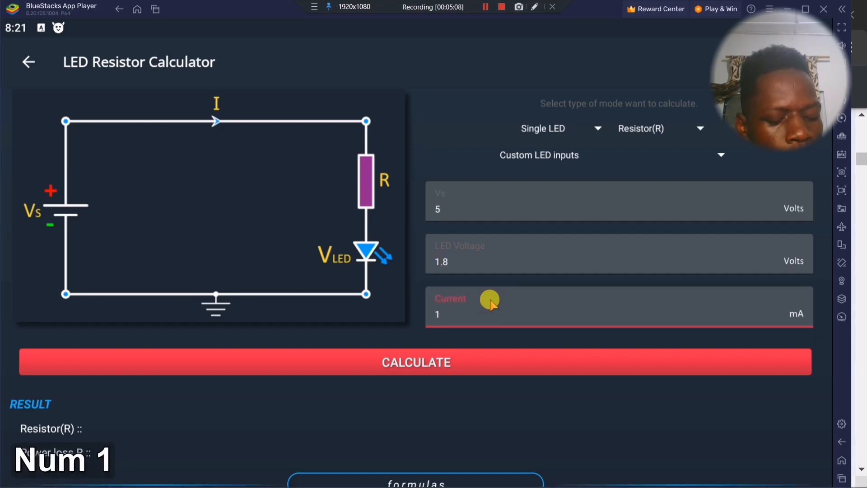
type("5")
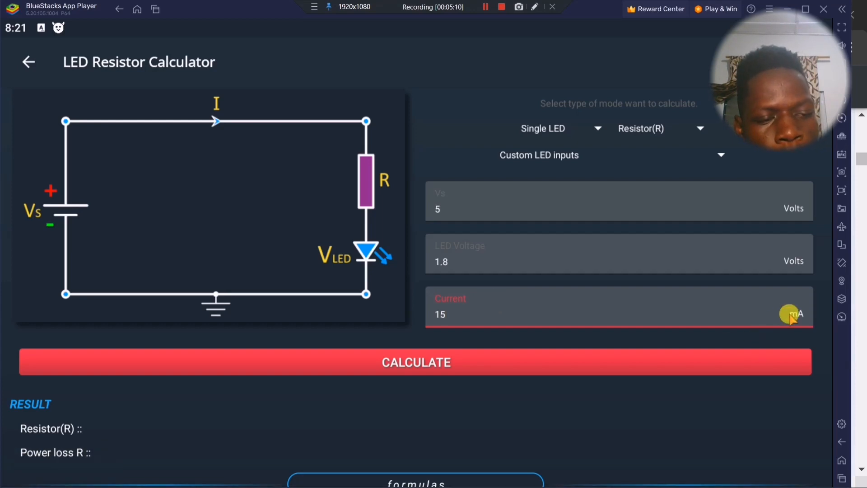
left_click(512, 355)
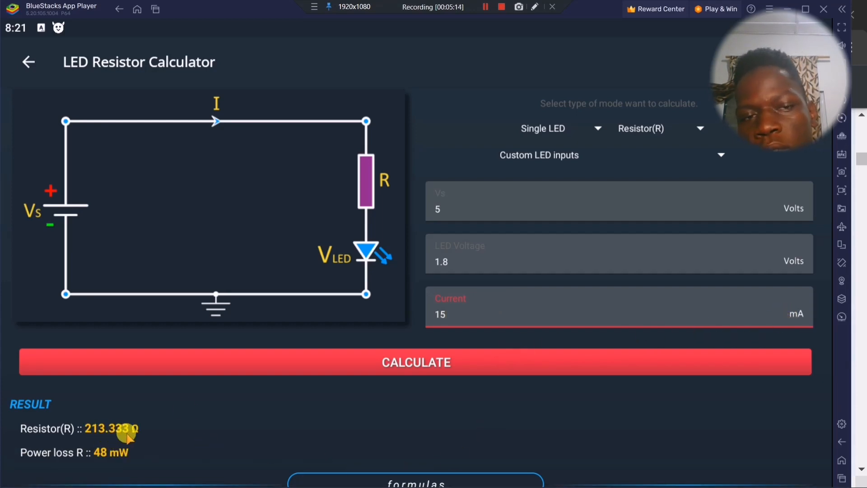
Minimize the BlueStacks and Chrome windows and launch KiCad 8.0 from the desktop.
left_click(788, 9)
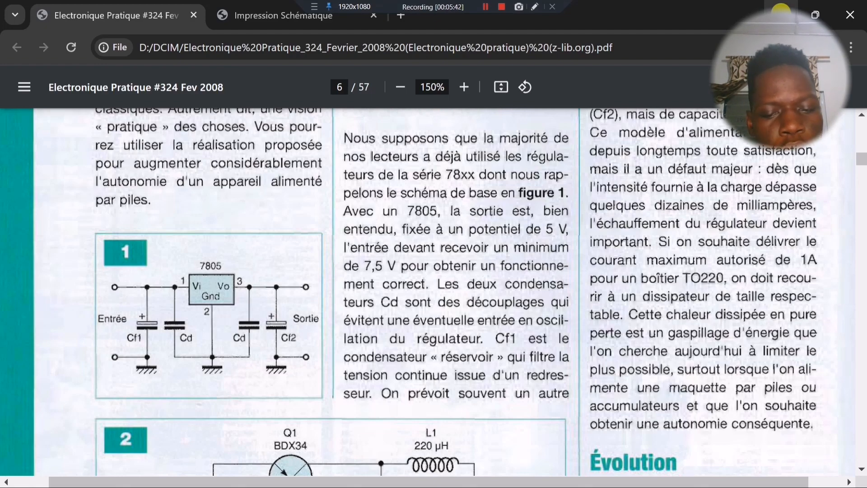
left_click(782, 13)
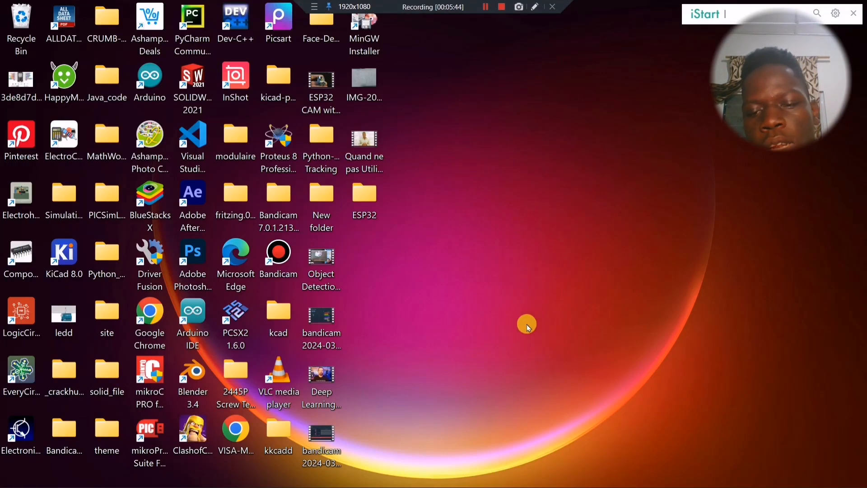
double_click(63, 255)
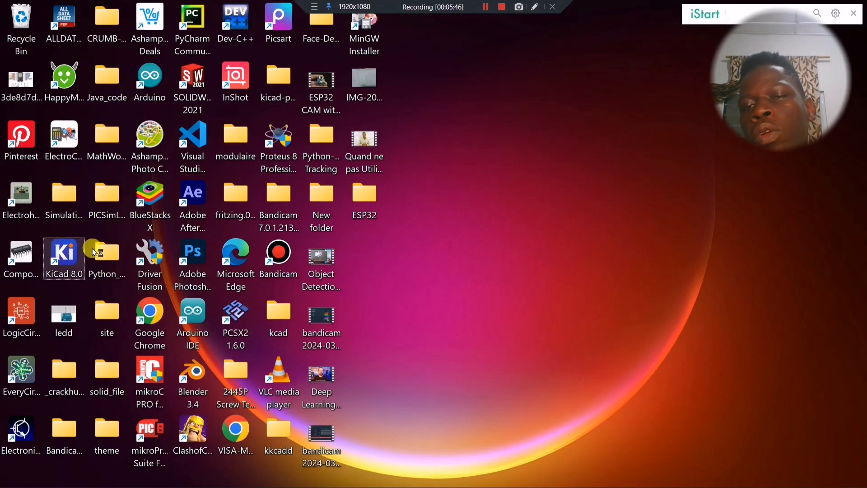
left_click(136, 248)
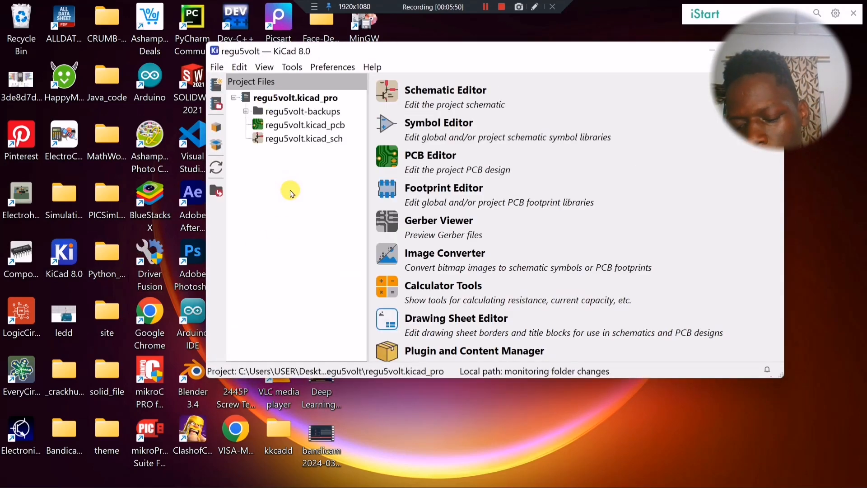
Create a new project named reg5volt in its own folder.
key("ctrl+n")
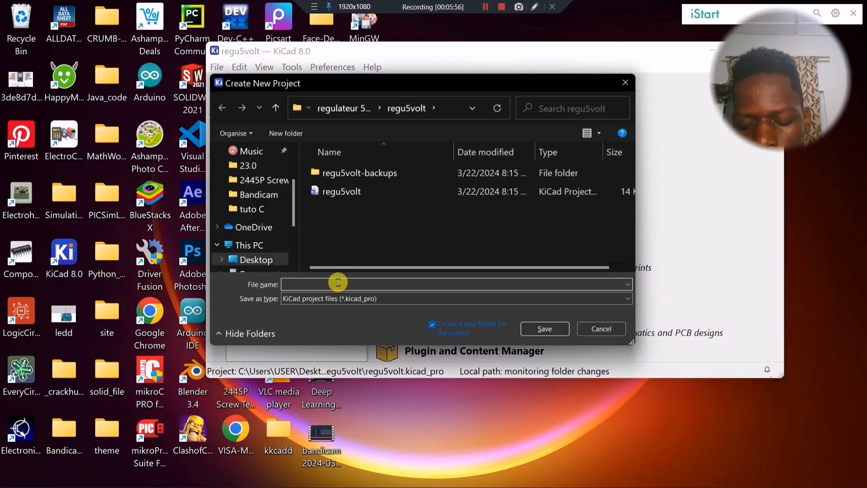
type("reg5")
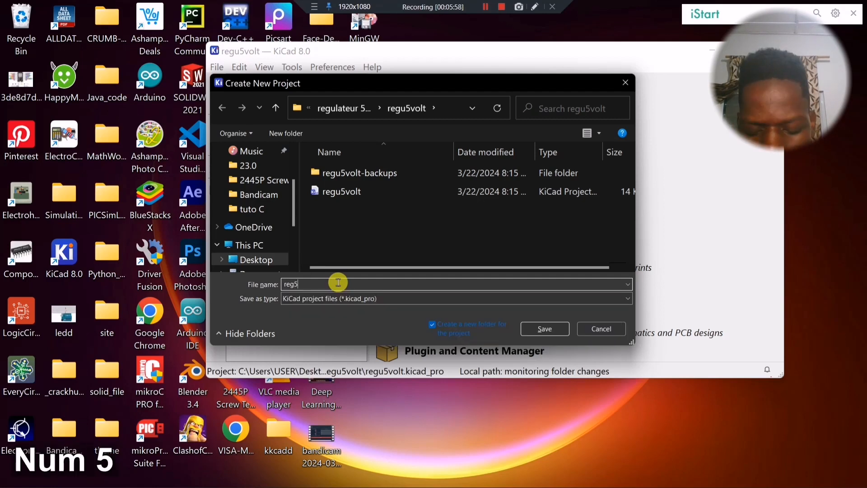
type("vp")
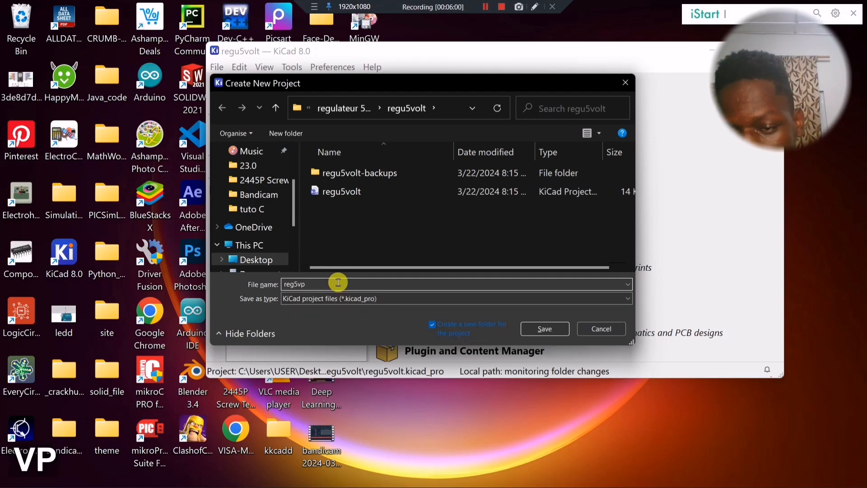
key("BackSpace")
type("olt")
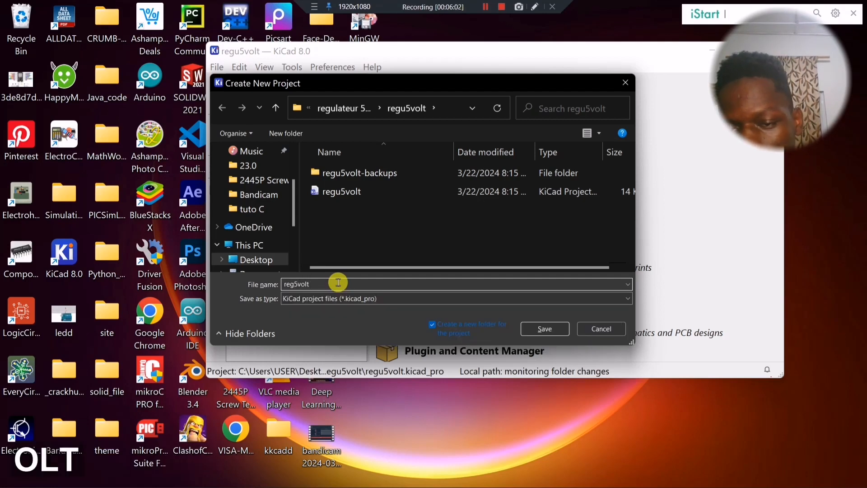
key("Return")
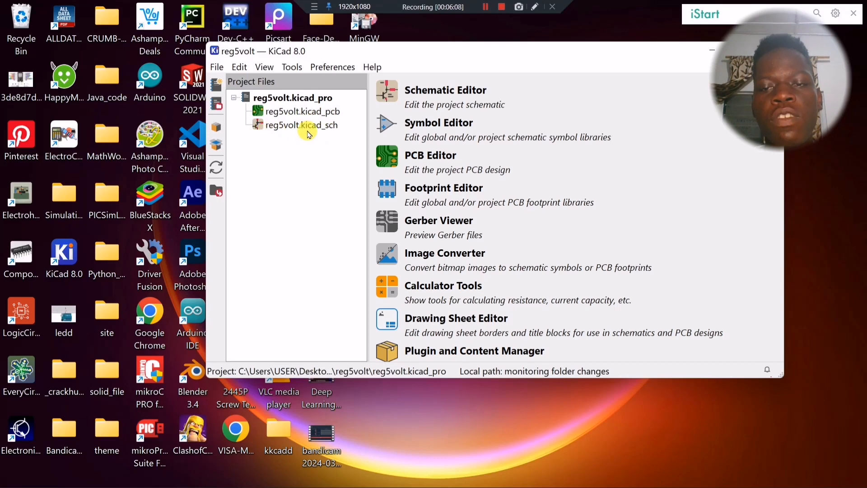
Open the reg5volt schematic and start adding a symbol to the empty sheet.
double_click(322, 126)
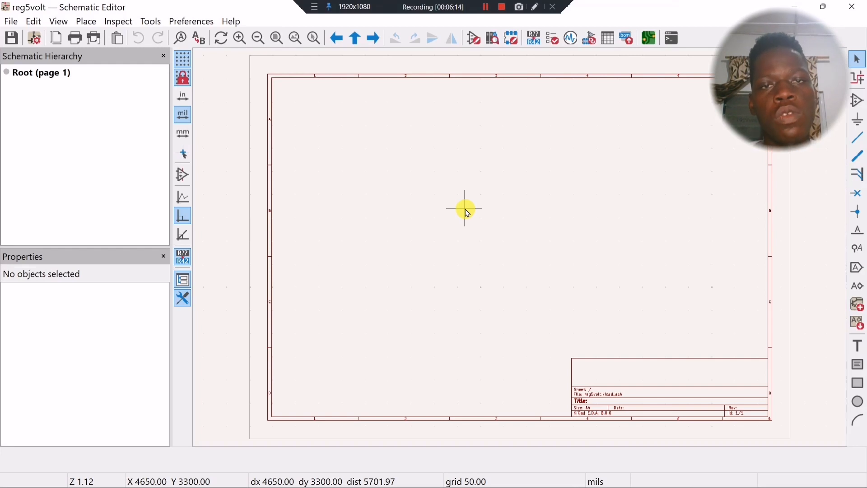
scroll(533, 208, "up", 4)
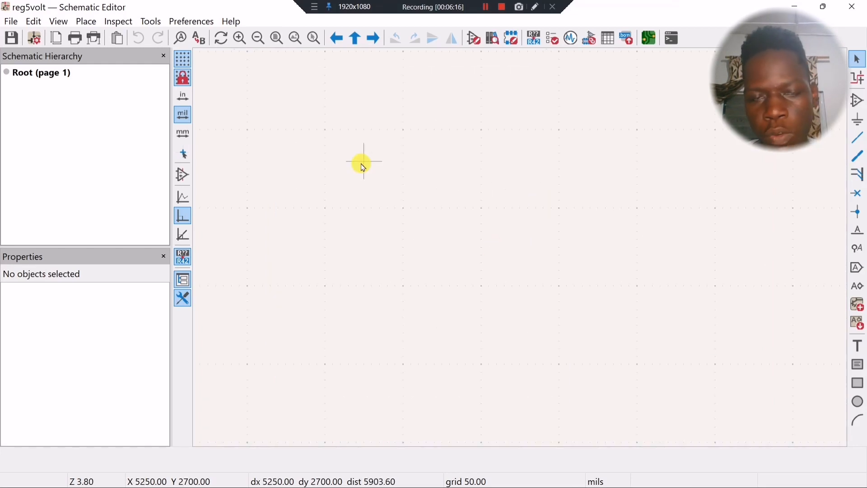
left_click(857, 101)
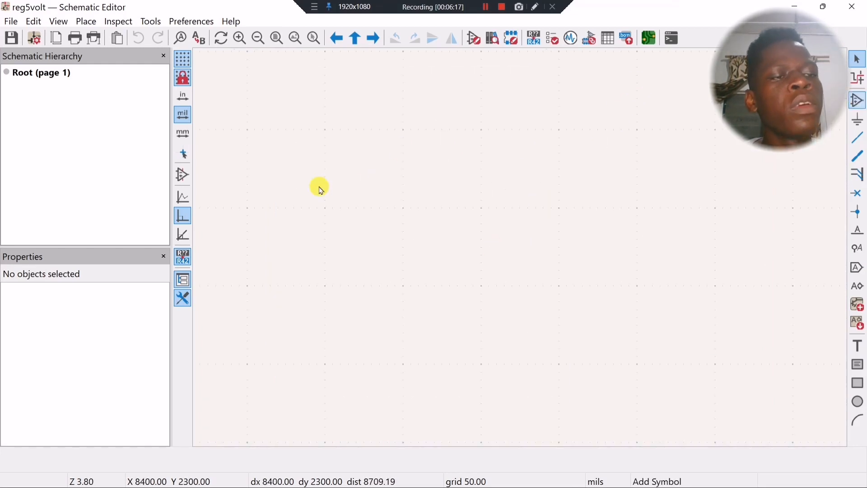
left_click(293, 178)
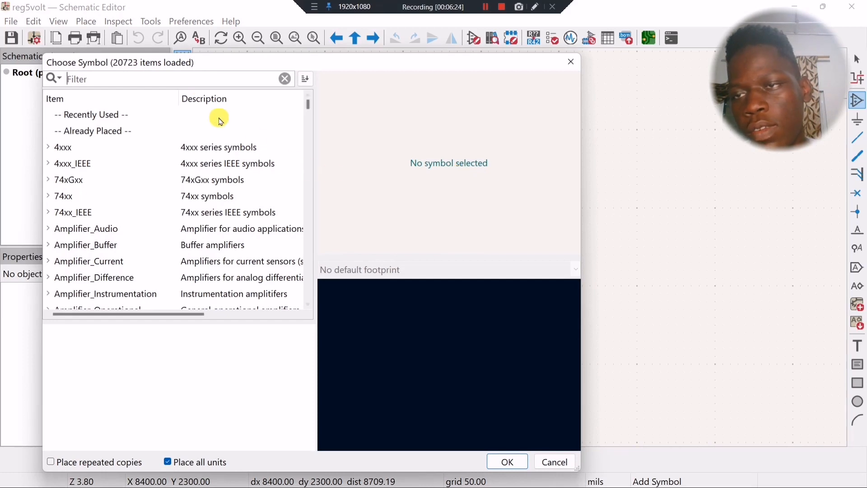
Search the symbols for 7805 and assign the L7805 regulator the Package_TO_SOT_SMD:TO-252-2 footprint.
left_click(142, 75)
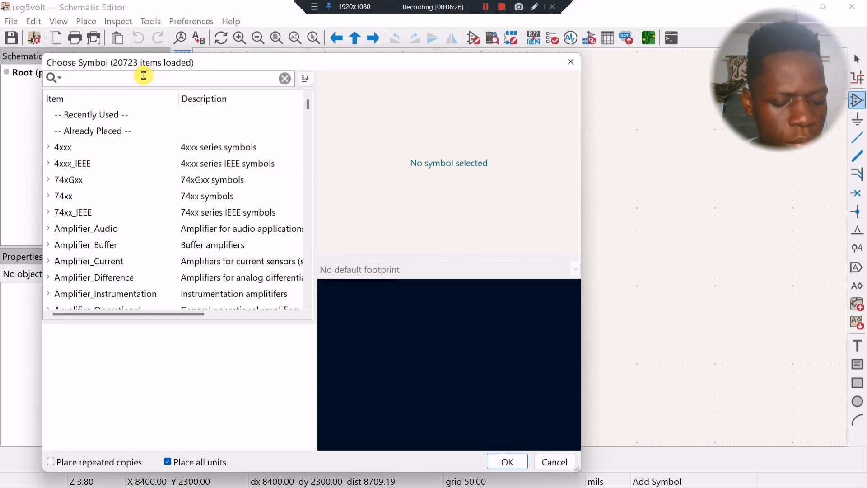
type("7805")
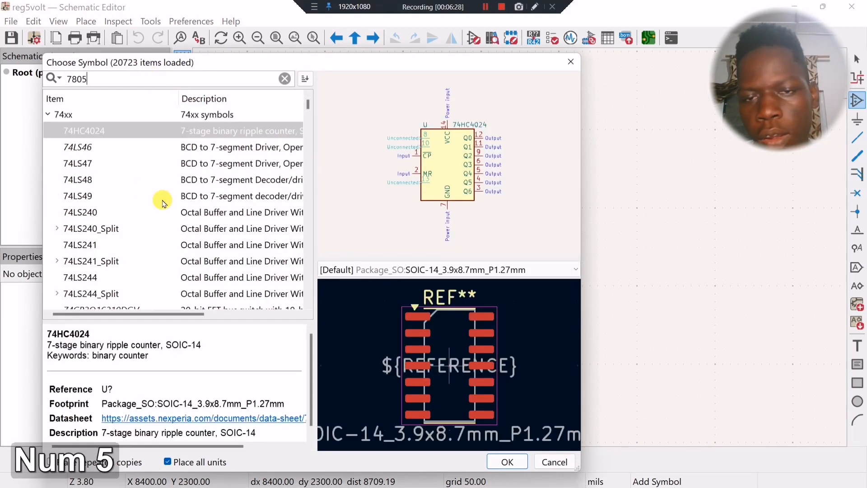
left_click(412, 269)
left_click(410, 296)
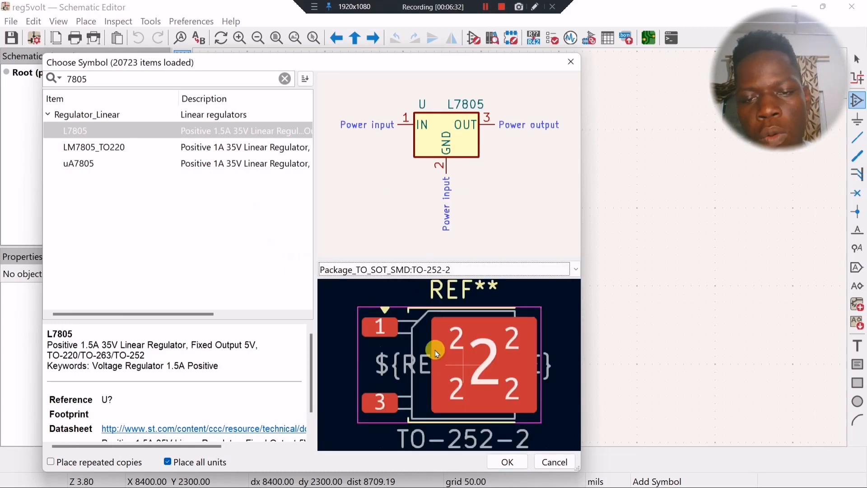
Switch to the Electronique Pratique PDF in Chrome and examine the photo of the assembled power supply board above Figure 1.
mouse_move(397, 485)
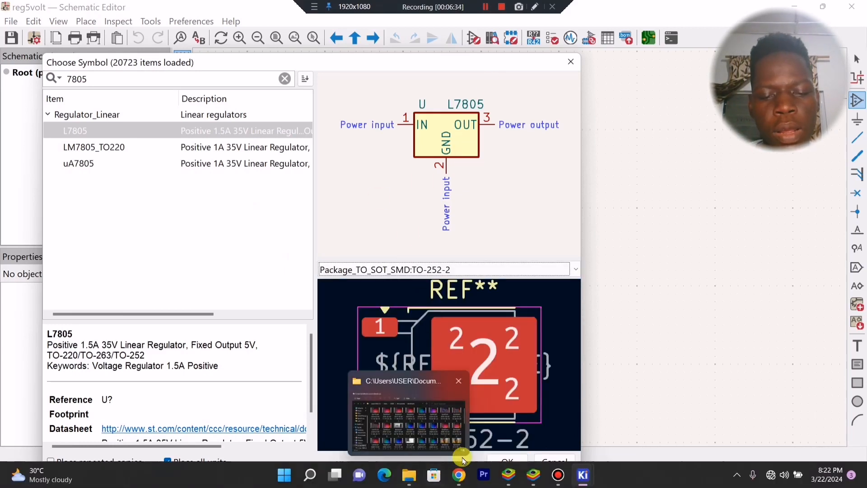
mouse_move(528, 477)
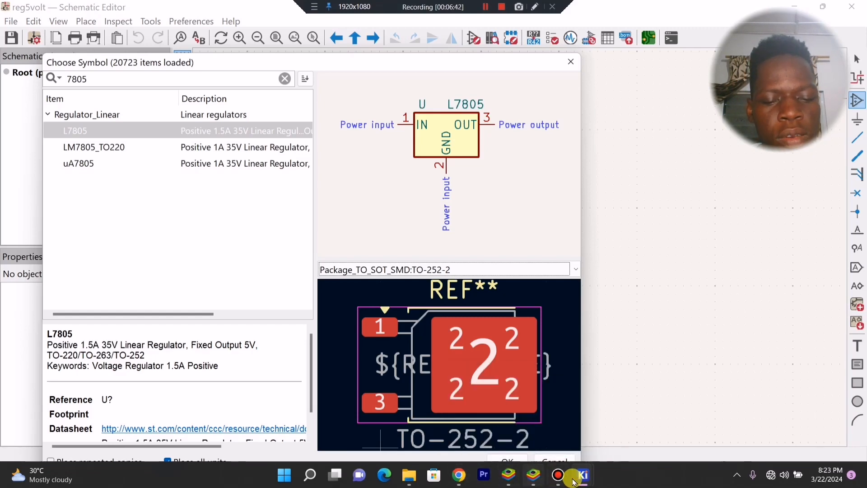
left_click(458, 475)
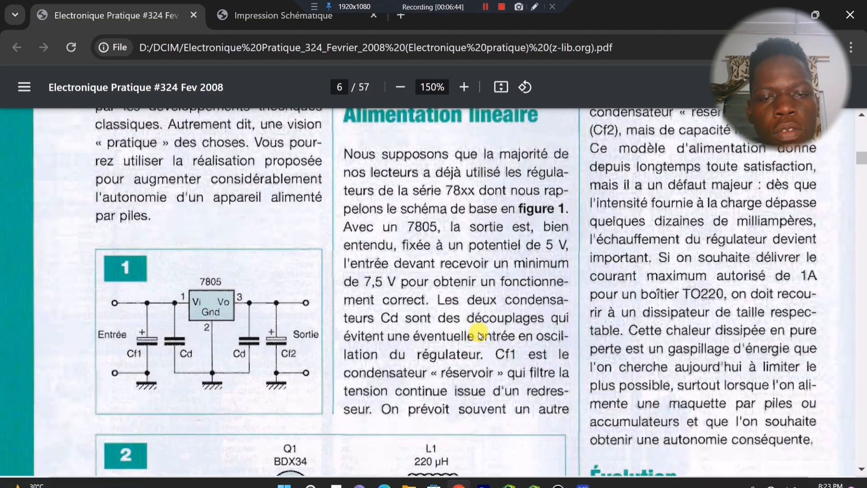
scroll(479, 336, "up", 5)
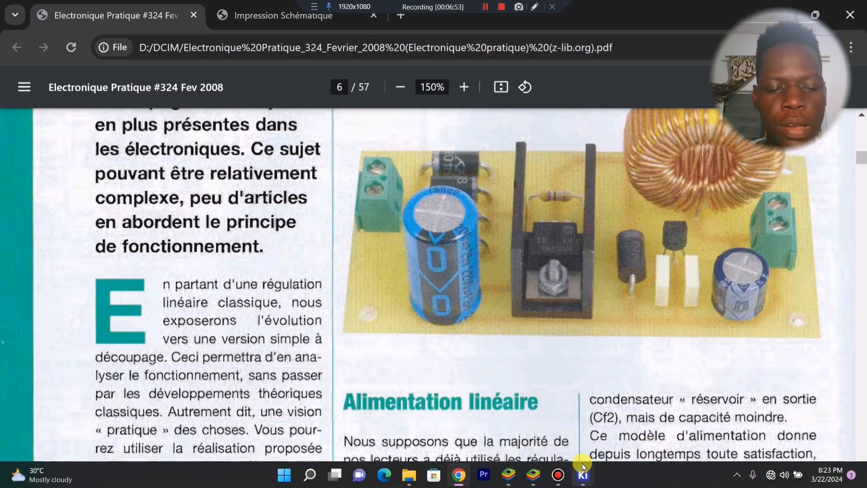
mouse_move(583, 475)
left_click(629, 415)
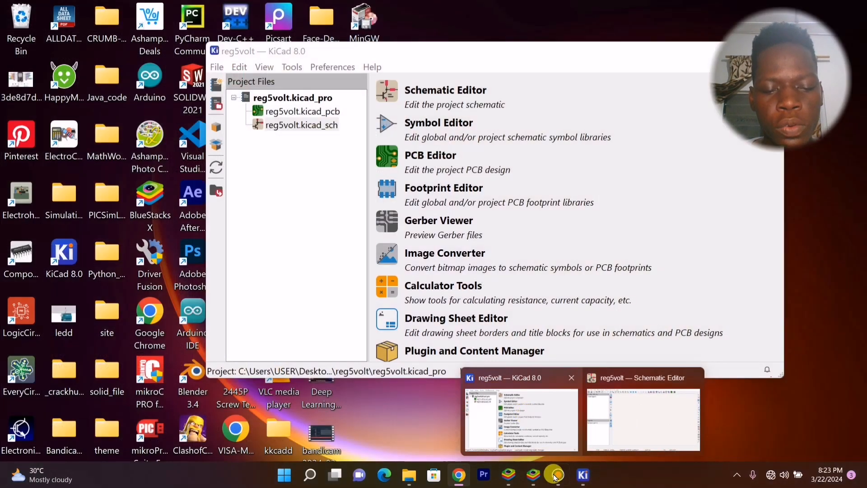
mouse_move(559, 482)
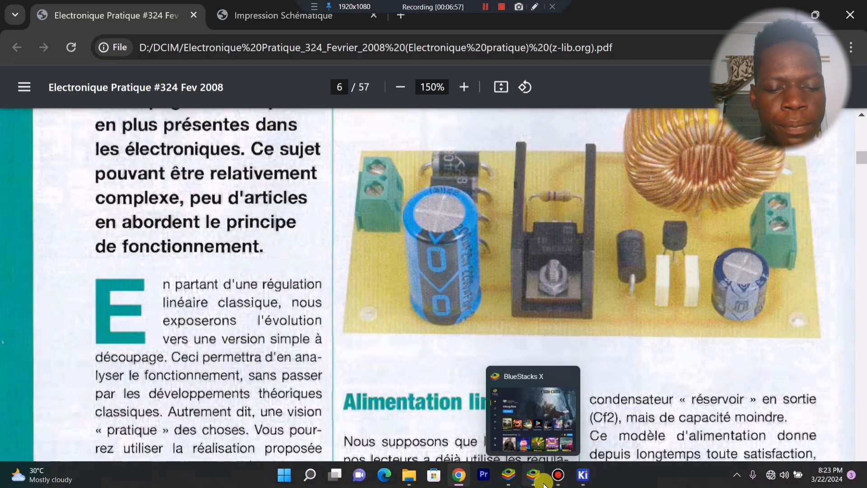
Return to KiCad's Schematic Editor and place the L7805 regulator at about X 6350, Y 2900 mils.
left_click(624, 419)
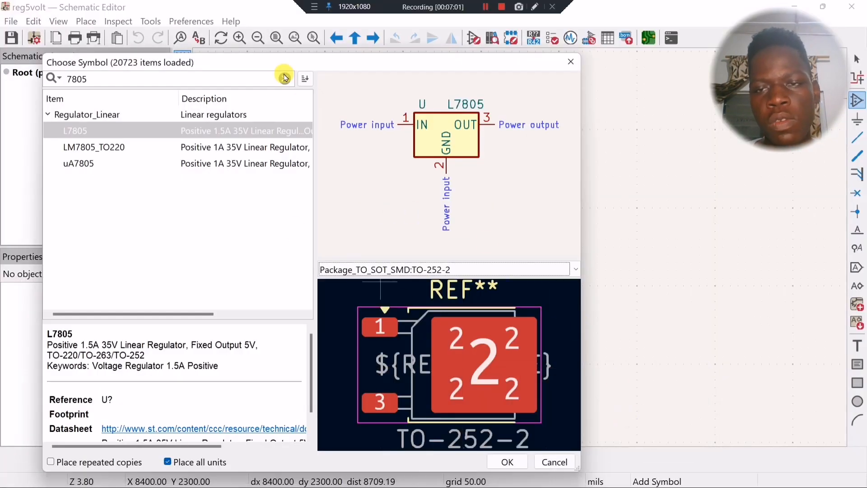
double_click(225, 131)
left_click(535, 192)
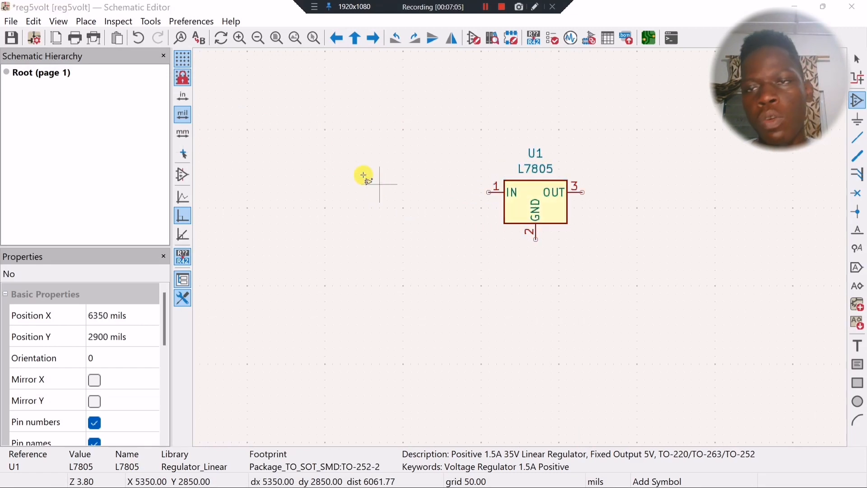
Add an unpolarized capacitor C with footprint Capacitor_SMD:C_0402_1005Metric and place it at about X 6000, Y 3200 mils.
left_click(215, 55)
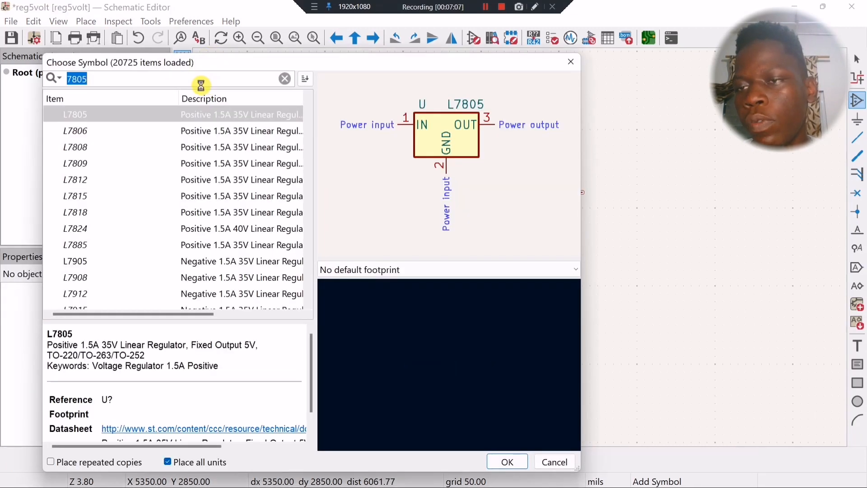
type("c")
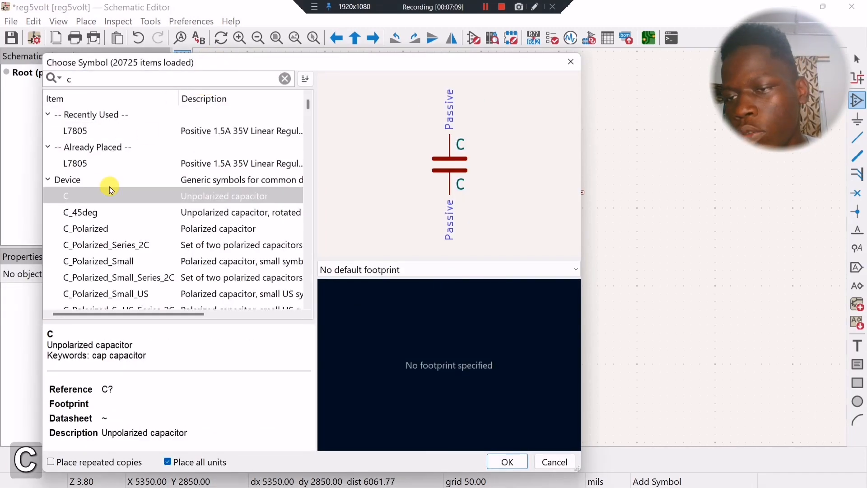
left_click(412, 270)
left_click(414, 299)
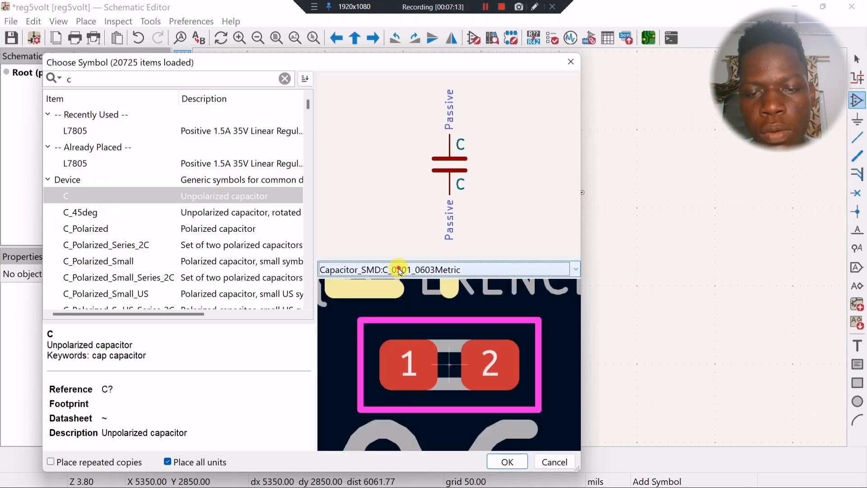
left_click(397, 269)
left_click(402, 306)
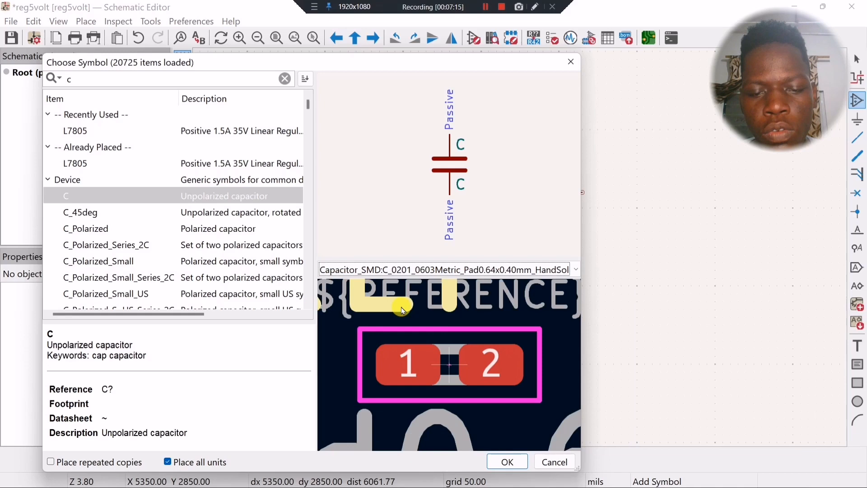
left_click(404, 271)
left_click(403, 309)
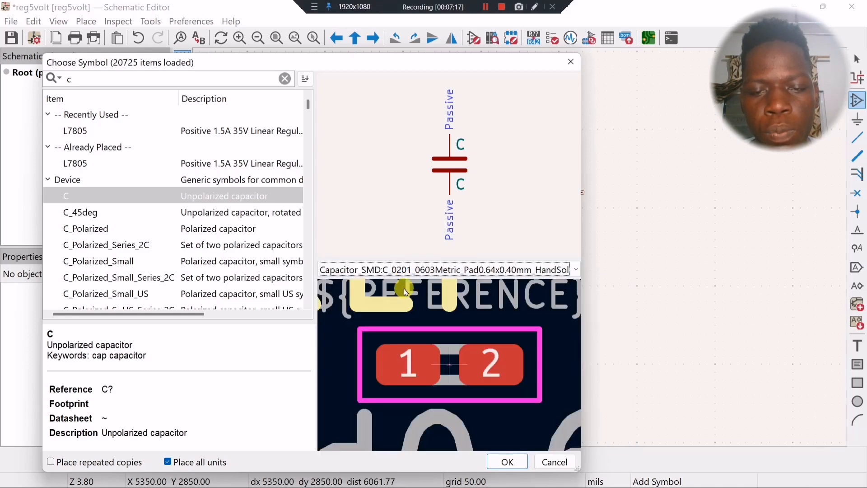
left_click(405, 270)
left_click(407, 322)
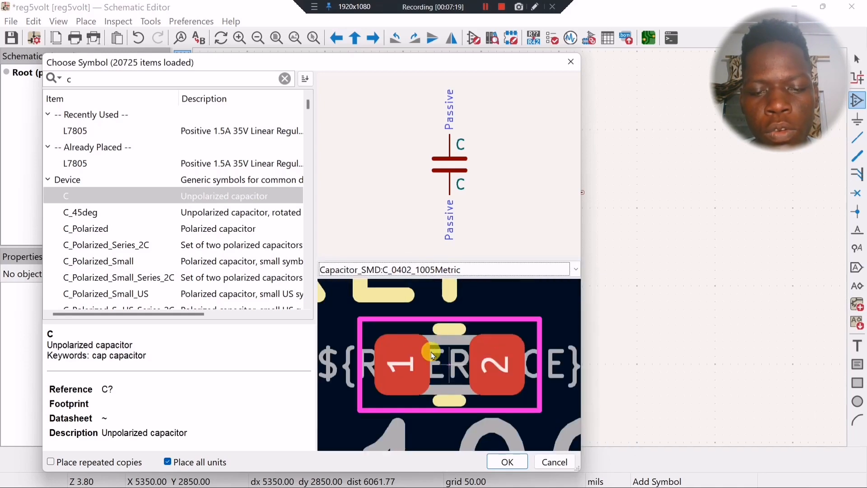
double_click(240, 189)
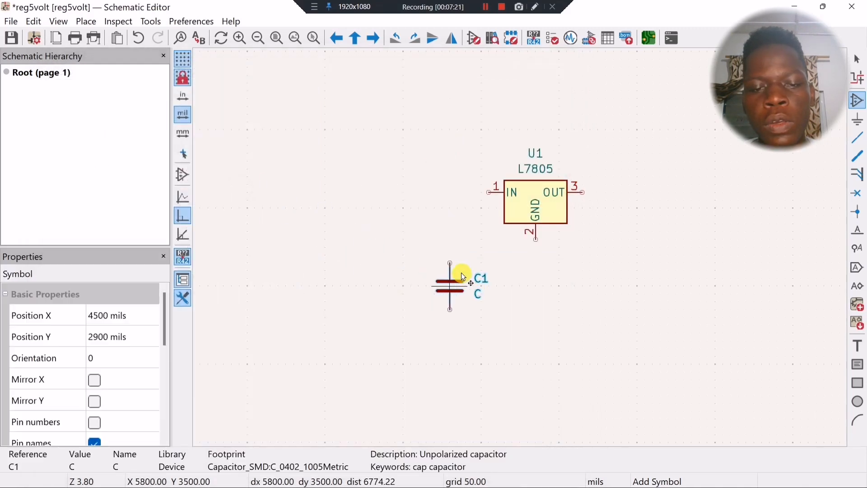
left_click(484, 241)
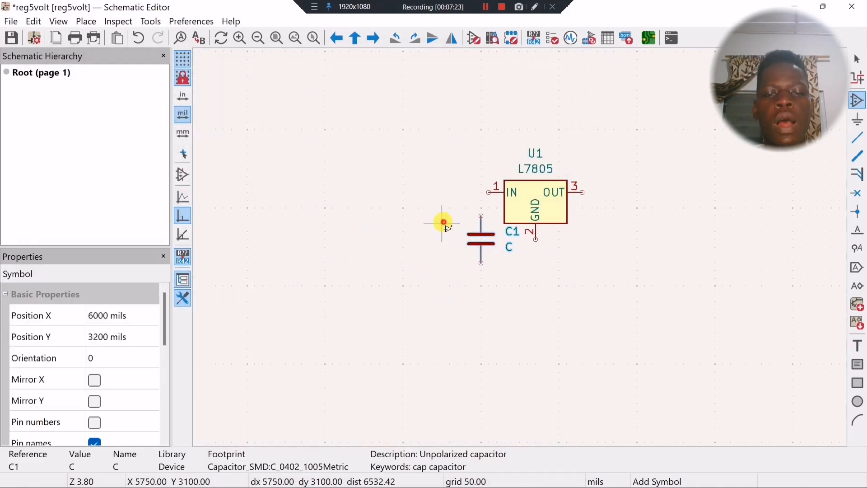
Add a C_Polarized capacitor with footprint Capacitor_SMD:CP_Elec_4x5.3 and place it at about X 5800, Y 3200 mils.
left_click(213, 191)
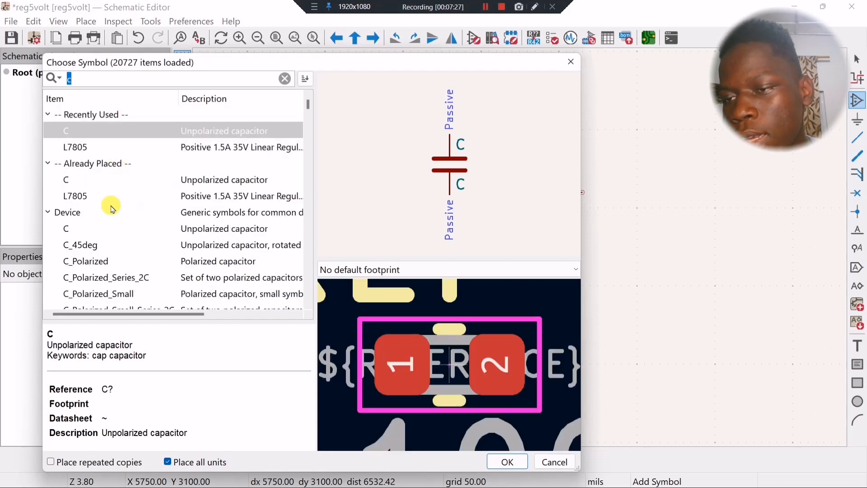
left_click(106, 260)
left_click(343, 269)
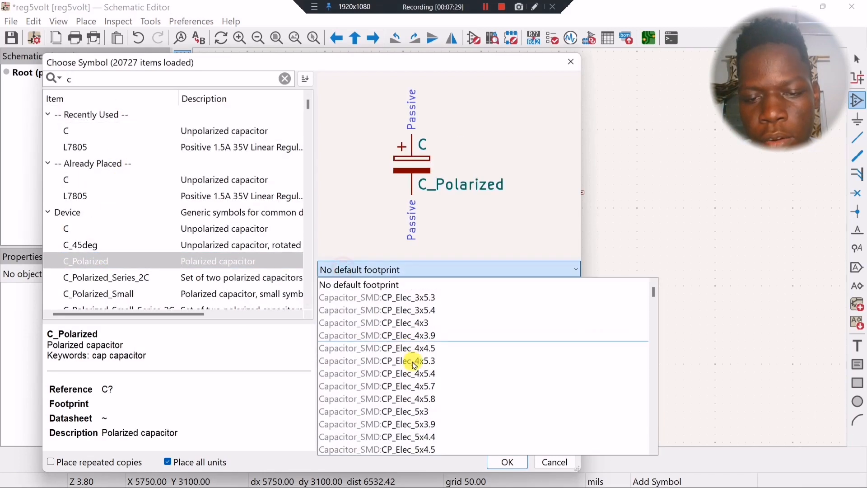
left_click(415, 361)
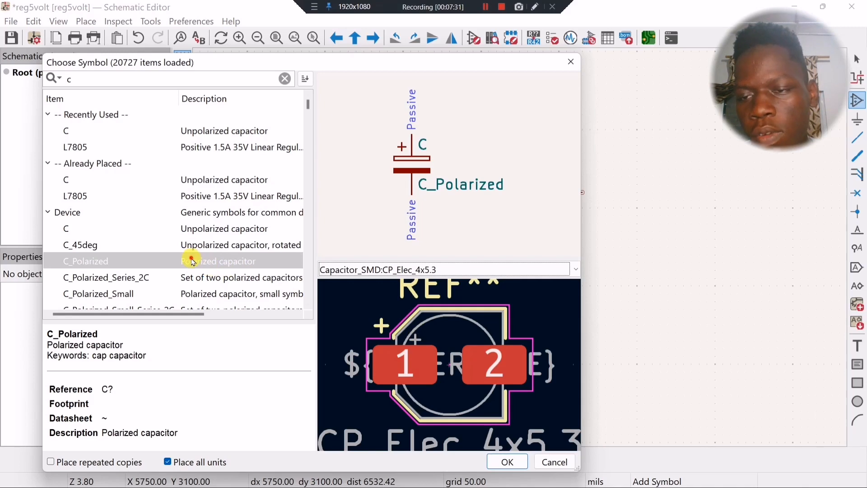
double_click(191, 261)
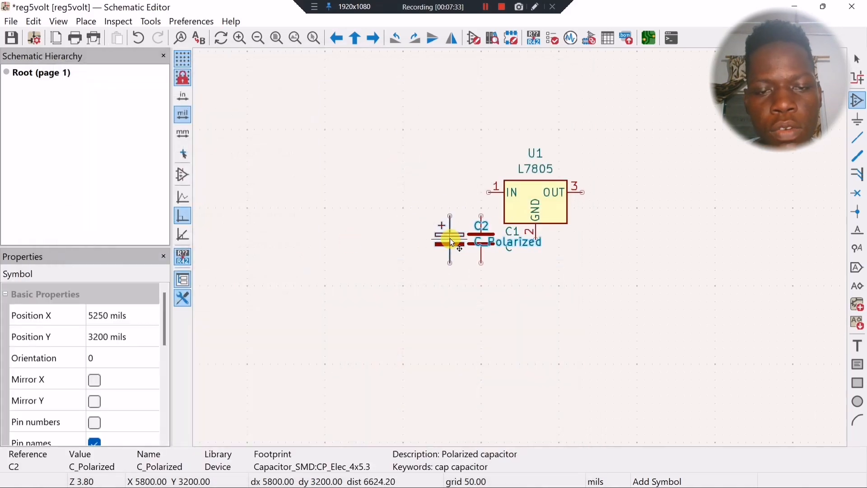
left_click(450, 239)
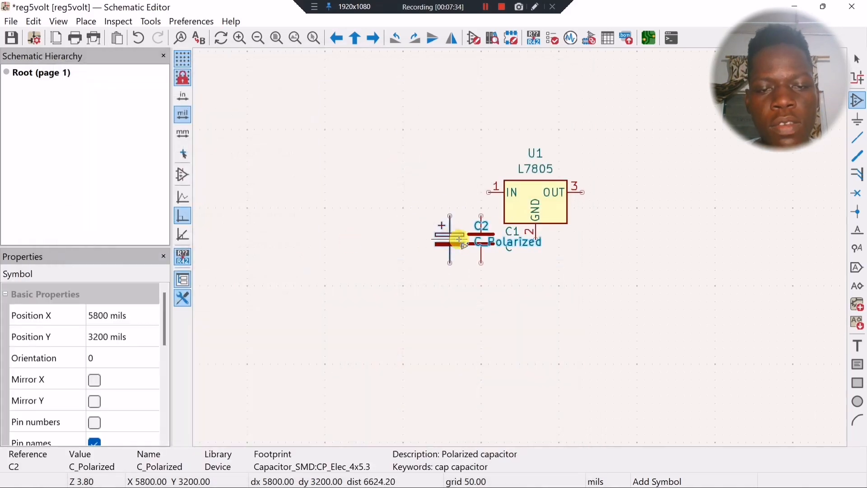
Add an LED symbol with footprint LED_SMD:LED_0805_2012Metric and place it at about X 6900, Y 2650 mils.
left_click(576, 248)
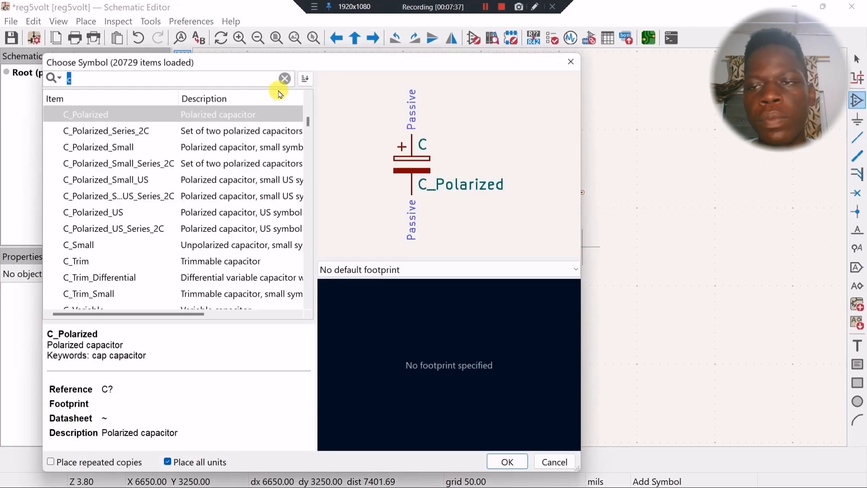
type("le")
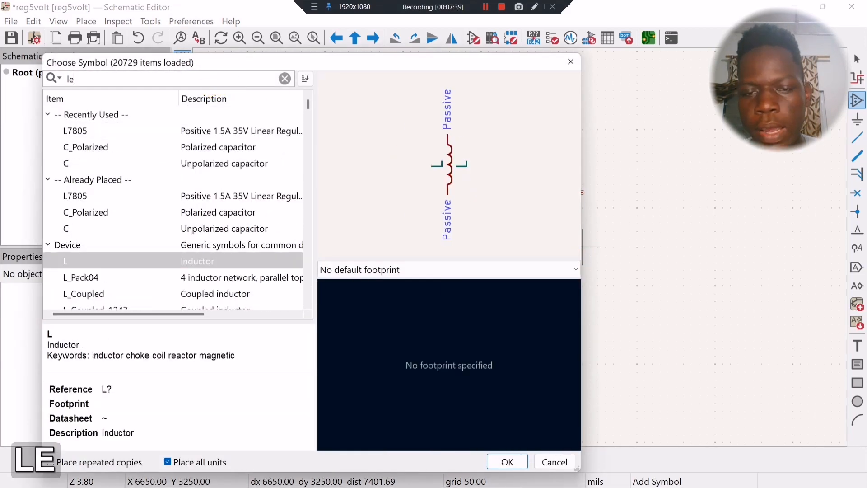
type("d")
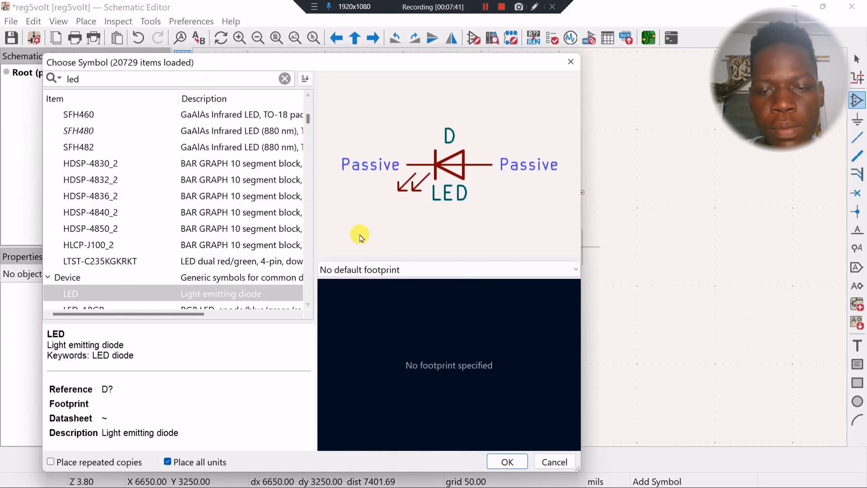
left_click(360, 270)
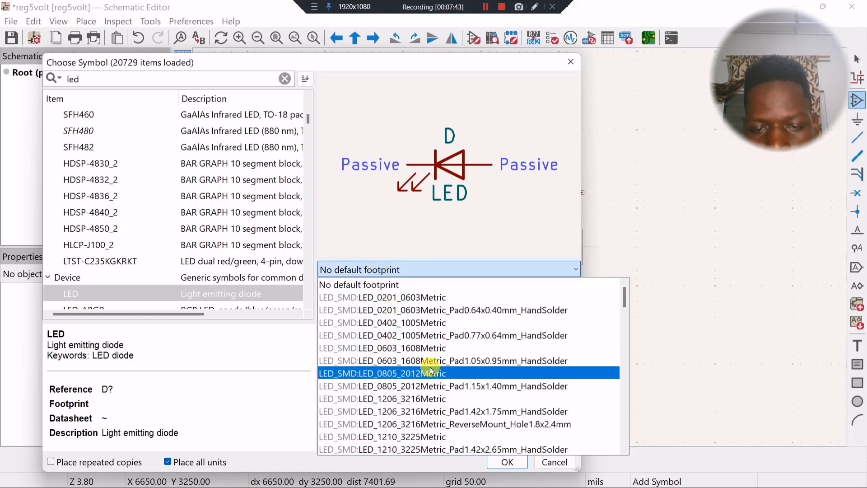
left_click(431, 361)
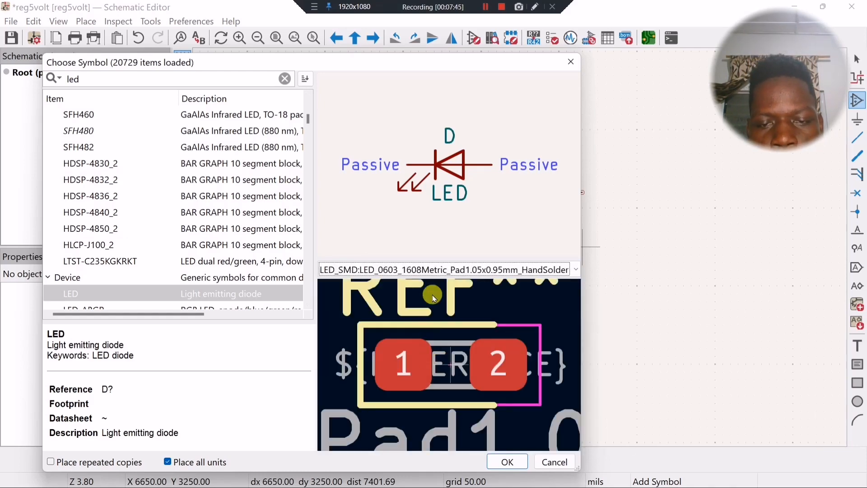
left_click(433, 270)
left_click(442, 367)
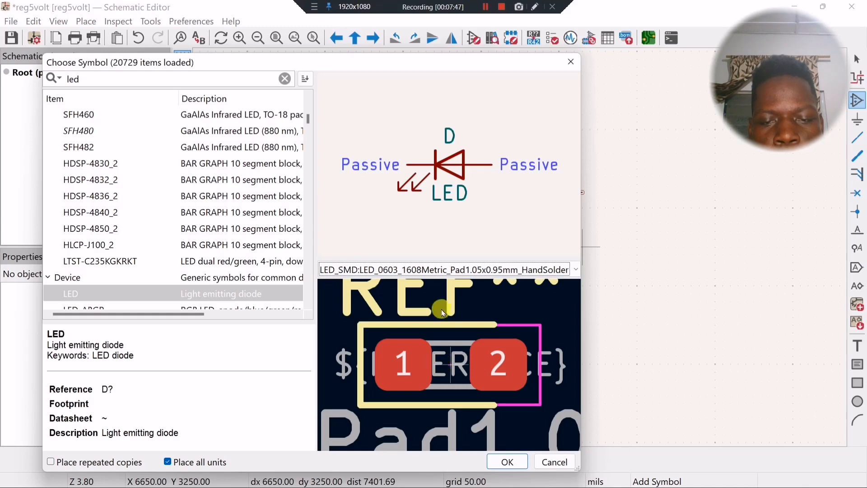
left_click(441, 271)
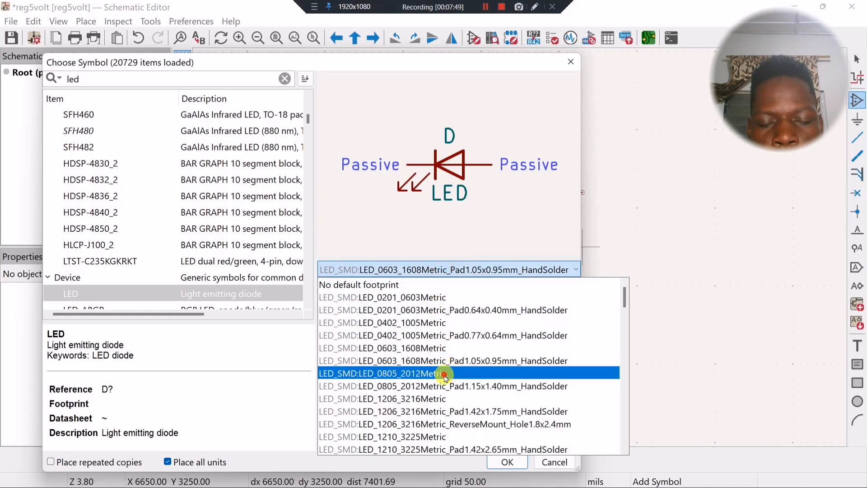
left_click(443, 375)
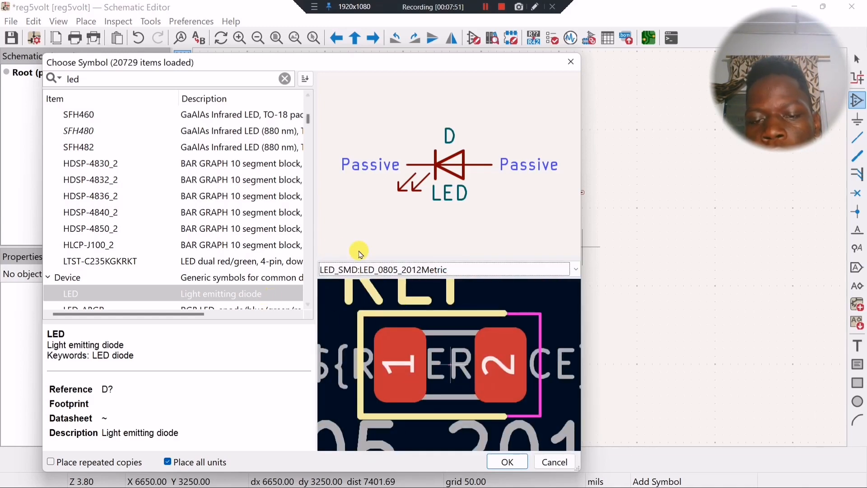
left_click(506, 460)
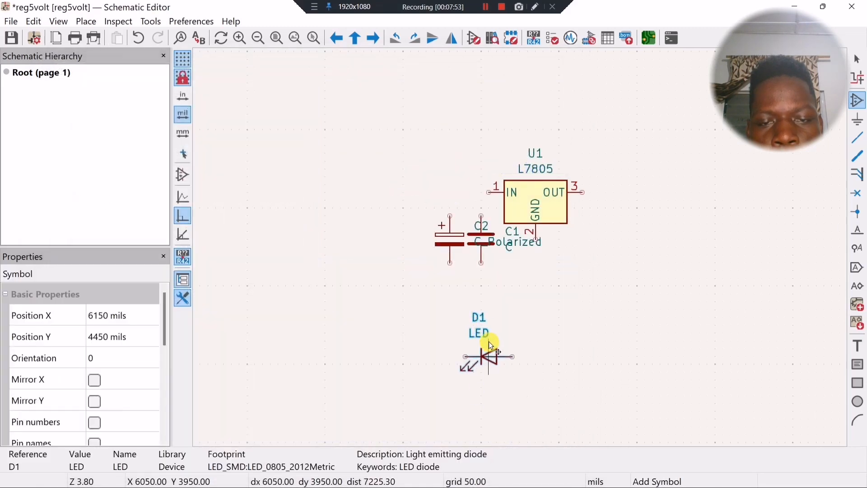
left_click(624, 151)
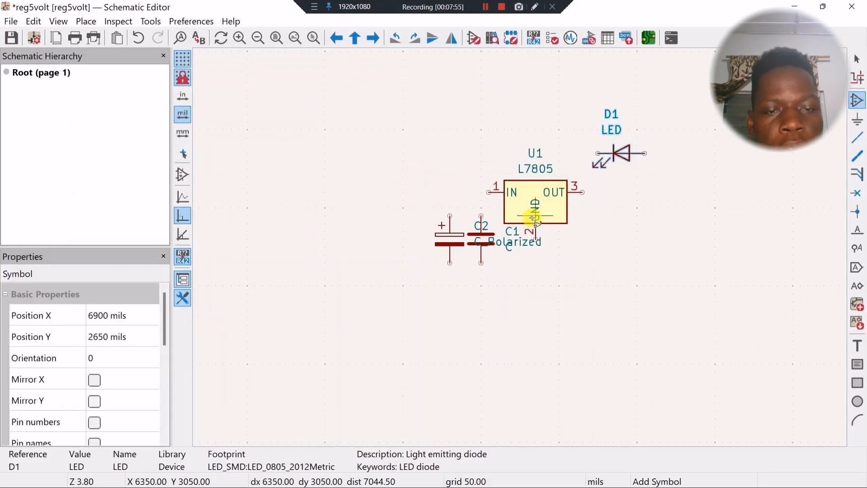
Add a resistor R with footprint Resistor_SMD:R_0603_1608Metric and place it at about X 7150, Y 2800 mils.
scroll(522, 246, "up", 3)
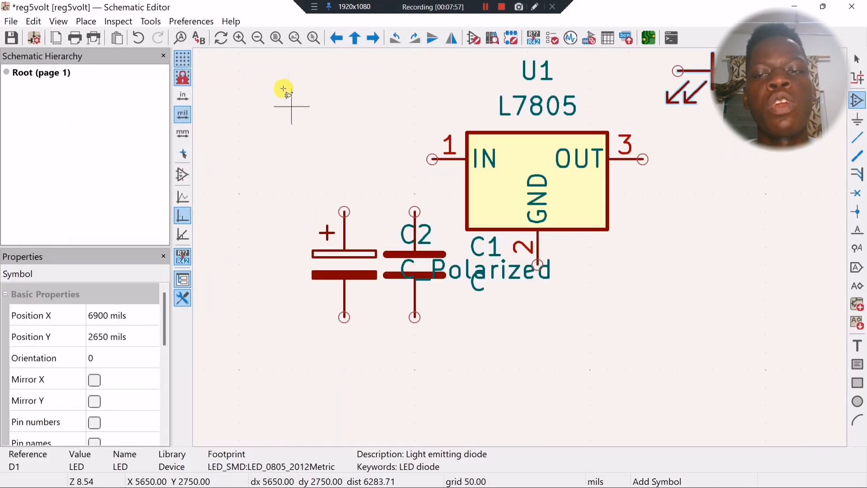
left_click(213, 96)
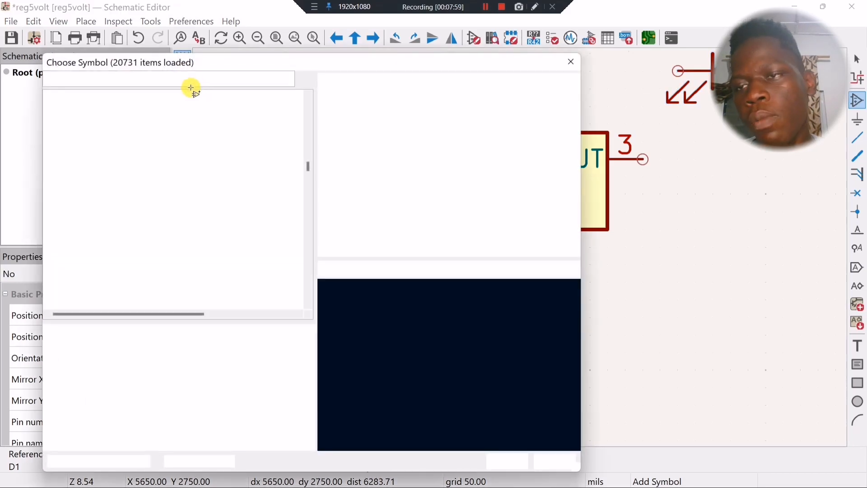
type("r")
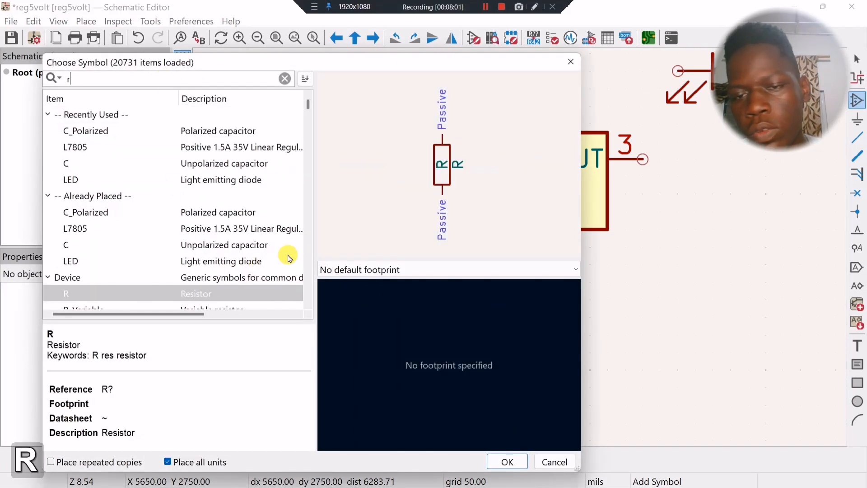
left_click(343, 270)
left_click(402, 336)
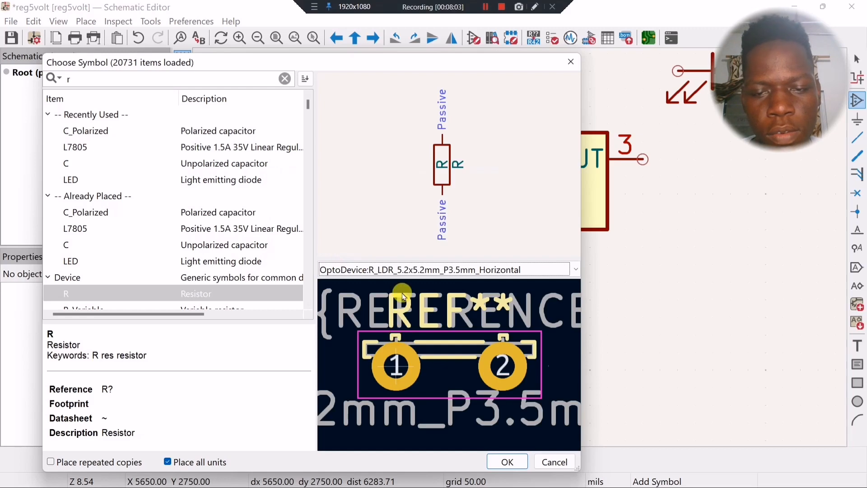
left_click(403, 270)
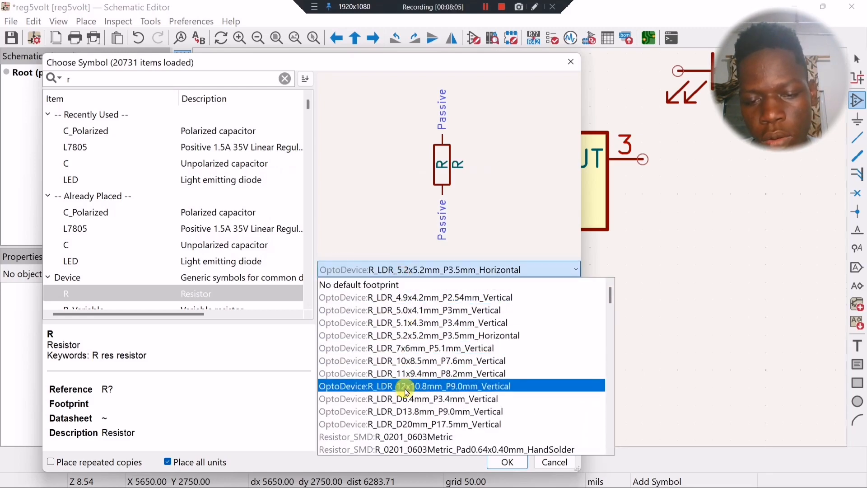
scroll(409, 411, "down", 1)
left_click(412, 410)
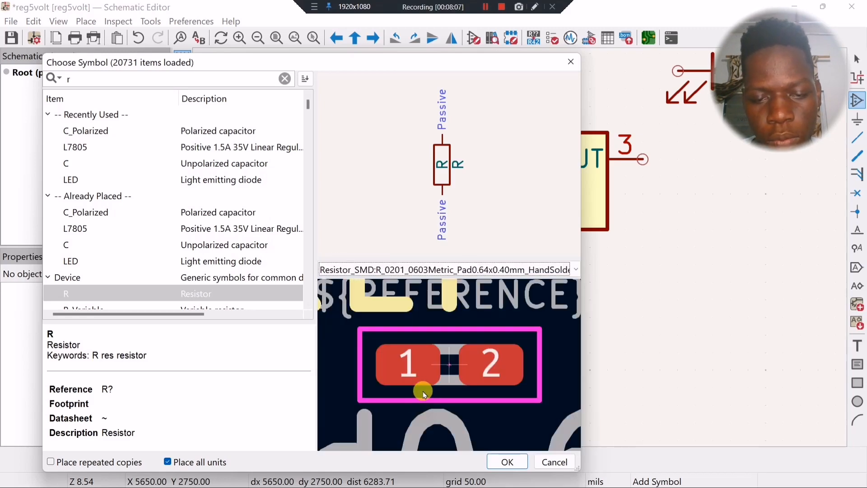
left_click(423, 269)
scroll(449, 433, "down", 1)
left_click(449, 411)
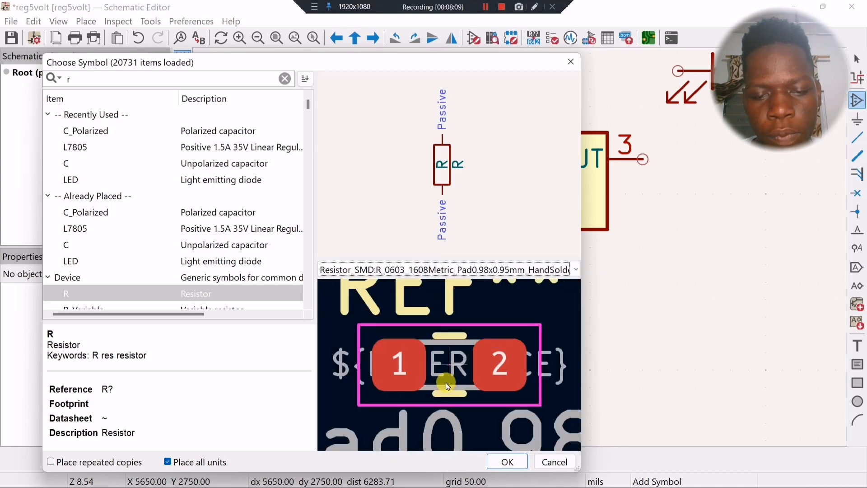
left_click(387, 267)
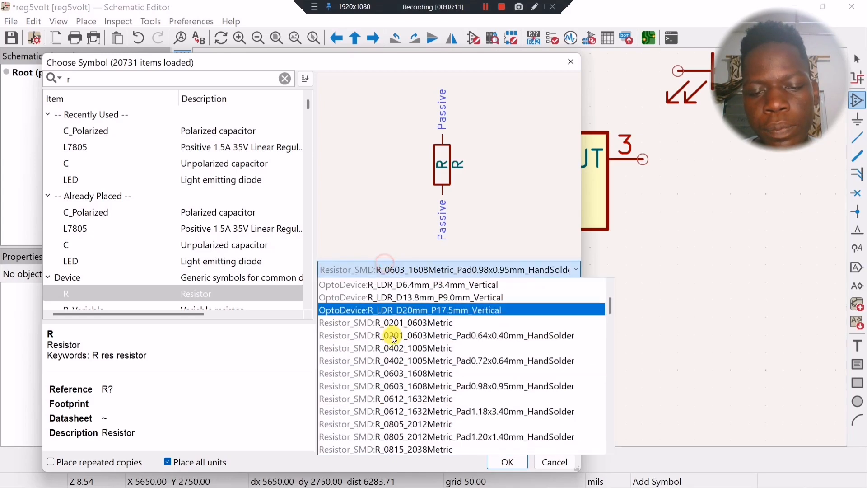
left_click(393, 373)
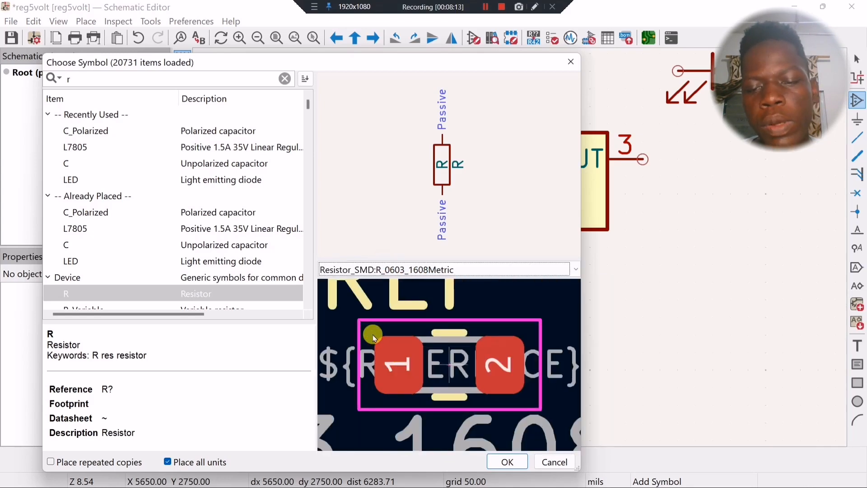
left_click(508, 462)
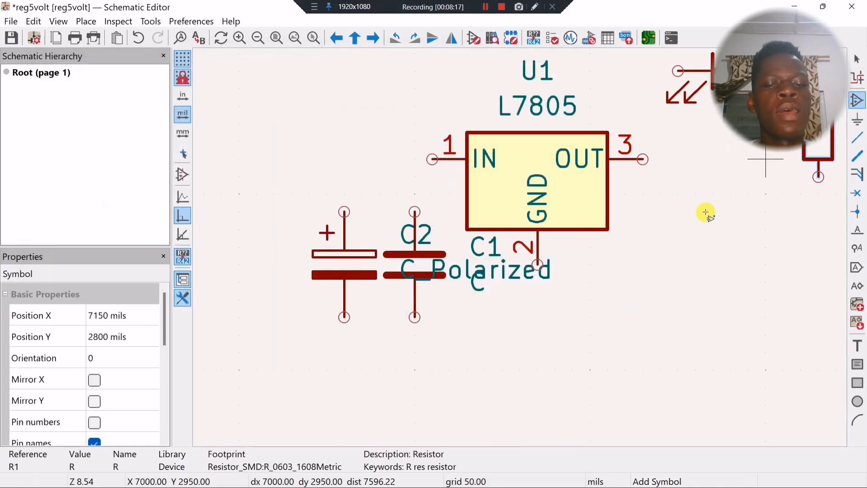
Switch to Chrome to examine the board photo on page 6 of the Electronique Pratique PDF, and return to the KiCad schematic.
middle_click_drag(674, 242, 732, 273)
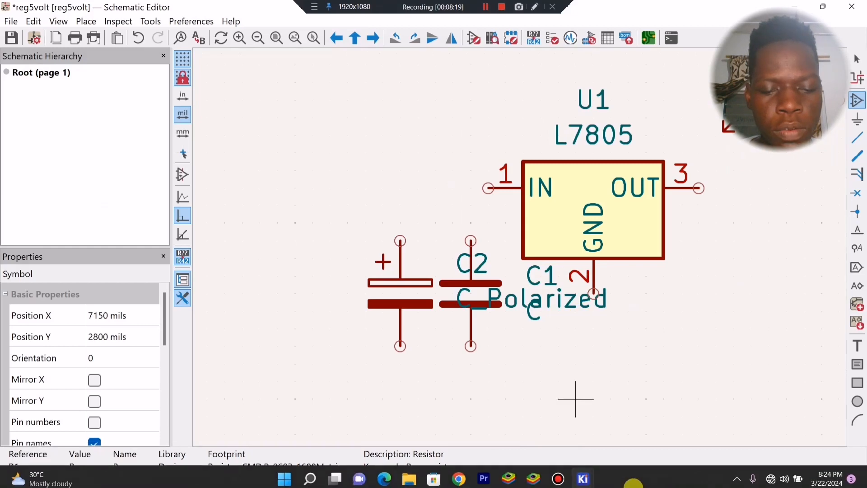
left_click(460, 476)
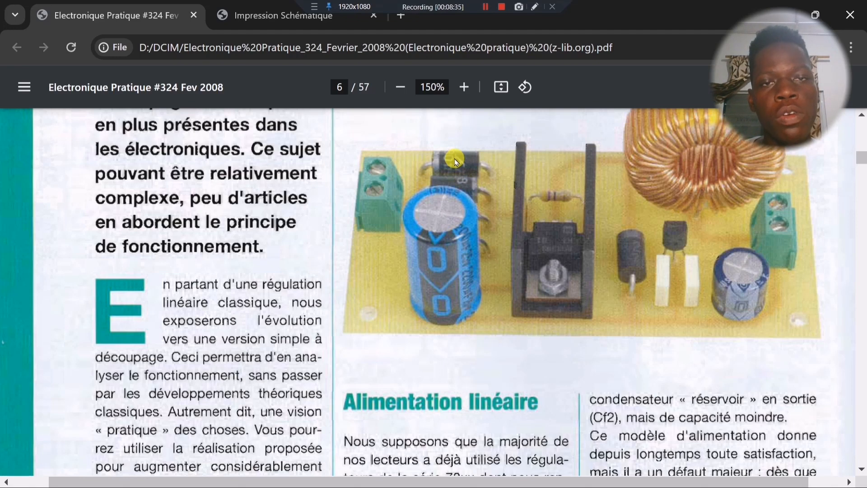
mouse_move(558, 475)
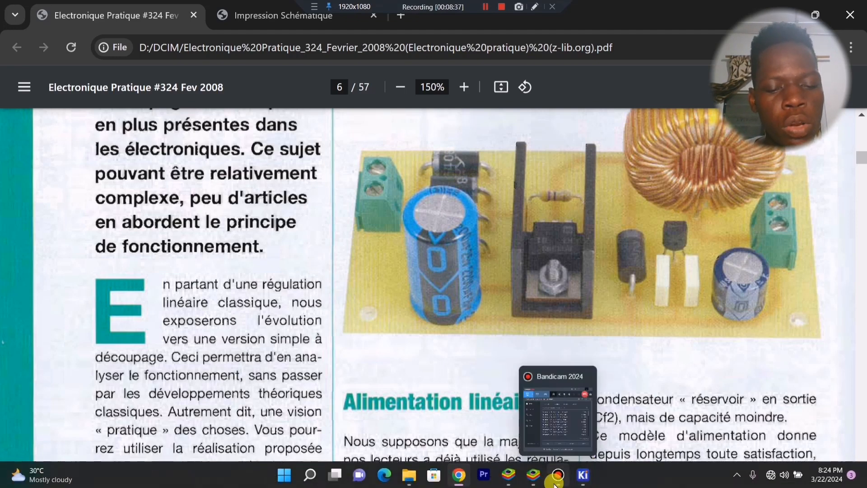
left_click(614, 424)
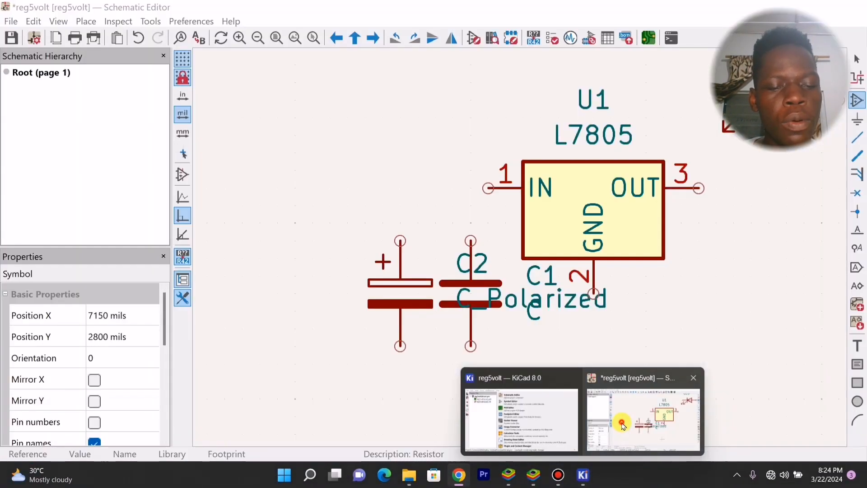
Add a Screw_Terminal_01x02 connector and place it at about X 5450, Y 2800 mils.
middle_click_drag(348, 207, 349, 187)
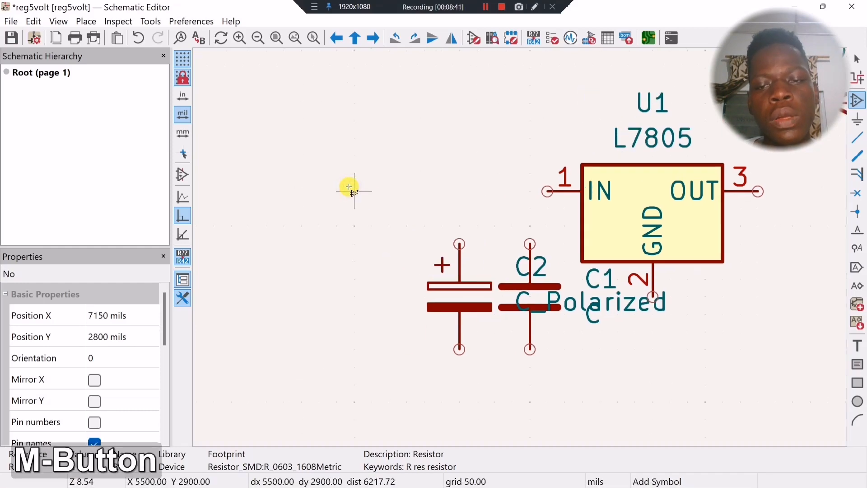
left_click(349, 187)
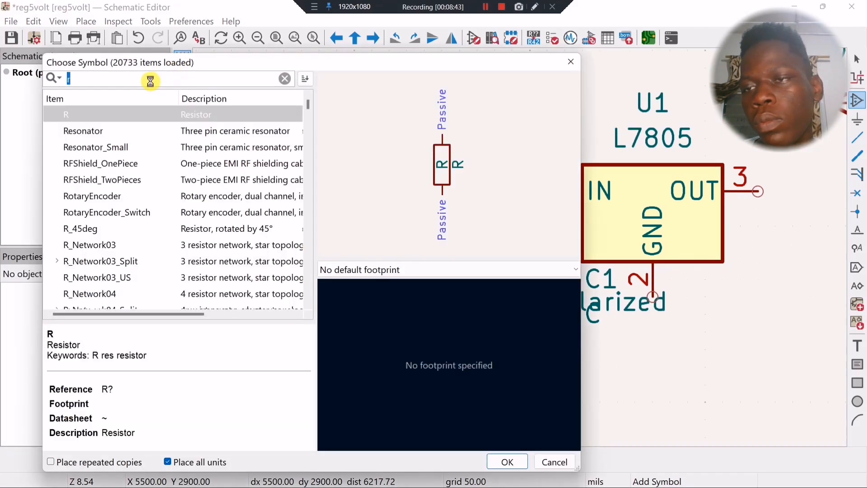
key("BackSpace")
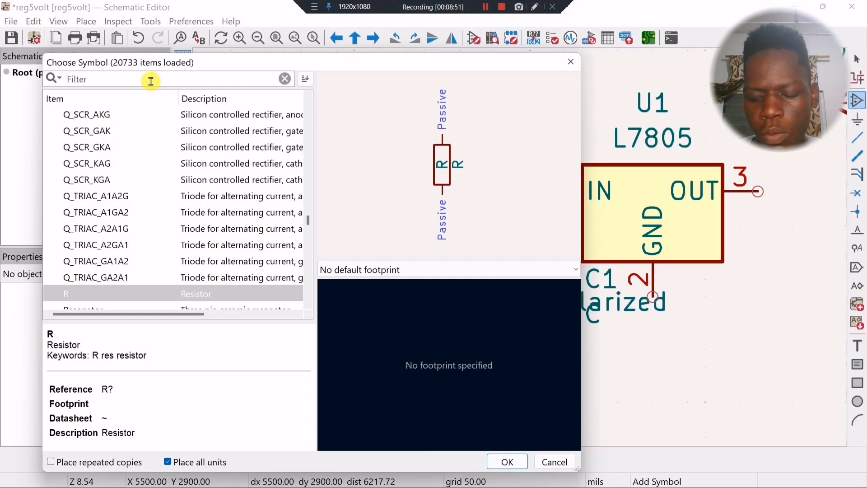
type("scre")
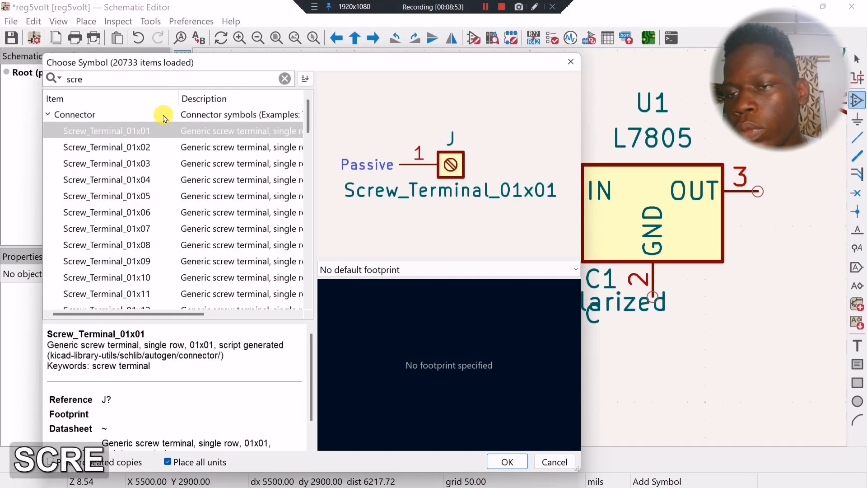
left_click(154, 147)
double_click(156, 147)
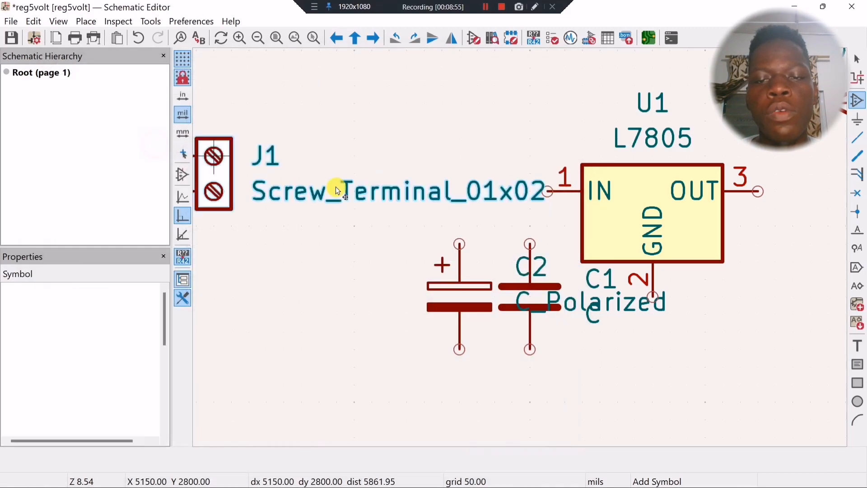
left_click(339, 156)
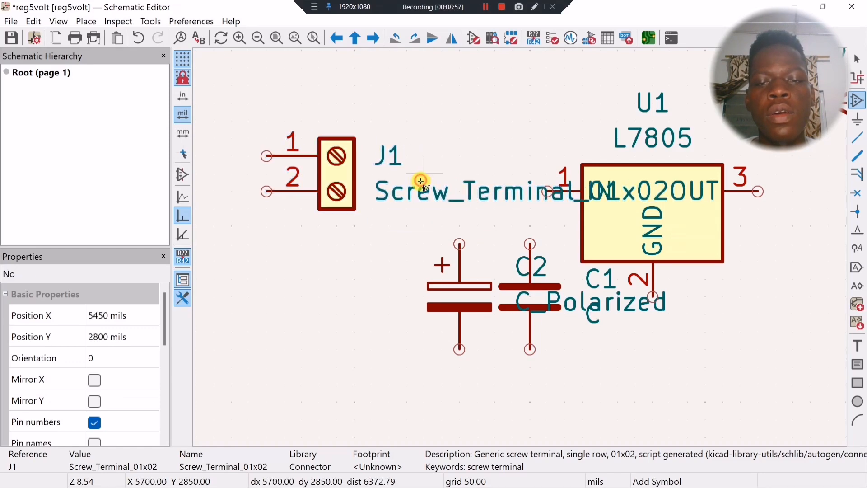
Search the symbol library for m117 and preview the LM117_TO3 and LM117_TO39 regulators with their footprints.
left_click(436, 140)
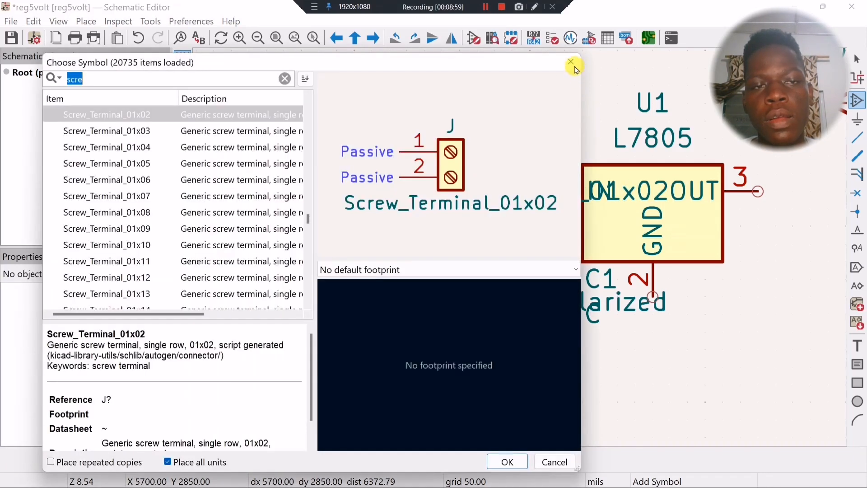
key("BackSpace")
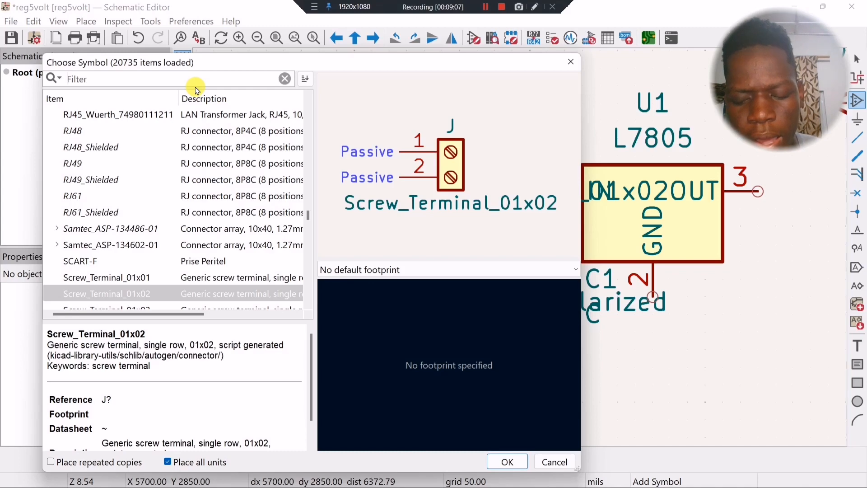
type("m11")
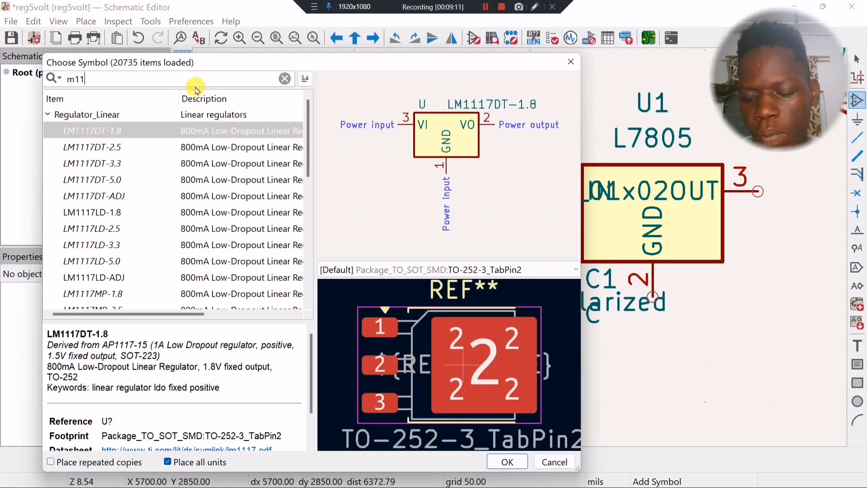
type("7")
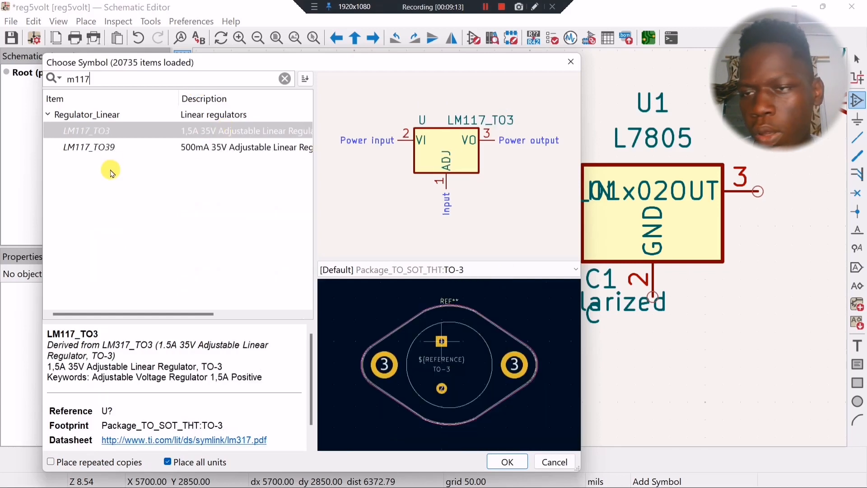
left_click(109, 146)
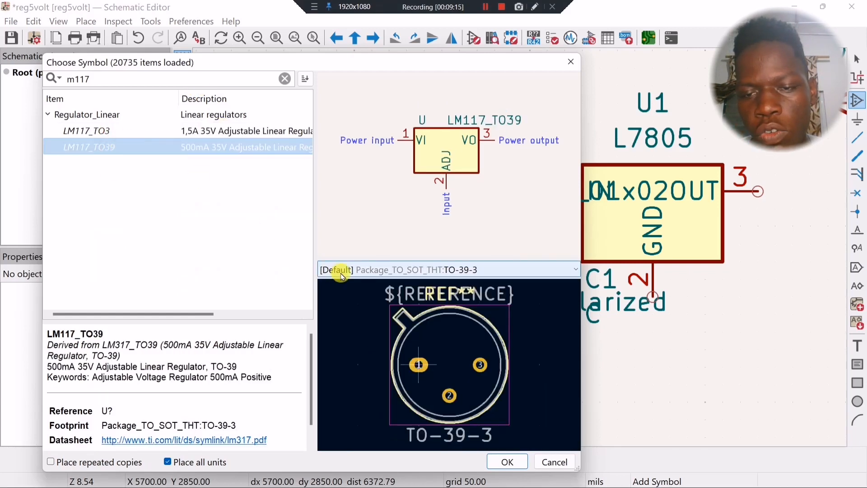
left_click(186, 130)
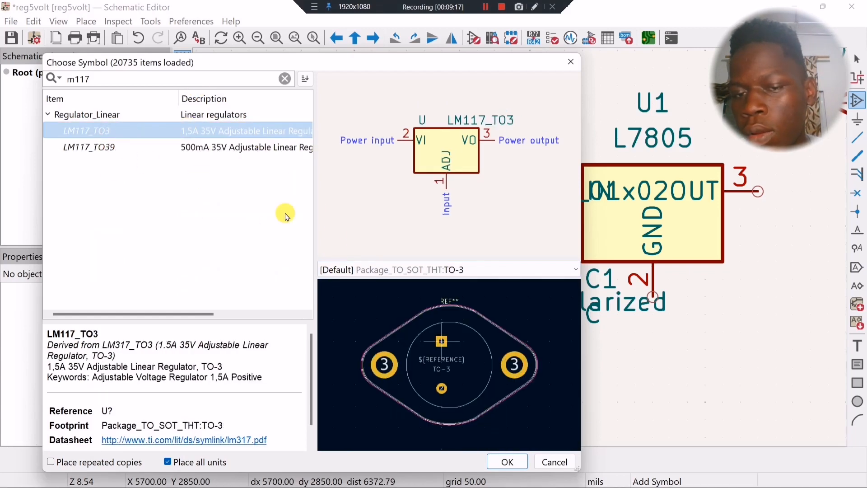
left_click(102, 147)
left_click(102, 85)
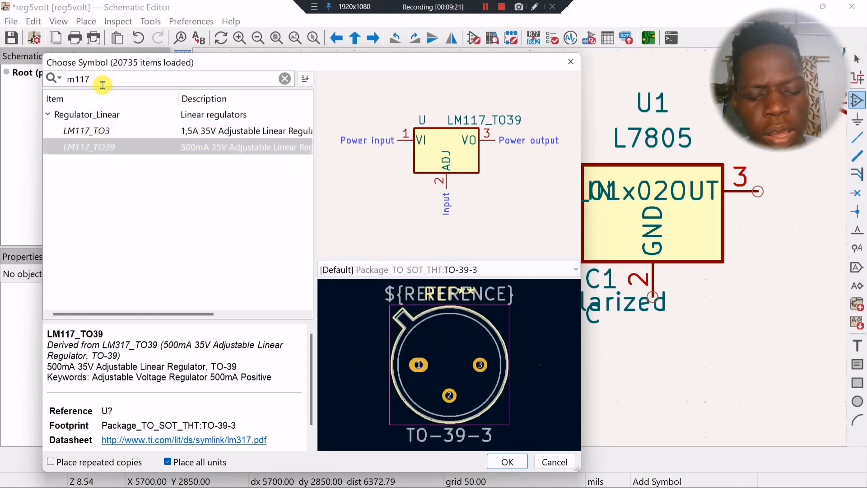
key("BackSpace")
key("BackSpace")
key("BackSpace")
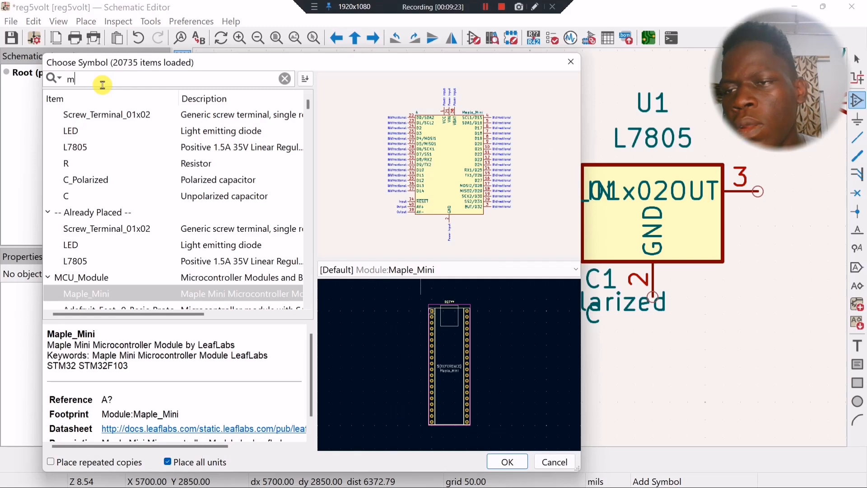
scroll(94, 198, "down", 1)
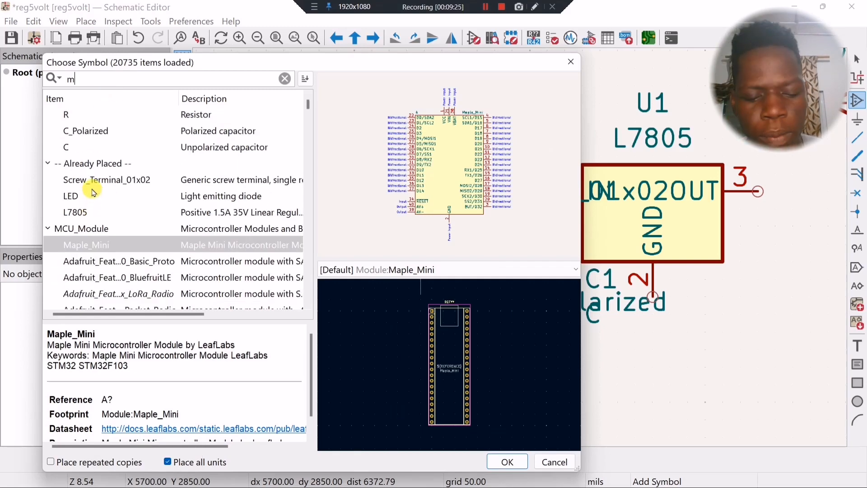
Search the symbol library for dio and compare the SMD footprint options of the BAV16W and 1N4148WT diodes.
key("BackSpace")
type("dio")
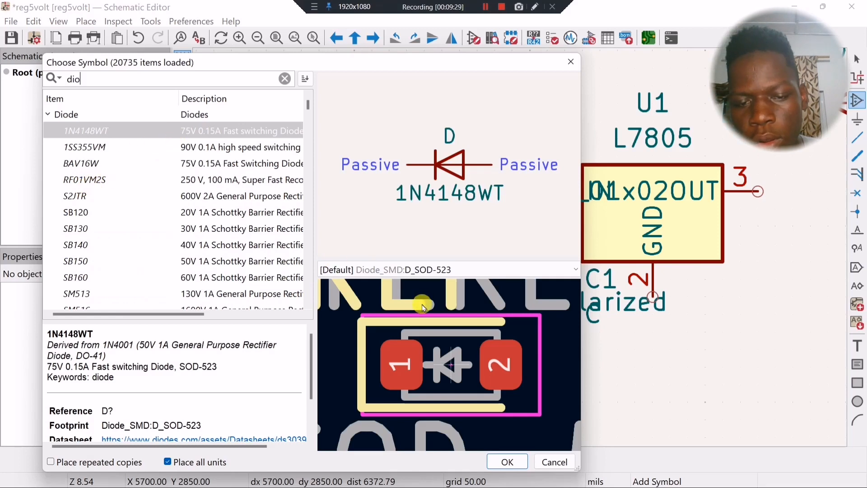
left_click(96, 167)
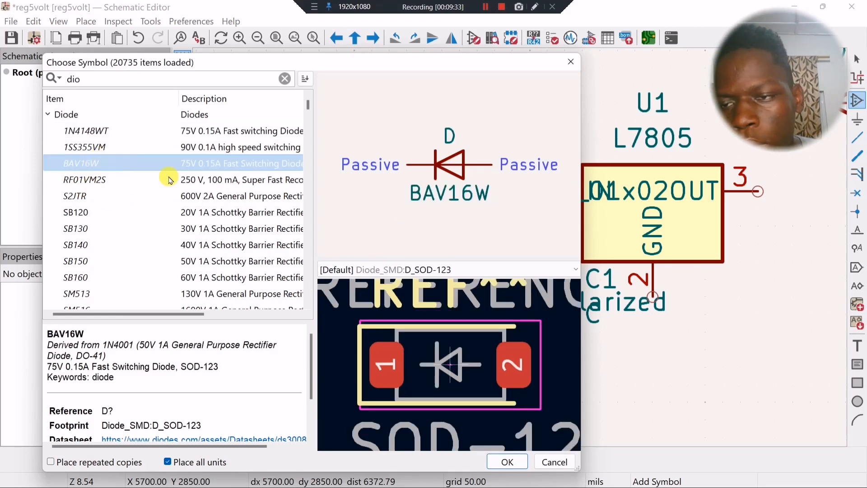
left_click(382, 271)
left_click(387, 298)
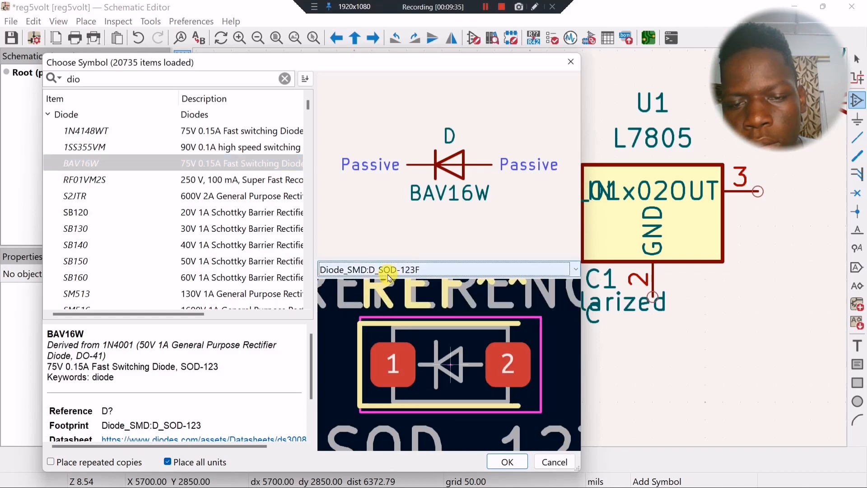
left_click(389, 271)
left_click(388, 284)
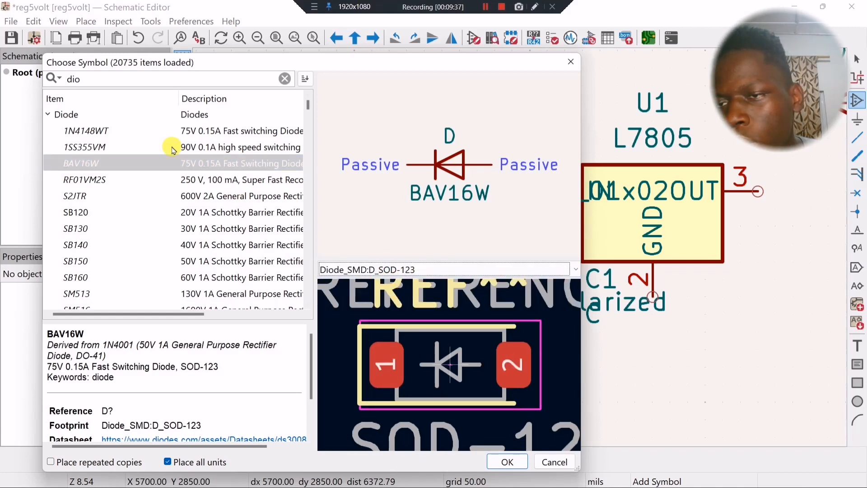
left_click(143, 134)
left_click(393, 269)
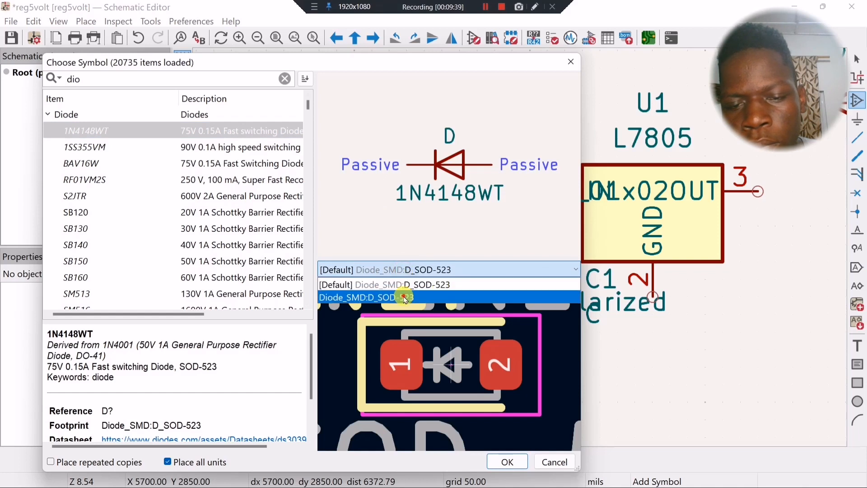
left_click(404, 298)
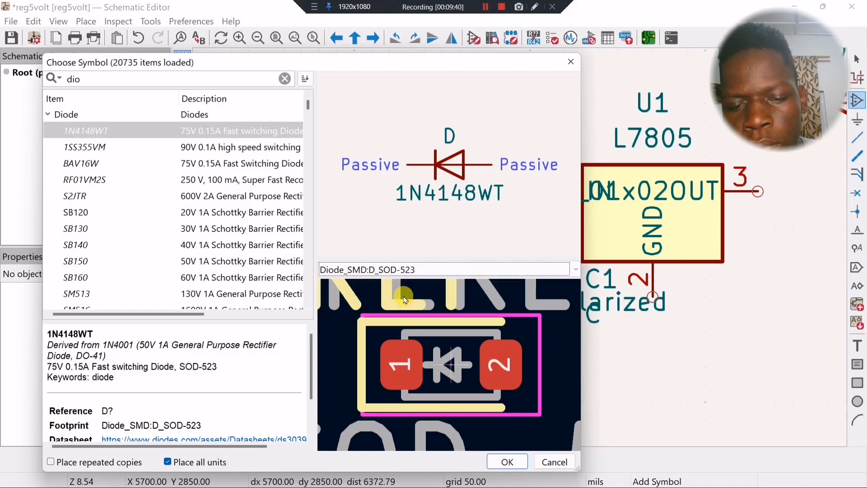
Add an RF01VM2S diode with footprint Diode_SMD:D_SOD-323_HandSoldering and place it at about X 5850, Y 2700 mils.
left_click(121, 179)
left_click(374, 270)
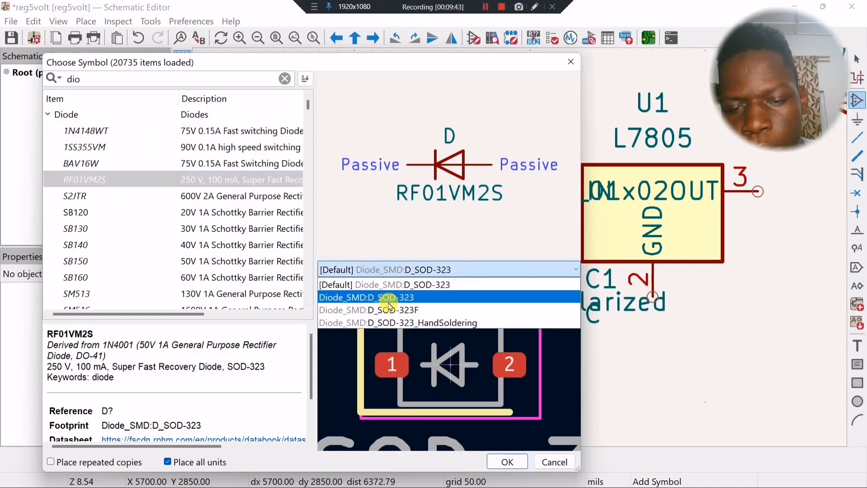
left_click(387, 297)
left_click(387, 270)
left_click(393, 322)
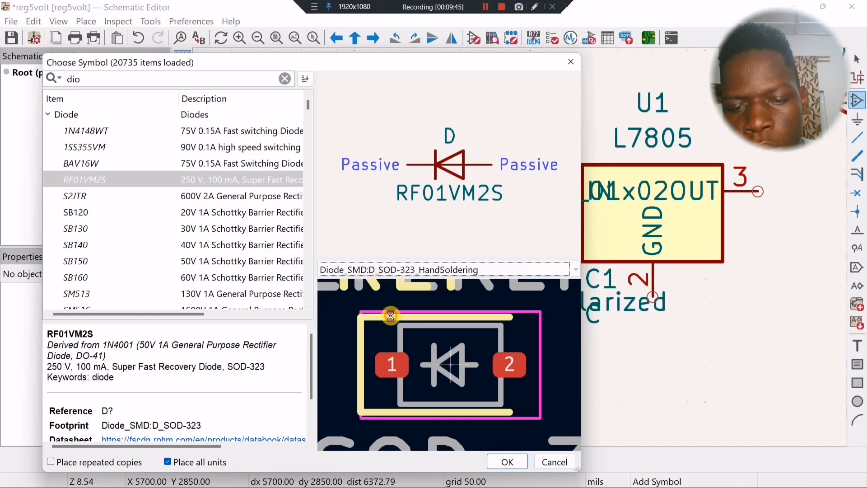
left_click(387, 270)
left_click(397, 324)
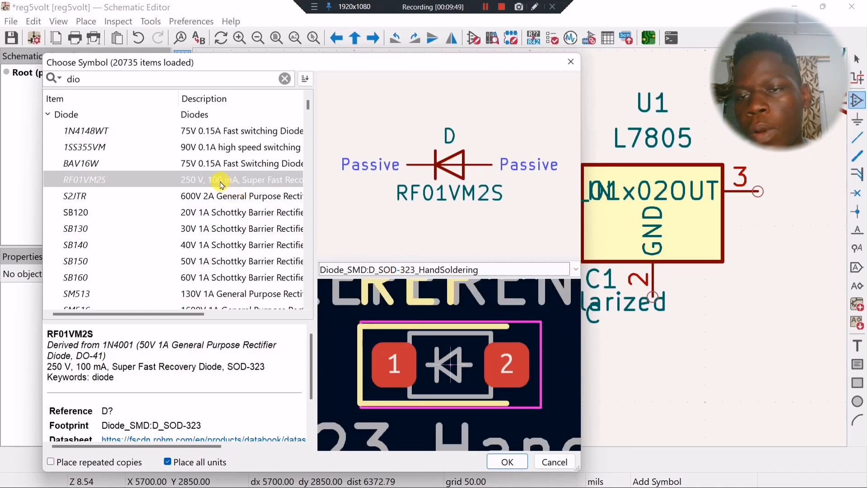
left_click(507, 461)
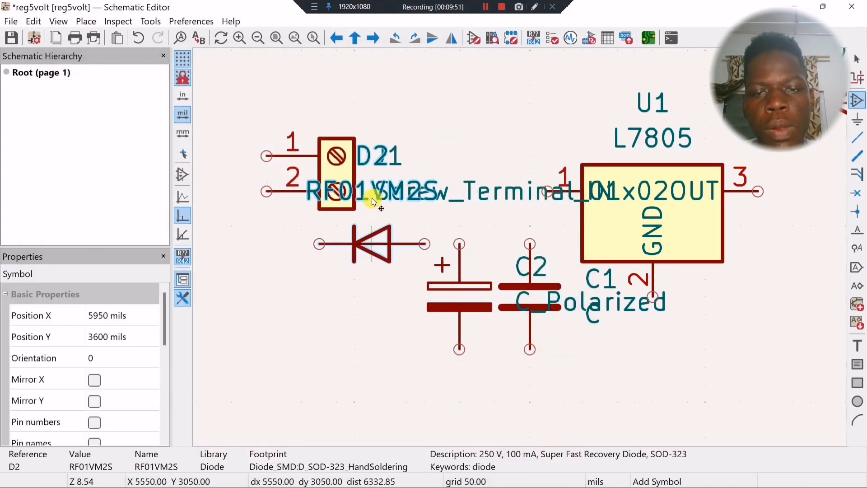
left_click(472, 117)
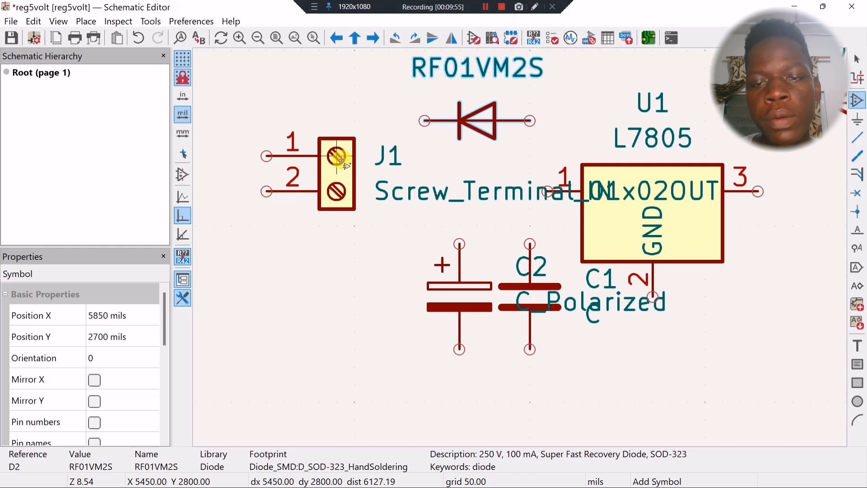
key("Escape")
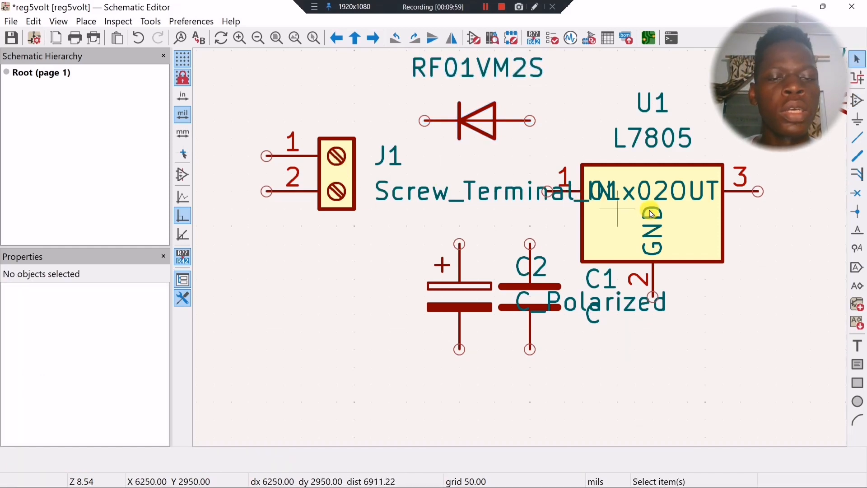
Open the symbol properties of the polarized capacitor C2.
key("F4")
scroll(521, 252, "down", 2)
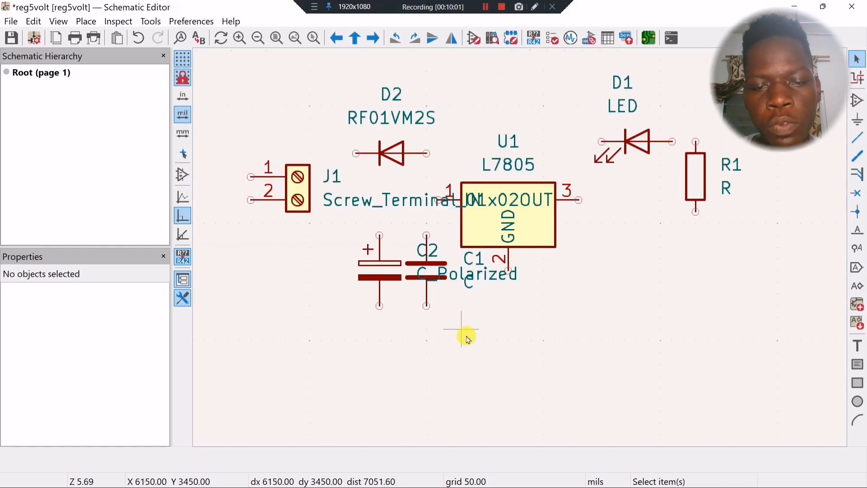
left_click_drag(466, 335, 344, 244)
scroll(381, 271, "up", 2)
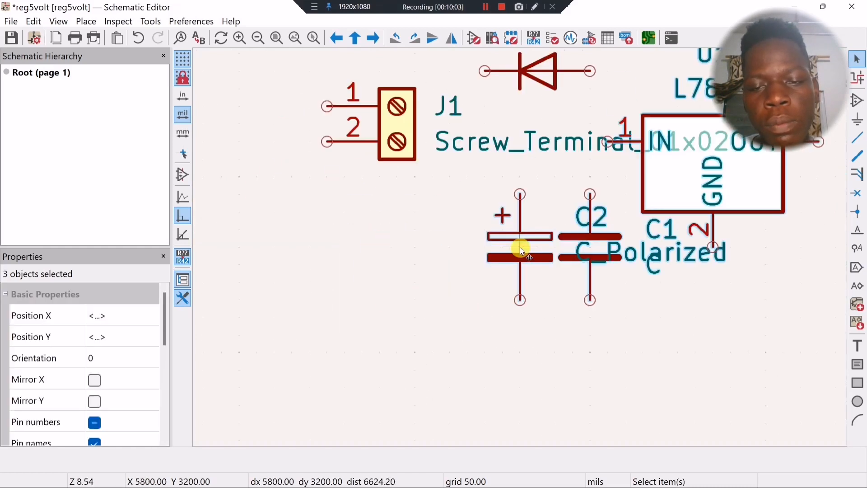
scroll(520, 234, "up", 6)
left_click(612, 131)
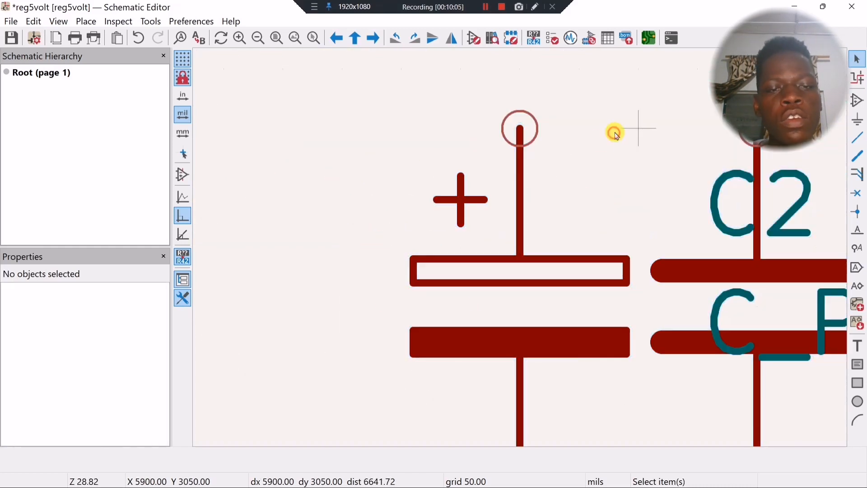
double_click(519, 275)
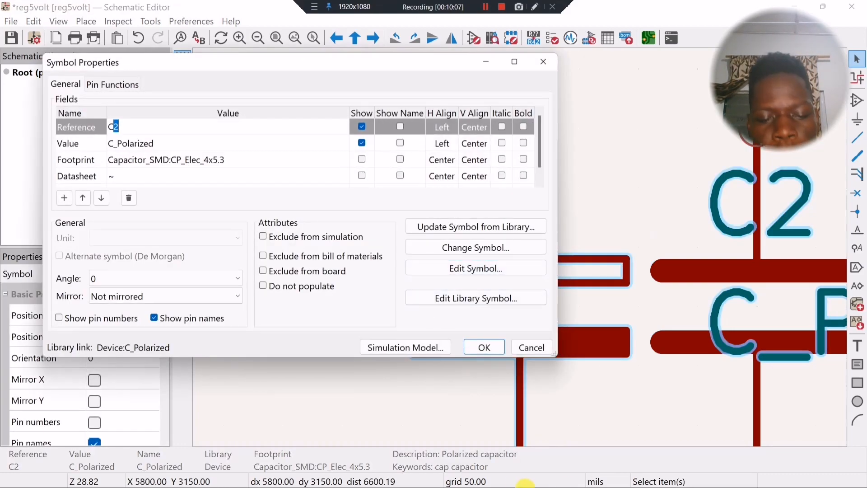
Switch to the browser, look up the capacitor values in figure 2 of the Electronique Pratique PDF, and return to the schematic without editing C2.
left_click(460, 474)
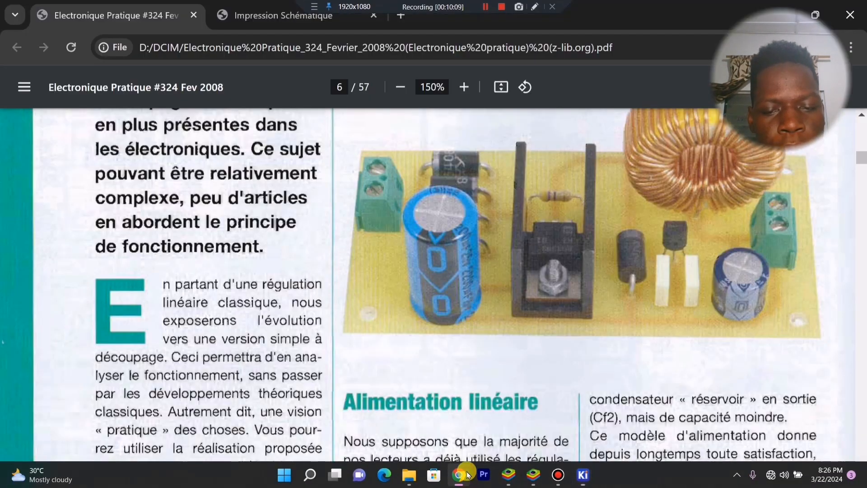
scroll(511, 347, "down", 10)
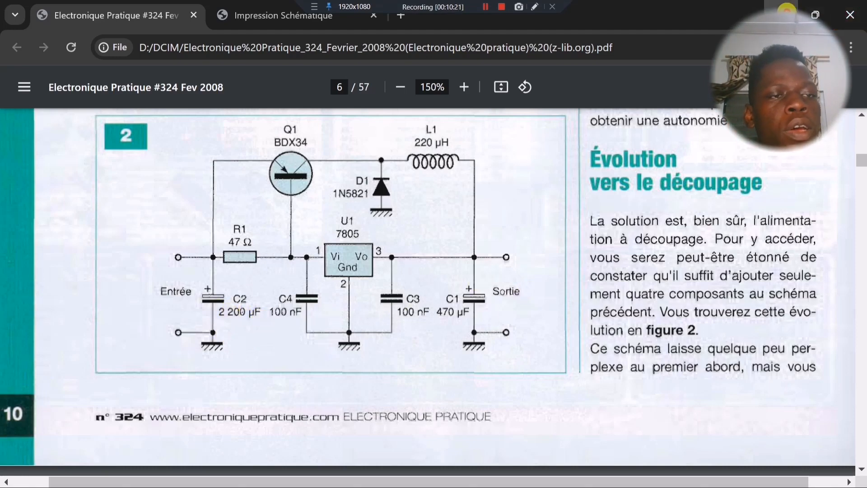
left_click(782, 8)
left_click(544, 61)
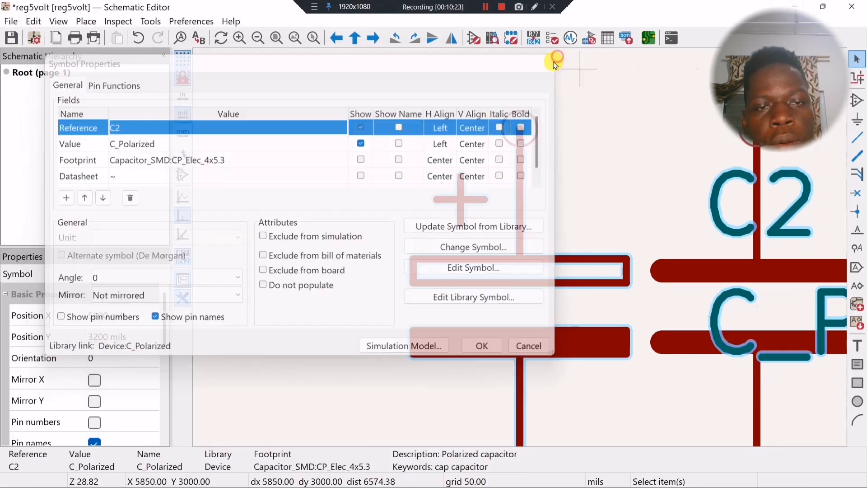
Set the value of the polarized capacitor C2 to 2200uf.
scroll(515, 258, "down", 3)
left_click(586, 363)
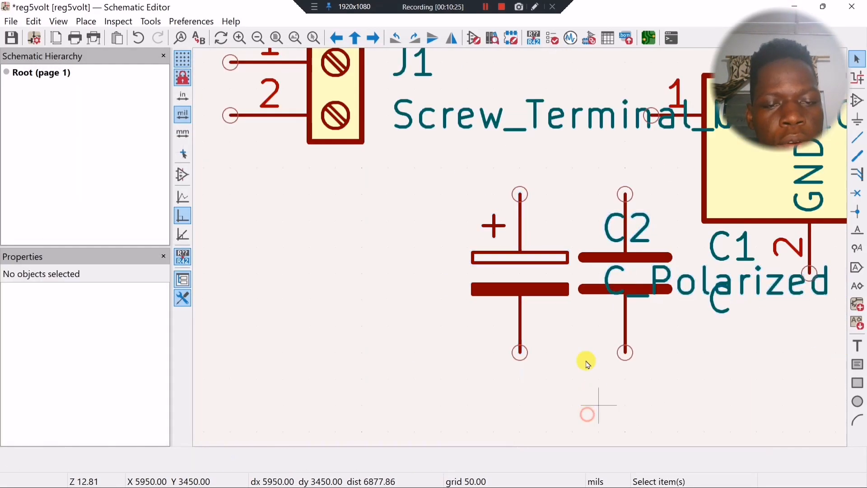
left_click(532, 293)
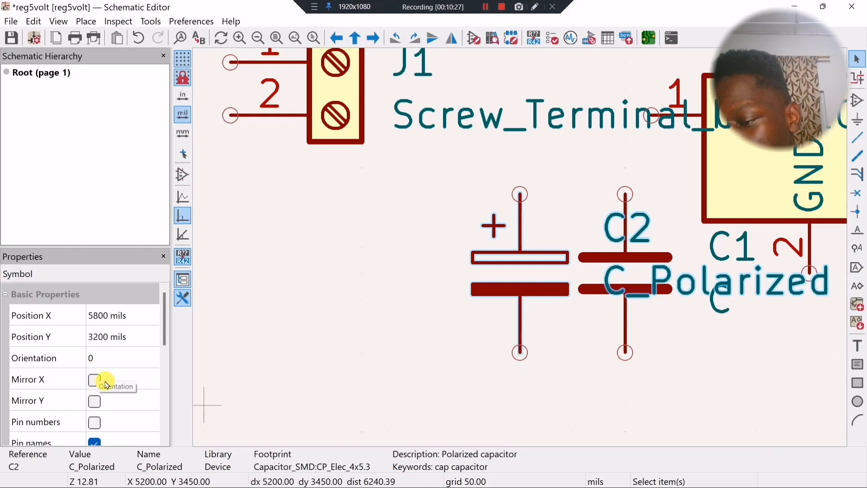
scroll(105, 384, "down", 3)
scroll(115, 421, "down", 3)
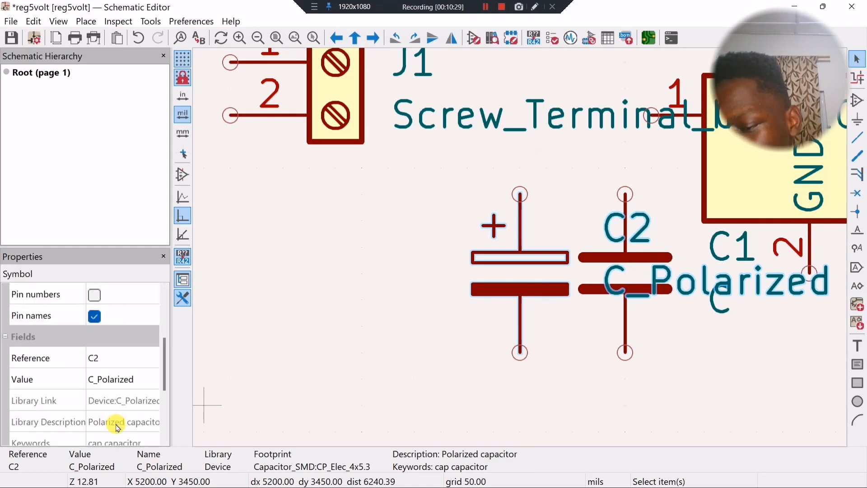
left_click(149, 379)
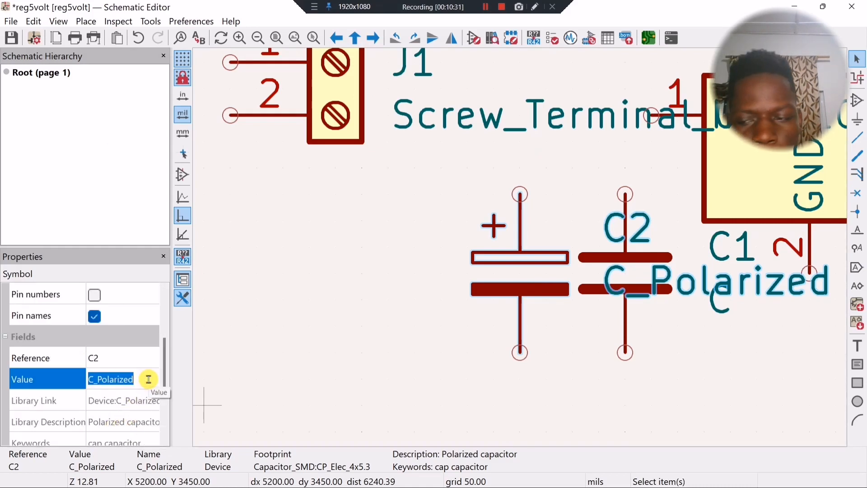
key("BackSpace")
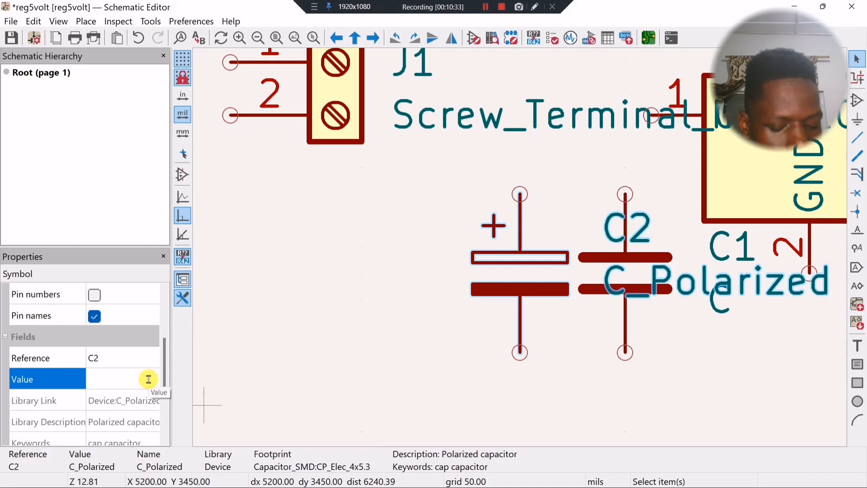
type("220")
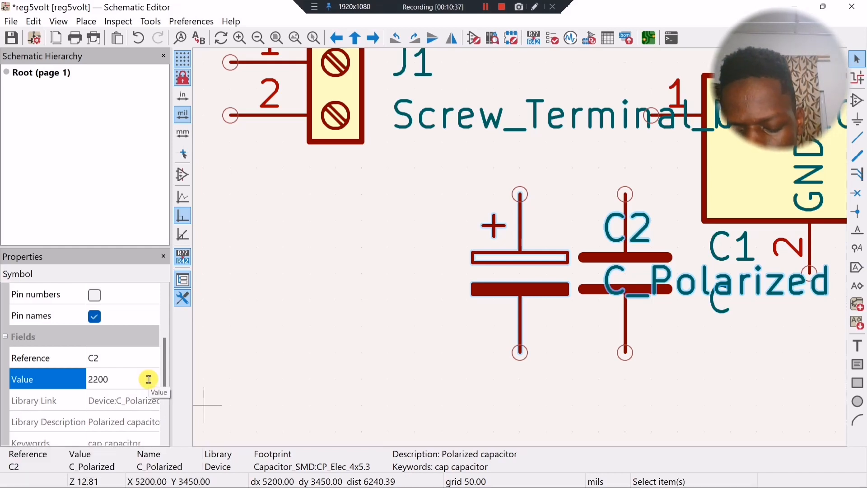
type("0")
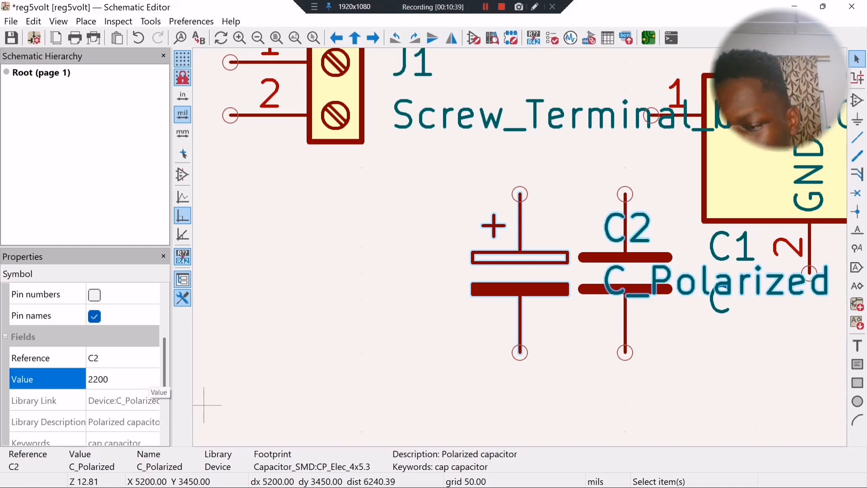
type("uf")
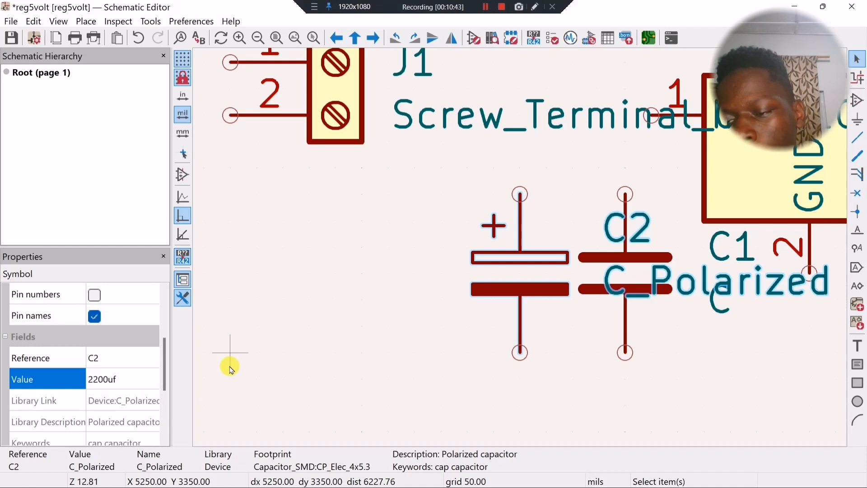
key("Return")
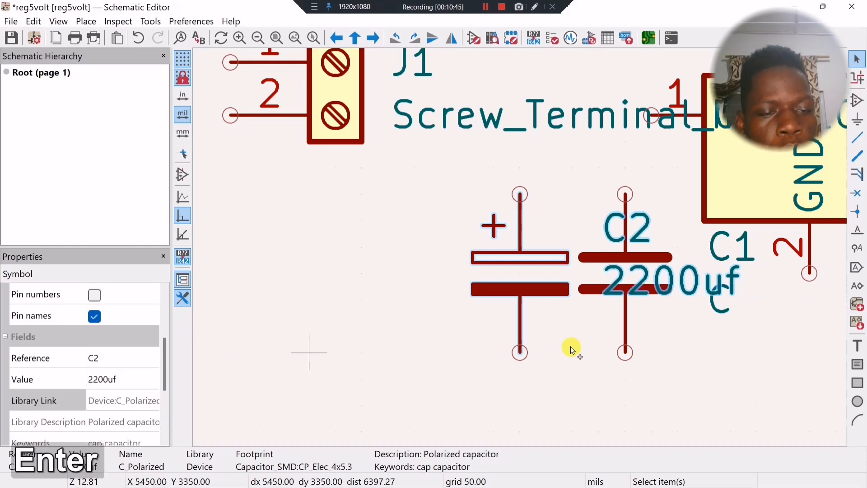
Move capacitor C2 away from C1 to about X 5650, Y 3200 mils.
left_click_drag(634, 283, 538, 350)
left_click(538, 351)
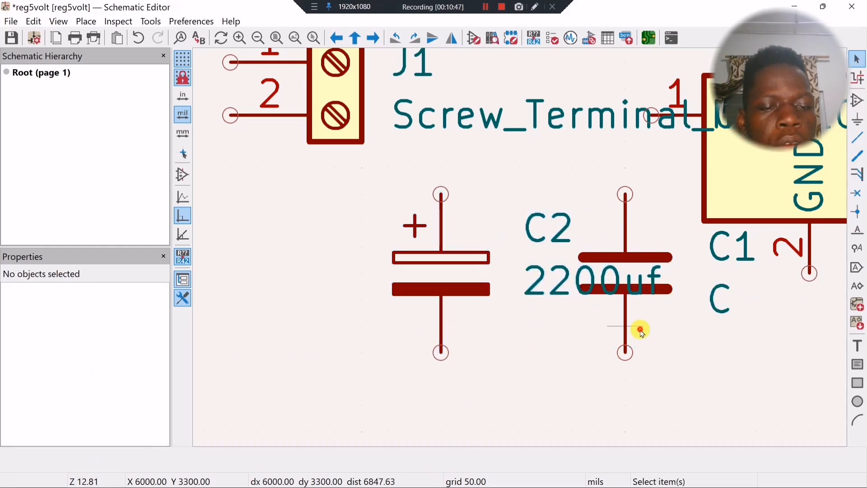
left_click(626, 326)
key("Escape")
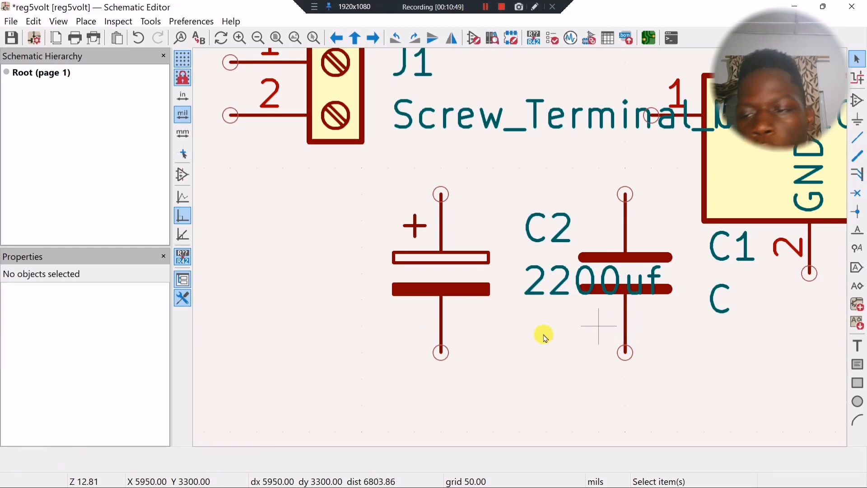
Try to select and move the unpolarized capacitor C1 beside C2.
left_click(627, 243)
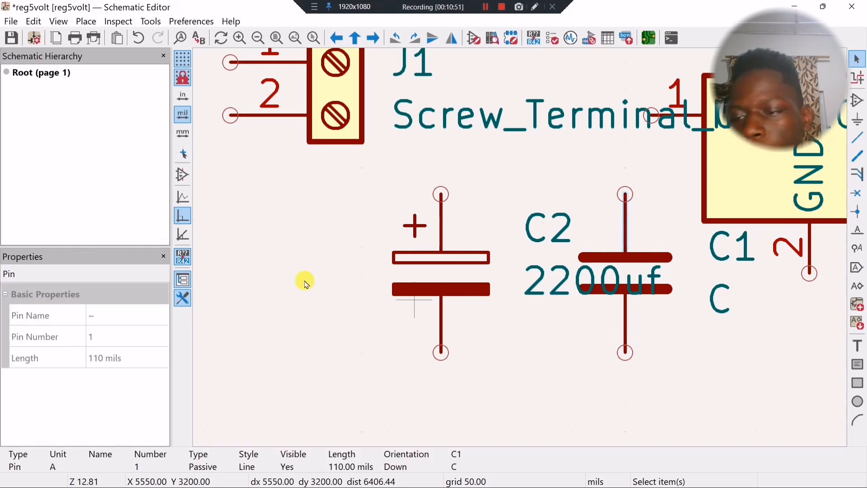
key("Escape")
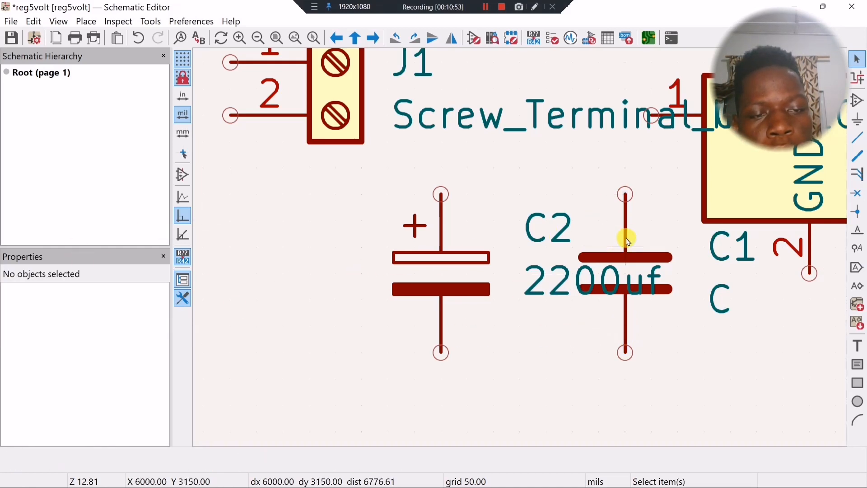
left_click(625, 233)
key("Escape")
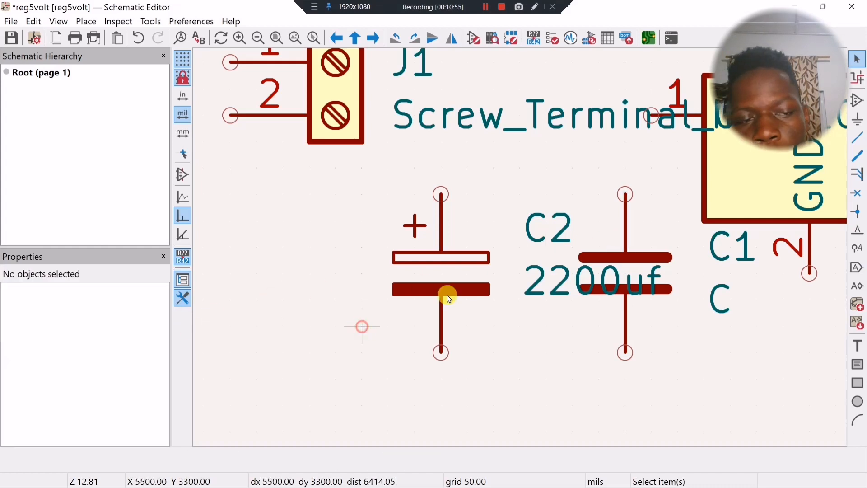
left_click(623, 251)
left_click(625, 334)
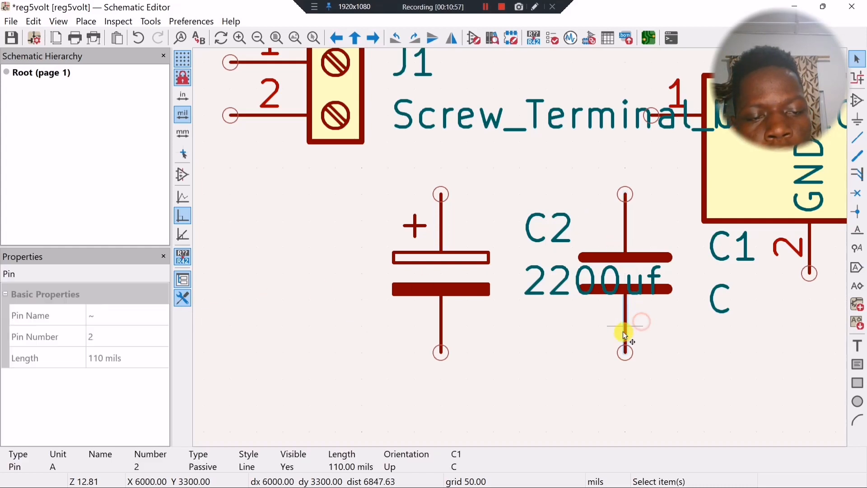
key("Escape")
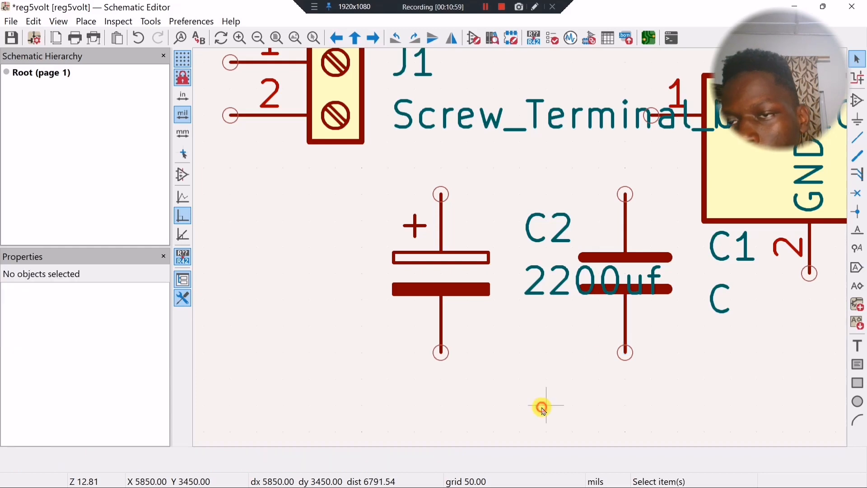
left_click(621, 332)
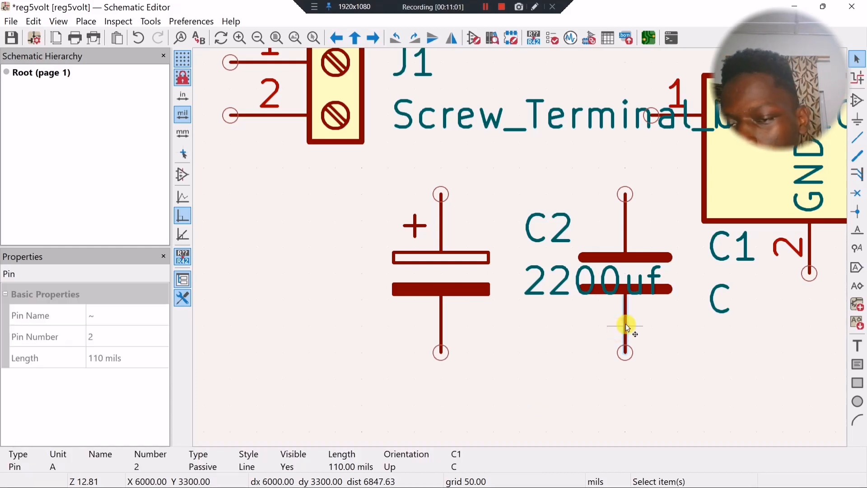
left_click(627, 245)
left_click(569, 387)
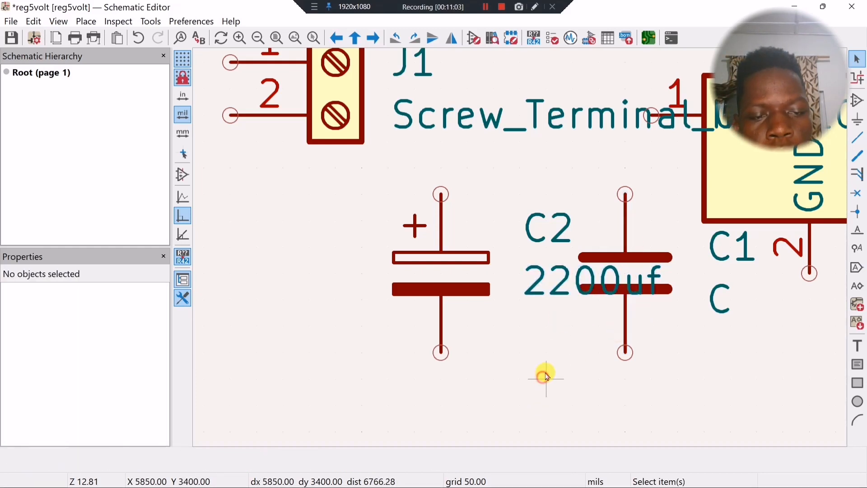
scroll(575, 364, "down", 1)
left_click(542, 213)
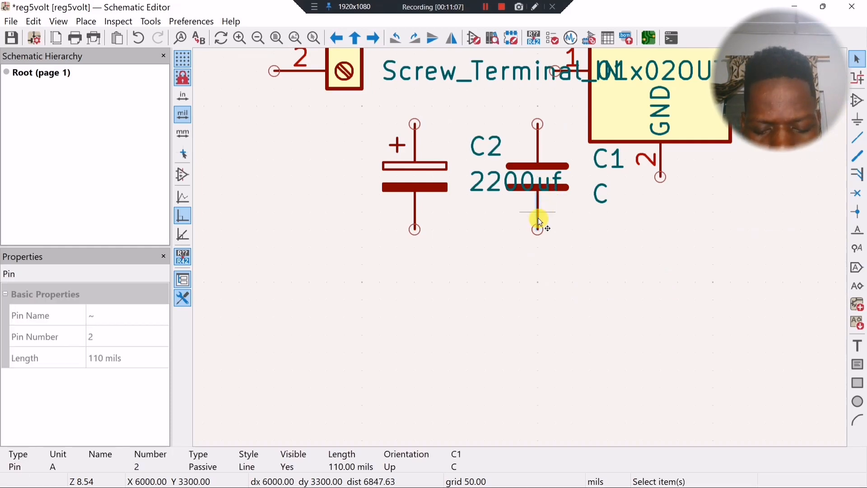
key("m")
key("m")
left_click(537, 227)
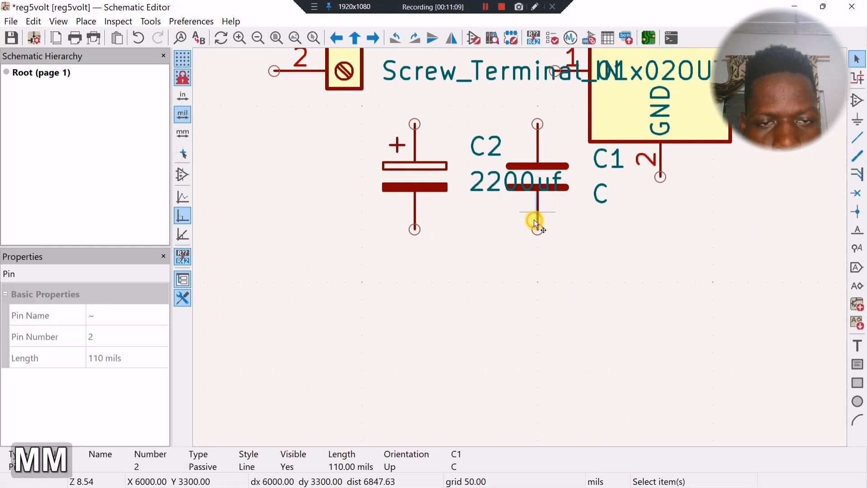
key("m")
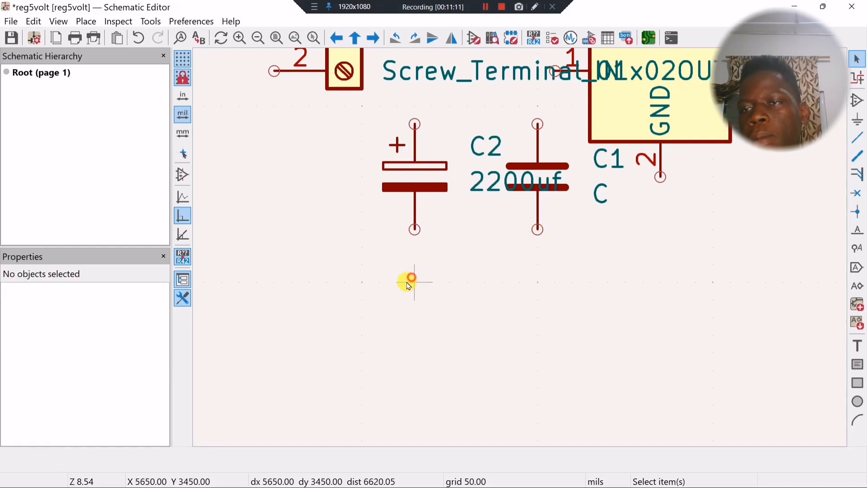
left_click(419, 164)
double_click(418, 164)
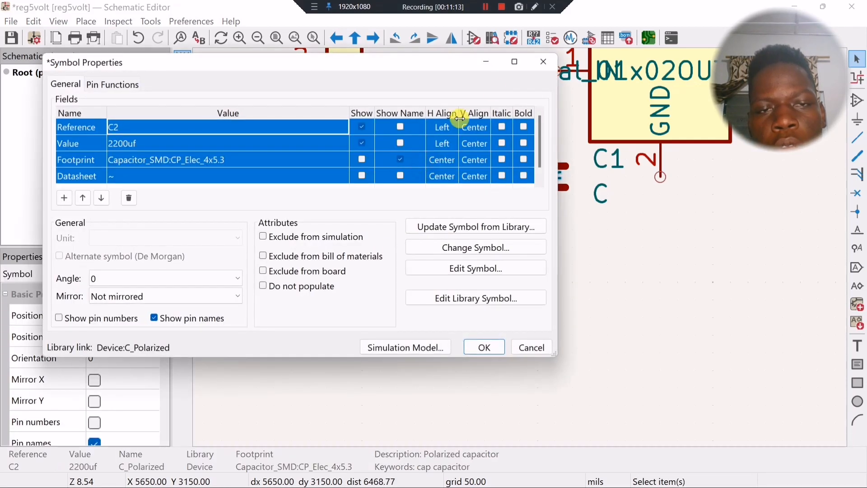
left_click(541, 56)
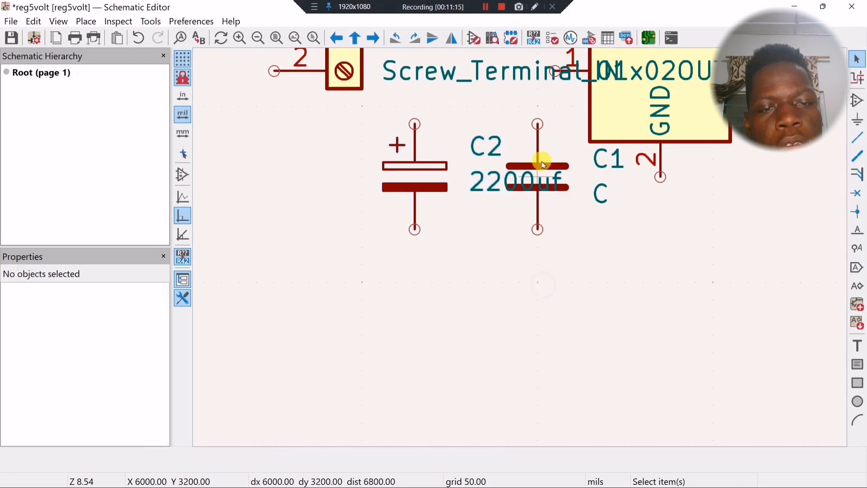
Delete the unpolarized capacitor C1 that overlaps the value text of C2.
left_click(541, 161)
left_click(579, 165)
left_click(540, 131)
left_click(562, 126)
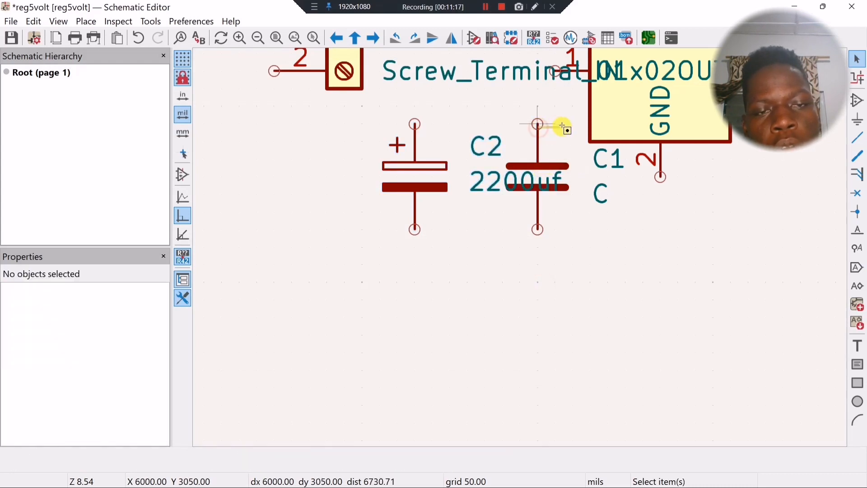
left_click(623, 128)
left_click(535, 203)
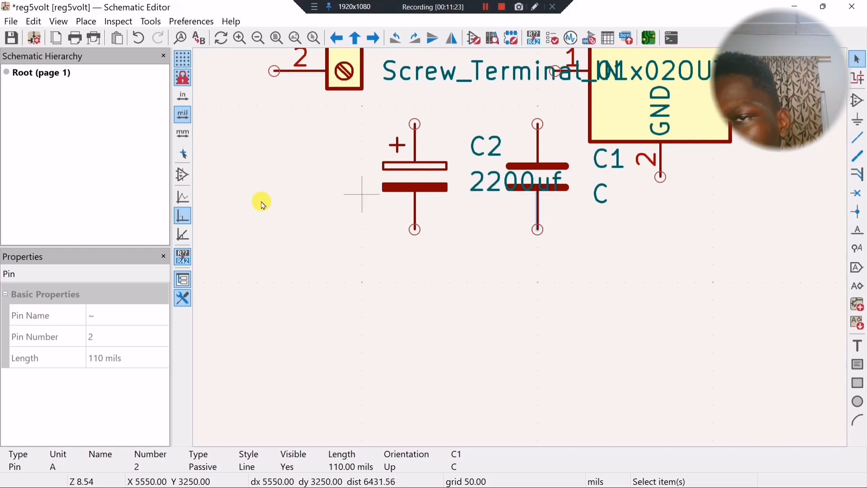
left_click(271, 154)
middle_click_drag(506, 158, 393, 226)
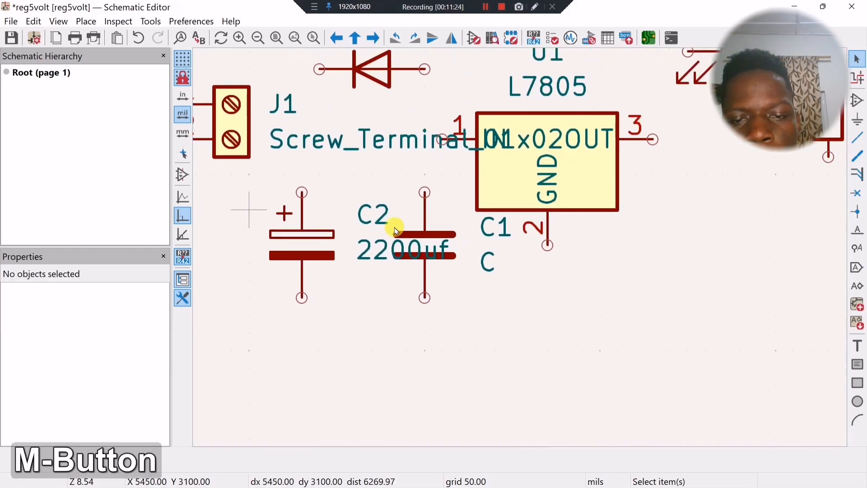
left_click(426, 225)
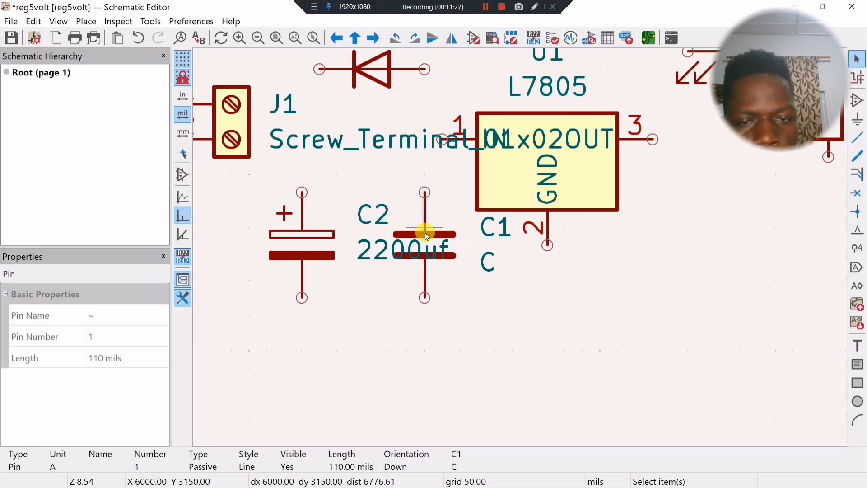
key("Delete")
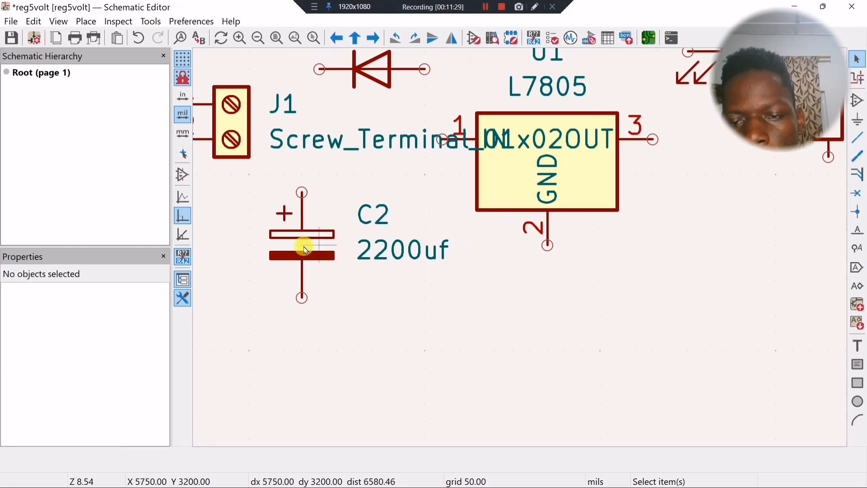
Place an unpolarized capacitor (C) below the L7805 regulator at X 6200, Y 3400 mils.
left_click(421, 336)
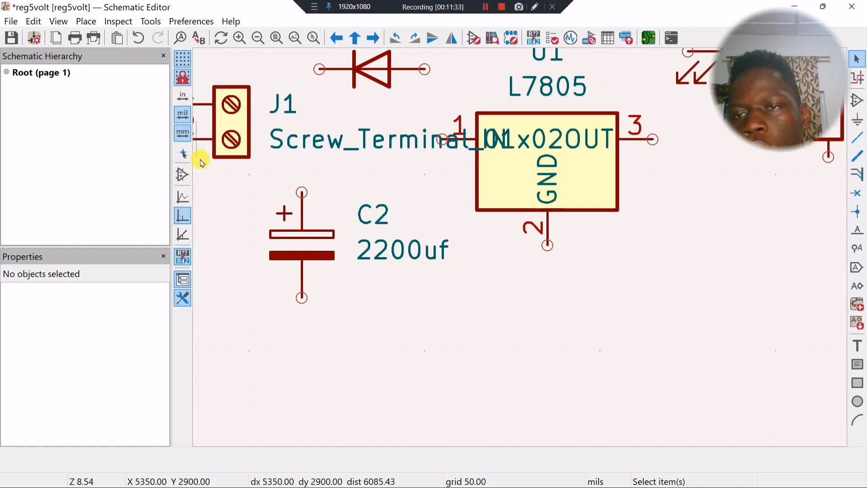
key("a")
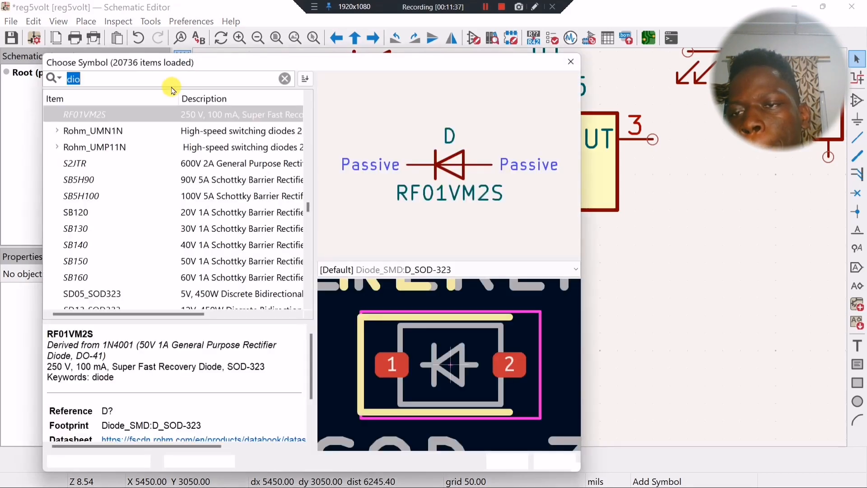
key("BackSpace")
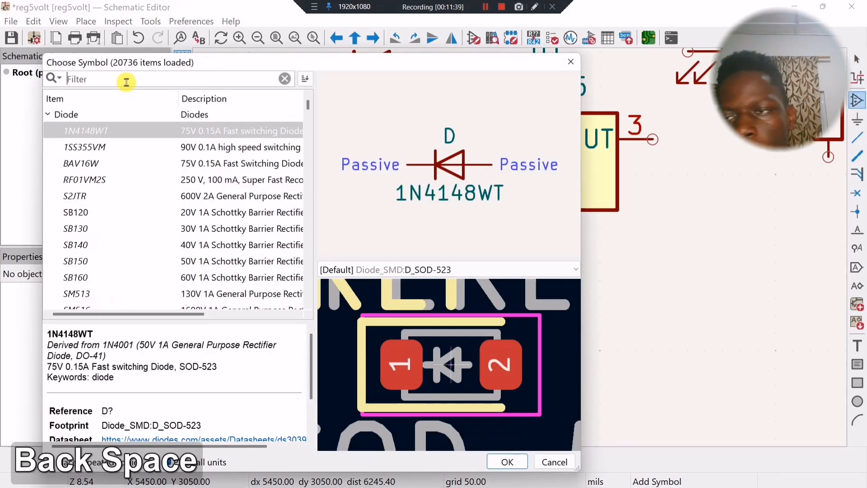
type("c")
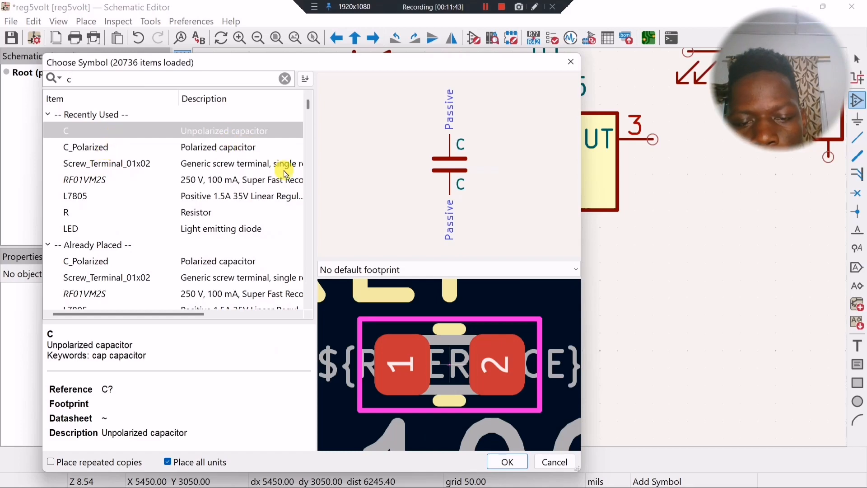
left_click(500, 462)
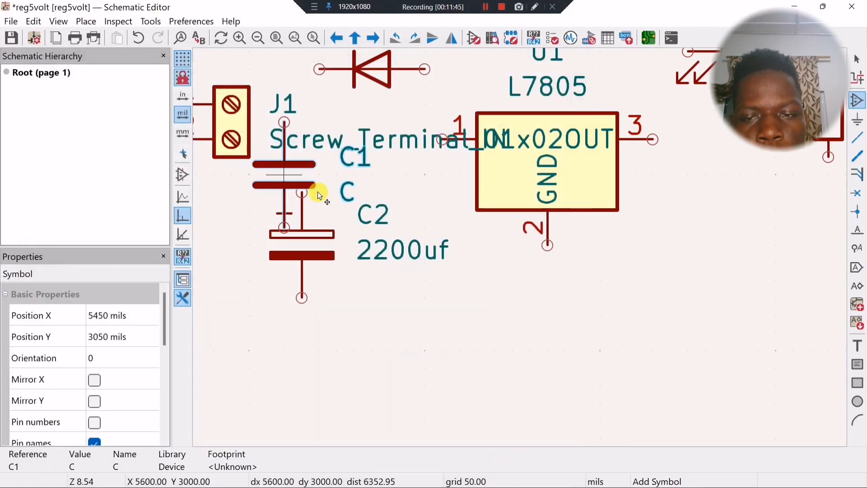
left_click(493, 324)
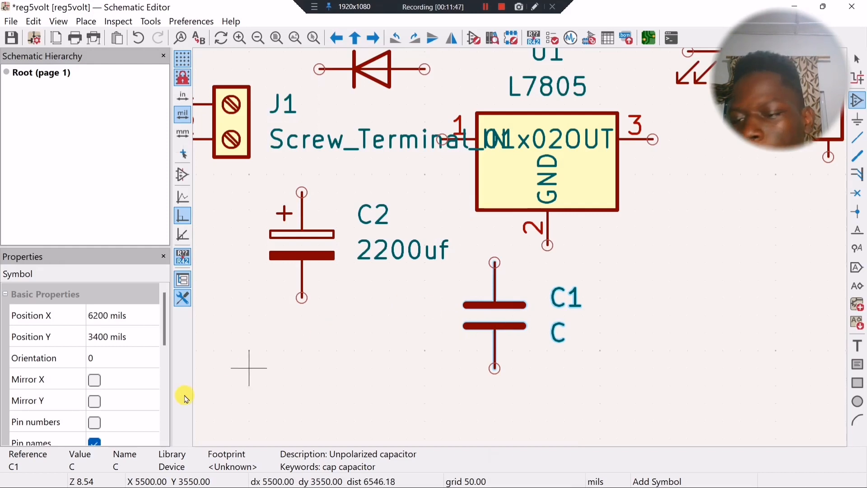
Set the value of the unpolarized capacitor below the regulator to 100nf.
scroll(116, 399, "down", 3)
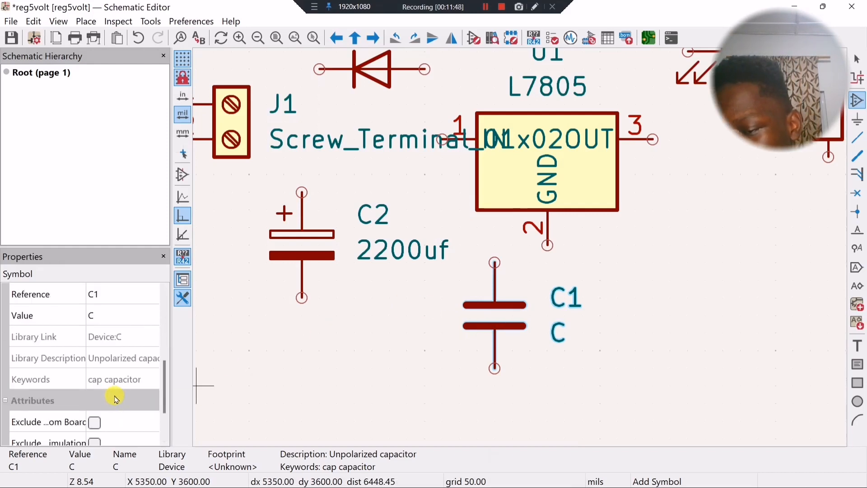
left_click(104, 315)
key("BackSpace")
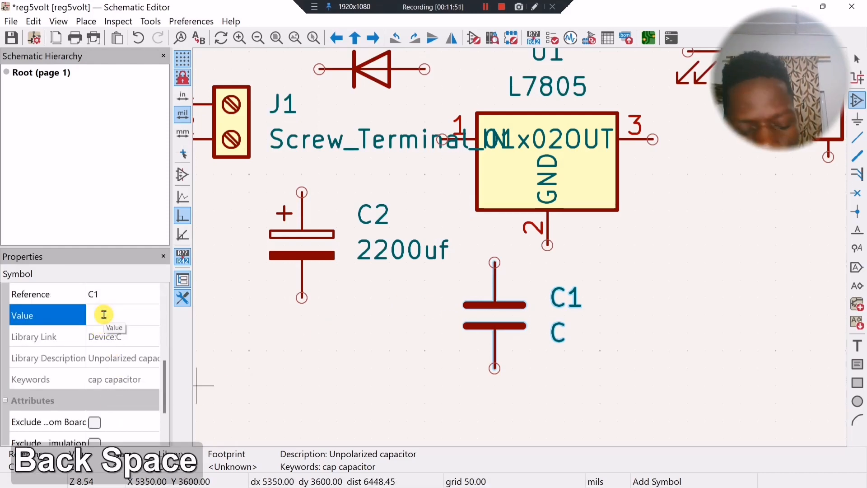
type("100n")
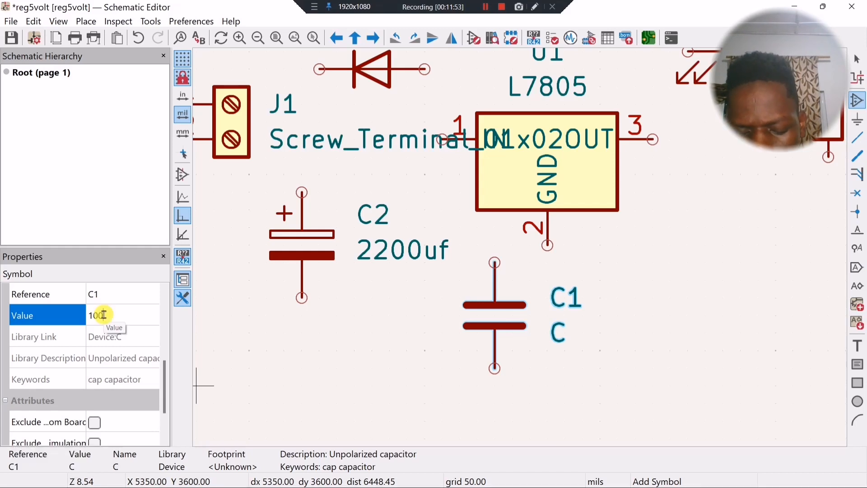
type("f")
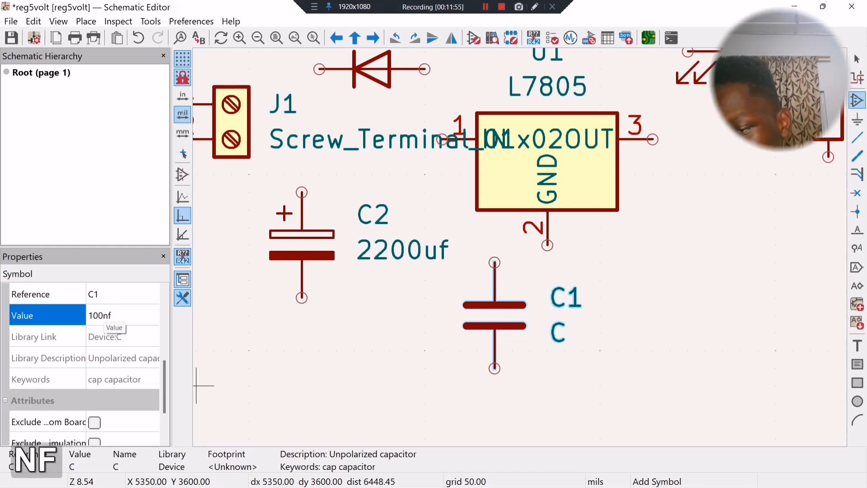
key("Return")
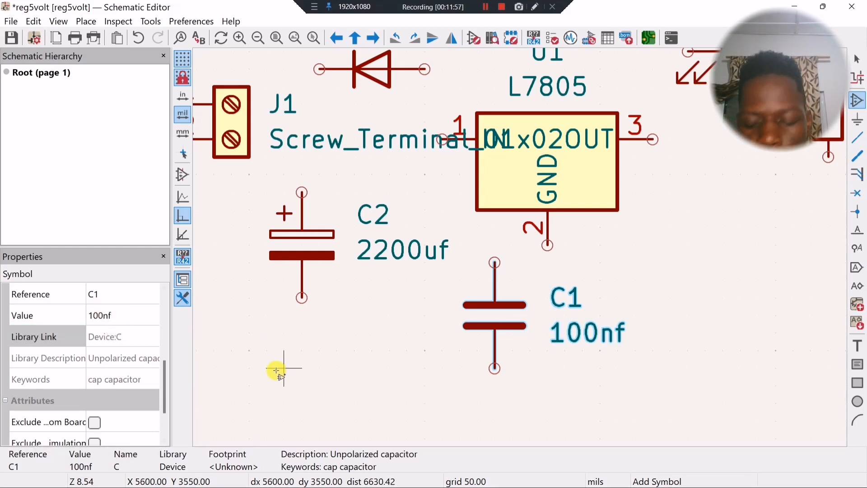
Duplicate the 100nf capacitor C1 and place the copy beside it at X 6800, Y 3350 mils.
key("ctrl+d")
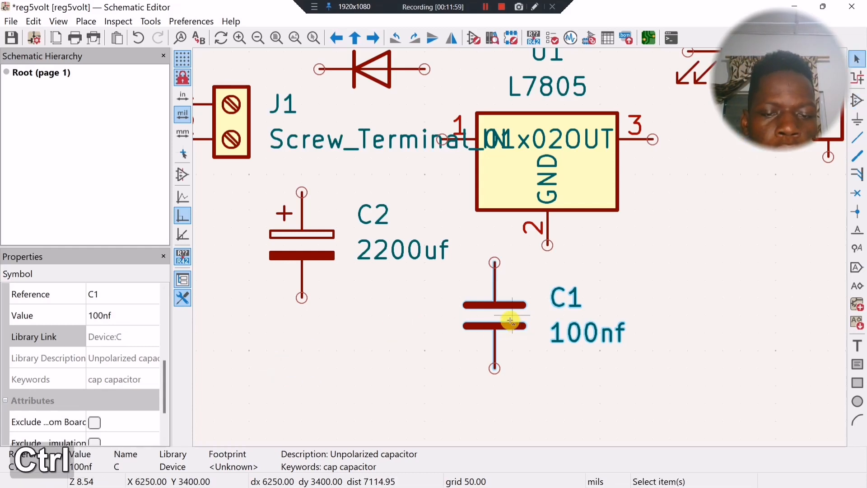
key("ctrl+d")
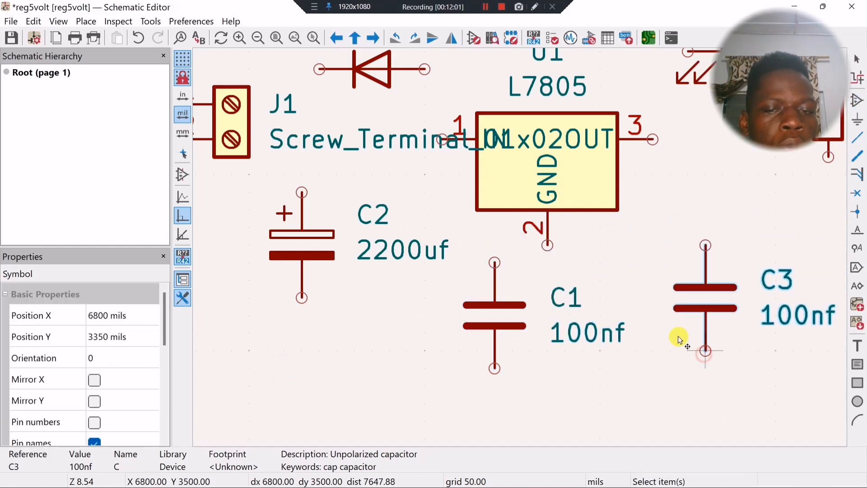
left_click(678, 336)
Duplicate the polarized capacitor C2 and place the copy below the LED at X 6900, Y 2950 mils.
left_click(271, 256)
key("ctrl+d")
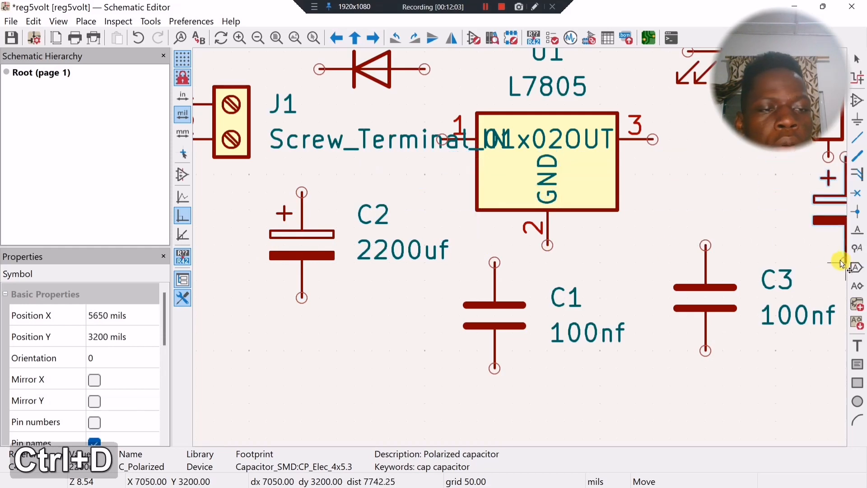
scroll(841, 264, "down", 2)
left_click(473, 189)
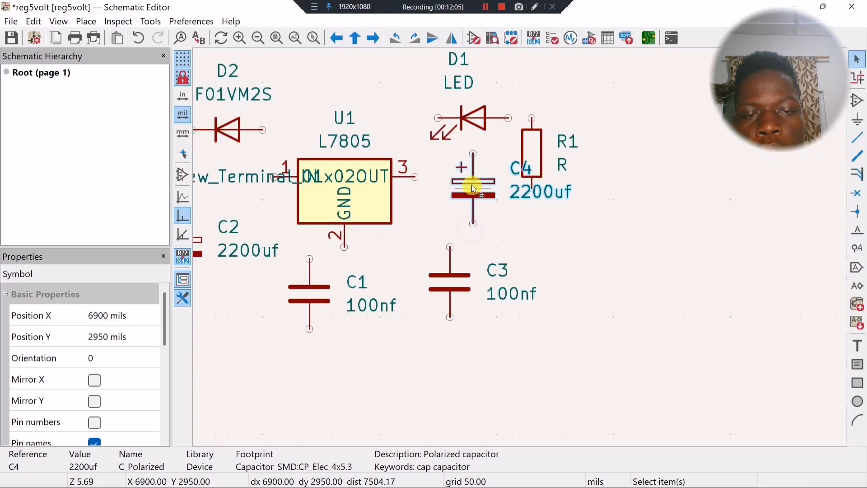
Set the value of the duplicated polarized capacitor C4 to 470uf.
double_click(472, 185)
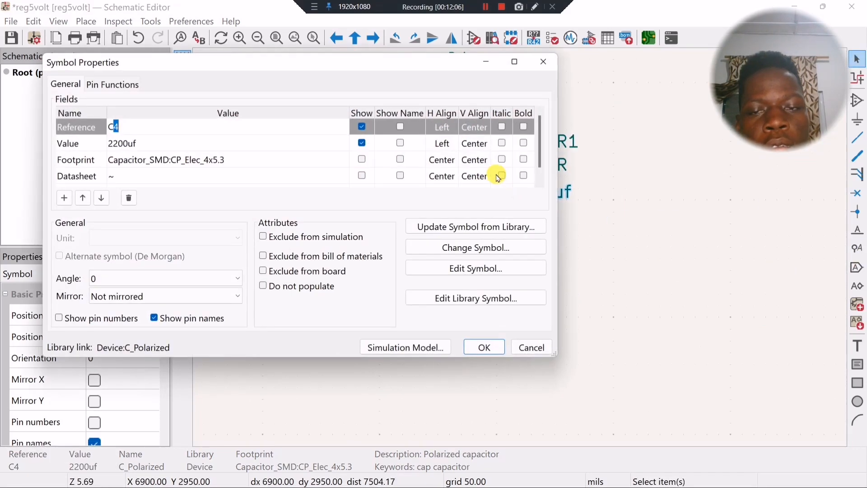
left_click(134, 143)
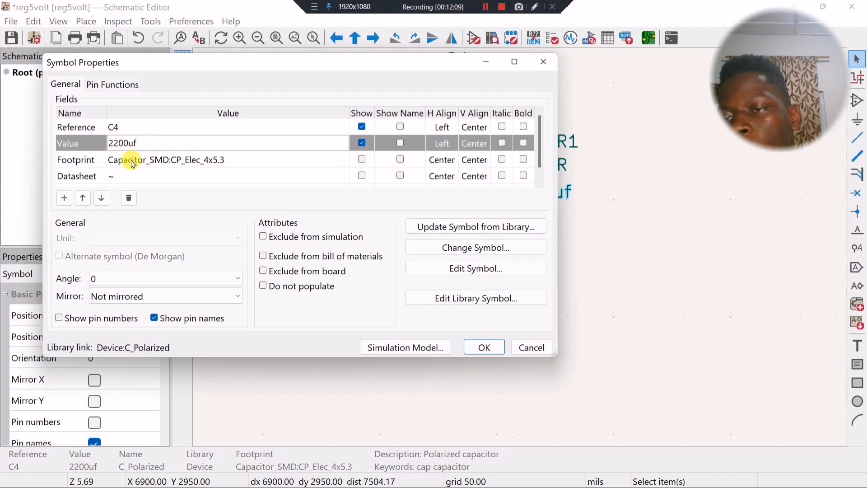
key("BackSpace")
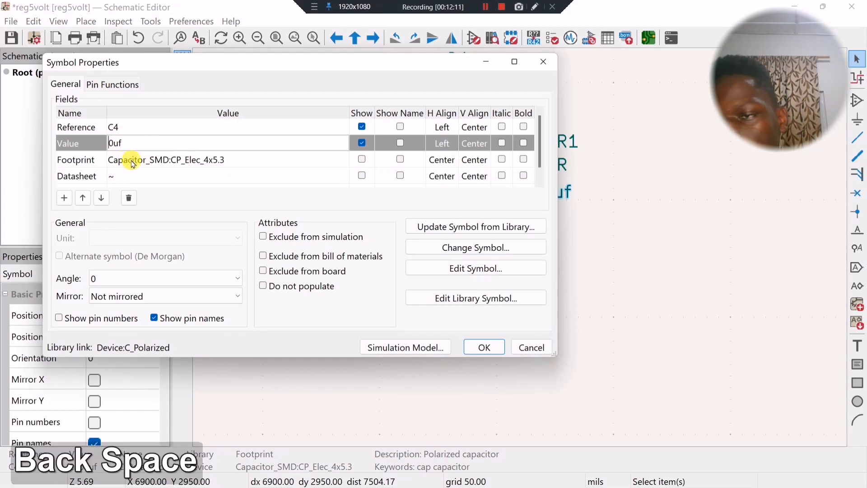
type("47")
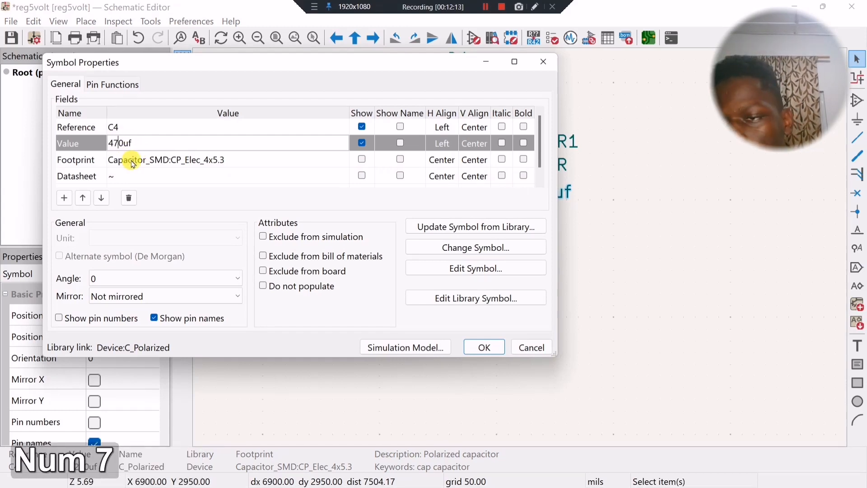
left_click(483, 349)
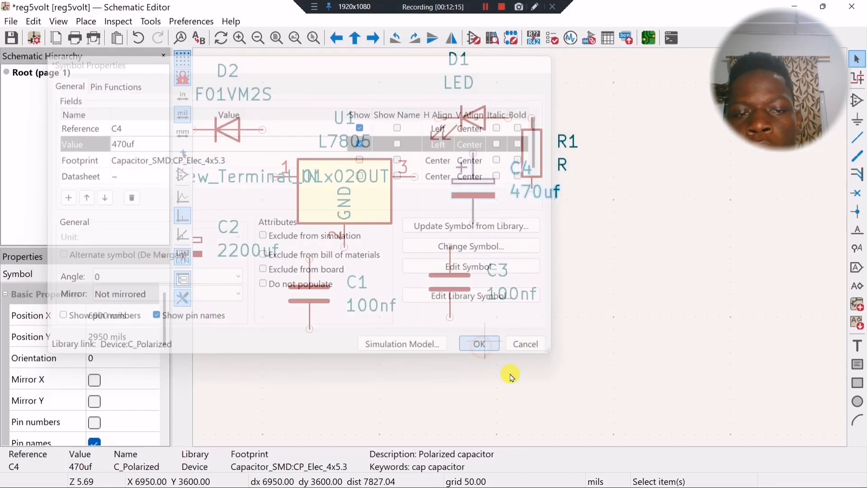
Move capacitor C4 to X 7000, Y 3050 mils and C3 beside the regulator's output at X 6700, Y 3050 mils.
left_click_drag(457, 191, 497, 216)
left_click(450, 274)
left_click_drag(452, 273, 429, 205)
Move C3's reference and value texts off capacitor C4, to the side of C3 facing the regulator.
scroll(446, 218, "up", 5)
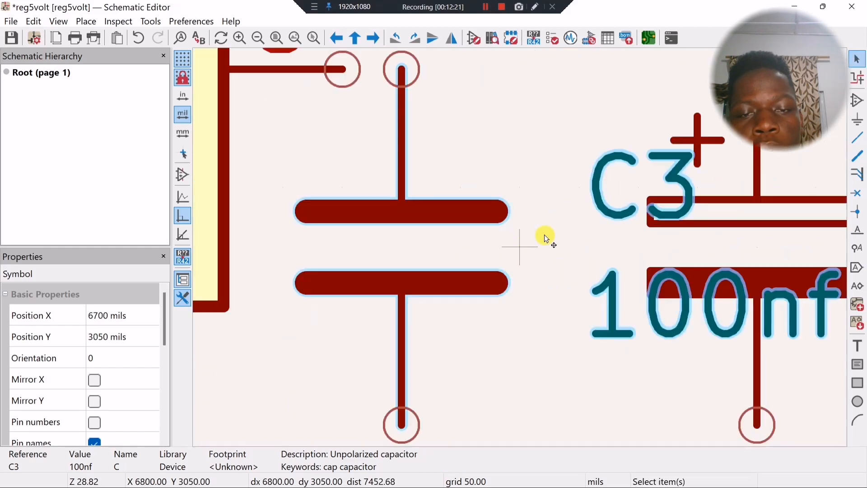
scroll(548, 237, "down", 2)
left_click(556, 240)
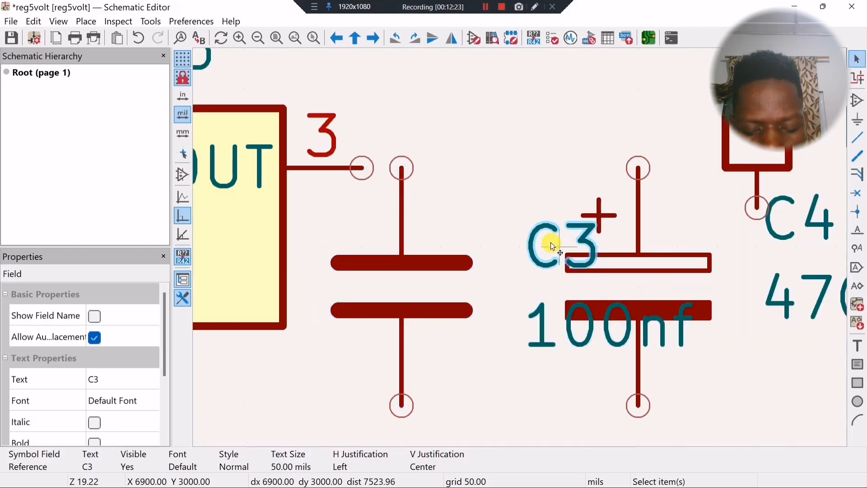
key("m")
left_click(311, 209)
key("m")
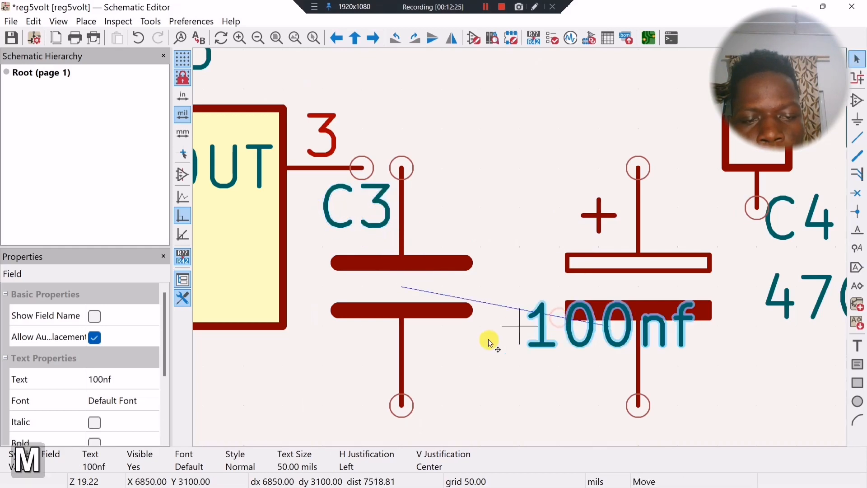
left_click(219, 364)
Move capacitor C4 closer to C3 and wire the upper pins of both capacitors to the regulator's OUT pin 3.
left_click(633, 286)
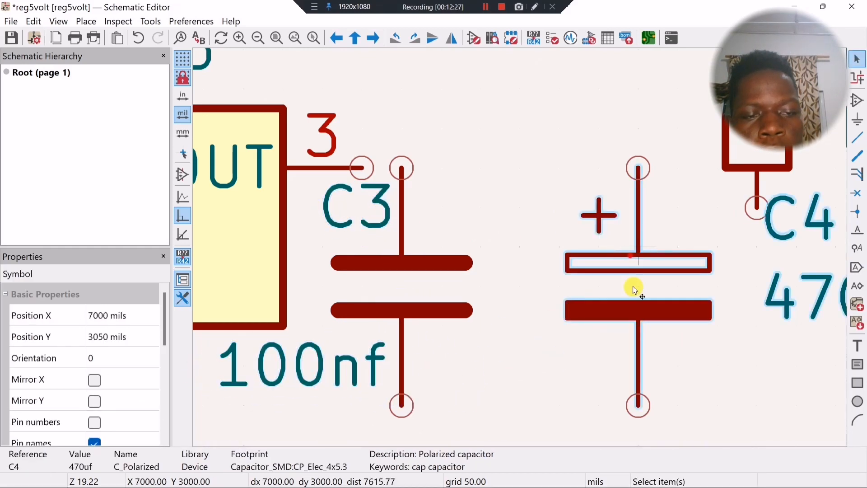
left_click_drag(633, 286, 594, 280)
key("w")
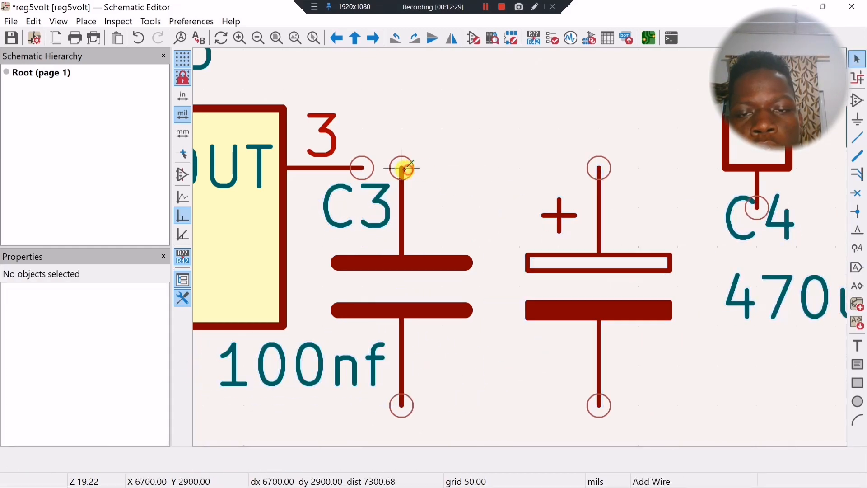
left_click(402, 168)
key("w")
left_click(402, 168)
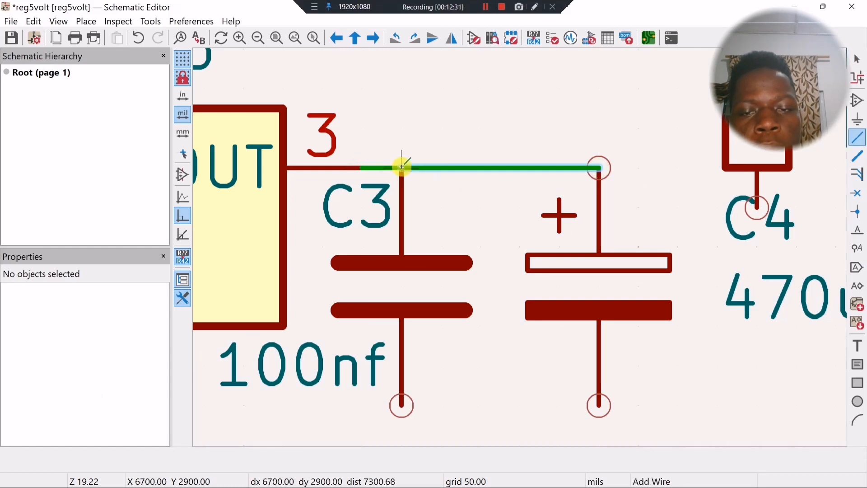
left_click(402, 168)
Rotate resistor R1 by 90 degrees and move it in line with the output wire at X 7150, Y 2900 mils.
scroll(441, 129, "down", 1)
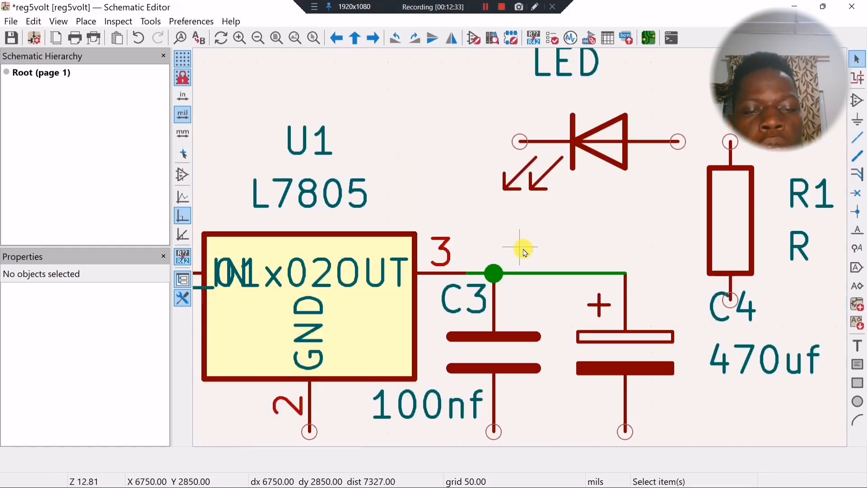
scroll(524, 252, "down", 1)
middle_click_drag(542, 352, 465, 217)
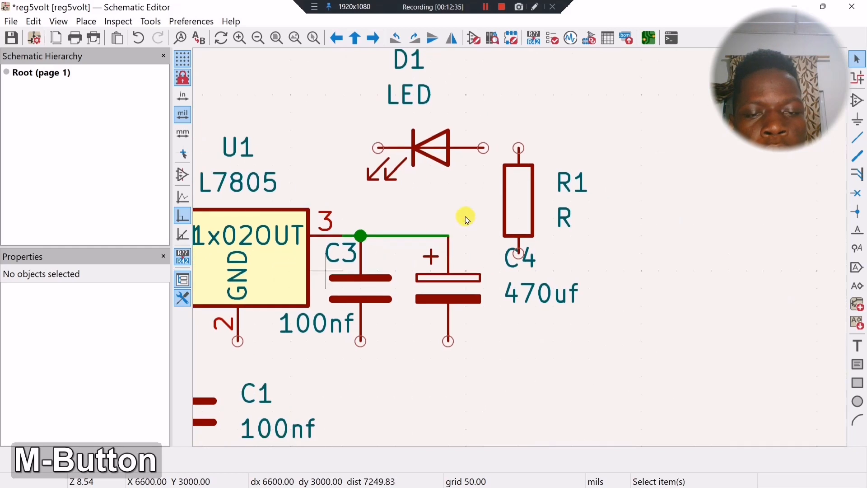
left_click(522, 200)
key("r")
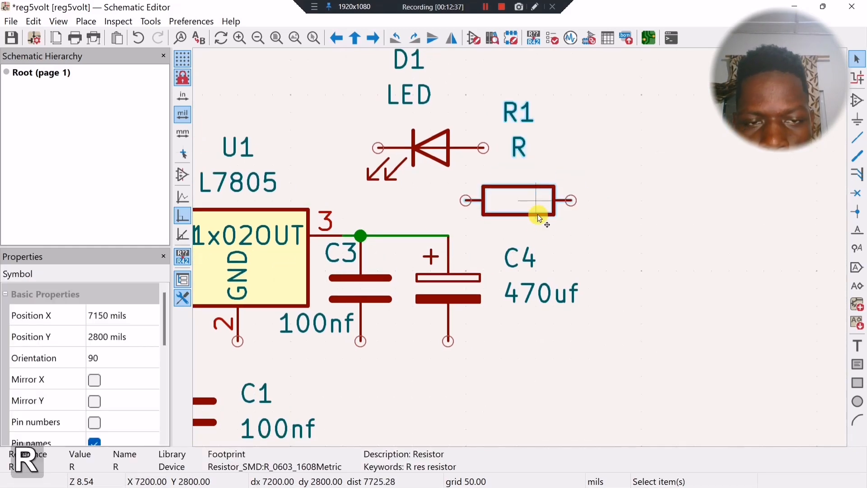
left_click_drag(521, 225, 504, 236)
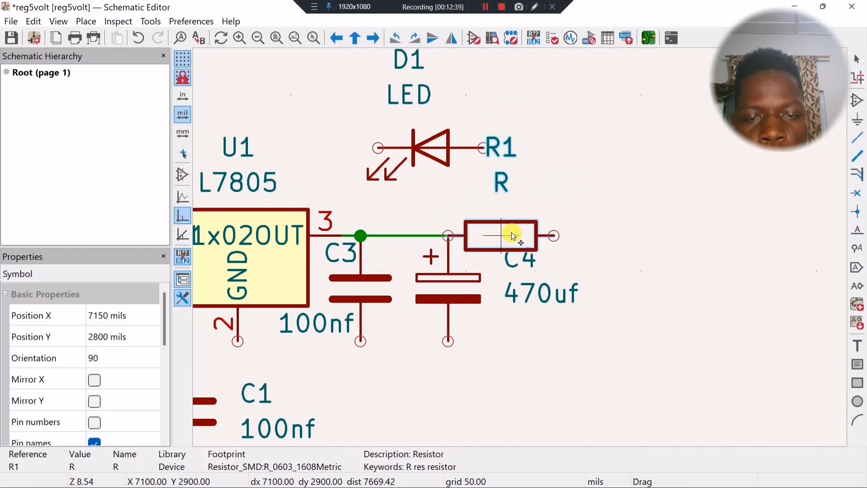
Move C4's reference and value texts to the side of the capacitor facing C3, clear of resistor R1.
left_click(519, 279)
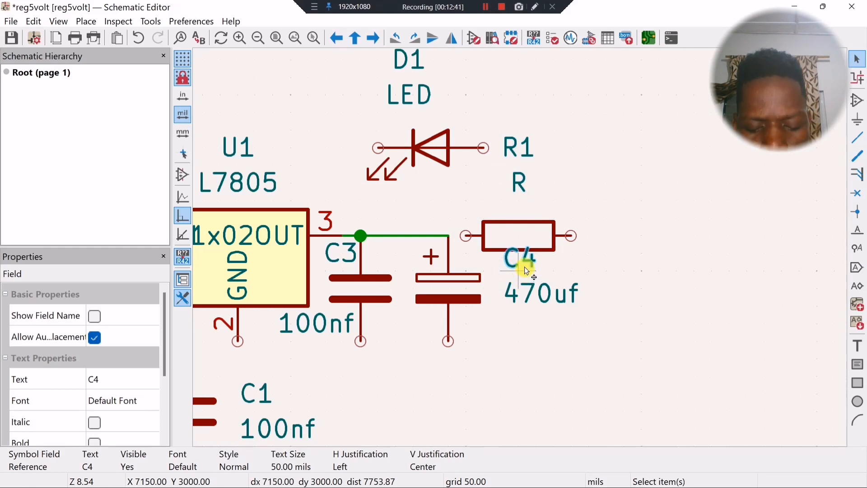
key("m")
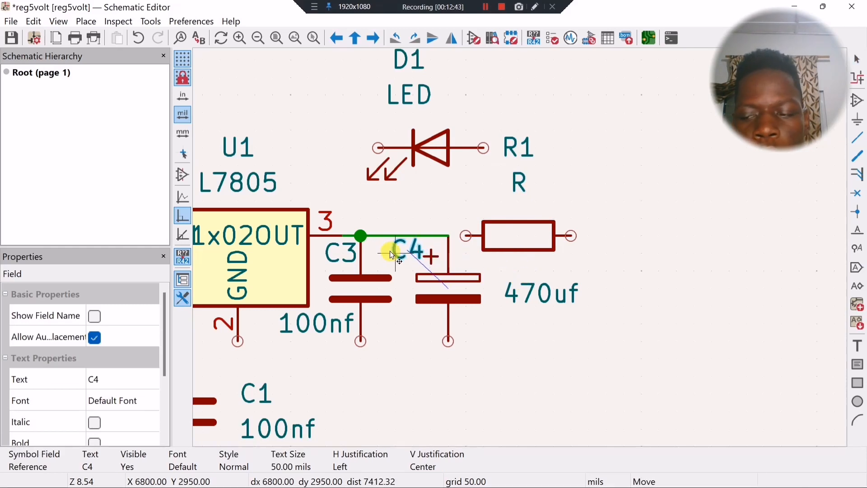
left_click(390, 250)
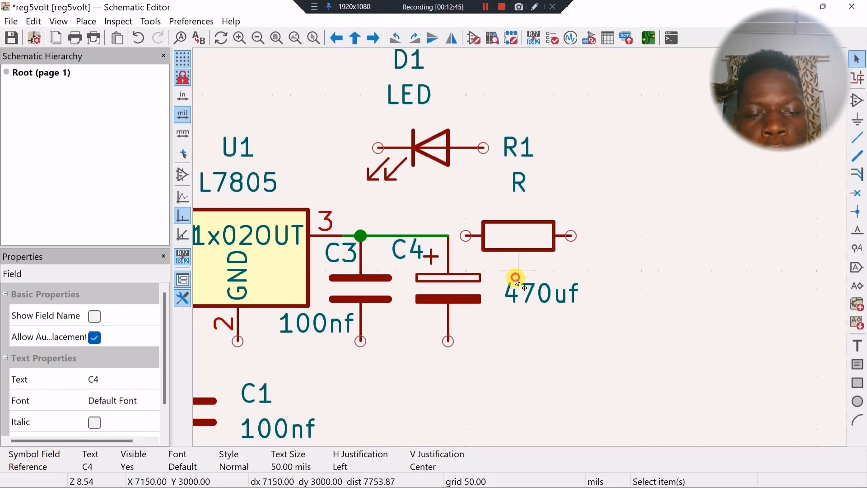
left_click(520, 291)
key("m")
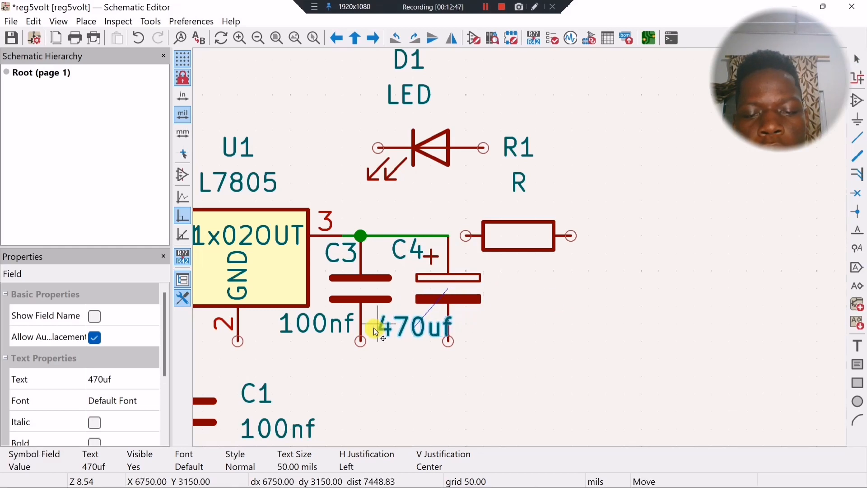
left_click(366, 326)
Wire resistor R1's near pin to the junction above capacitor C4 on the regulator's output wire.
left_click(506, 221)
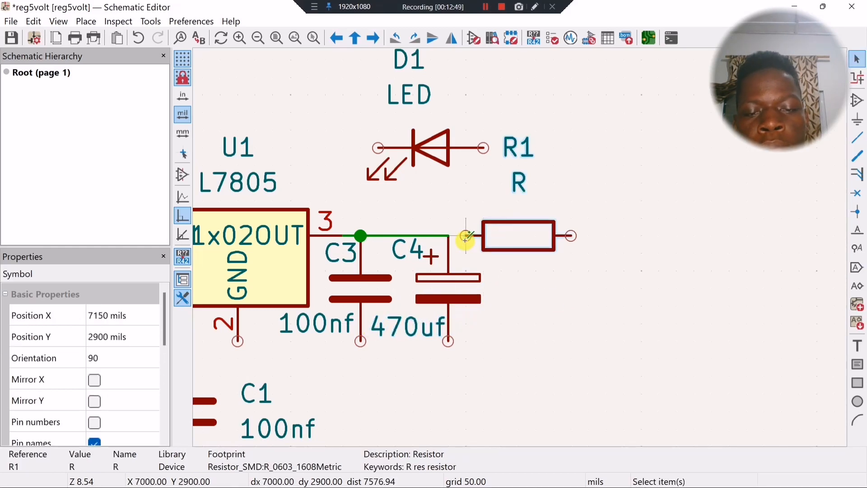
left_click(465, 236)
left_click(449, 235)
Move LED D1 to the free end of resistor R1, rotate it 90 degrees, and wire its anode to R1.
left_click(429, 145)
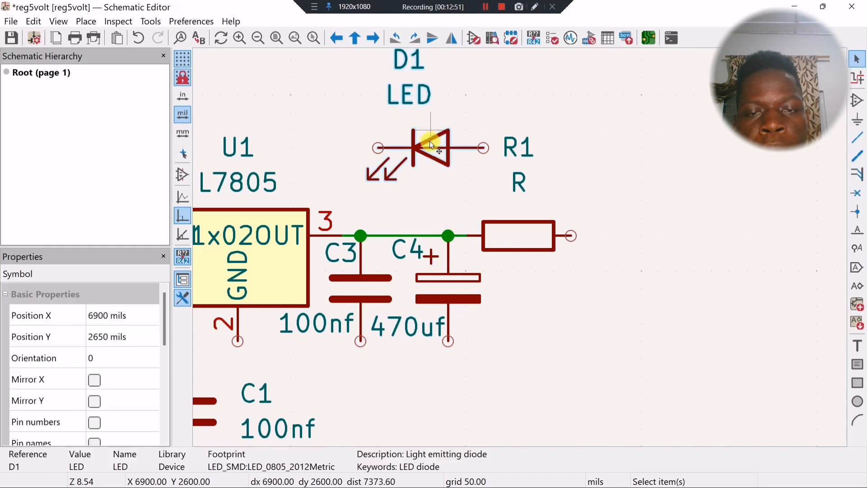
left_click_drag(436, 148, 659, 199)
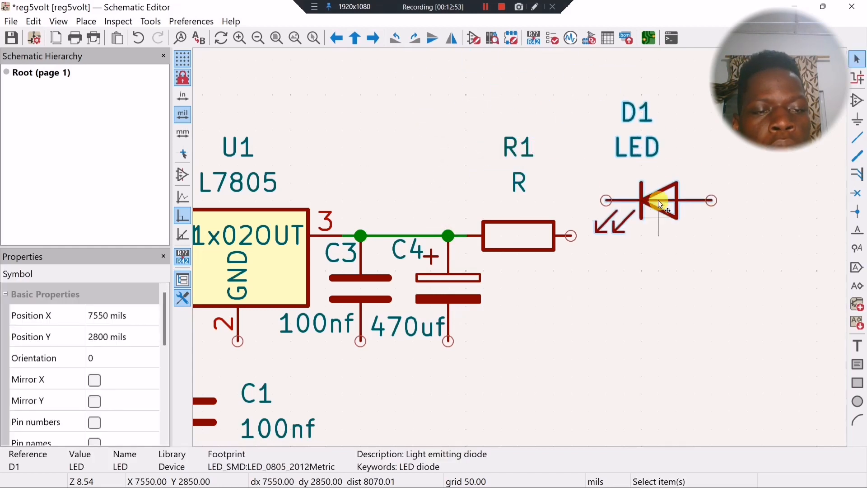
key("m")
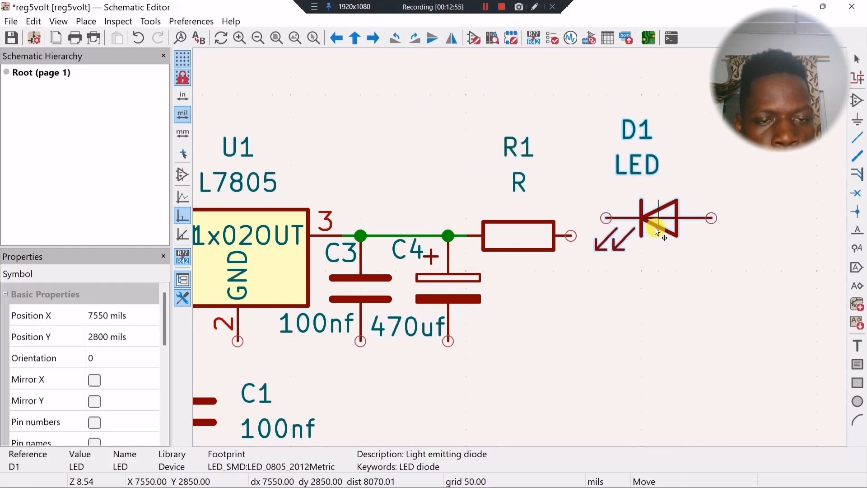
key("r")
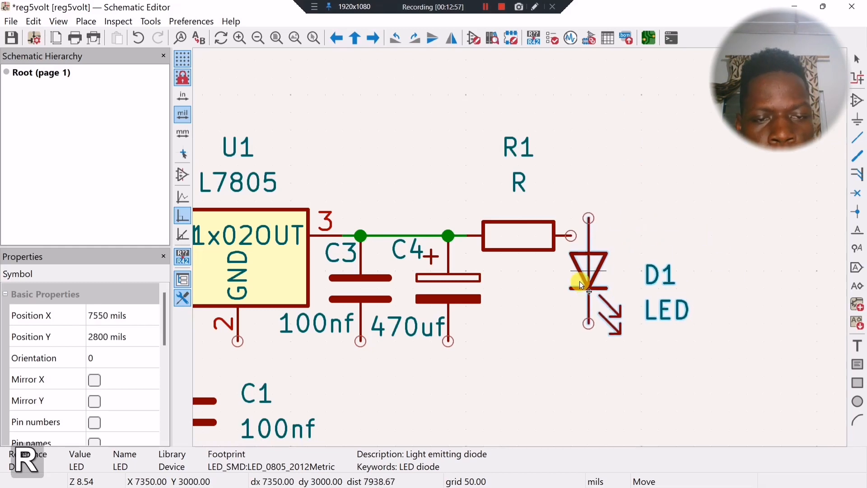
left_click(586, 286)
left_click(586, 237)
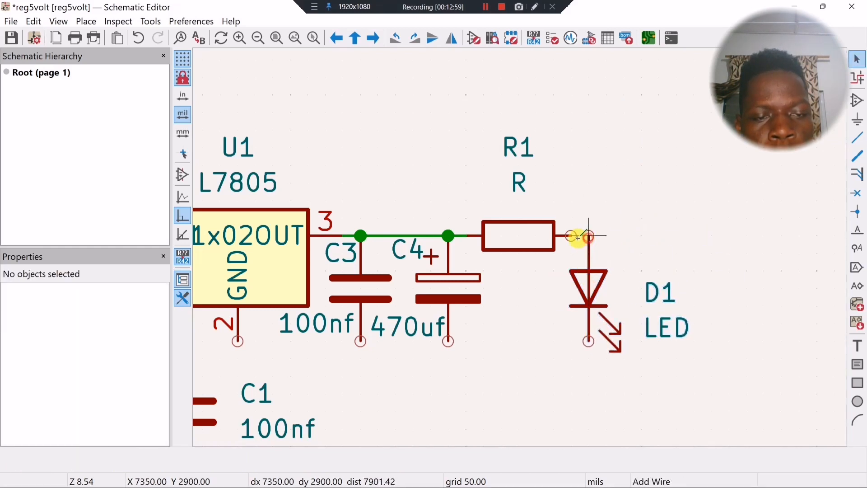
left_click(573, 238)
Hide the Screw_Terminal_01x02 value text of connector J1.
middle_click_drag(531, 328, 767, 255)
scroll(766, 254, "up", 1)
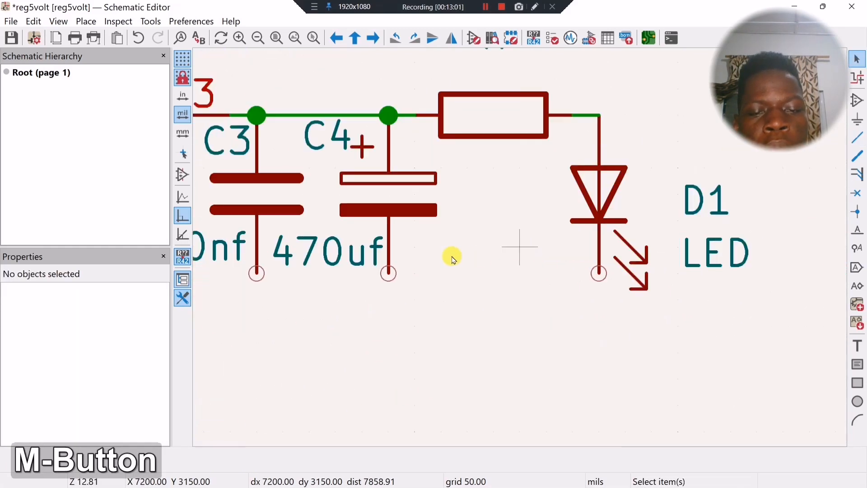
scroll(451, 255, "down", 3)
scroll(310, 256, "up", 5)
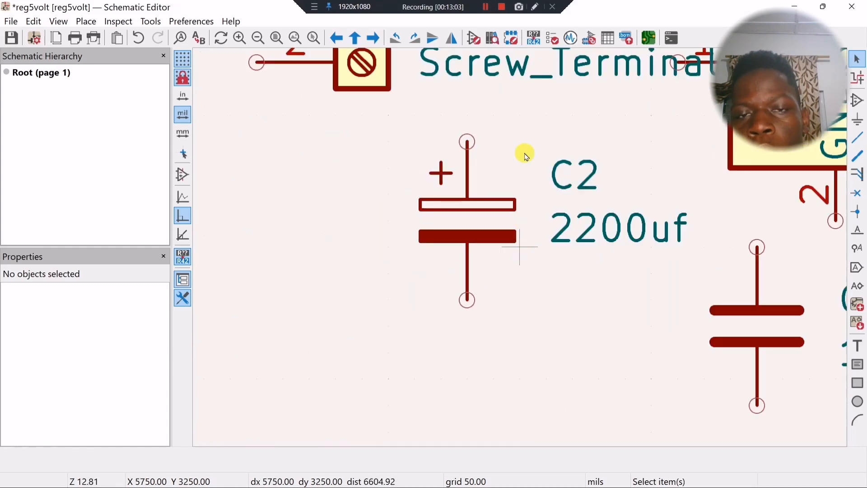
left_click(353, 53)
scroll(520, 247, "down", 5)
left_click(631, 156)
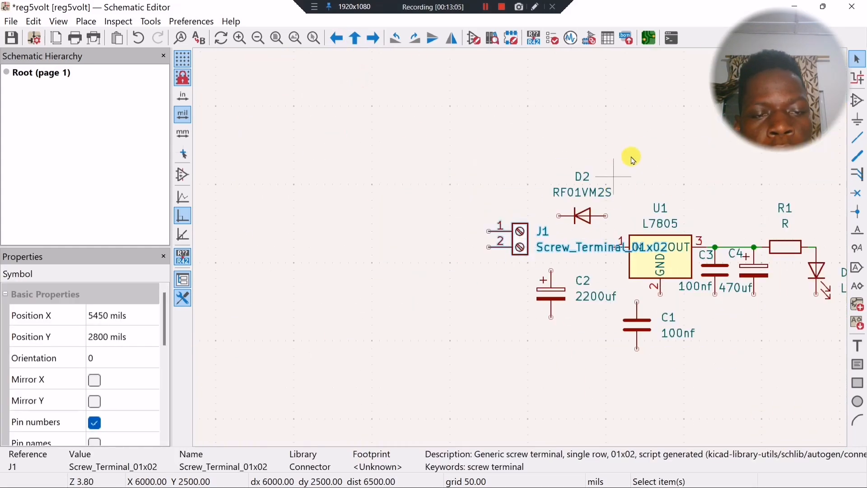
left_click(598, 249)
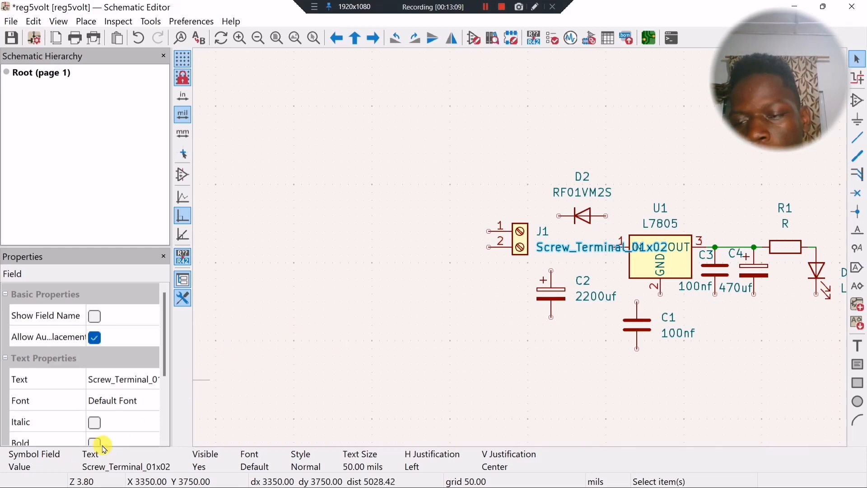
scroll(93, 396, "down", 3)
left_click(95, 360)
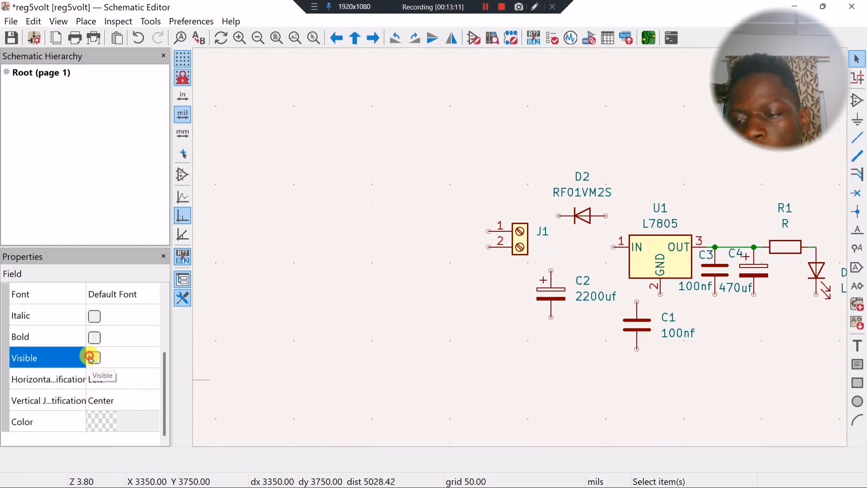
left_click(354, 354)
Rotate screw terminal J1 by 180 degrees so its pins face the regulator, and shift it slightly toward the regulator.
left_click(526, 249)
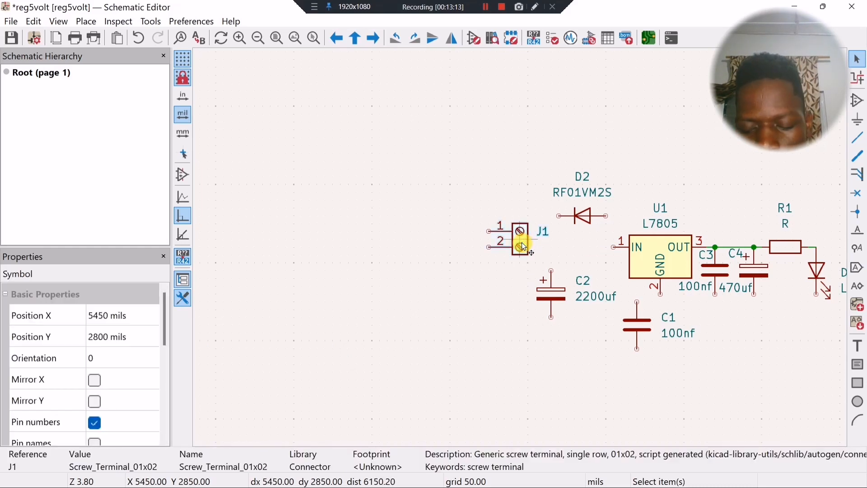
key("r")
key("r")
left_click_drag(521, 246, 528, 251)
Rotate diode D2 by 180 degrees and place its anode directly on pin 2 of screw terminal J1.
left_click(580, 217)
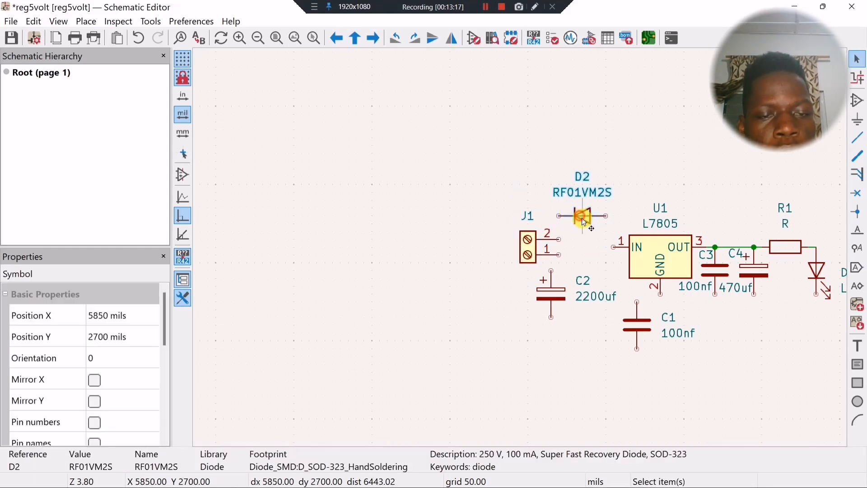
left_click_drag(581, 218, 582, 226)
scroll(575, 240, "up", 4)
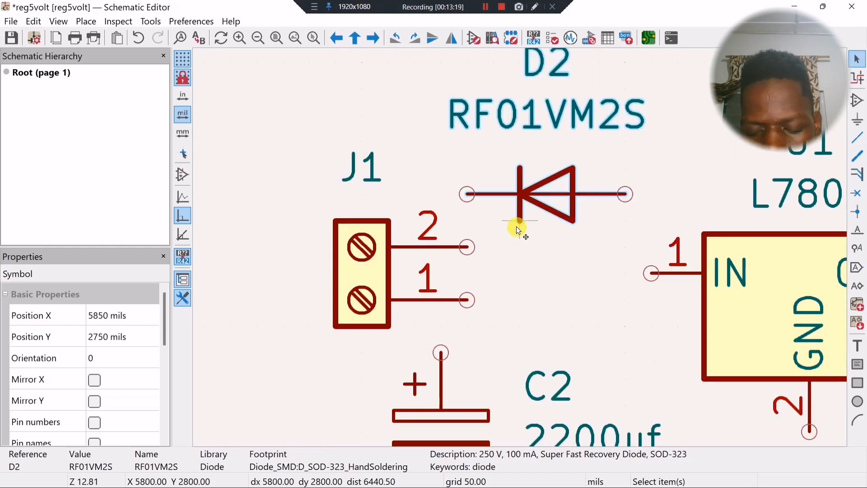
key("r")
key("r")
left_click_drag(542, 222, 547, 251)
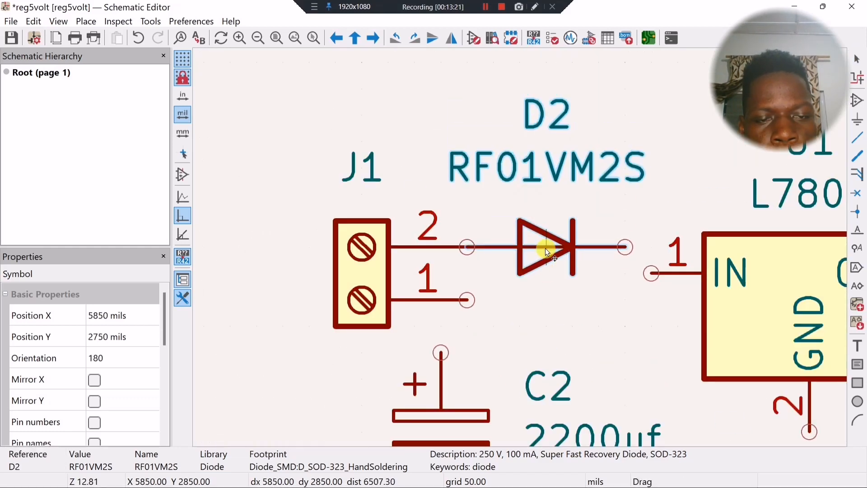
left_click(546, 251)
Align screw terminal J1's pin 2 and diode D2 with the regulator's IN pin at Y 2900 mils, and wire D2's cathode to IN.
middle_click_drag(496, 291, 479, 236)
left_click(359, 228)
left_click_drag(358, 226, 339, 270)
mouse_move(541, 202)
left_mouse_down()
mouse_move(544, 226)
mouse_move(529, 209)
mouse_move(533, 215)
left_mouse_up()
double_click(532, 211)
left_click(544, 62)
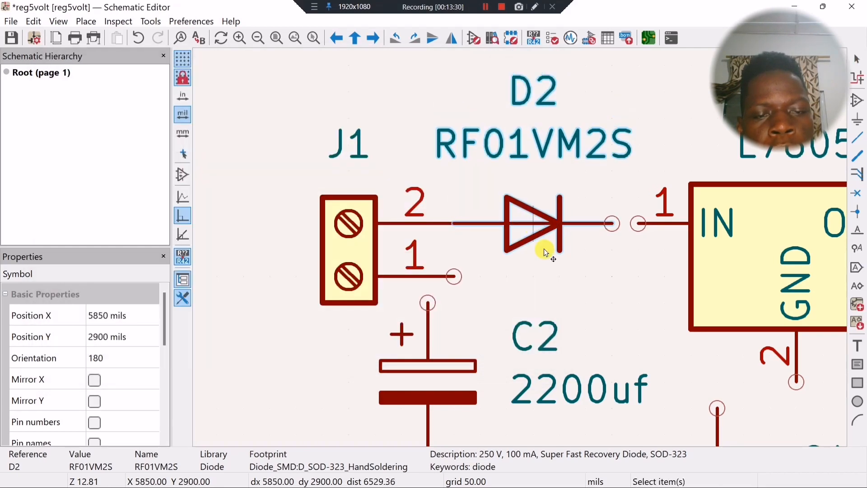
left_click(613, 223)
left_click(639, 223)
Move capacitor C2 to X 6000, Y 3150 mils and wire its positive pin to the regulator's input wire.
scroll(336, 240, "down", 2)
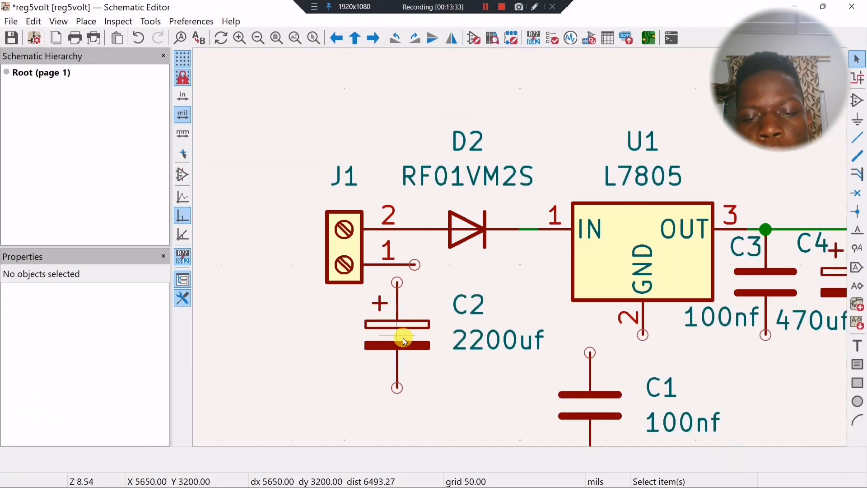
left_click(399, 333)
left_click_drag(403, 333, 512, 319)
key("w")
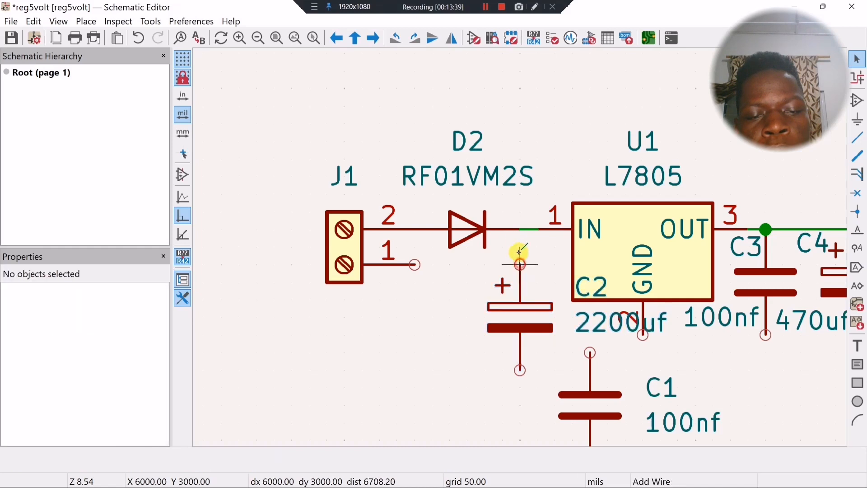
left_click(520, 229)
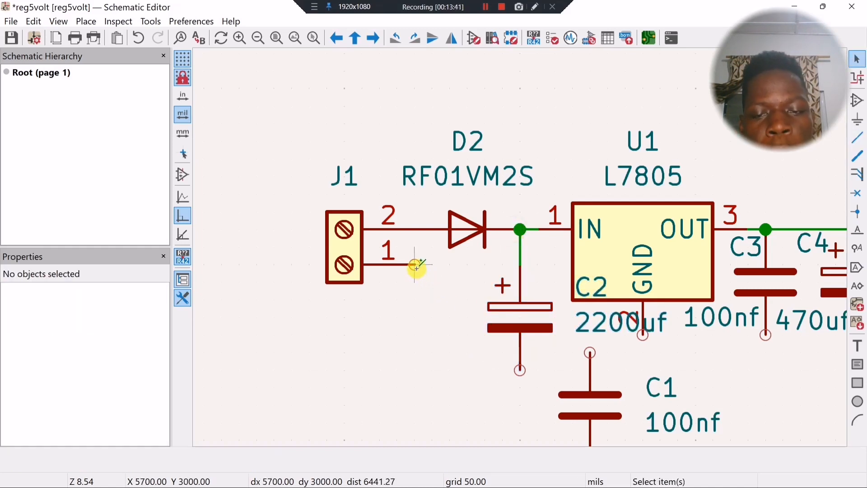
key("w")
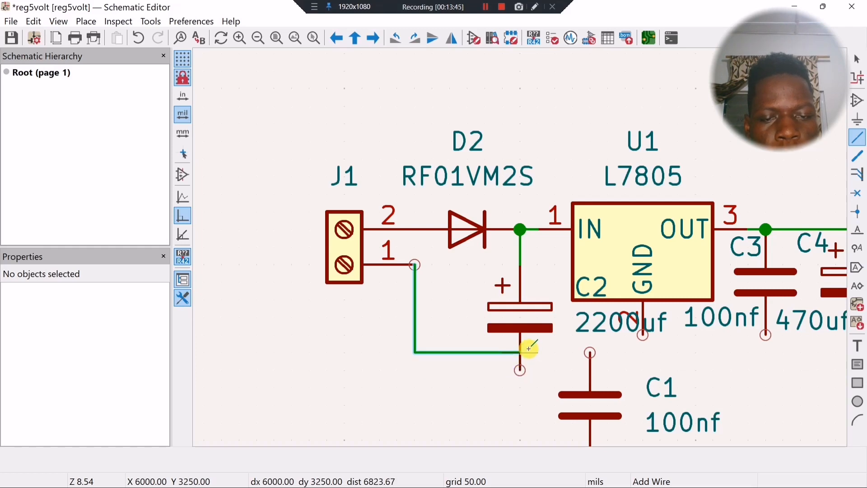
key("Escape")
Drag screw terminal J1 and diode D2 farther from the regulator with their wires attached, making room for the input capacitors.
left_click_drag(327, 270, 221, 270)
left_click_drag(470, 235, 376, 234)
left_click(511, 312)
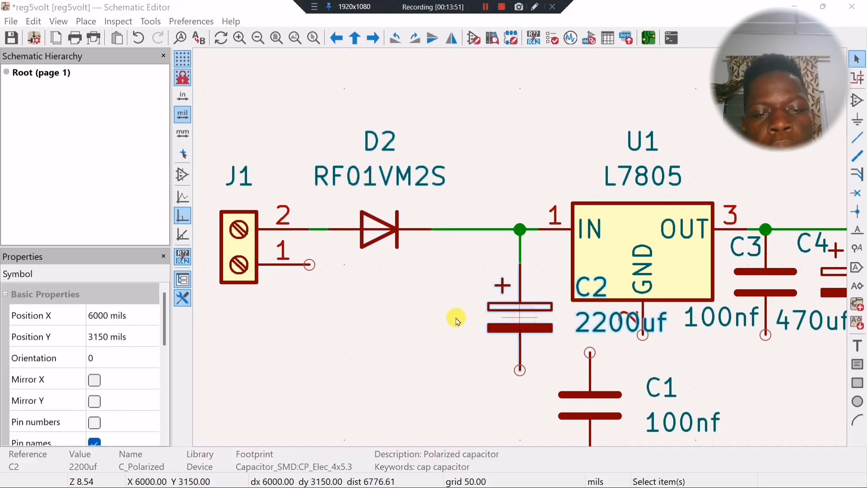
key("e")
left_click(542, 60)
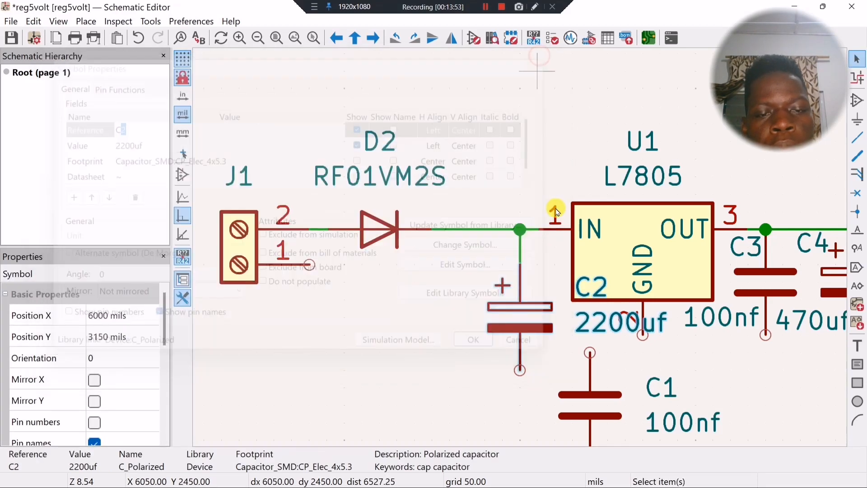
left_click(520, 229)
Move capacitor C2 away from the regulator to X 5750, Y 3150 mils, leaving its old wire behind.
left_click(518, 311)
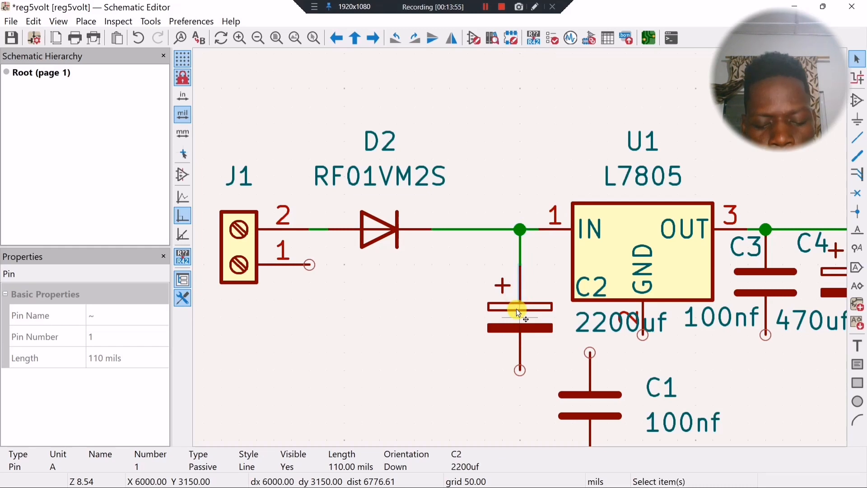
left_click(517, 312)
key("m")
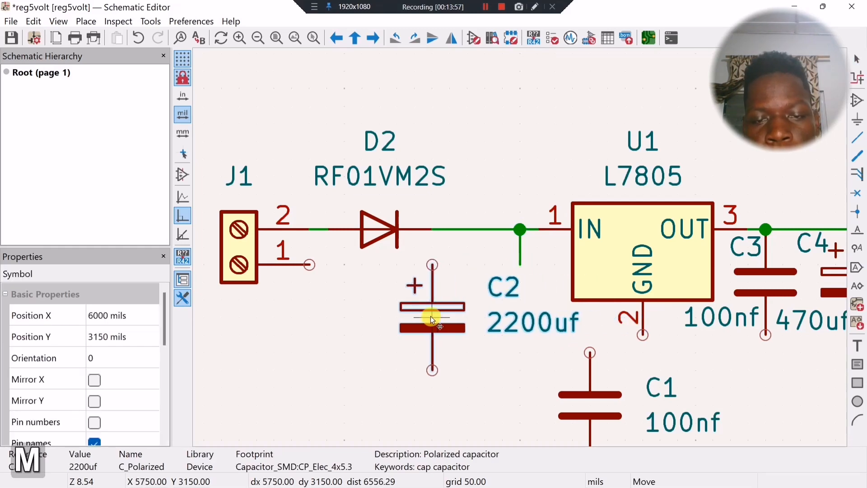
left_click(431, 317)
Delete the leftover vertical wire stub and wire C2's positive pin up to the input wire beside diode D2.
left_click(521, 251)
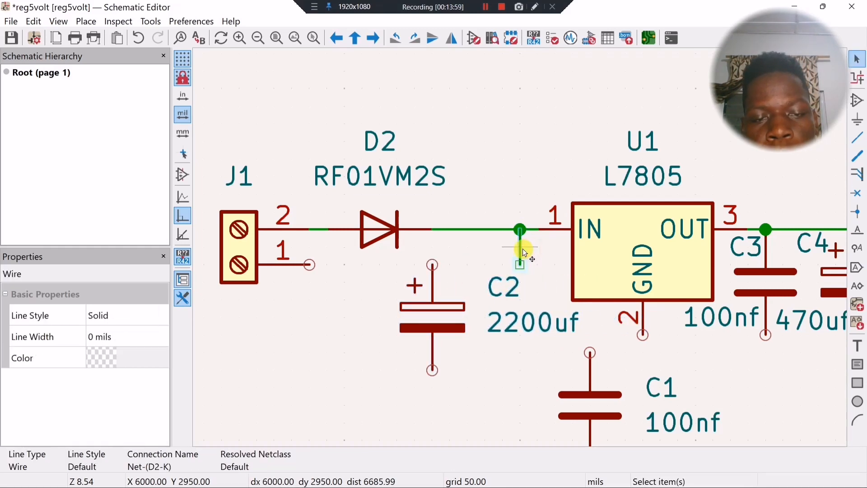
key("Delete")
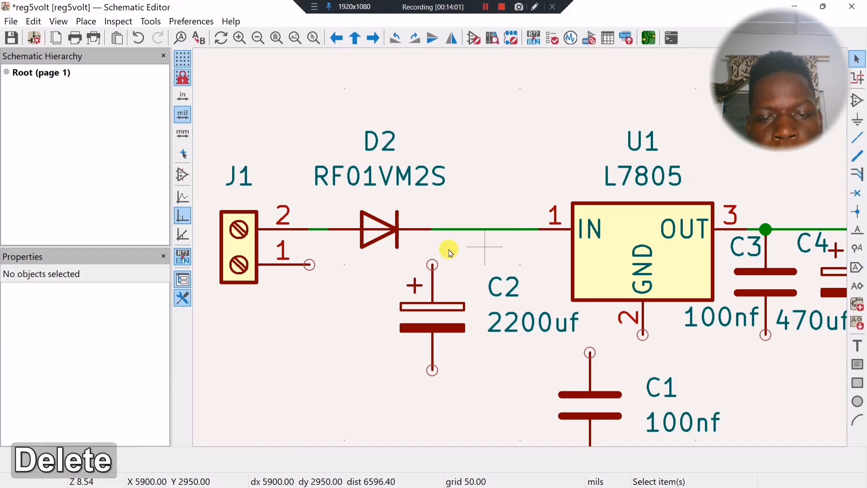
left_click(433, 264)
left_click(432, 229)
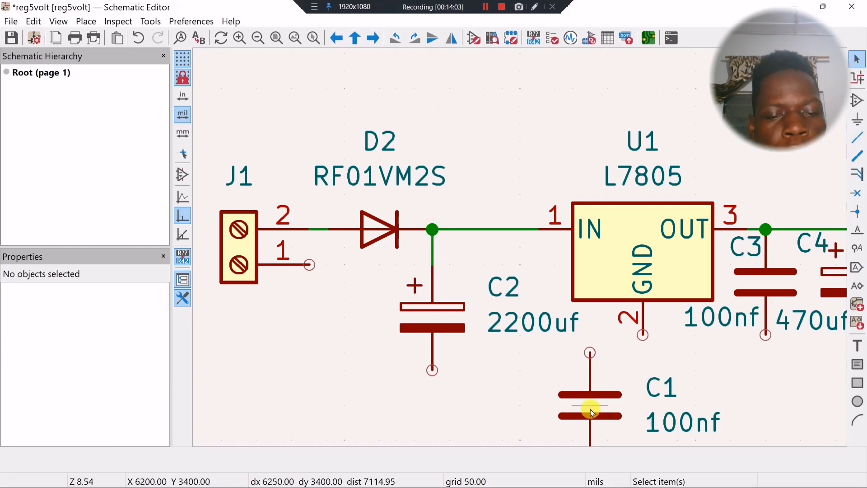
Move C2's reference and value texts to the side of the capacitor facing screw terminal J1.
left_click(520, 303)
left_click_drag(485, 289, 386, 269)
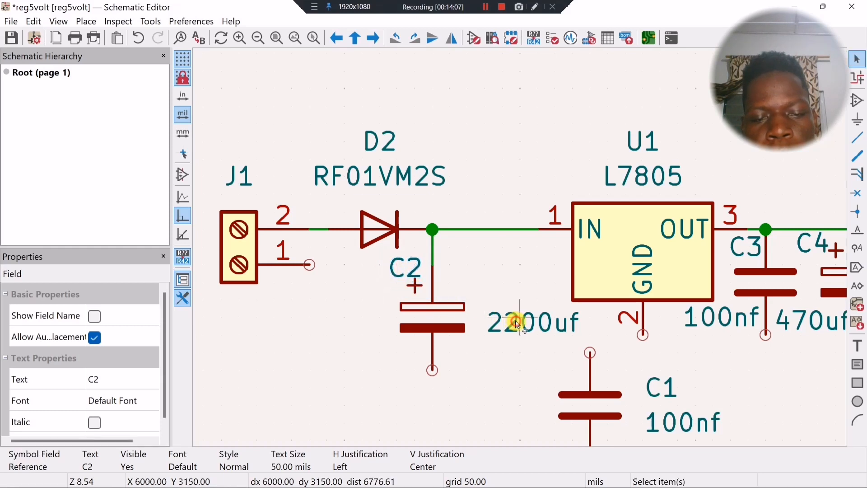
left_click_drag(513, 319, 332, 351)
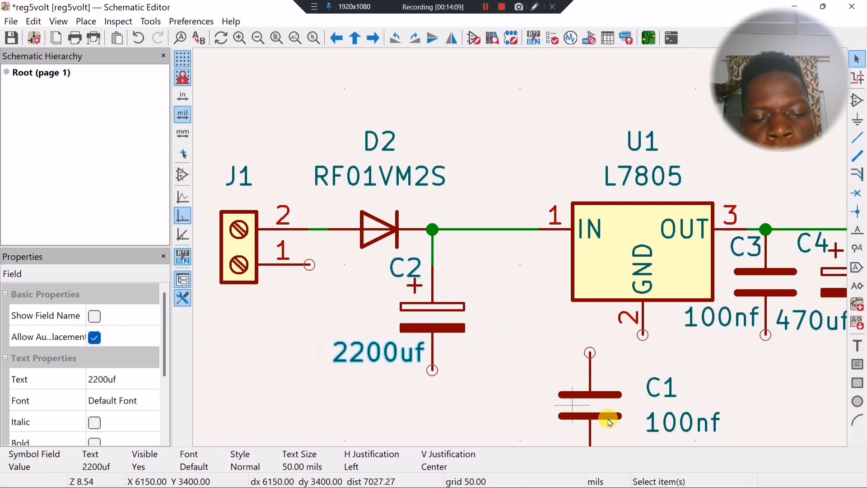
Move capacitor C1 between C2 and the regulator and wire its upper pin to the input wire.
left_click(599, 401)
left_click_drag(590, 405, 503, 318)
left_click(503, 263)
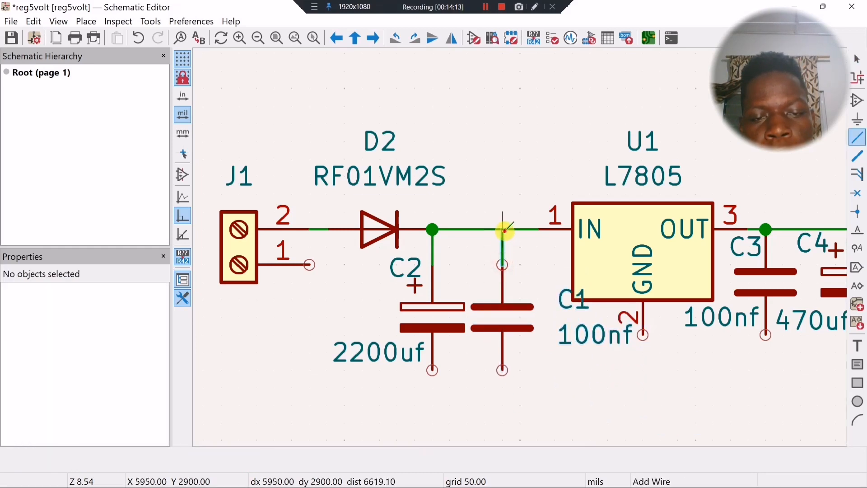
left_click(503, 230)
Wire the lower pins of capacitors C1 and C2 together and connect pin 1 of screw terminal J1 to them.
key("w")
left_click(433, 370)
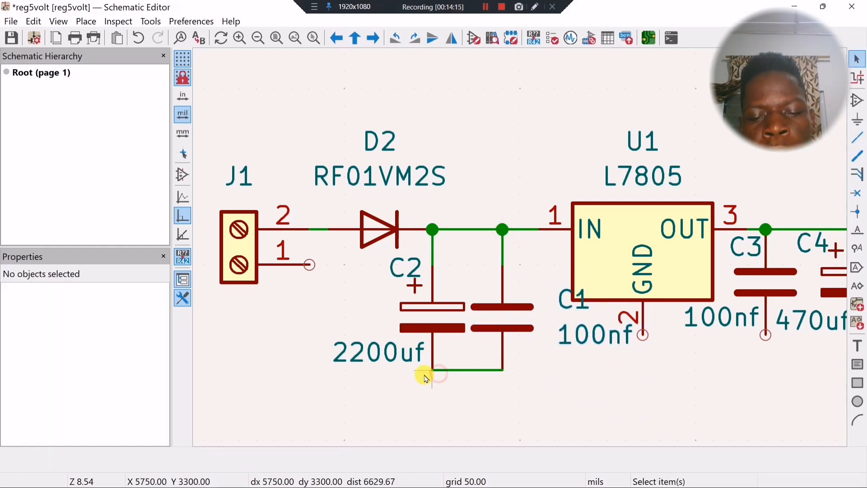
key("w")
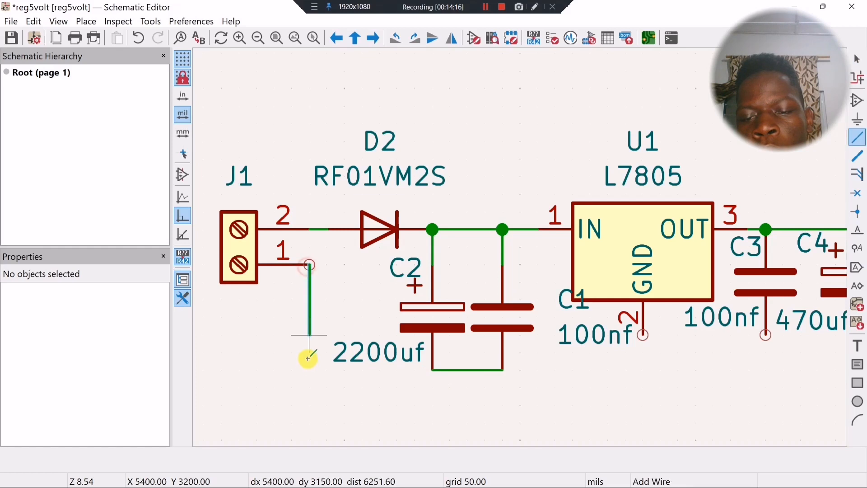
left_click(433, 371)
key("Escape")
Wire the regulator's GND pin 2 to the lower pin of capacitor C1 on the ground line.
middle_click_drag(564, 388, 440, 374)
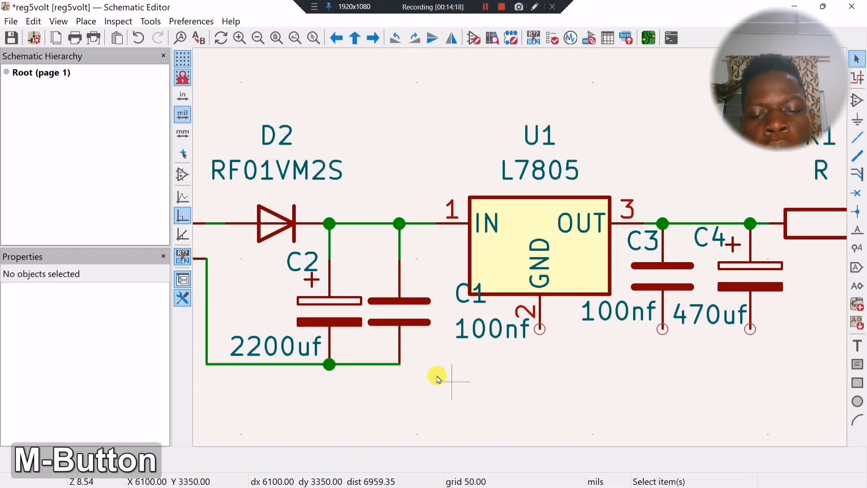
left_click(398, 364)
key("w")
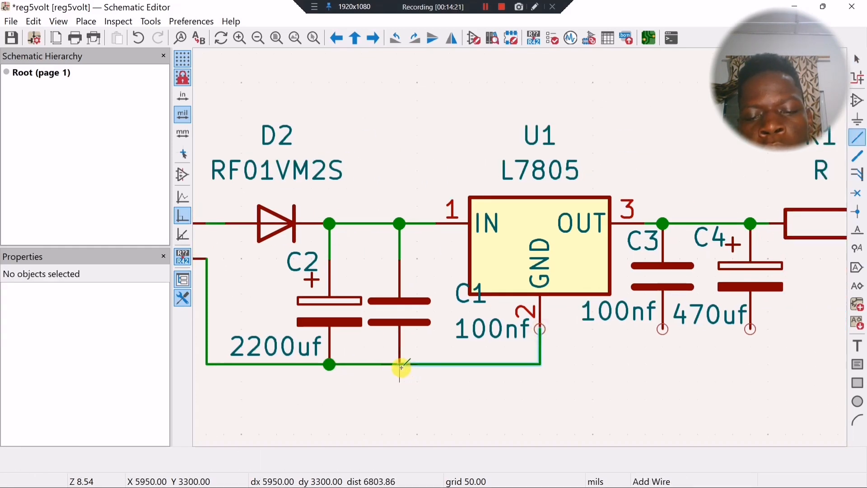
left_click(399, 364)
key("Escape")
middle_click_drag(591, 357, 484, 343)
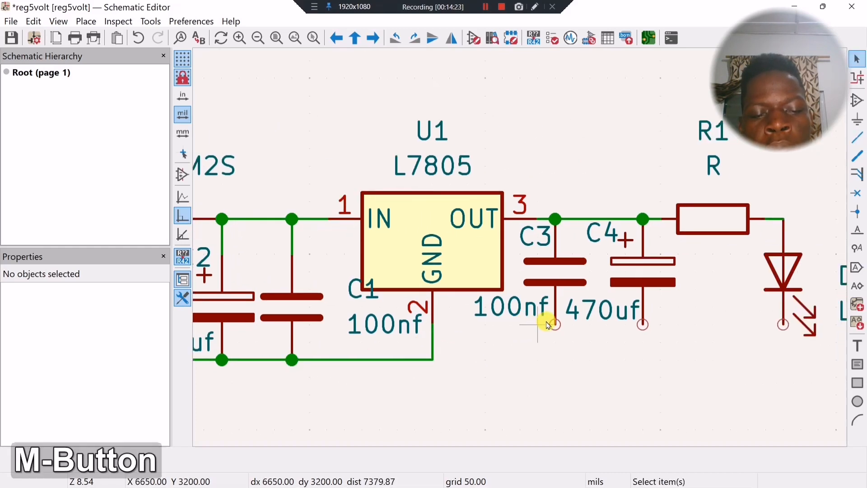
Wire the lower pins of capacitors C3 and C4 and the cathode of LED D1 to the ground line.
key("w")
left_click(432, 360)
key("Escape")
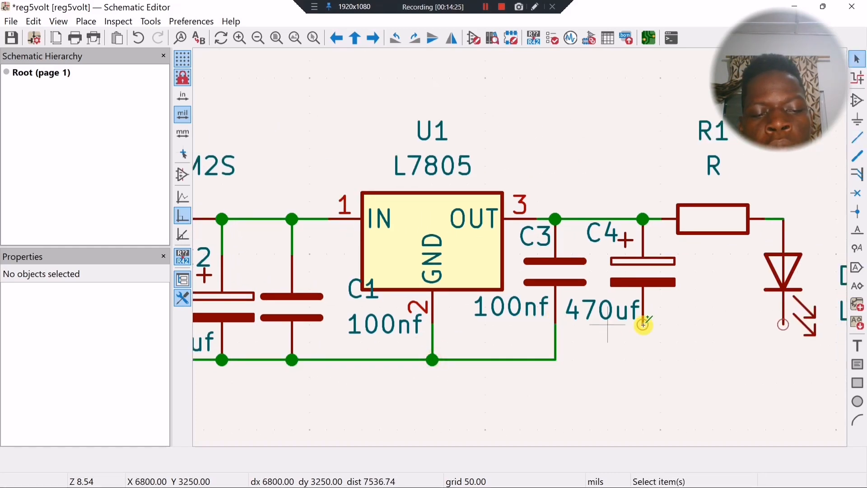
key("w")
left_click(557, 360)
key("Escape")
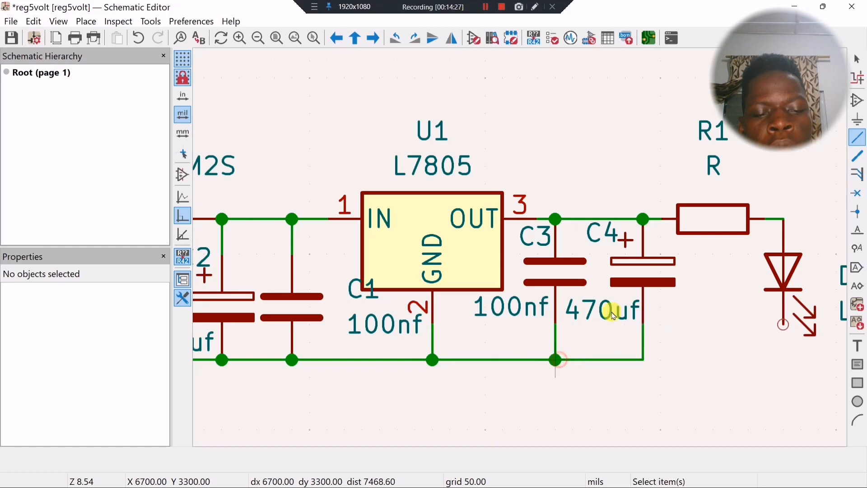
key("w")
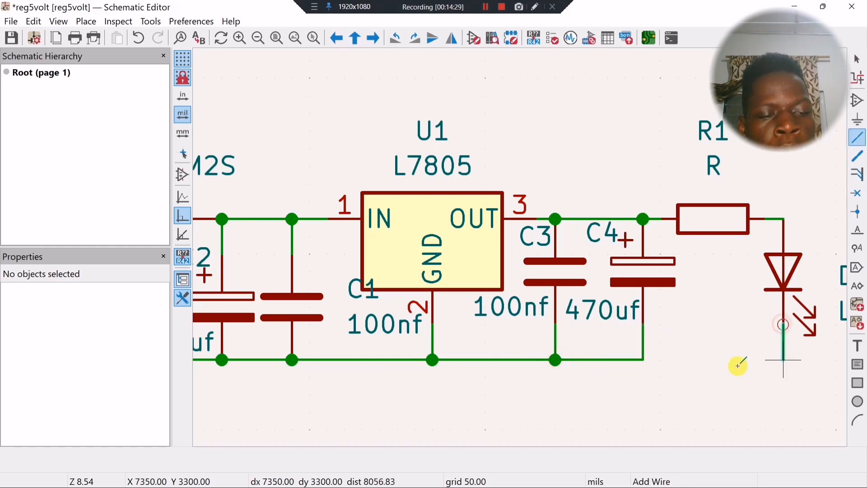
left_click(641, 365)
Check the symbol properties of screw terminal J1.
scroll(657, 361, "down", 1)
middle_click_drag(437, 258, 750, 297)
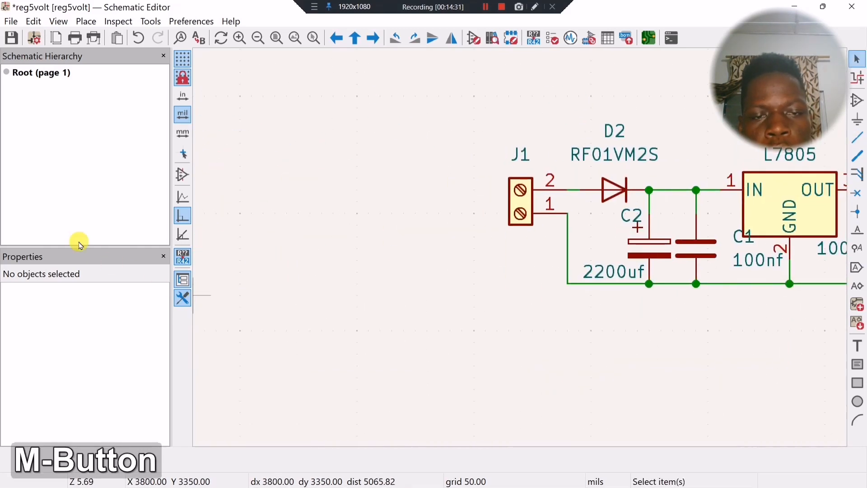
left_click(529, 194)
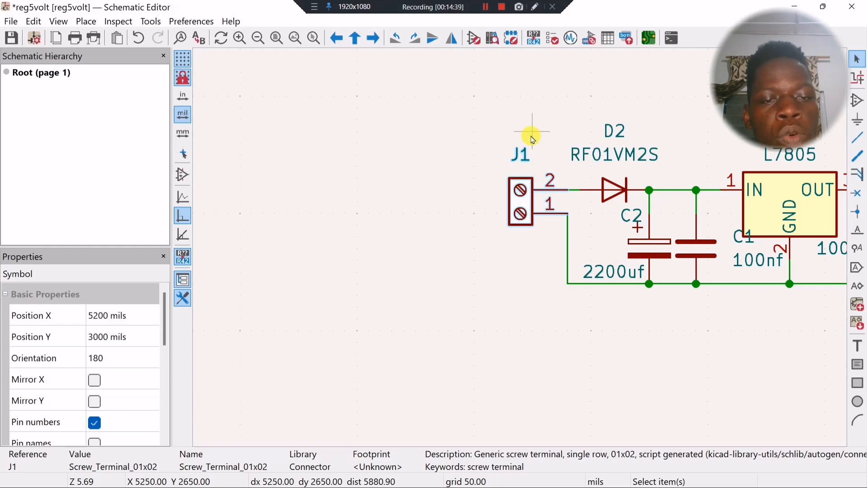
middle_click_drag(533, 137, 402, 178)
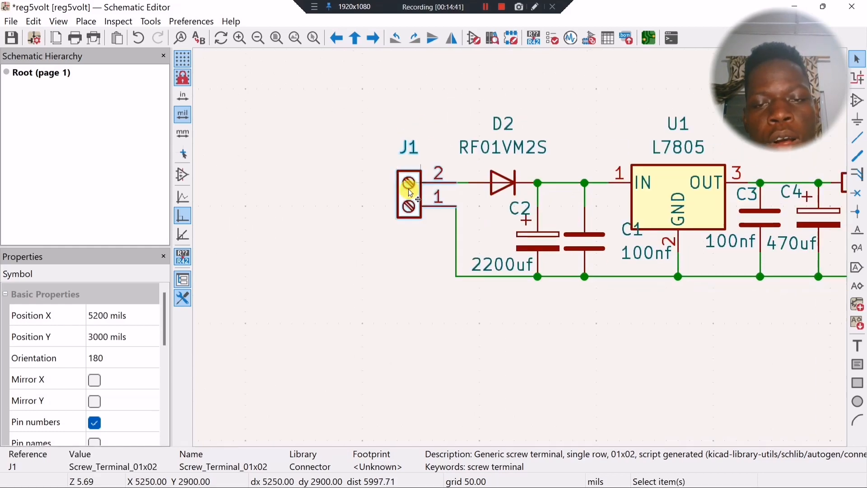
double_click(410, 192)
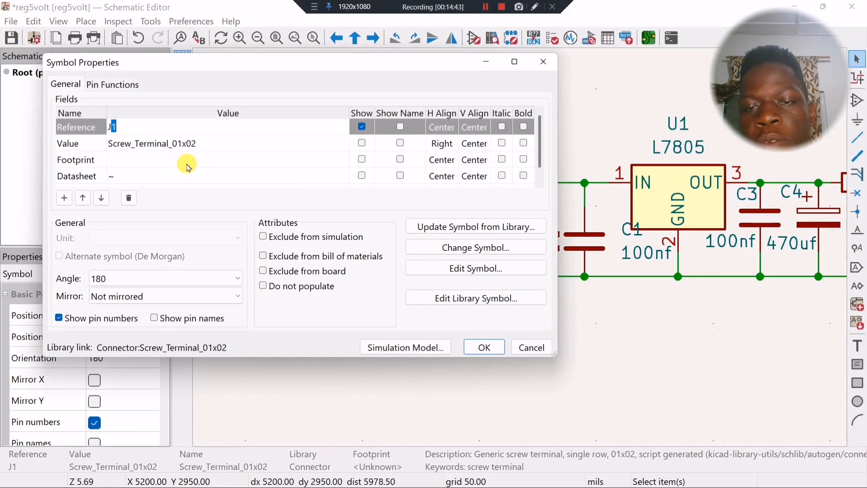
left_click(484, 348)
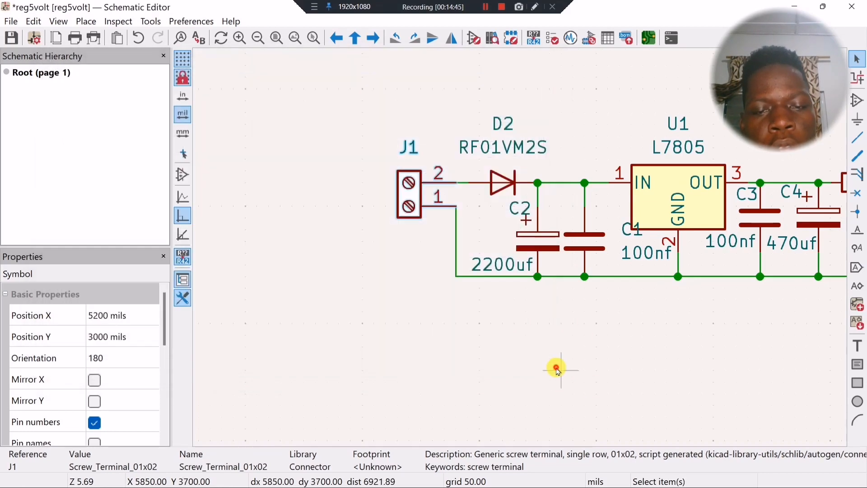
Duplicate screw terminal J1 and place the copy beyond LED D1, rotated so its pins face the circuit and pin 1 aligns with the output line.
left_click(434, 181)
left_click(408, 196)
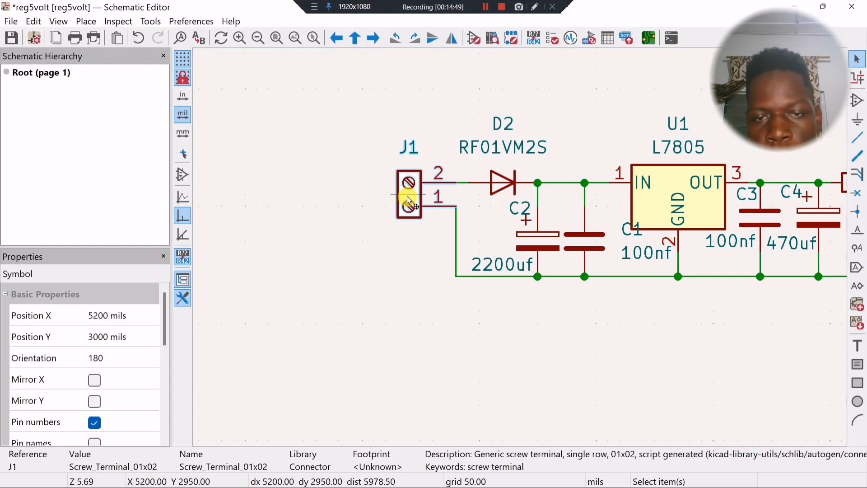
key("ctrl+d")
middle_click_drag(668, 133, 329, 144)
key("r")
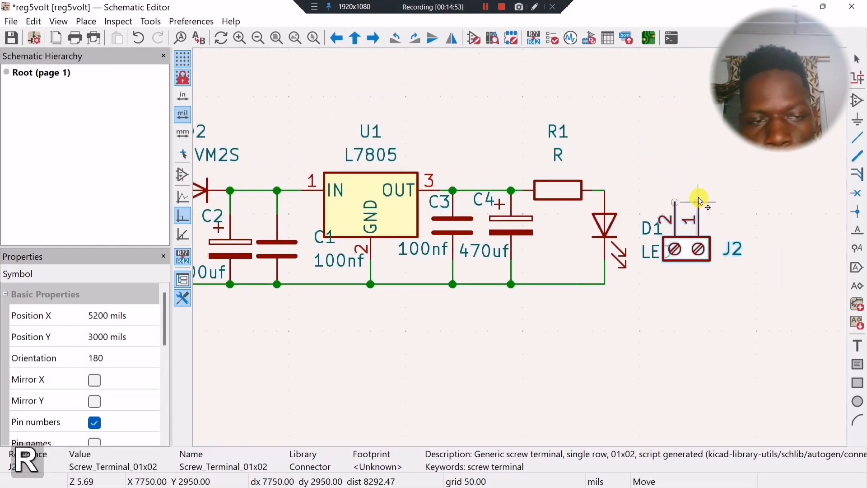
key("r")
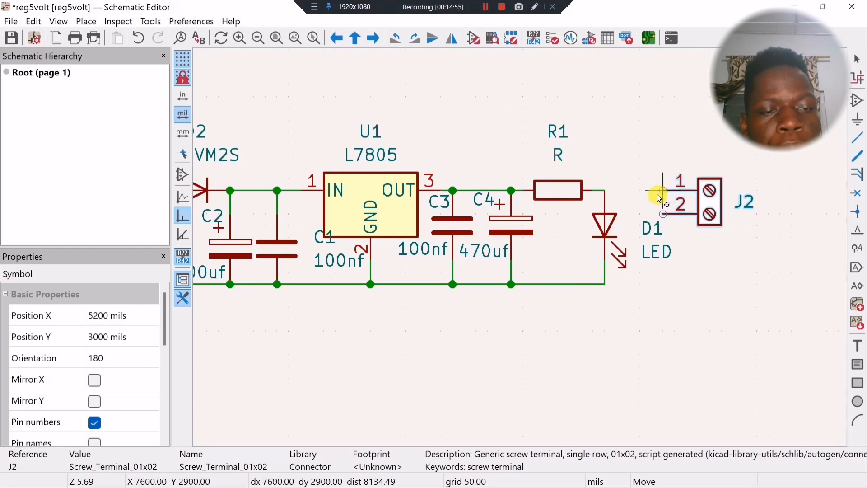
left_click(657, 195)
Try wiring pin 1 of J2 to the node between R1 and LED D1, and delete that wire.
scroll(657, 194, "up", 5)
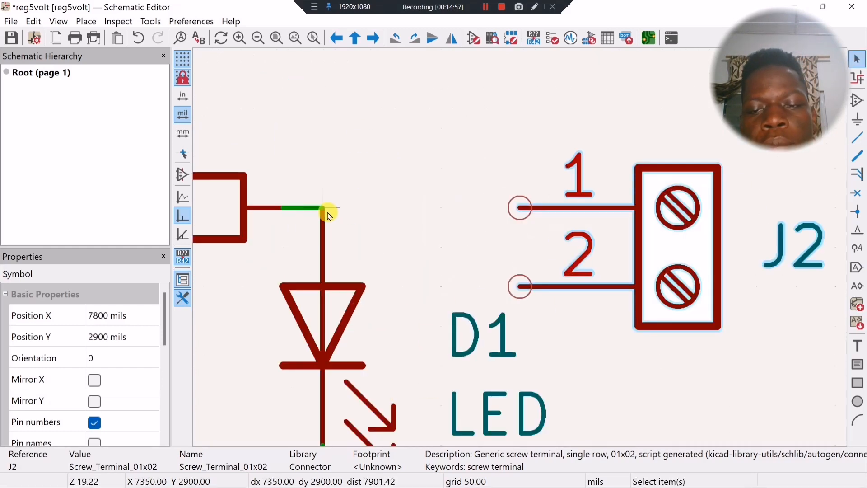
left_click(519, 207)
left_click(323, 208)
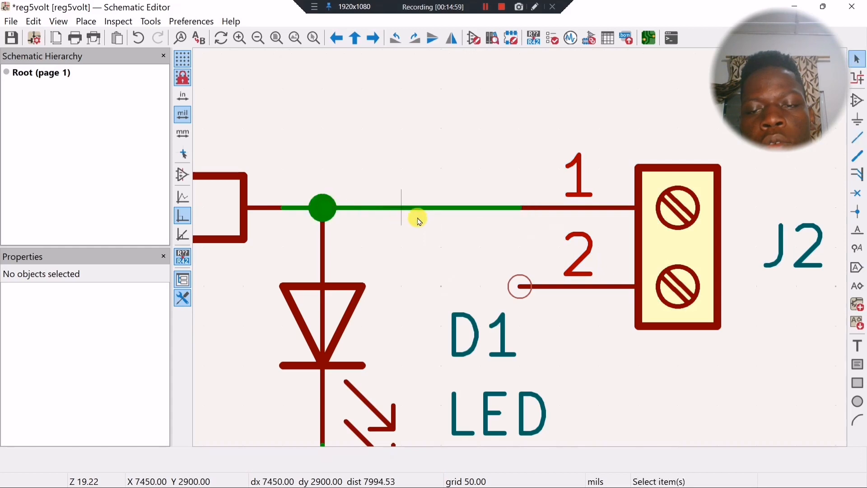
middle_click_drag(418, 219, 503, 103)
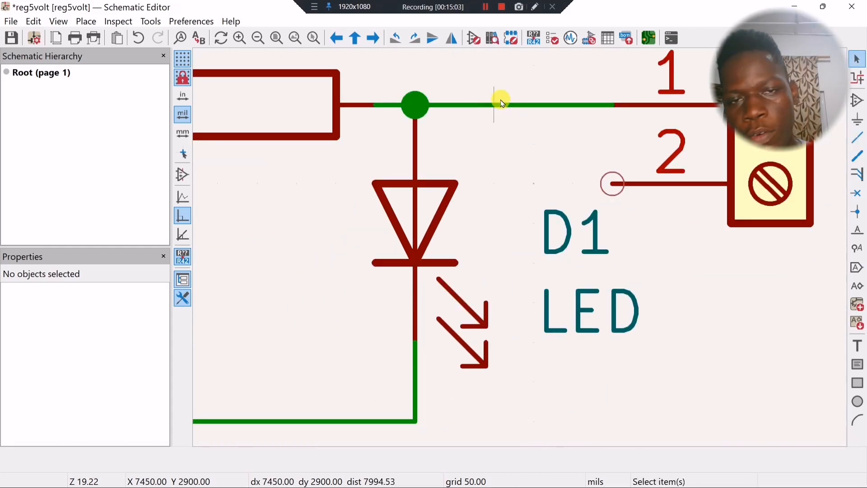
middle_click_drag(518, 128, 515, 215)
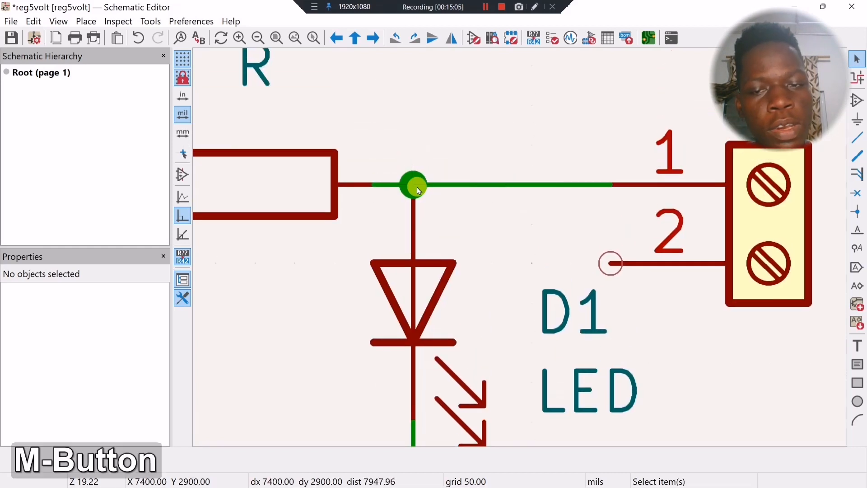
left_click(501, 186)
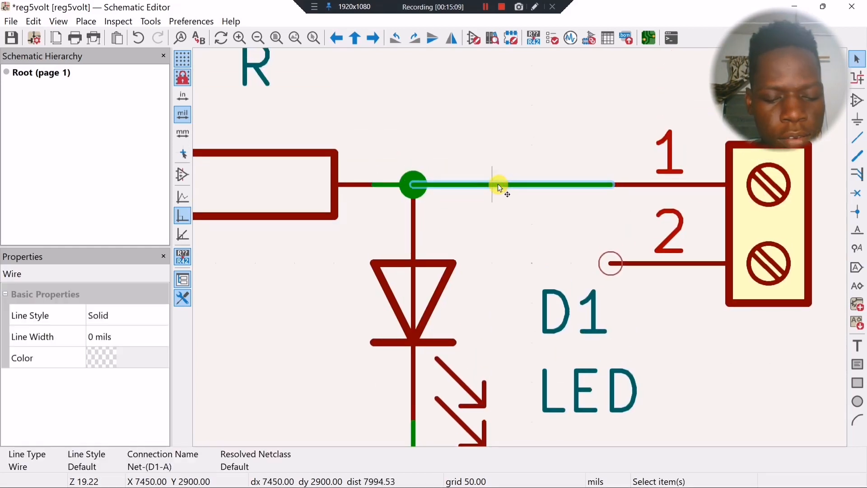
key("Delete")
Wire pin 1 of J2 to the output junction at C4's upper pin, routing the wire above resistor R1.
key("w")
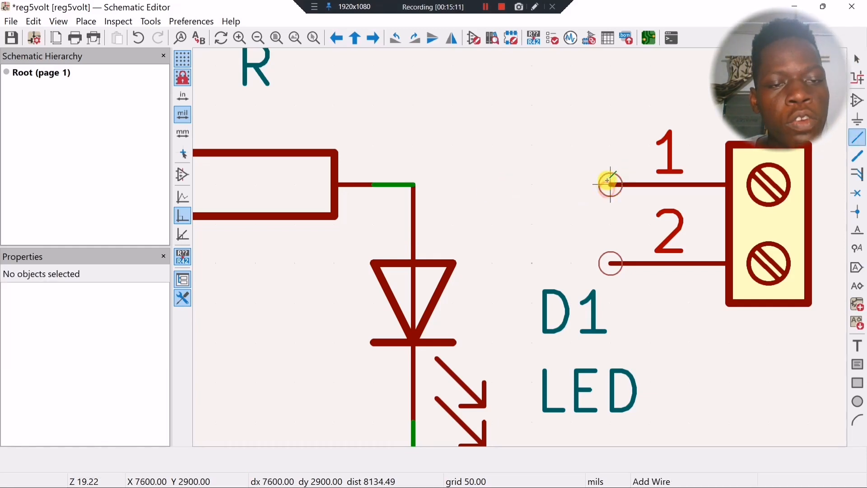
left_click(611, 184)
middle_click_drag(513, 122, 468, 128)
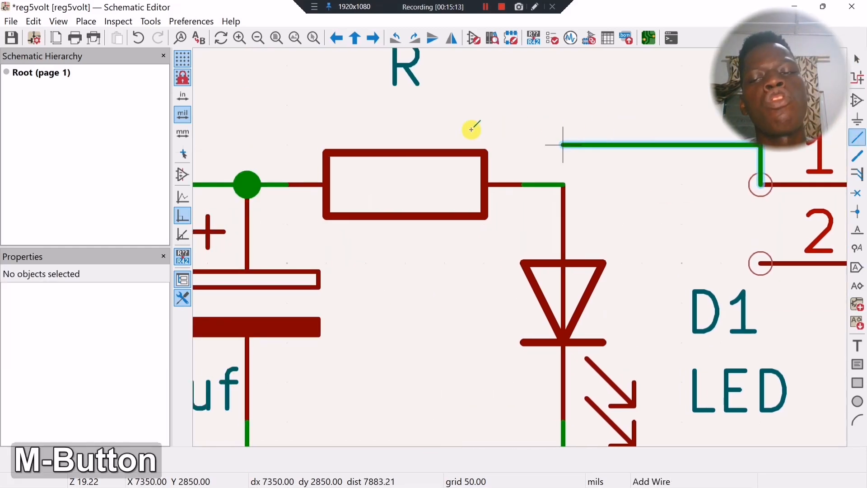
left_click(246, 182)
key("Escape")
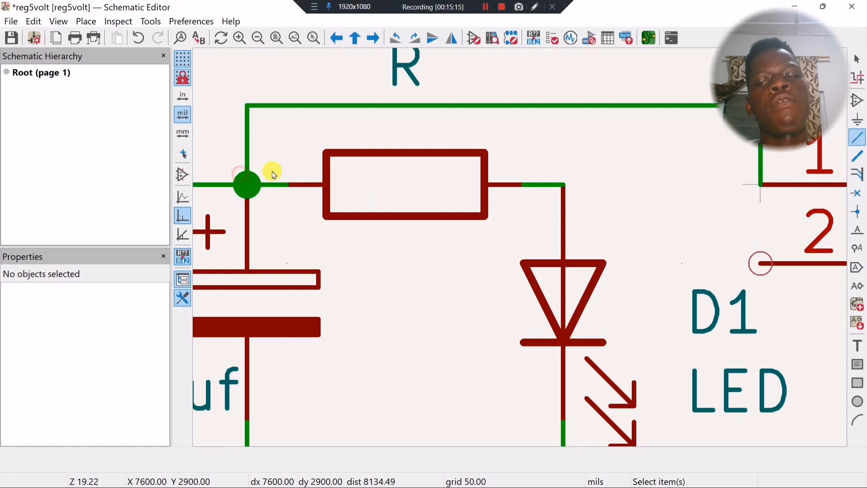
Move LED D1's reference and value texts to the side of the LED facing capacitor C4.
scroll(271, 170, "down", 1)
scroll(523, 242, "down", 1)
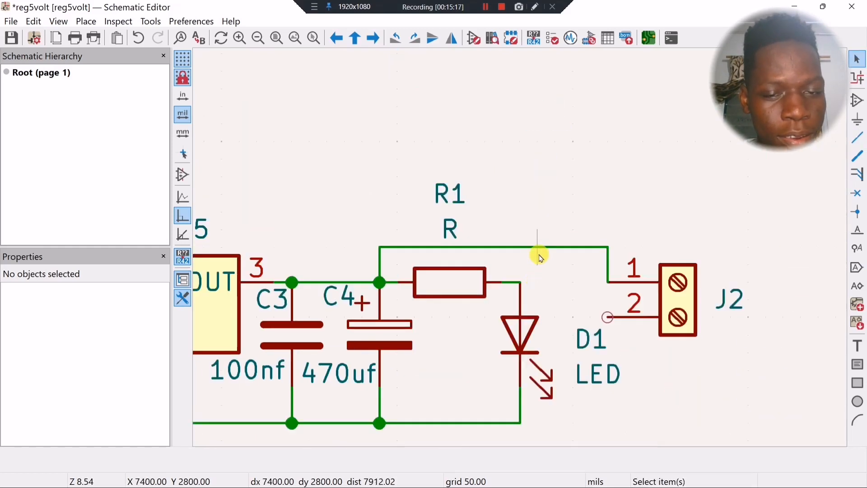
middle_click_drag(584, 281, 538, 181)
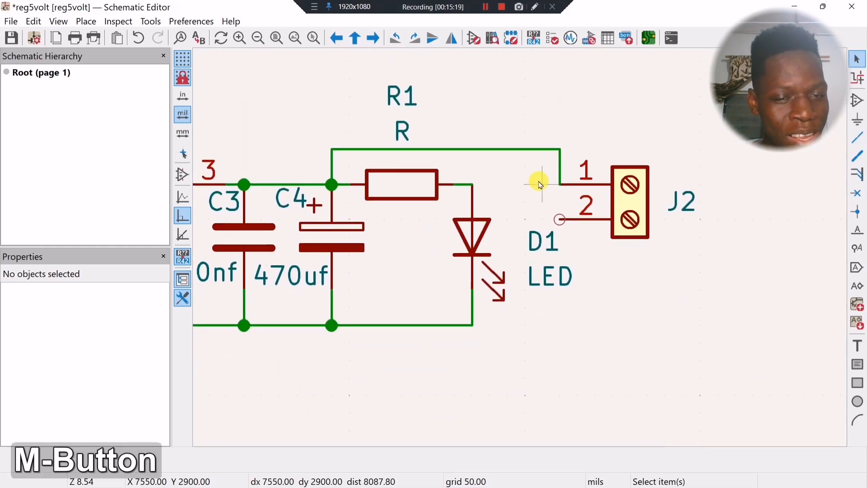
left_click(536, 243)
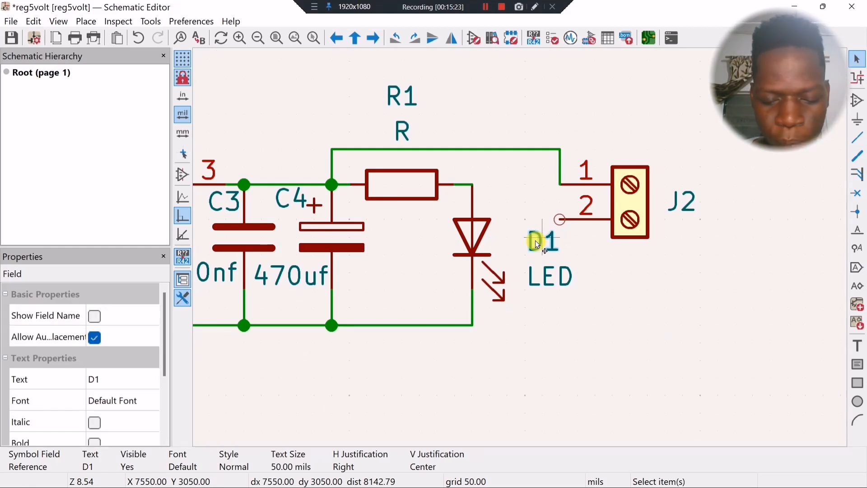
key("m")
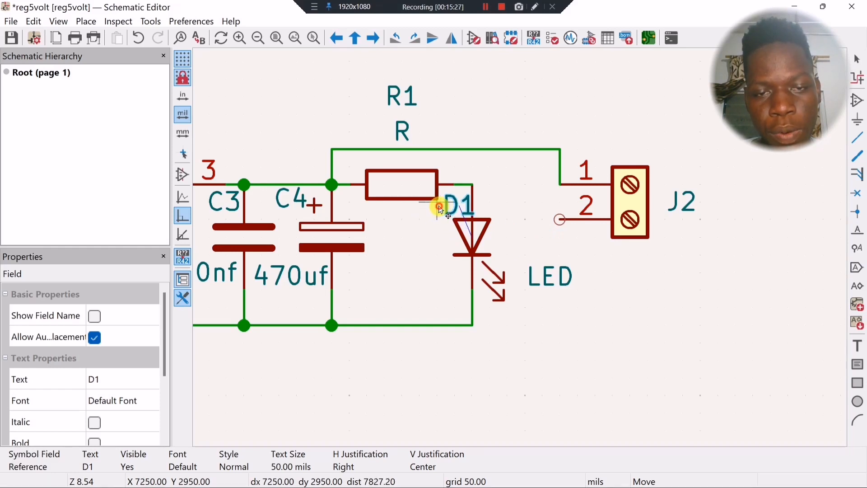
left_click(442, 206)
left_click(526, 276)
key("m")
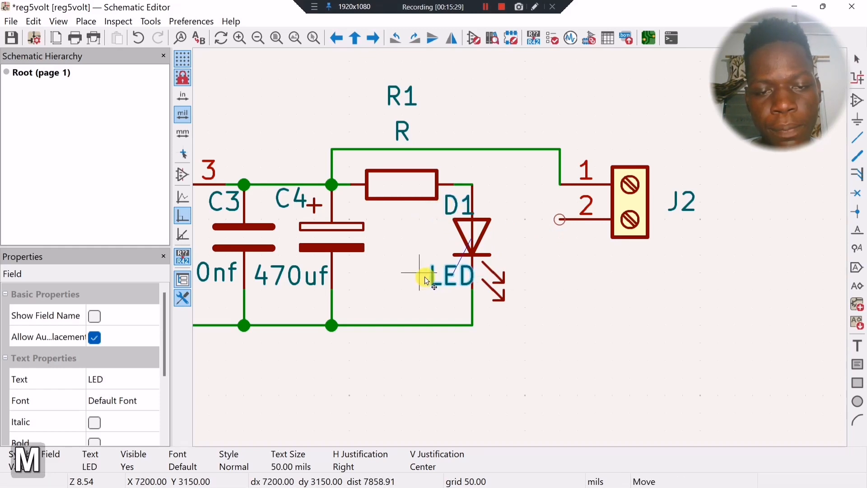
left_click(420, 276)
Wire pin 2 of J2 to the ground line at the corner below LED D1.
key("w")
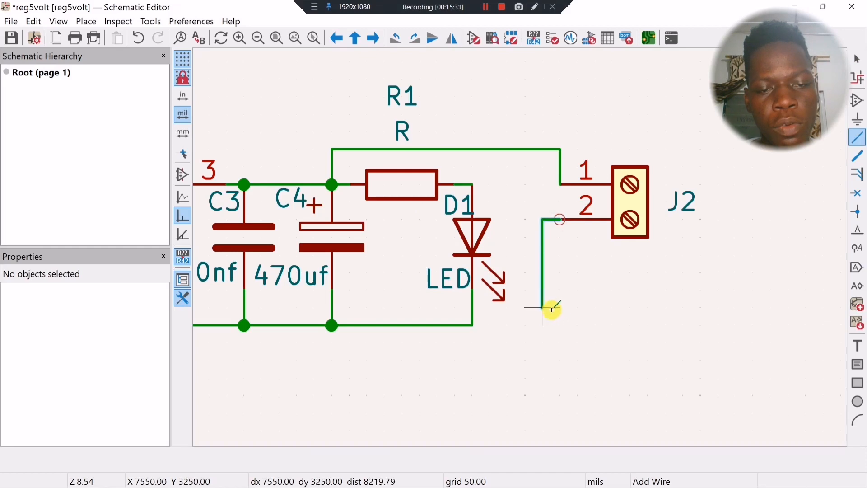
left_click(472, 325)
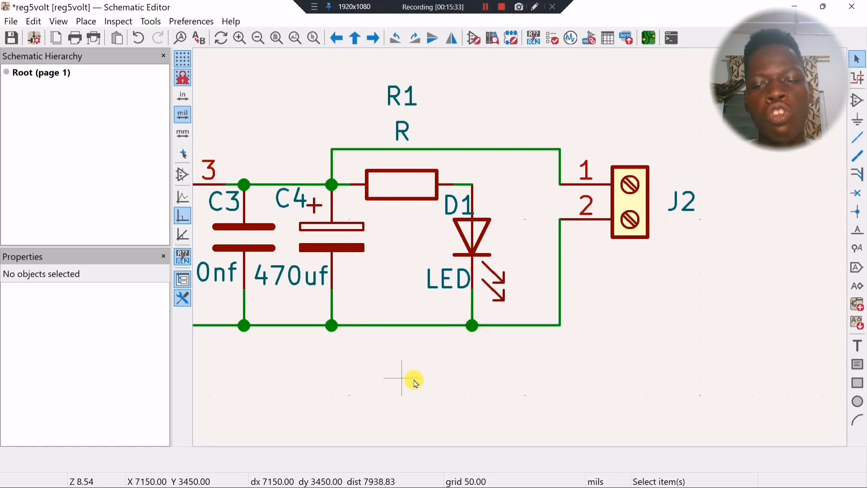
Place a GND power symbol in the free area below the ground line, near screw terminal J1.
middle_click_drag(399, 377, 567, 381)
scroll(567, 381, "down", 2)
middle_click_drag(420, 252, 635, 268)
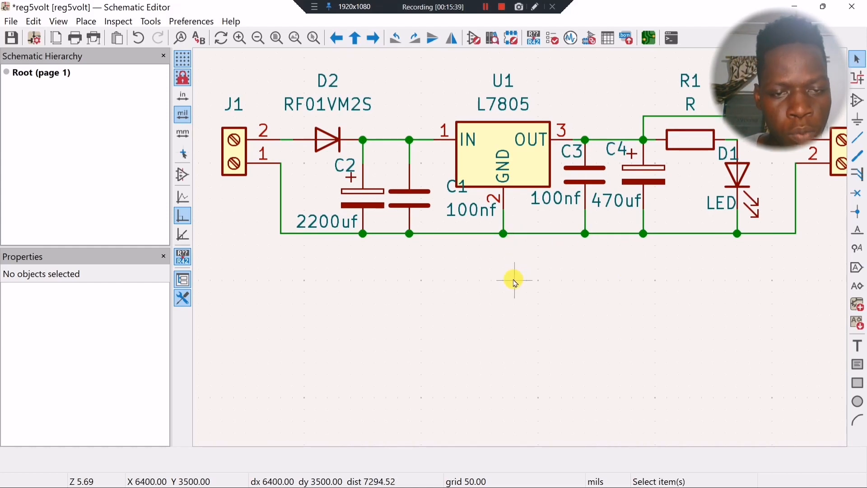
key("p")
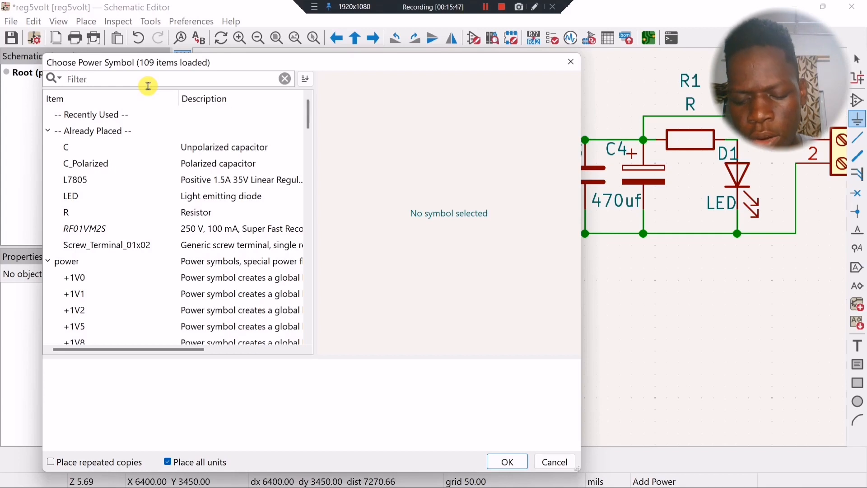
type("n")
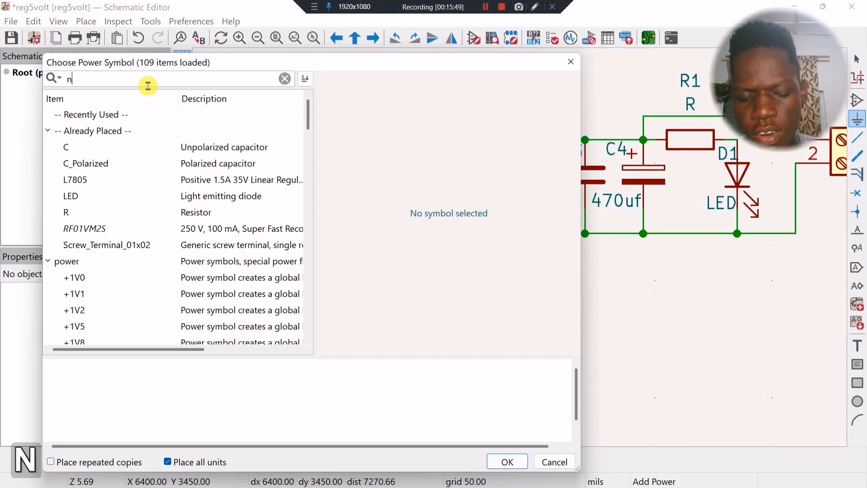
key("BackSpace")
type("gnd")
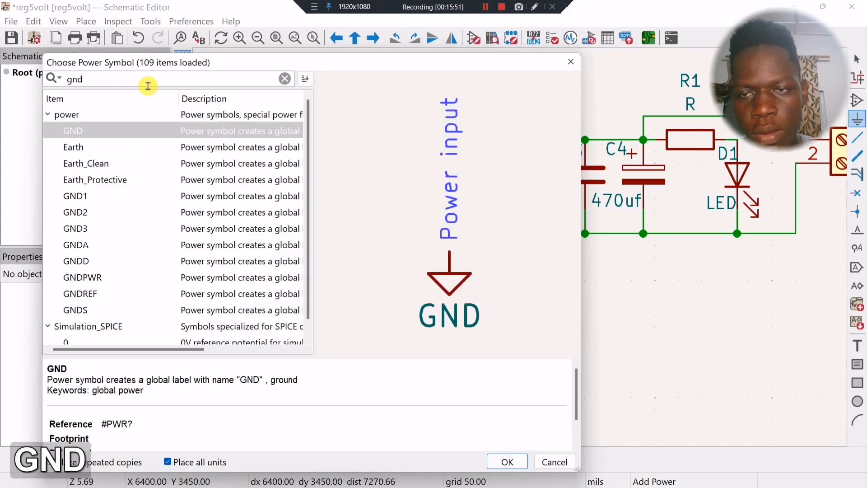
double_click(75, 130)
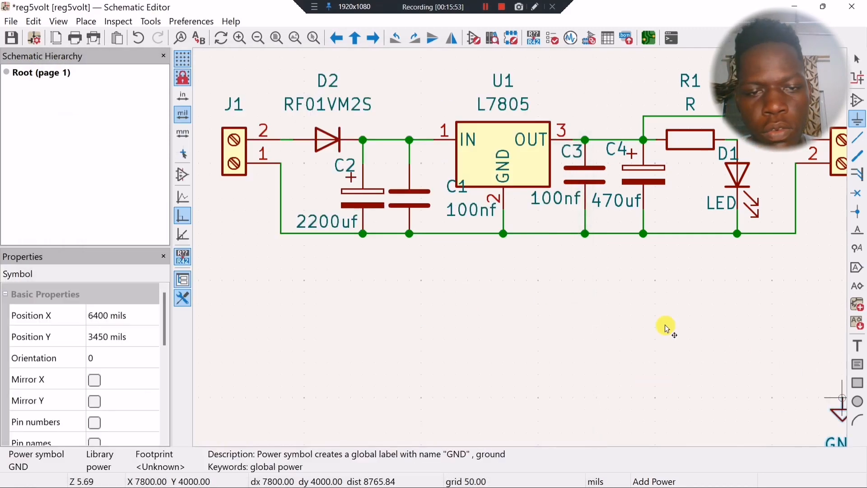
left_click(291, 352)
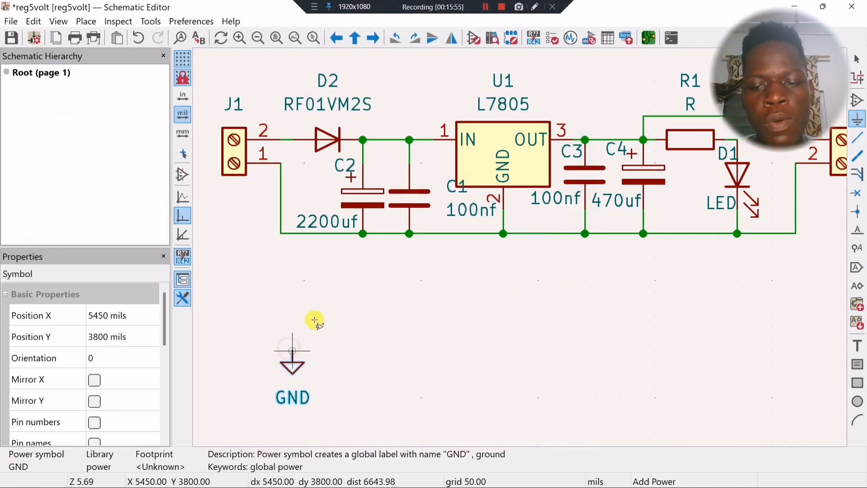
left_click(422, 307)
left_click(573, 70)
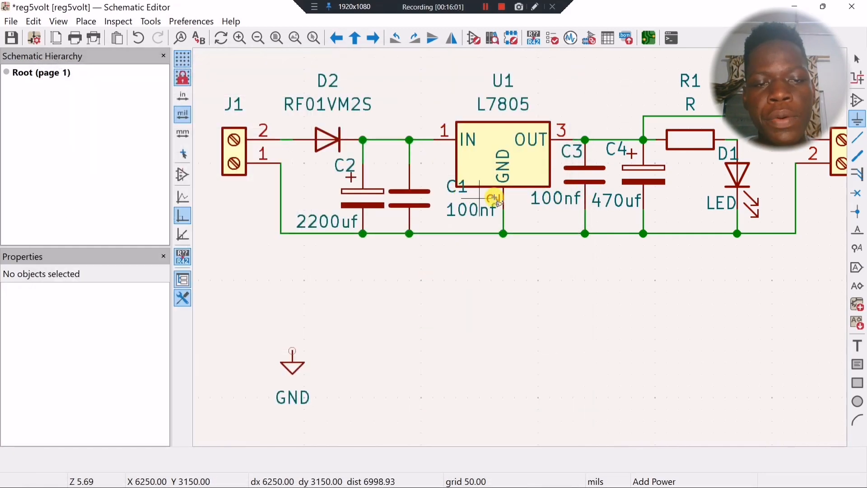
left_click(581, 187)
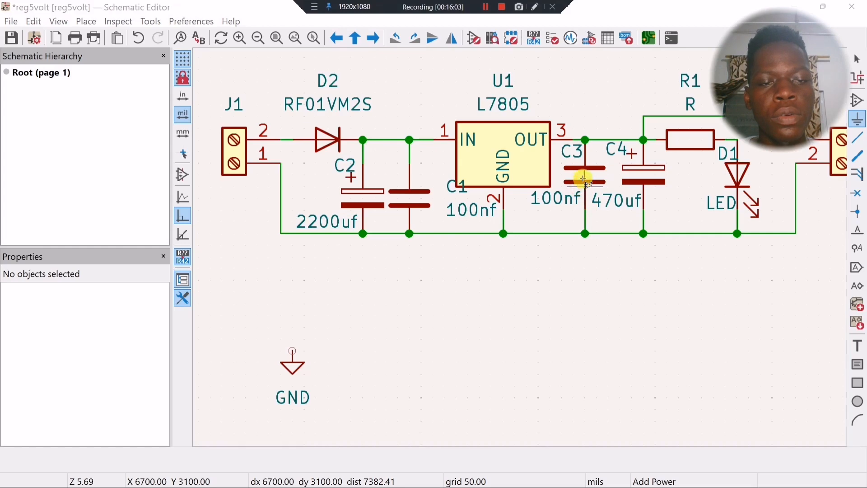
key("Escape")
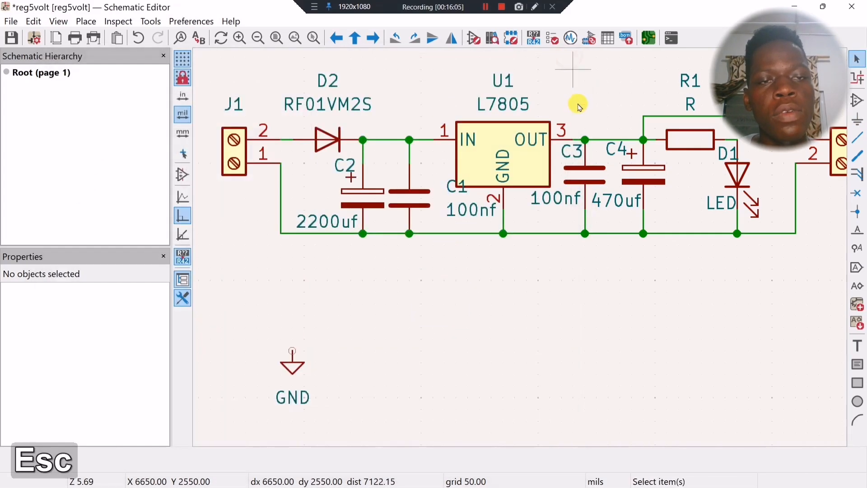
Move capacitor C3 slightly down, closer to the ground line, between regulator U1 and capacitor C4.
double_click(586, 199)
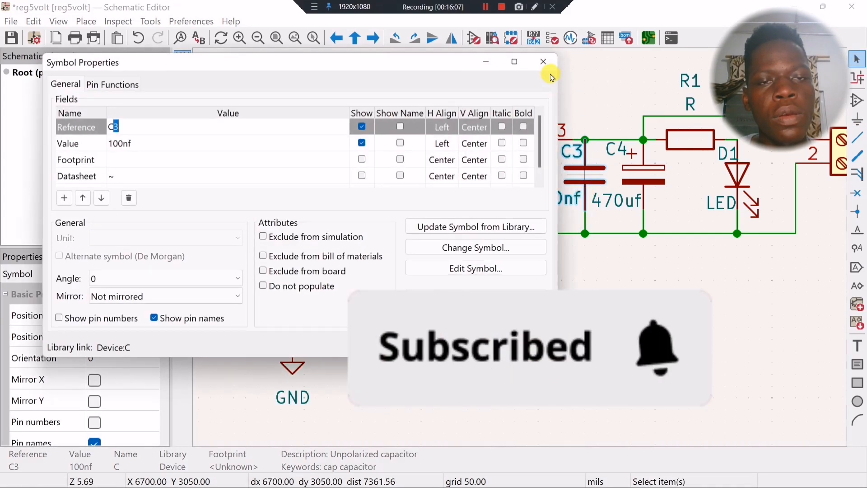
left_click(543, 62)
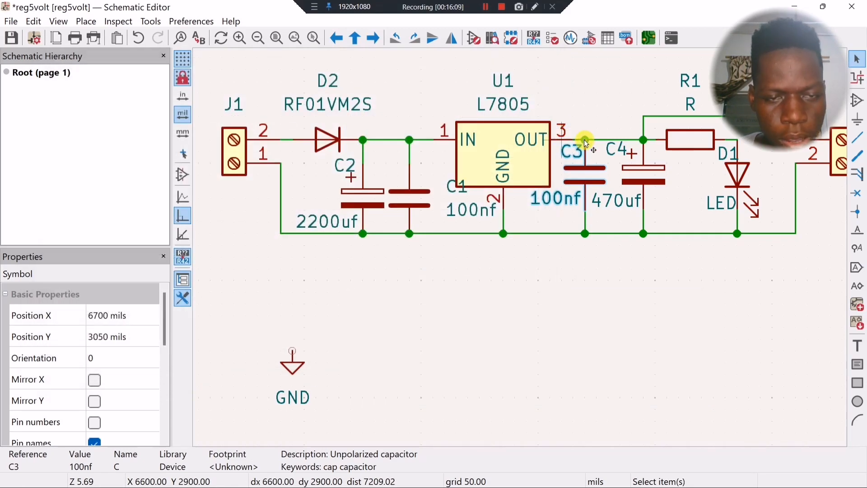
key("m")
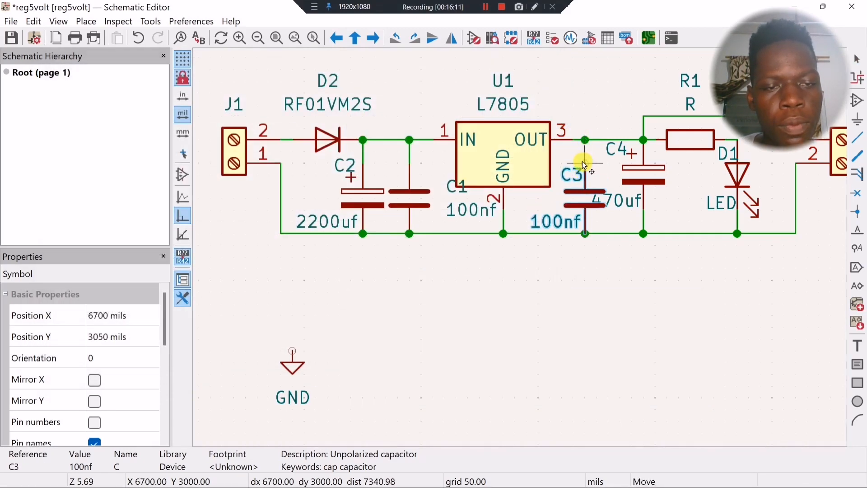
left_click(585, 143)
left_click(552, 354)
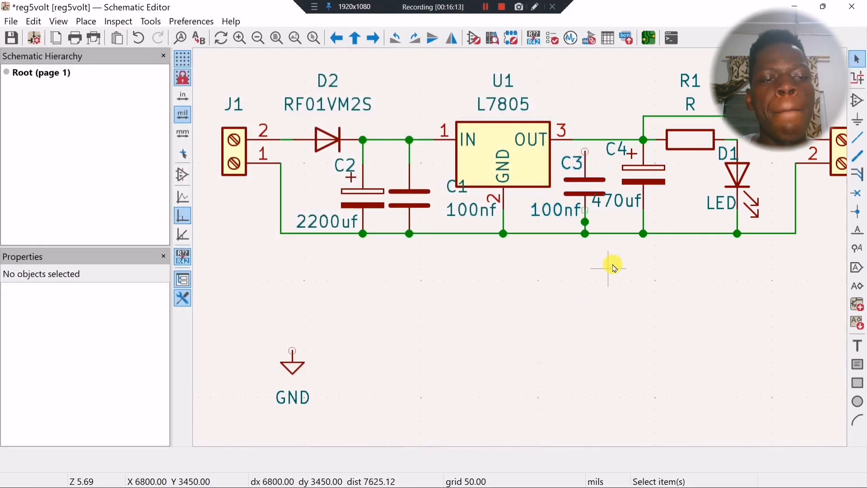
Update the PCB from the schematic, replacing footprints with those specified in the schematic.
left_click(159, 22)
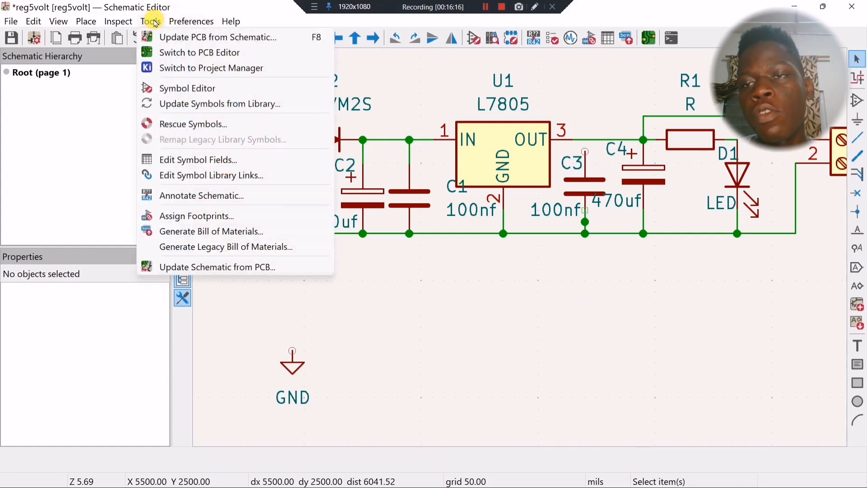
left_click(215, 43)
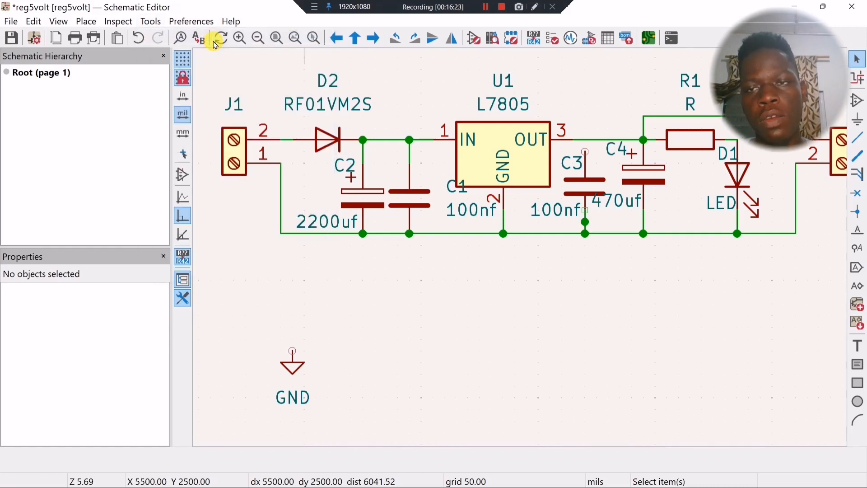
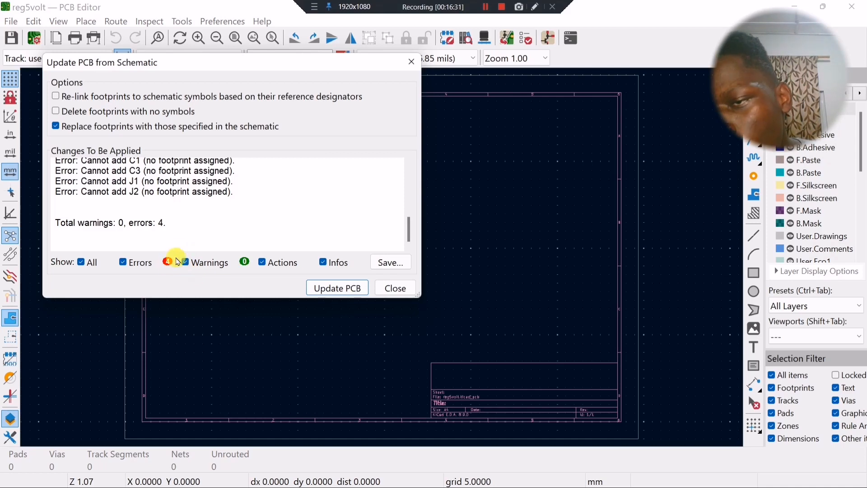
scroll(161, 204, "up", 1)
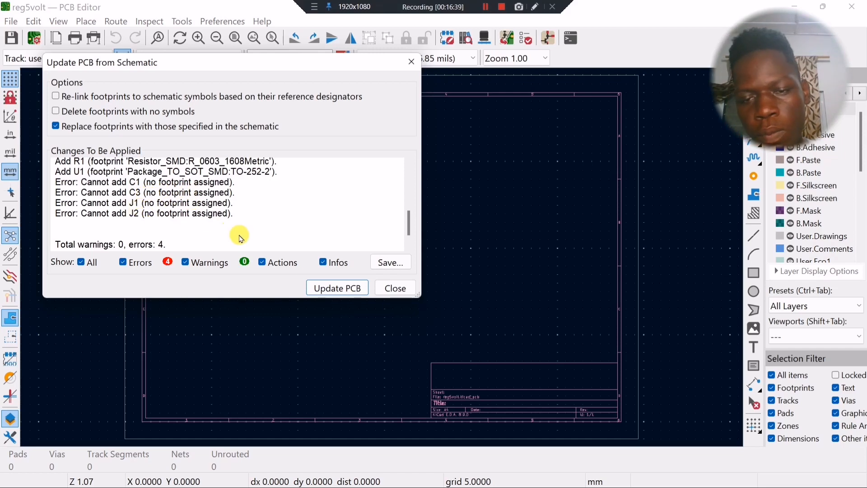
left_click(330, 289)
left_click(393, 287)
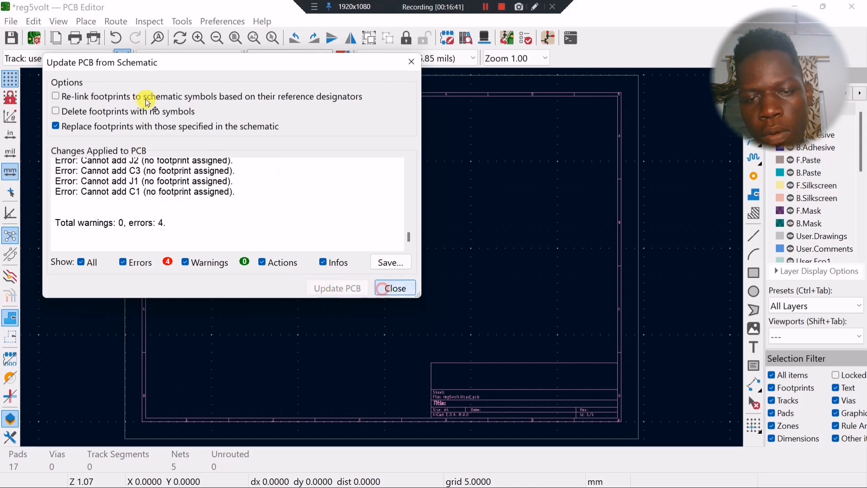
Place the group of imported footprints near the centre of the PCB drawing sheet and inspect them up close.
left_click(427, 231)
scroll(427, 230, "up", 6)
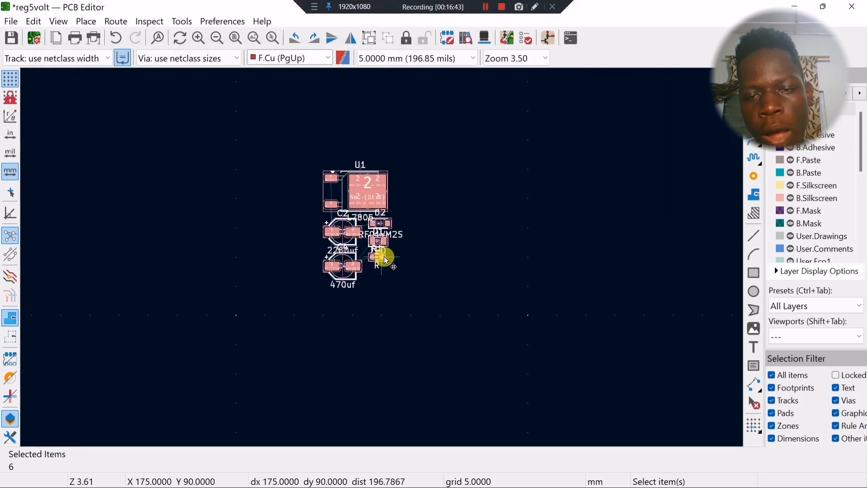
scroll(382, 258, "up", 3)
scroll(381, 257, "down", 2)
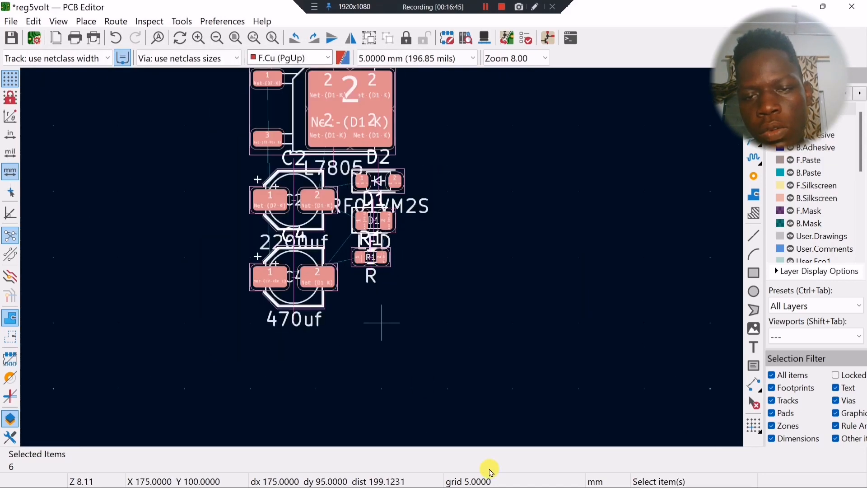
Switch back to the Schematic Editor and focus on capacitors C1 and C3 around the L7805 regulator.
mouse_move(583, 475)
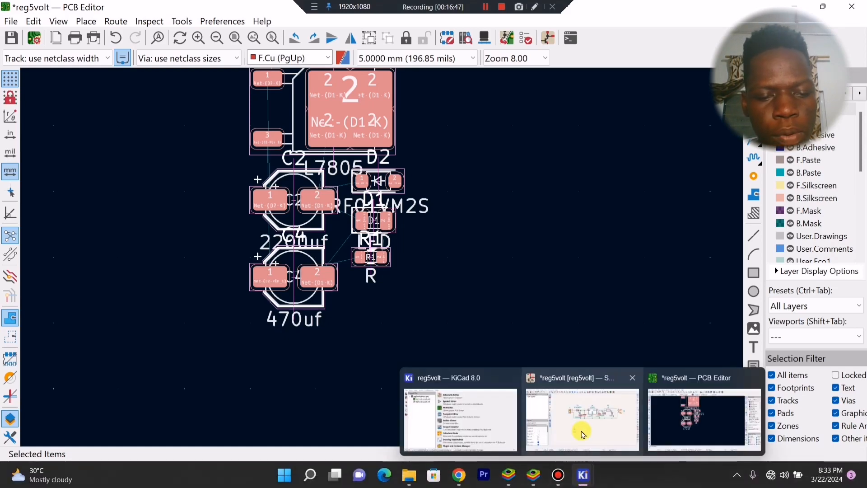
left_click(584, 430)
scroll(522, 251, "up", 3)
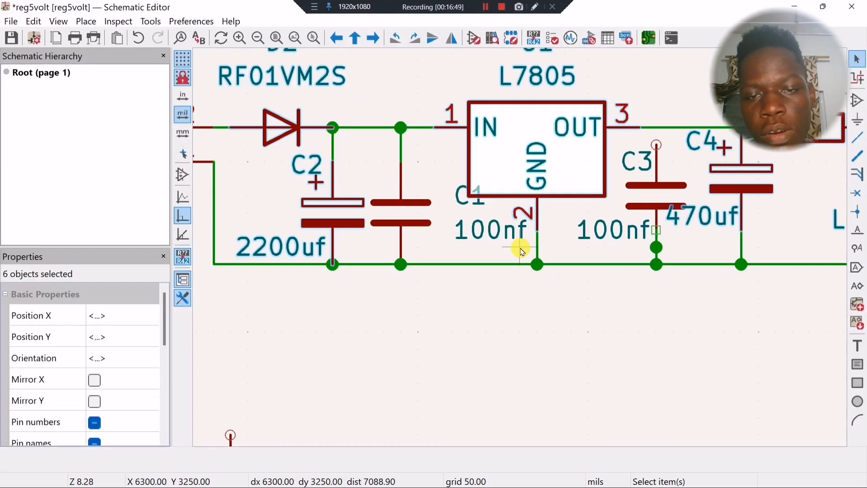
Open the footprint chooser for capacitor C1 and filter the footprint library by "capa".
double_click(400, 212)
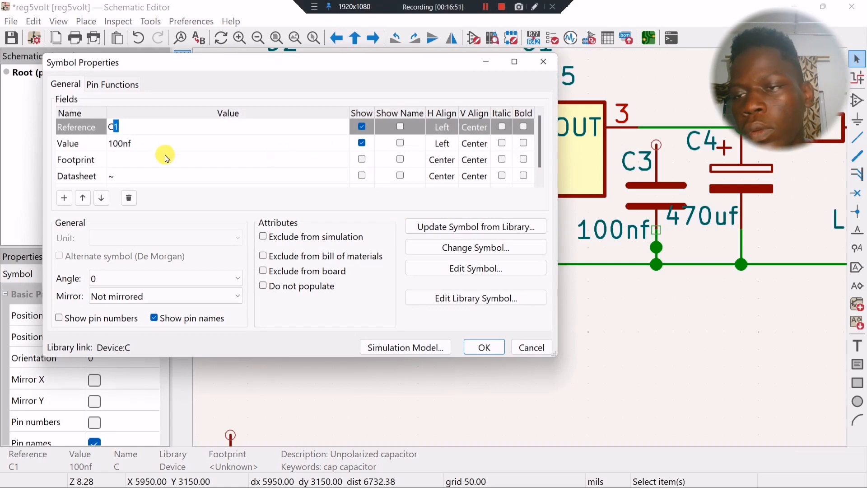
left_click(345, 161)
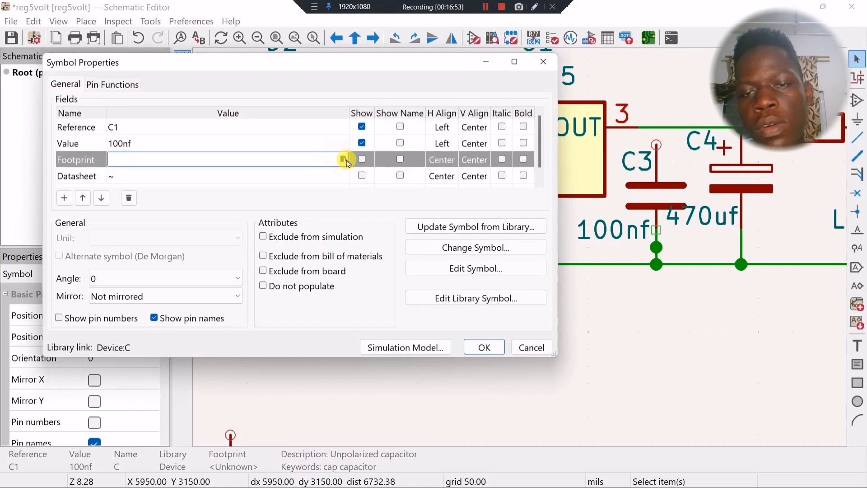
left_click(343, 159)
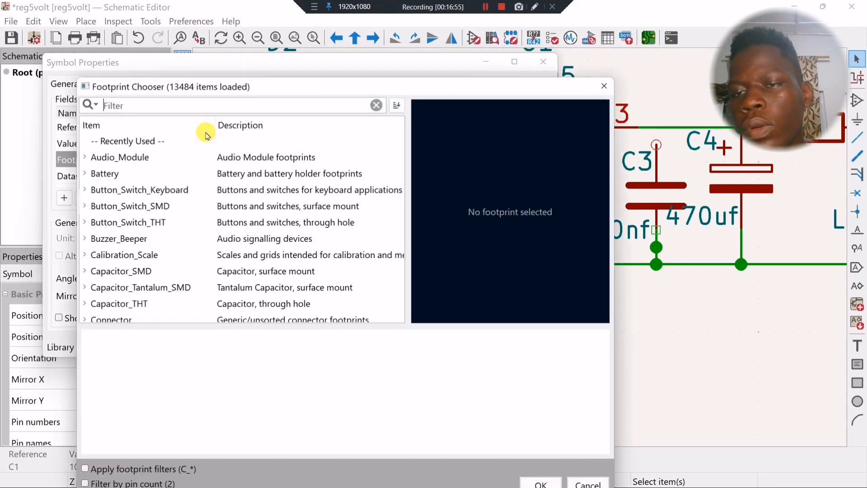
type("c")
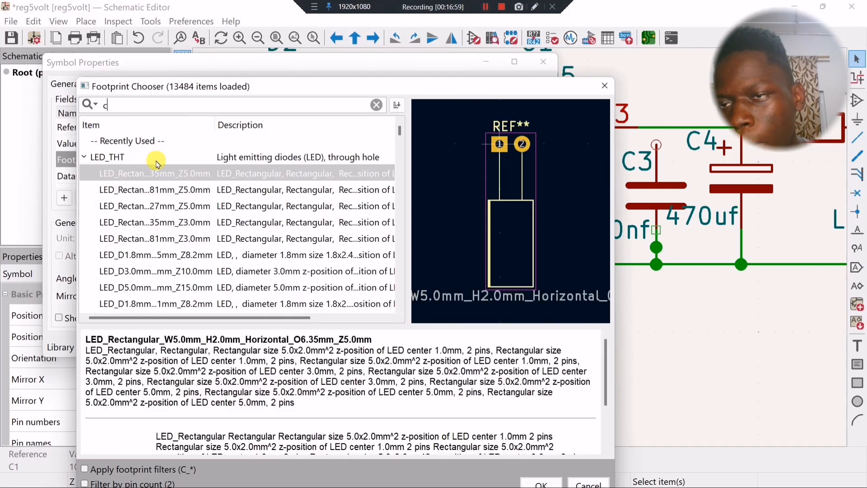
type("a")
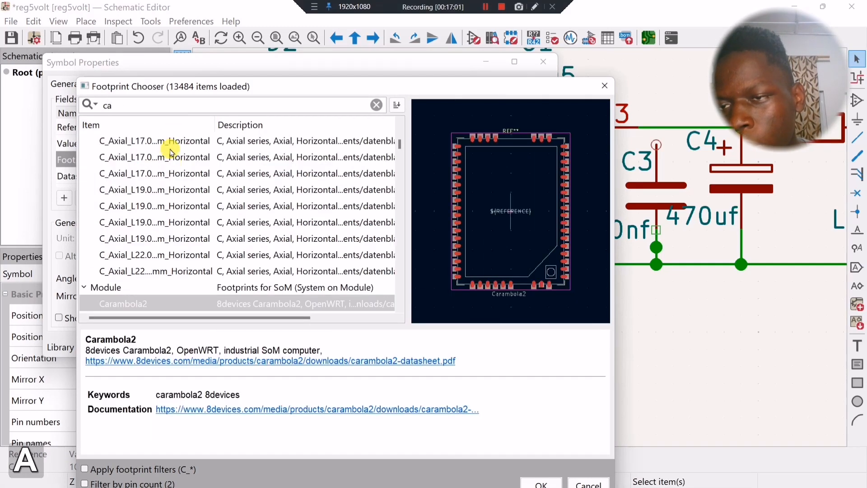
left_click(168, 142)
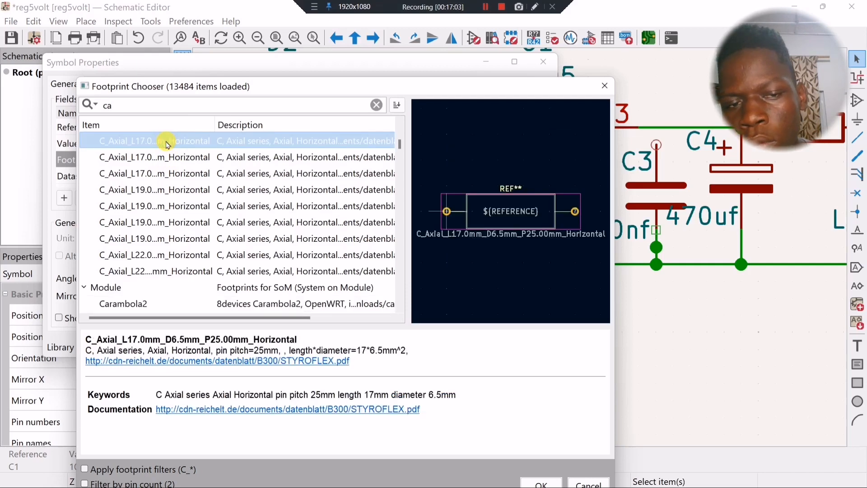
scroll(181, 183, "down", 2)
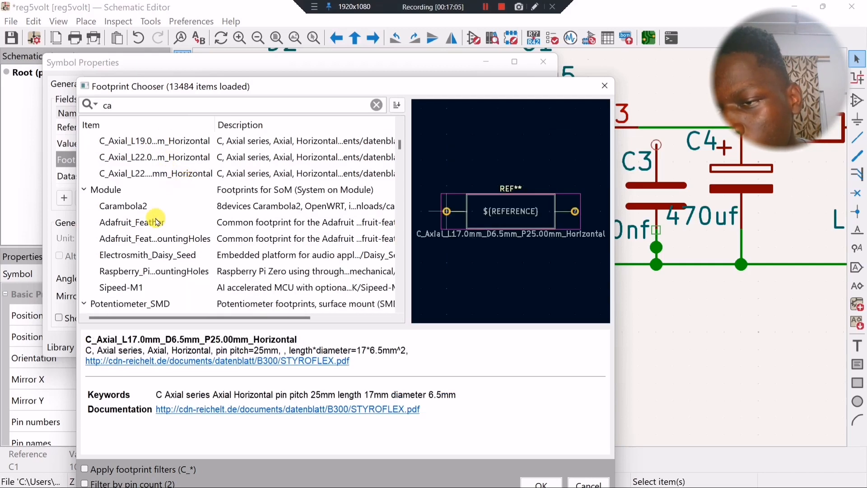
scroll(156, 219, "down", 2)
scroll(183, 219, "up", 2)
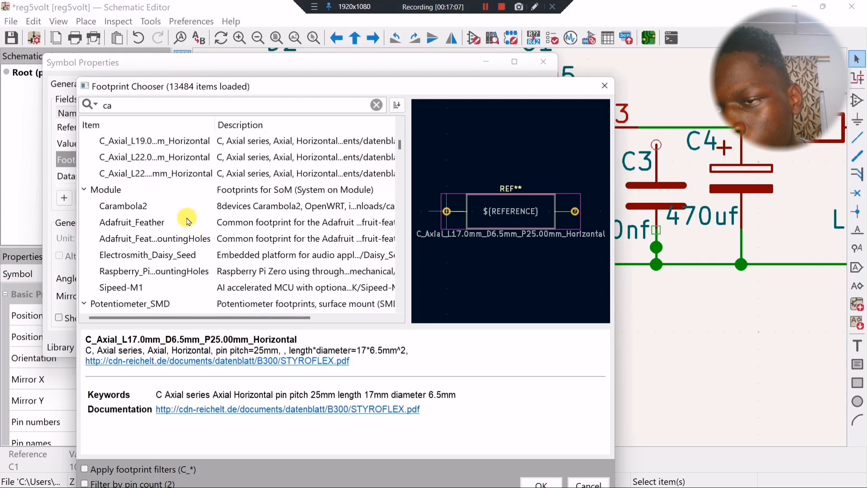
scroll(185, 219, "down", 4)
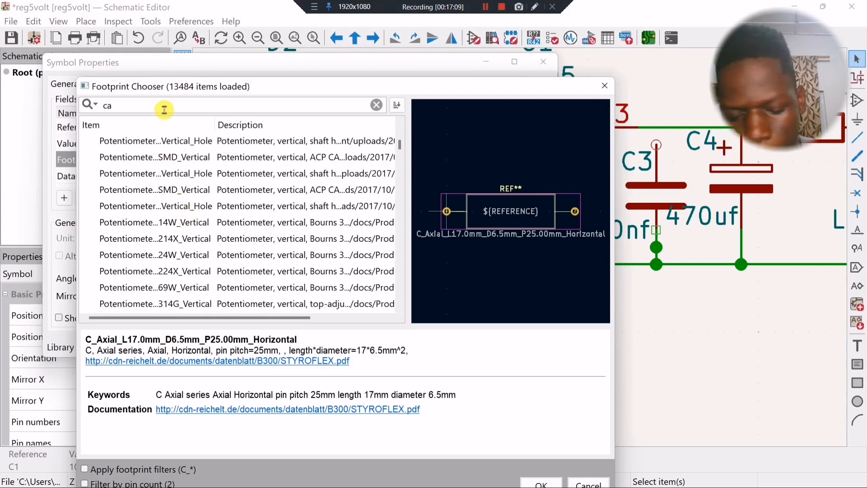
left_click(145, 104)
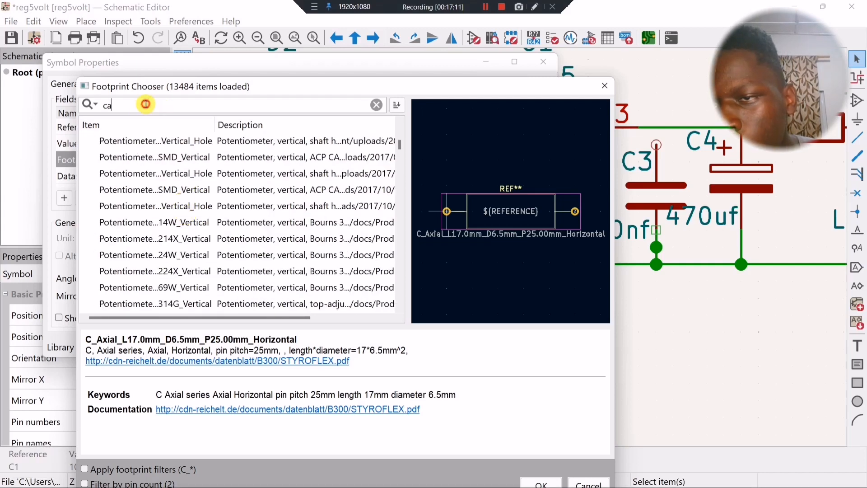
type("pa")
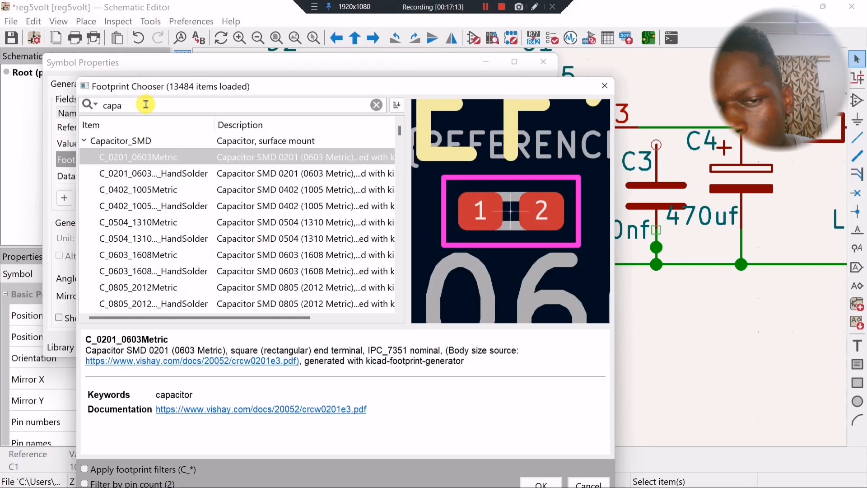
Compare the SMD capacitor footprints and assign Capacitor_SMD:C_0402_1005Metric to C1.
left_click(153, 176)
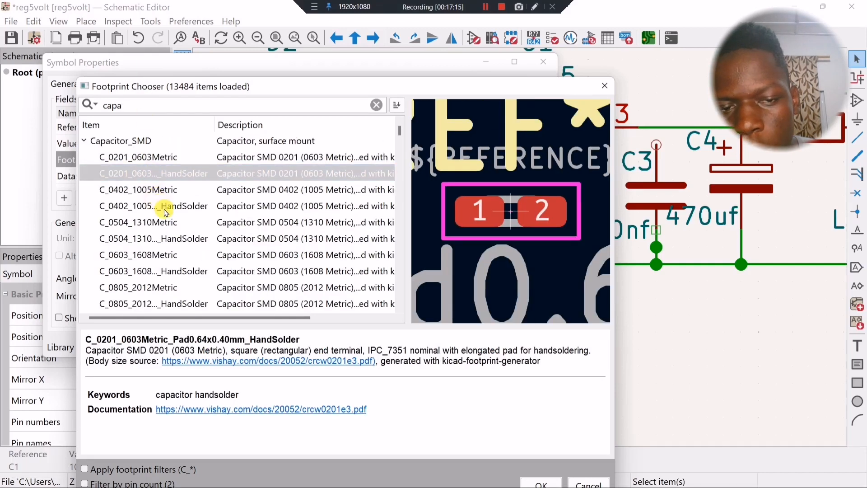
left_click(171, 222)
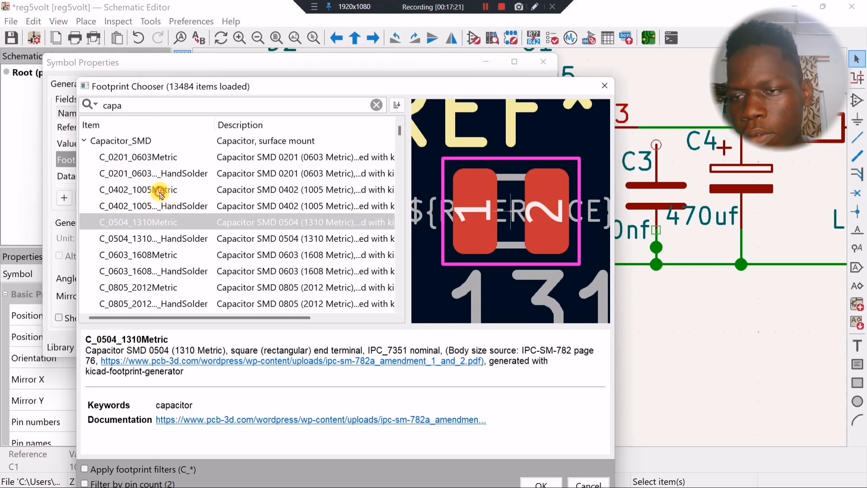
left_click(157, 176)
left_click(158, 189)
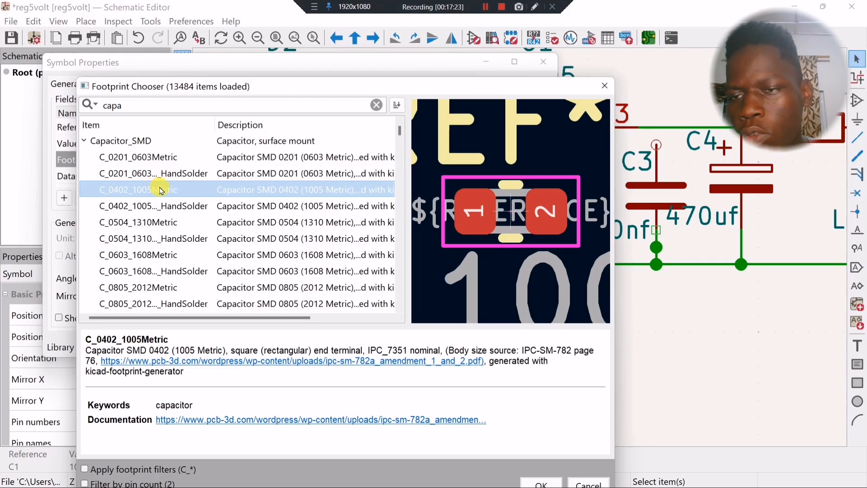
double_click(161, 190)
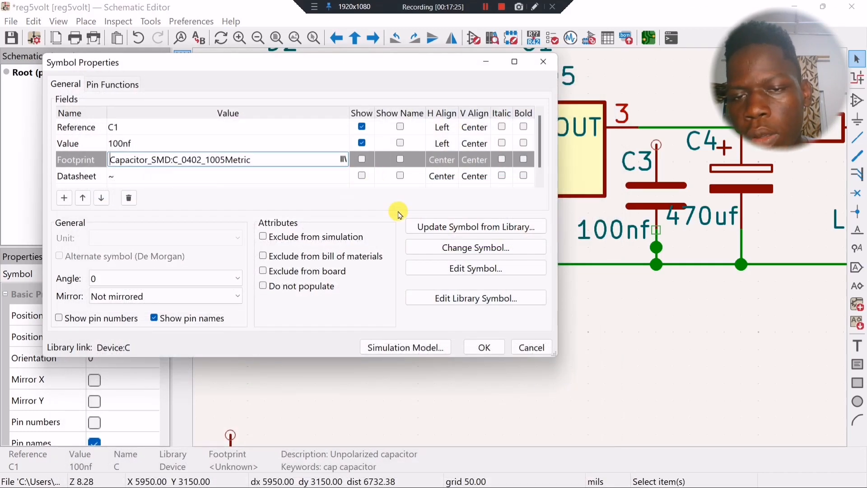
left_click(484, 347)
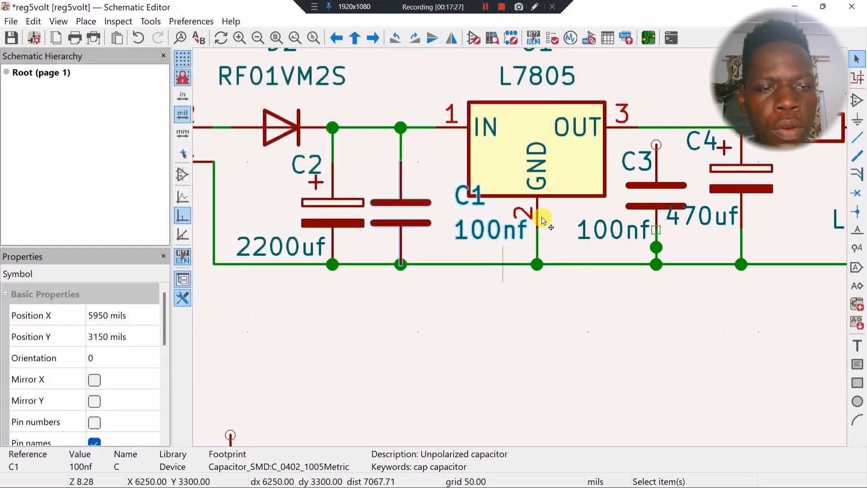
Assign the Capacitor_SMD:C_0402_1005Metric footprint to capacitor C3.
double_click(650, 190)
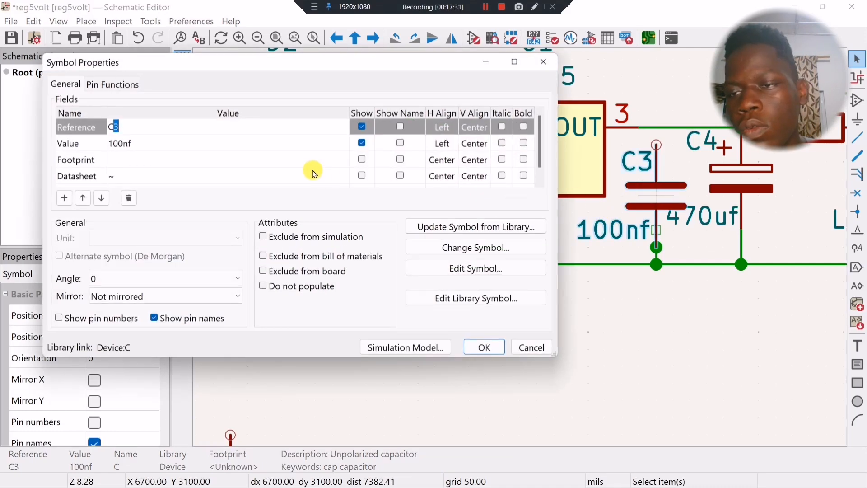
left_click(333, 163)
left_click(348, 160)
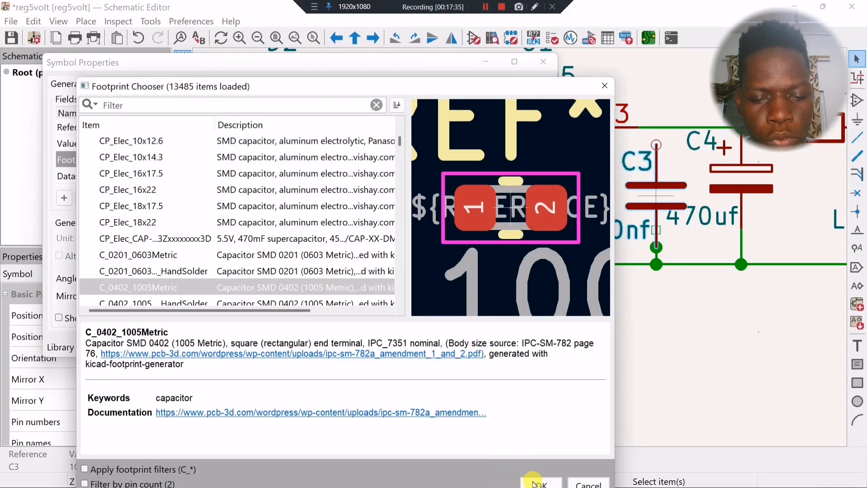
left_click(535, 483)
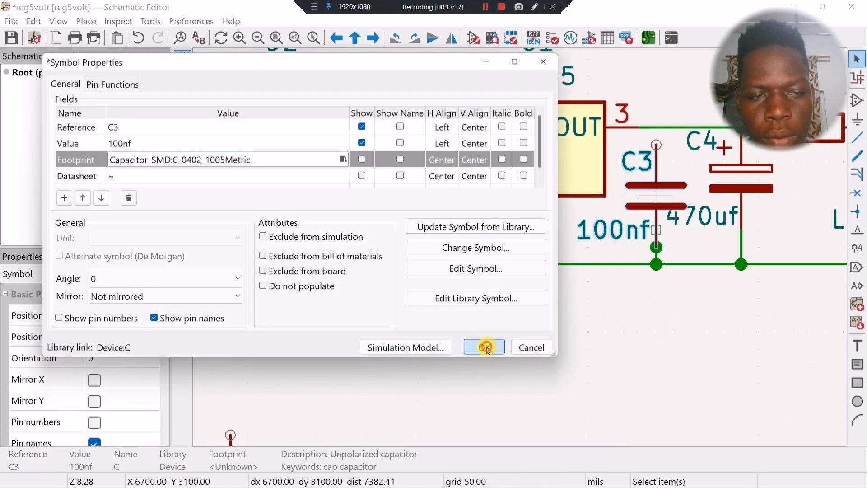
left_click(484, 346)
left_click(710, 332)
Wire the upper pin of C3 to the L7805 output line.
scroll(659, 252, "up", 3)
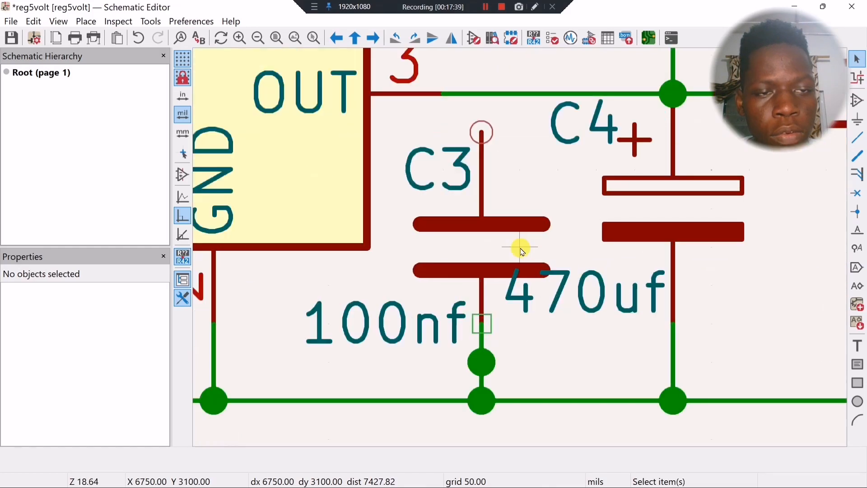
left_click(484, 100)
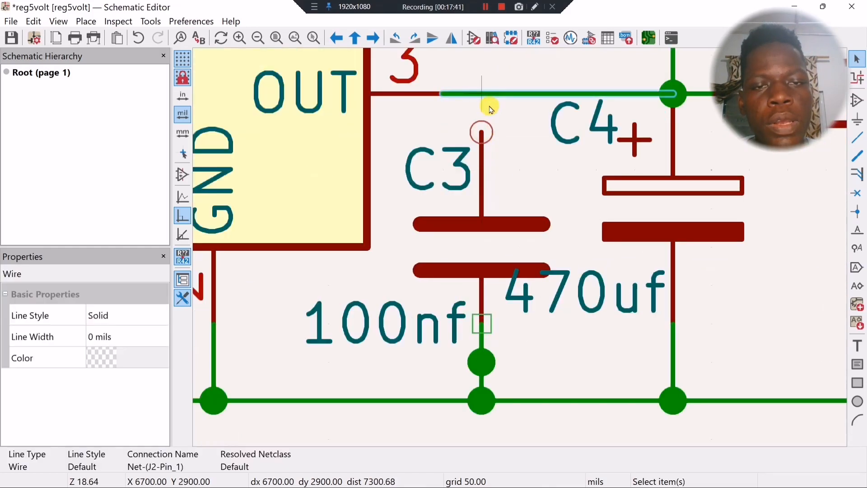
key("Escape")
left_click(481, 131)
left_click(481, 93)
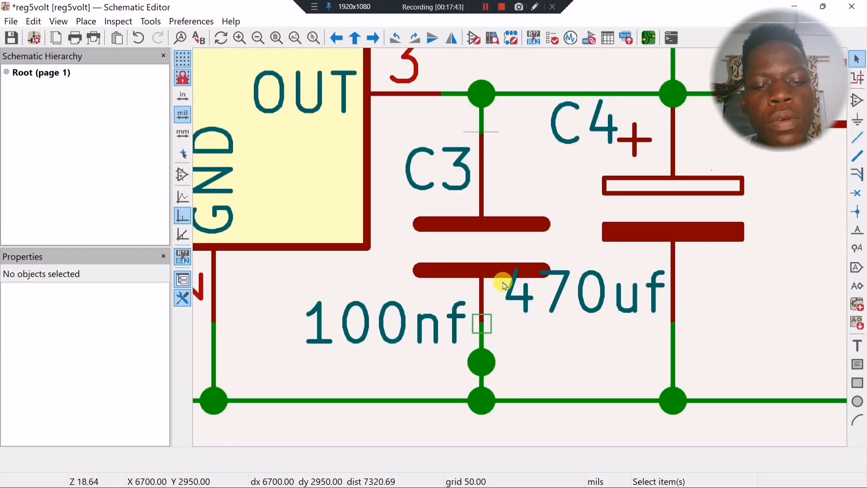
Try to delete the extra junction at the end of C3's lower pin.
left_click(482, 364)
key("1")
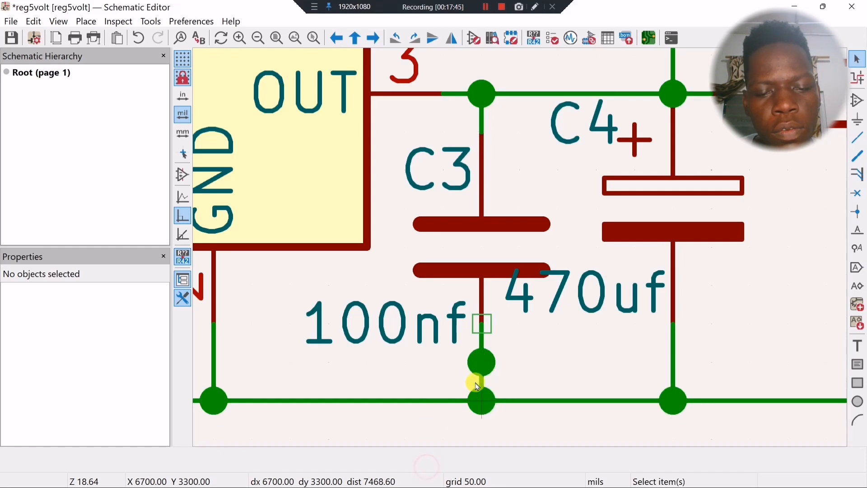
key("Delete")
left_click(483, 364)
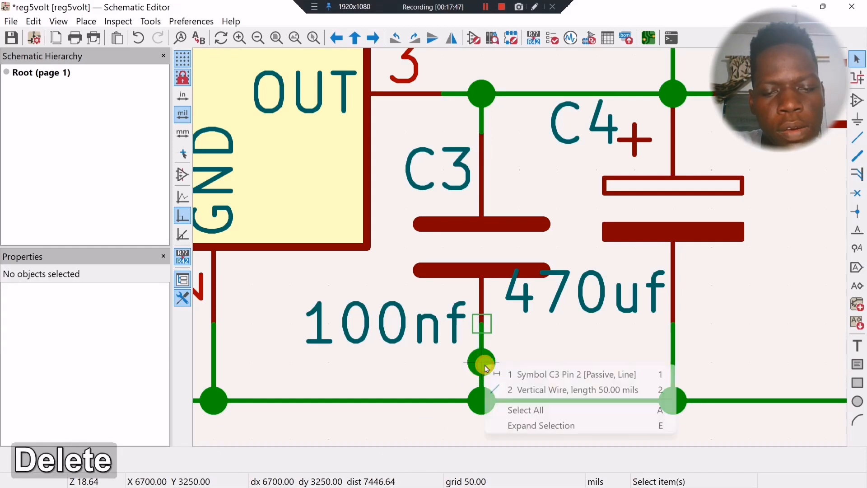
left_click(479, 363)
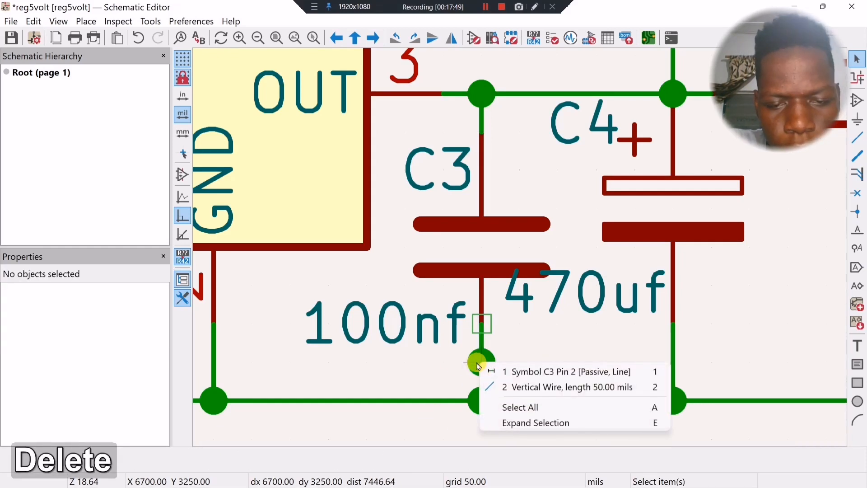
left_click(481, 362)
left_click(480, 363)
key("1")
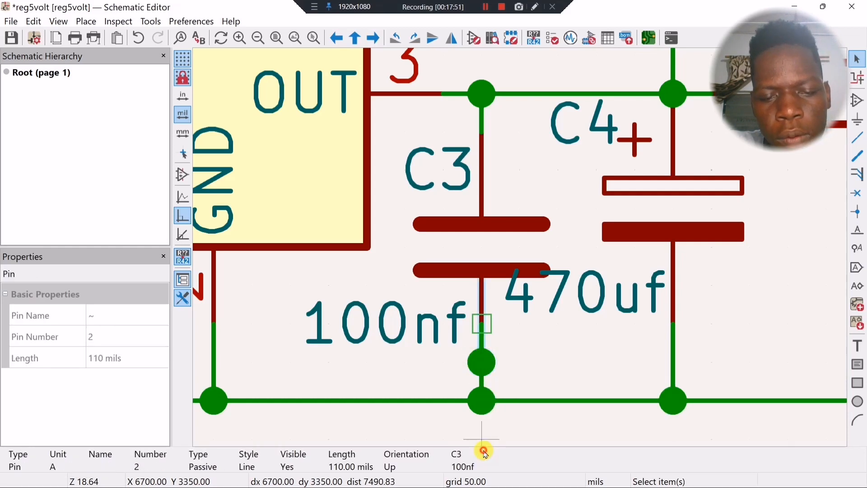
left_click_drag(484, 450, 484, 434)
left_click(484, 365)
key("Delete")
left_click(483, 363)
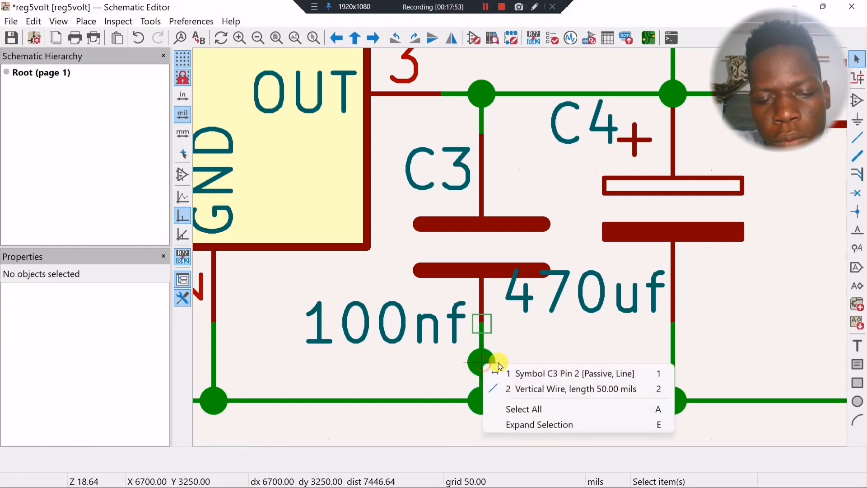
left_click(490, 363)
Delete the 50 mil vertical wire that overlaps the lower pin of C3.
left_click(487, 364)
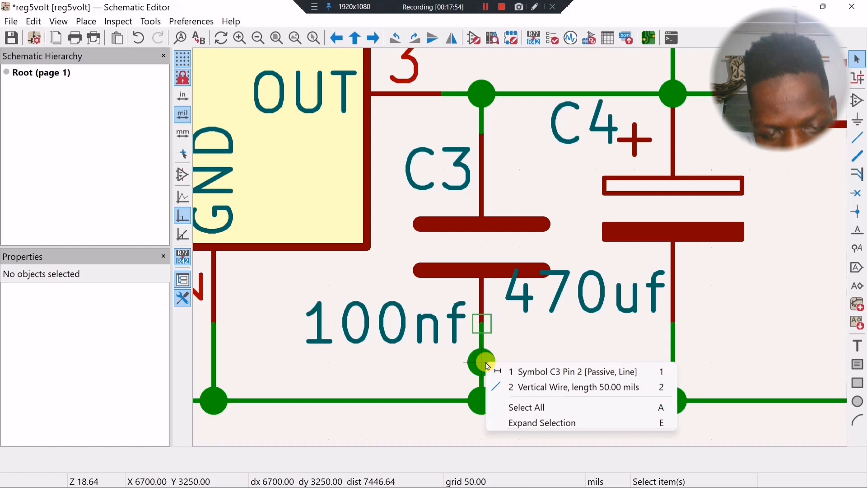
left_click(515, 386)
key("Delete")
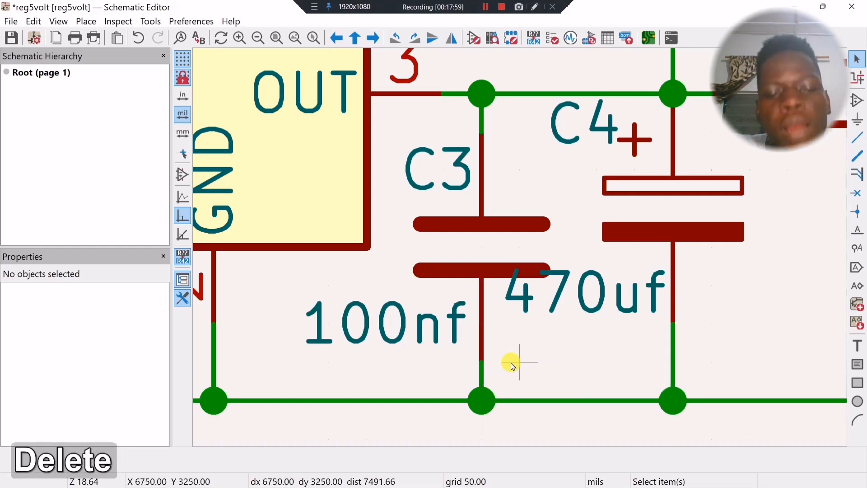
Update the PCB from the schematic, placing the C1 and C3 footprints below R1, and return to the Schematic Editor.
scroll(513, 366, "down", 3)
middle_click_drag(499, 313, 496, 360)
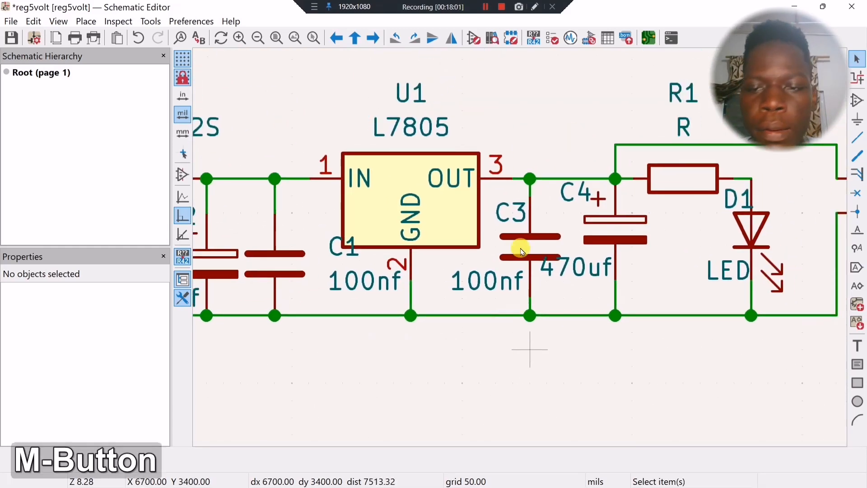
scroll(519, 250, "down", 3)
middle_click_drag(479, 309, 426, 310)
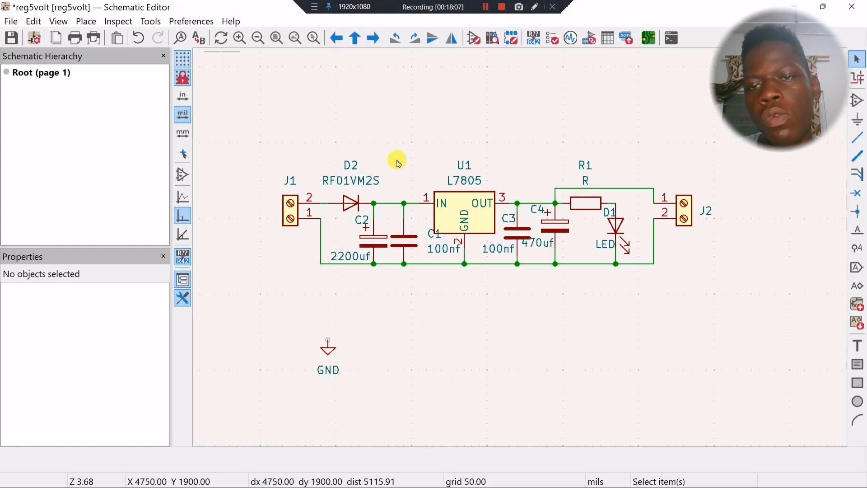
key("F8")
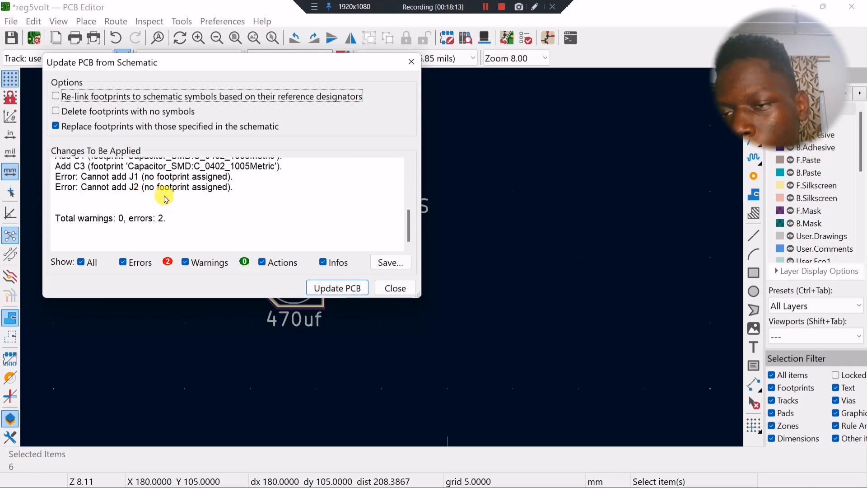
left_click(345, 288)
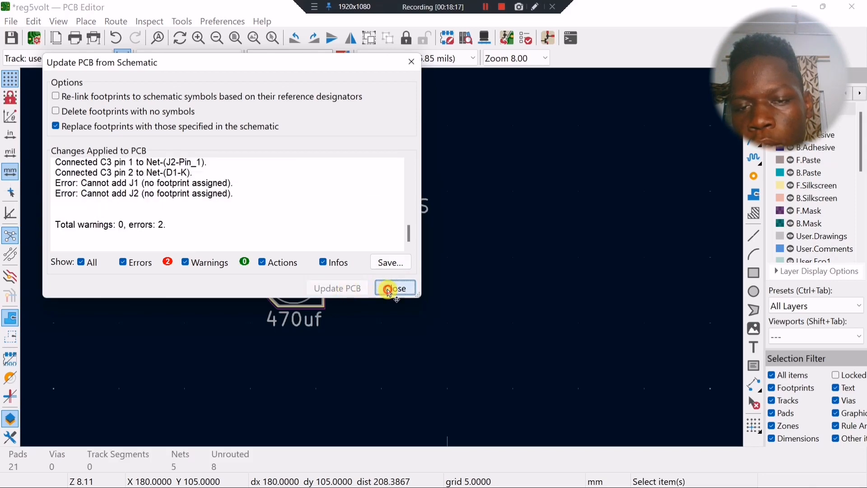
left_click(388, 290)
left_click(384, 296)
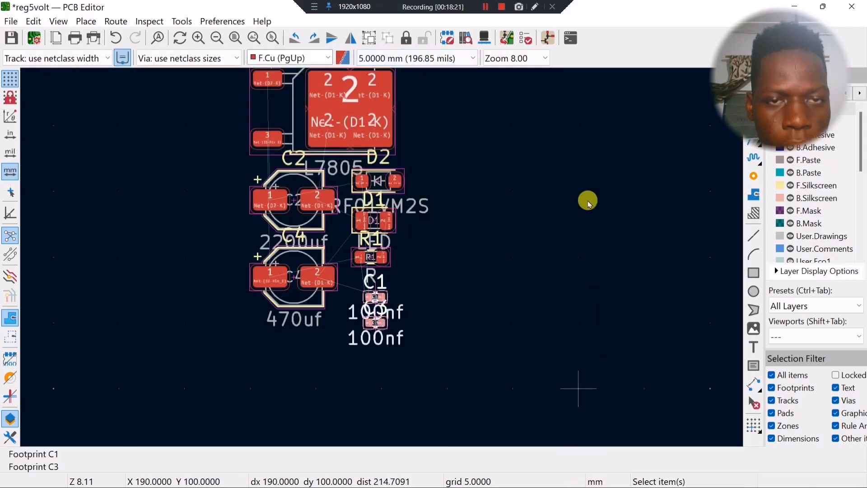
left_click(794, 6)
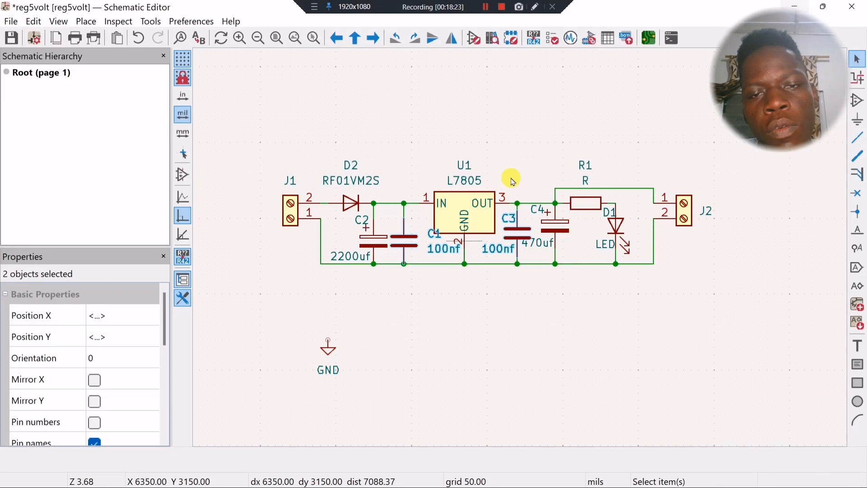
Assign the TerminalBlock_Altech_AK300-2_P5.00mm footprint to screw terminal J1, filtering the footprint library by "termi".
left_click(290, 212)
double_click(290, 212)
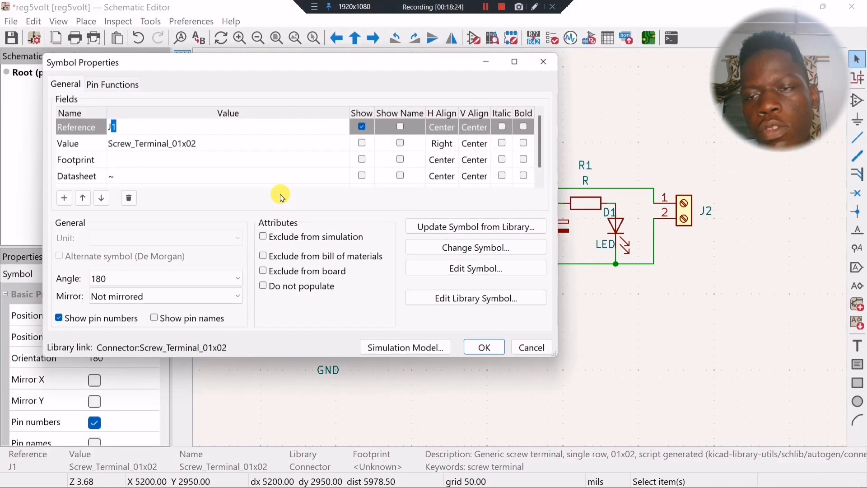
left_click(201, 158)
left_click(343, 159)
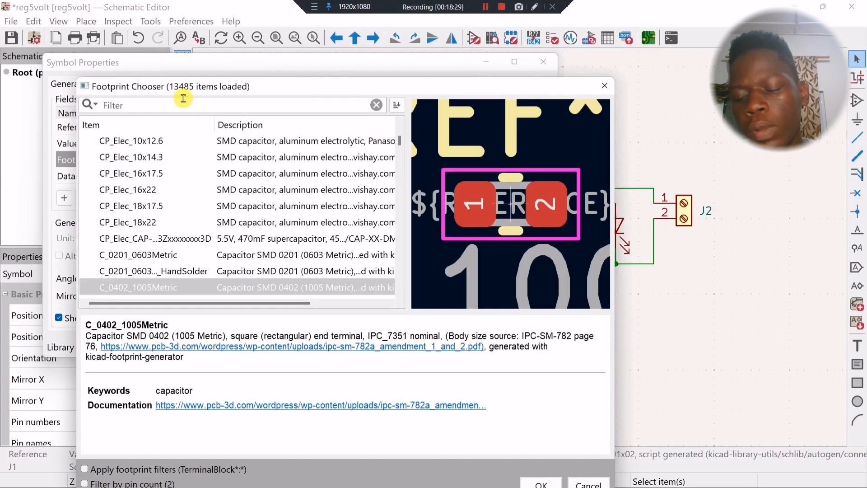
type("termi")
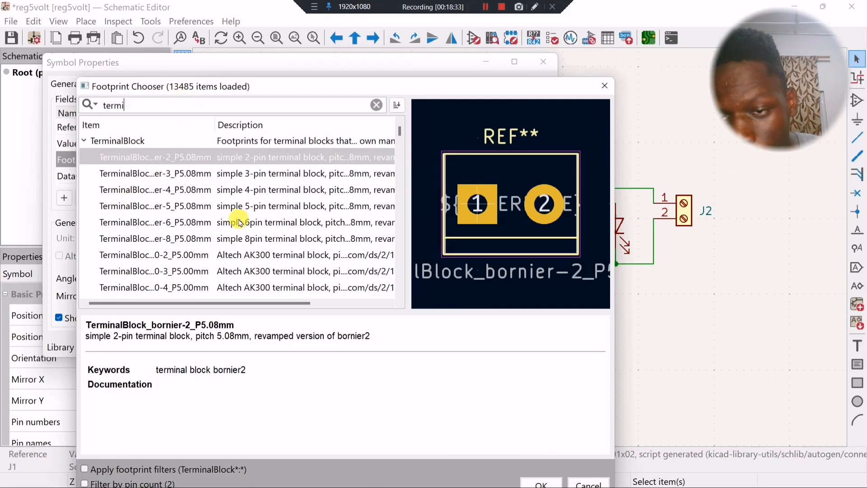
left_click(243, 255)
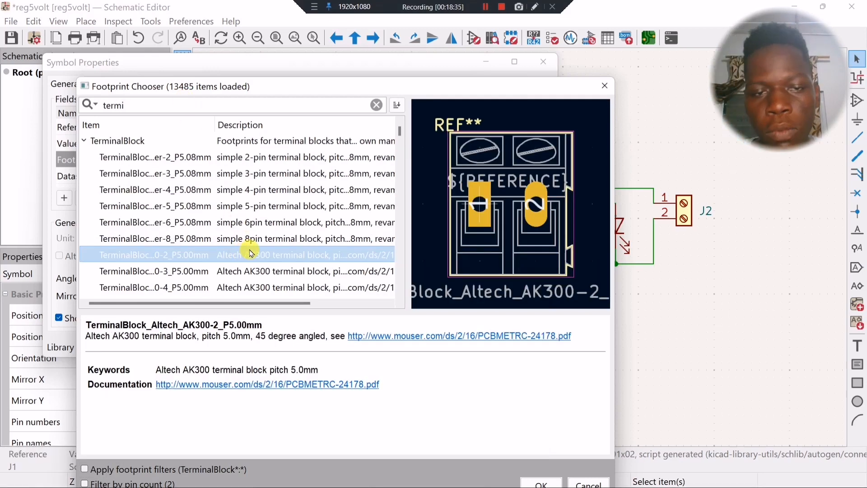
double_click(249, 251)
left_click(480, 345)
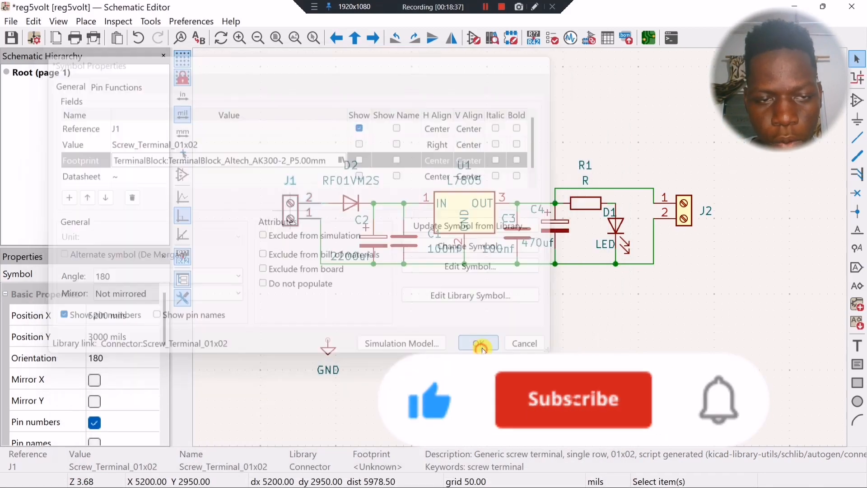
Assign the TerminalBlock_Altech_AK300-2_P5.00mm footprint to screw terminal J2.
left_click(684, 207)
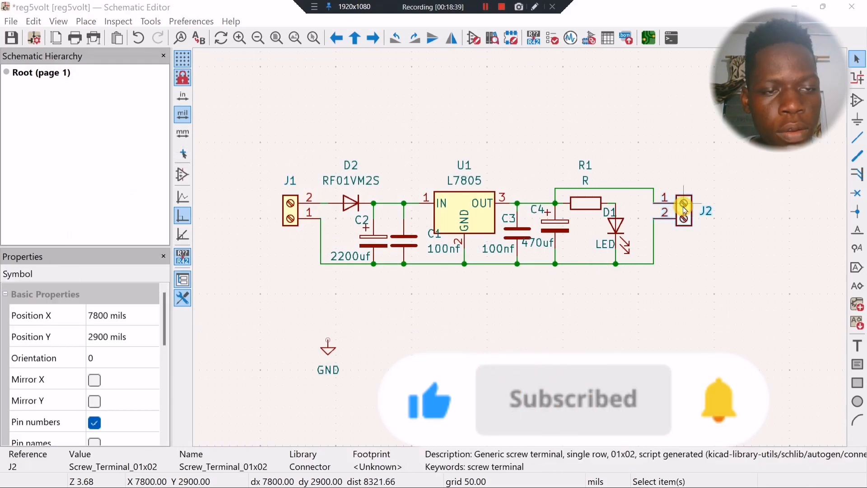
double_click(684, 208)
left_click(329, 145)
left_click(312, 159)
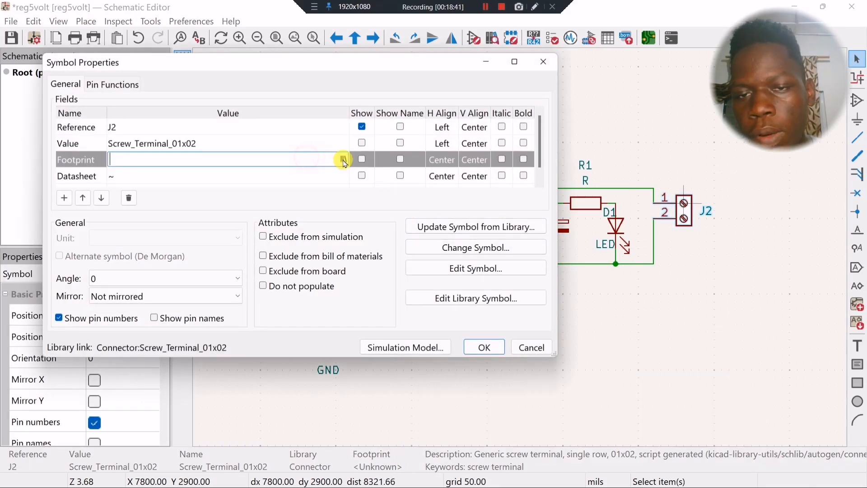
left_click(344, 159)
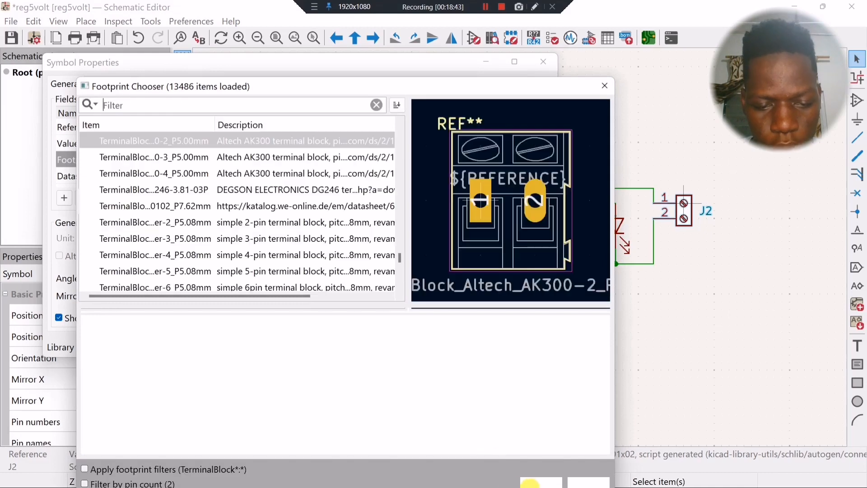
left_click(536, 479)
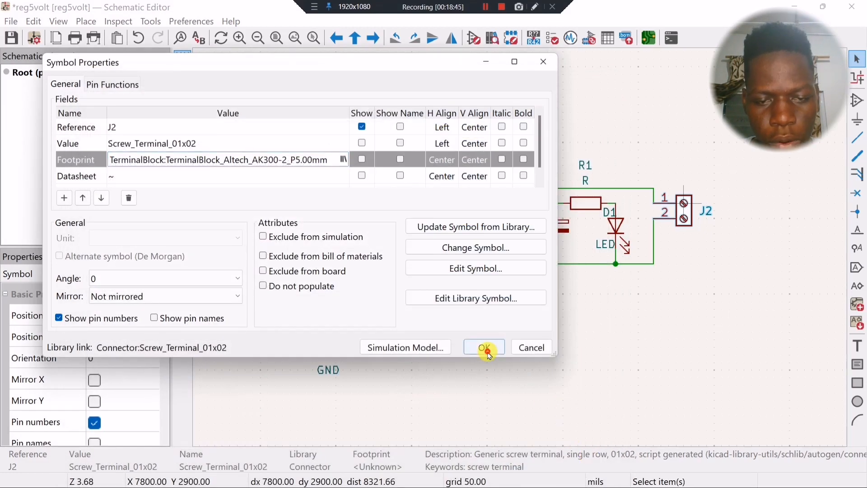
left_click(485, 348)
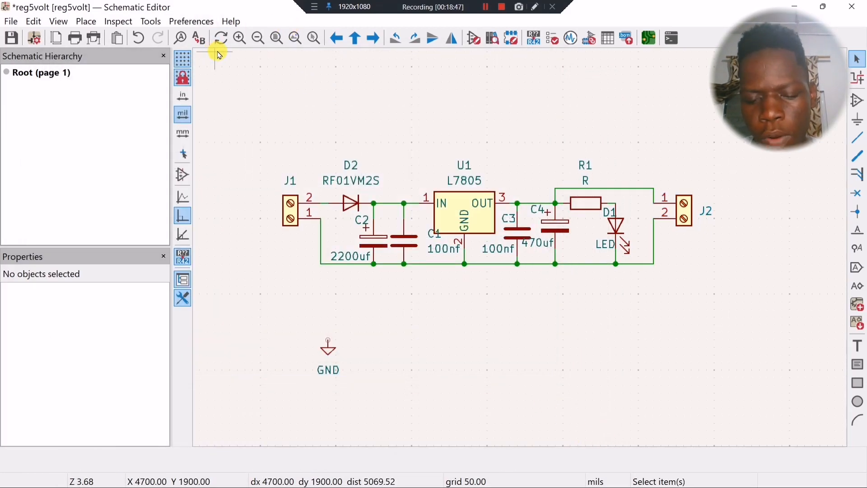
Update the PCB from the schematic and place the J1 and J2 footprints to the left of the other components.
key("F8")
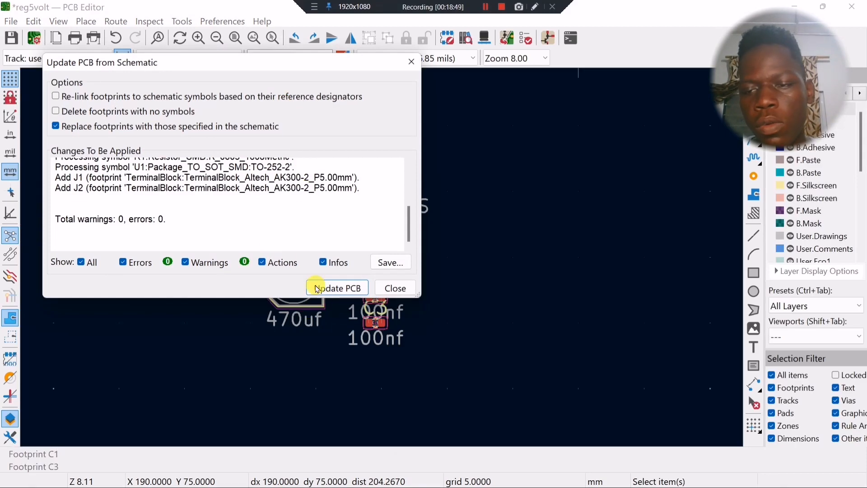
left_click(334, 289)
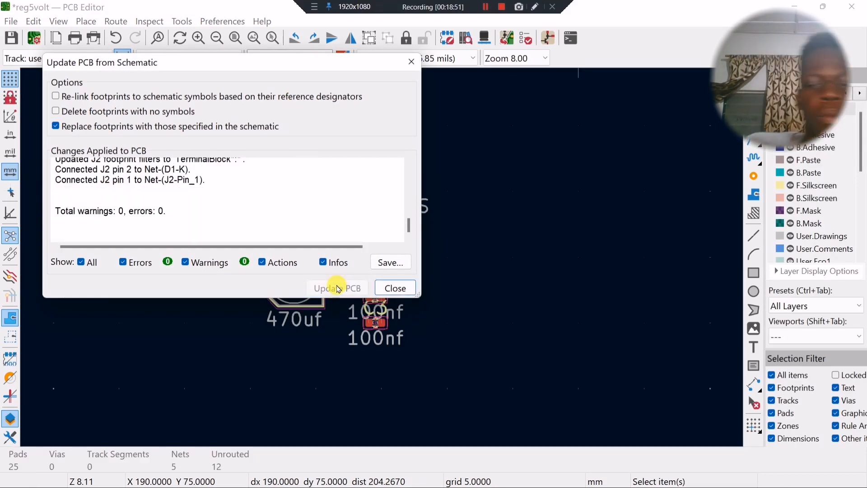
left_click(394, 289)
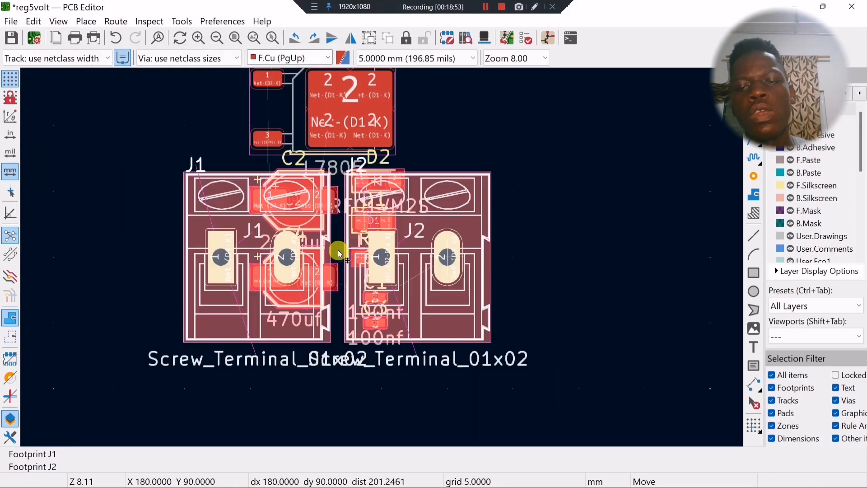
scroll(319, 248, "down", 2)
left_click(293, 256)
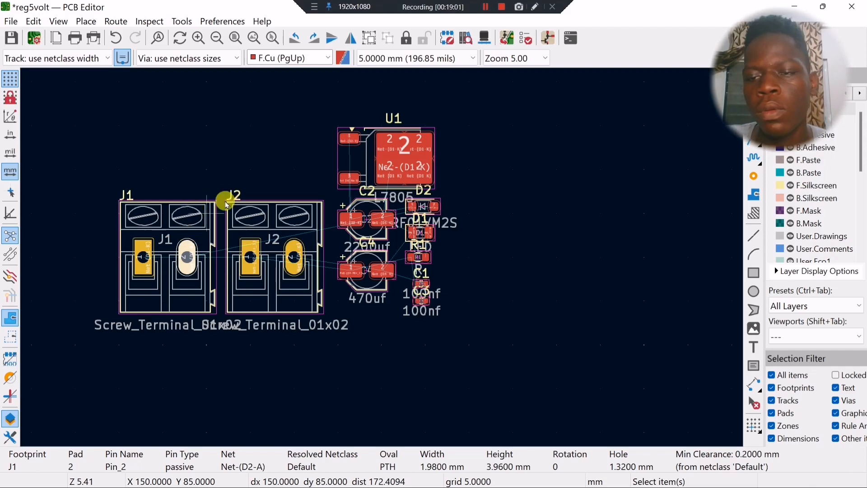
Rotate terminal block J1 to 270 degrees and move it further left, clear of J2.
left_click(182, 244)
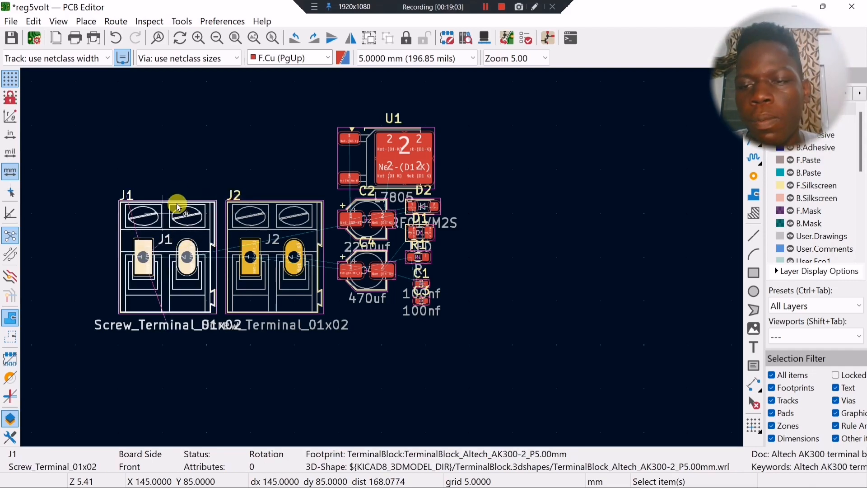
key("r")
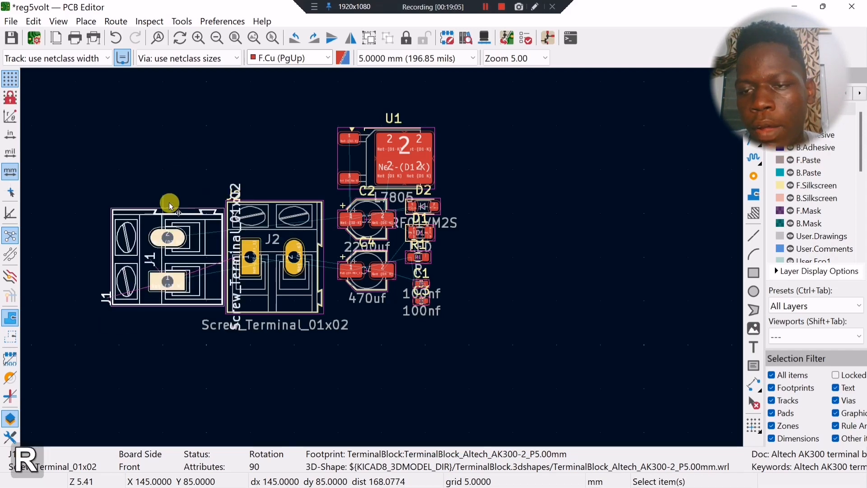
key("m")
key("r")
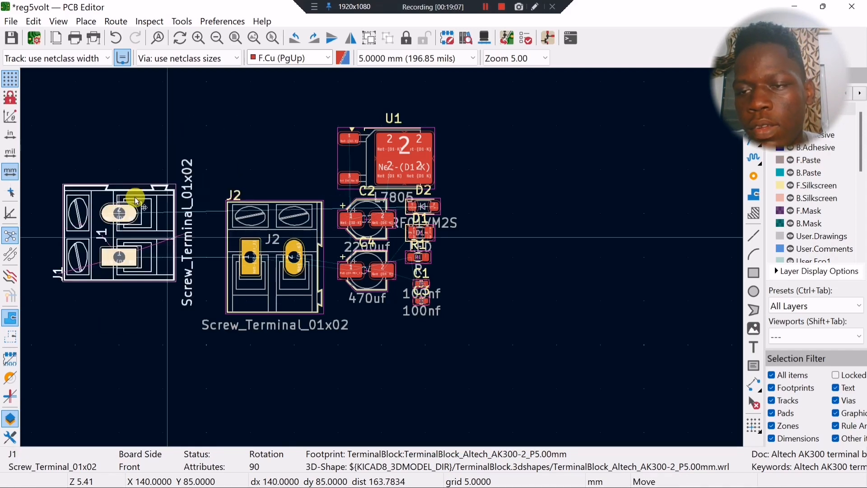
key("r")
left_click(135, 196)
Move terminal block J2 to the right of the other footprints and rotate it 90 degrees.
left_click(286, 248)
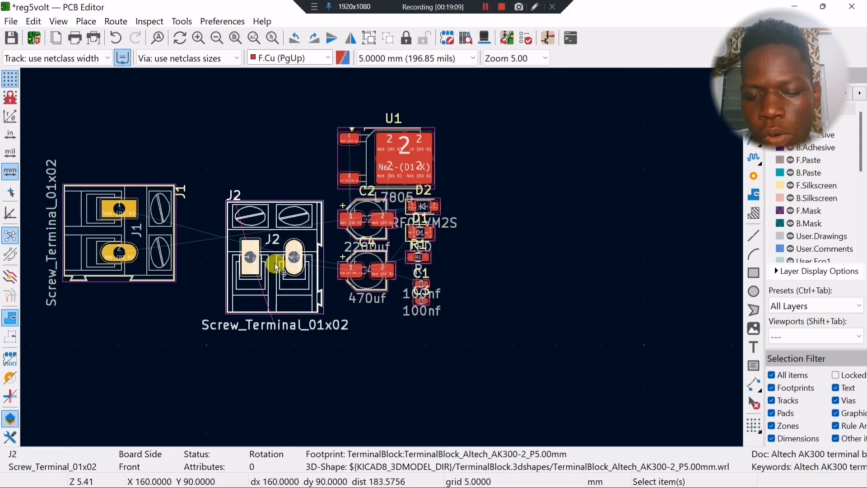
key("m")
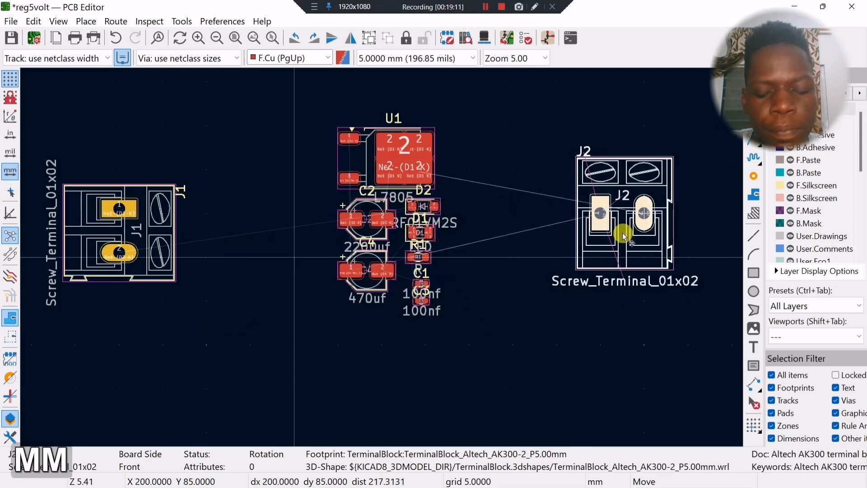
key("r")
left_click(624, 237)
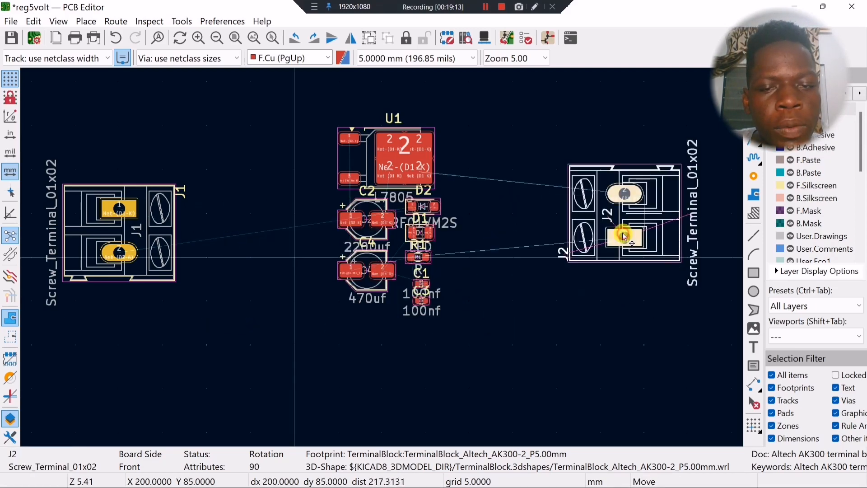
Move the capacitor, diode and resistor footprints together to the area above J2, leaving U1 in place.
left_click(415, 161)
left_click_drag(455, 355, 316, 203)
left_click_drag(370, 238, 542, 97)
key("Escape")
Rotate regulator U1 90 degrees and move it down and left, closer to J1.
left_click(386, 161)
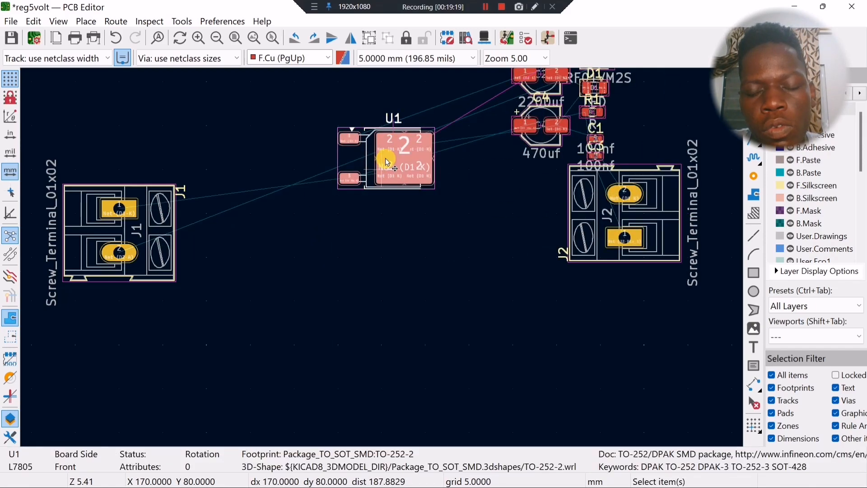
key("r")
left_click_drag(368, 168, 316, 228)
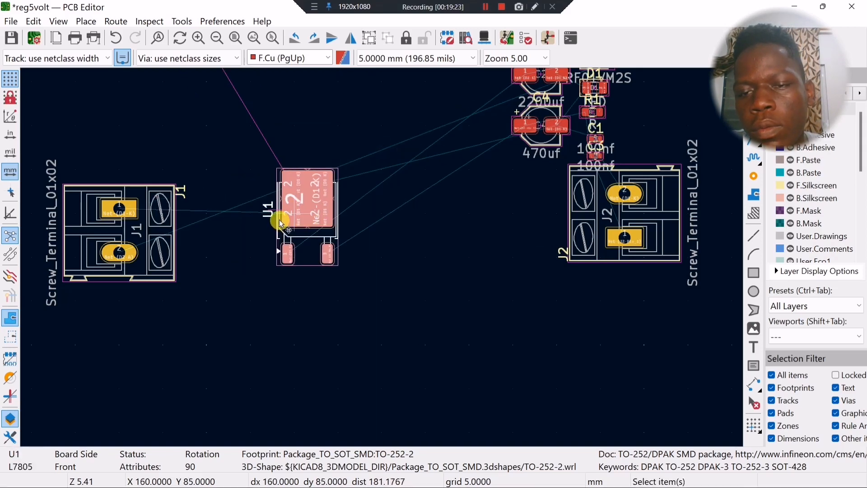
Set the grid to 1.0000 mm and shift U1 slightly down and towards J1.
left_click(369, 58)
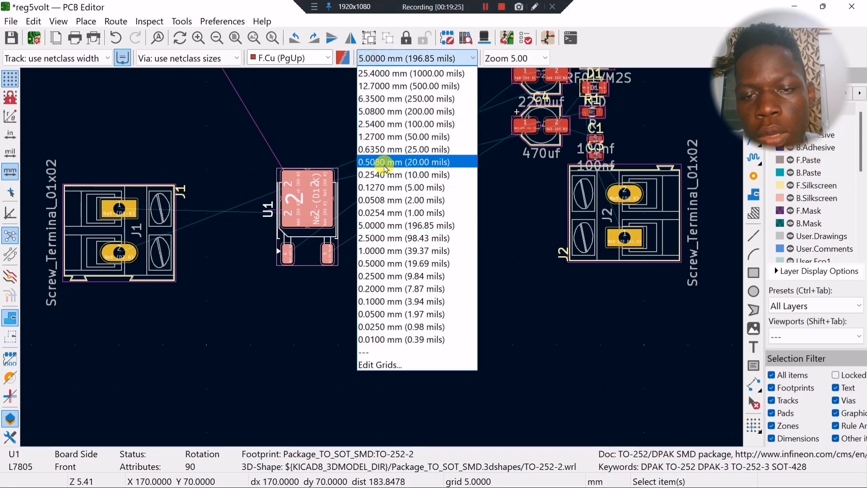
left_click(389, 251)
left_click_drag(324, 209, 295, 225)
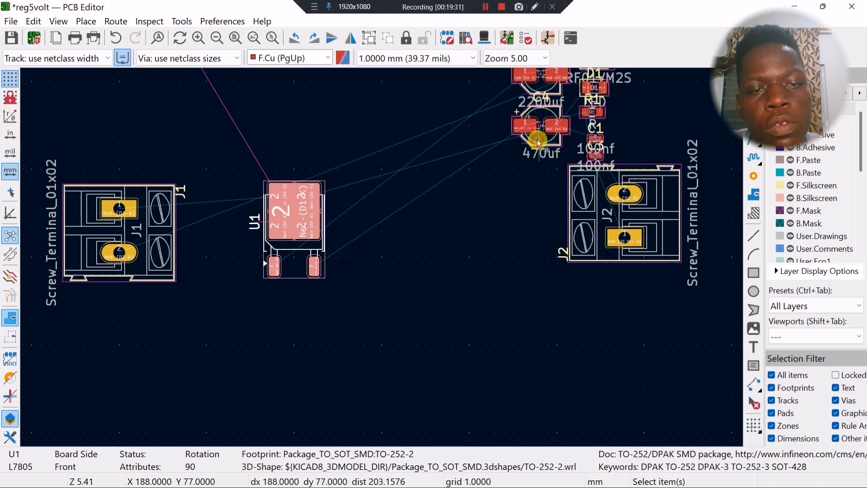
Place C4 to the right of U1 and C2 between J1 and U1, rotating both capacitors 90 degrees.
left_click_drag(533, 135, 365, 256)
key("r")
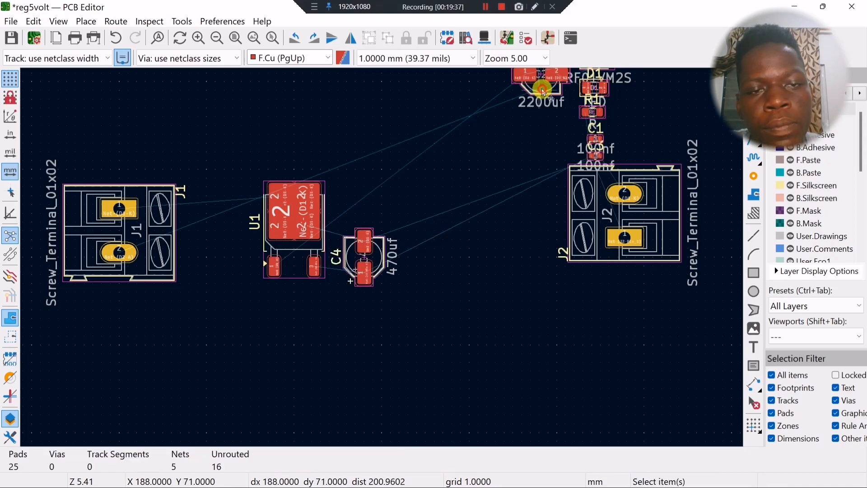
left_click_drag(542, 90, 484, 120)
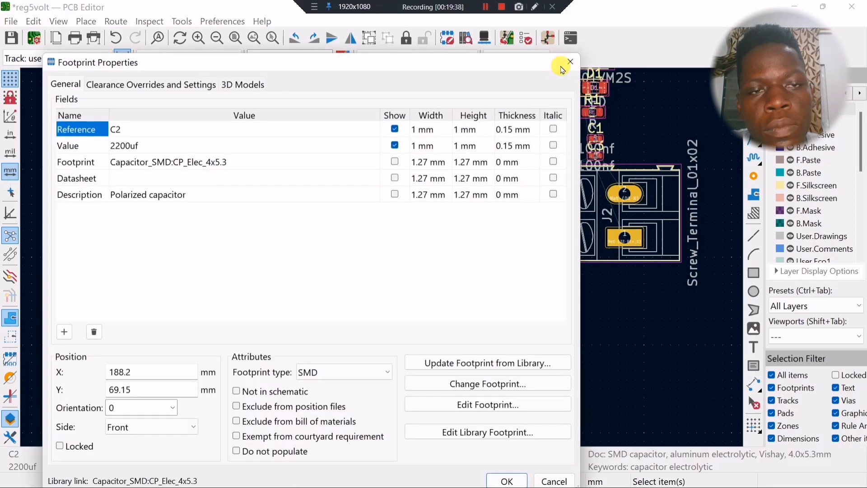
left_click(562, 65)
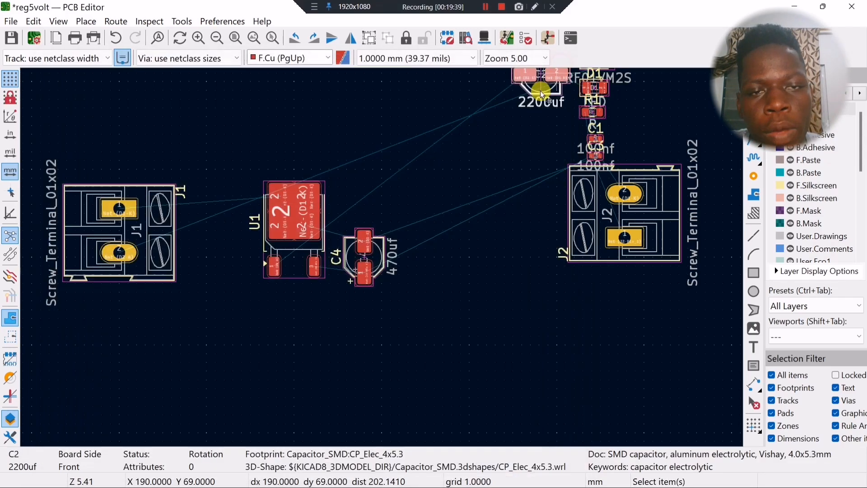
left_click_drag(538, 86, 225, 237)
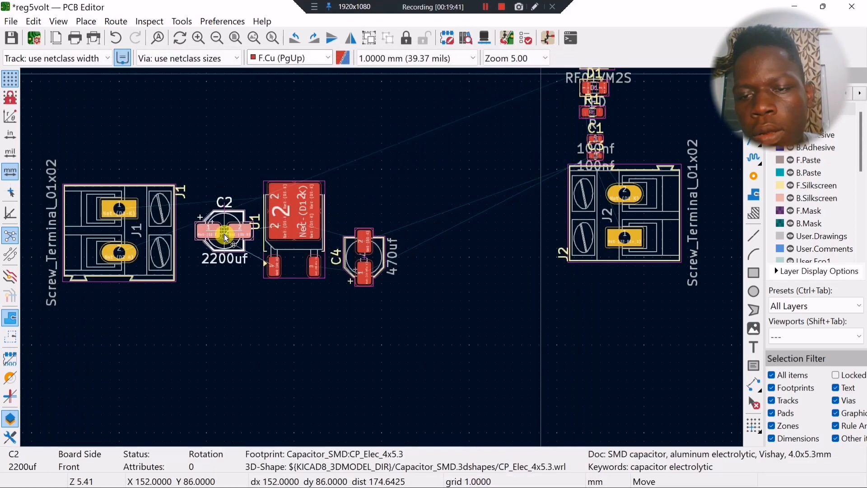
key("e")
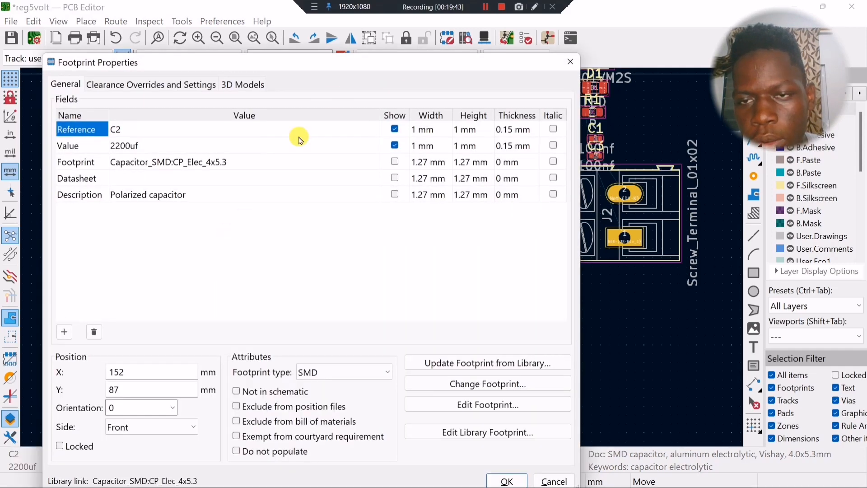
left_click(570, 63)
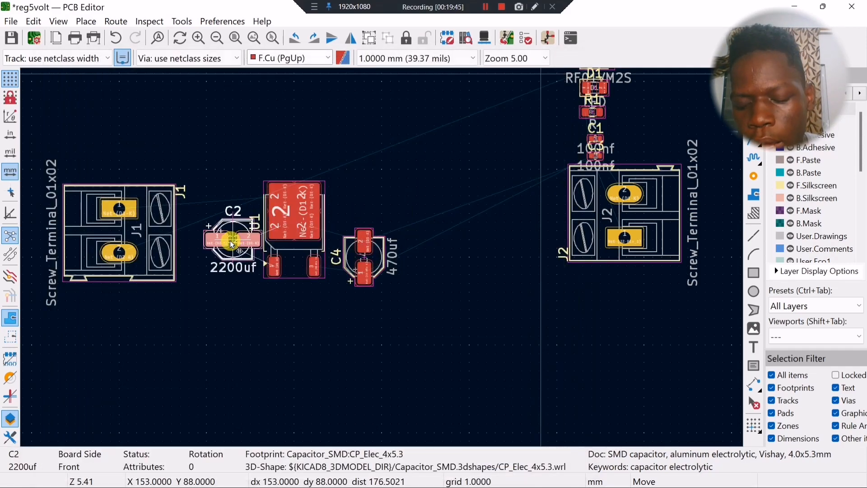
key("r")
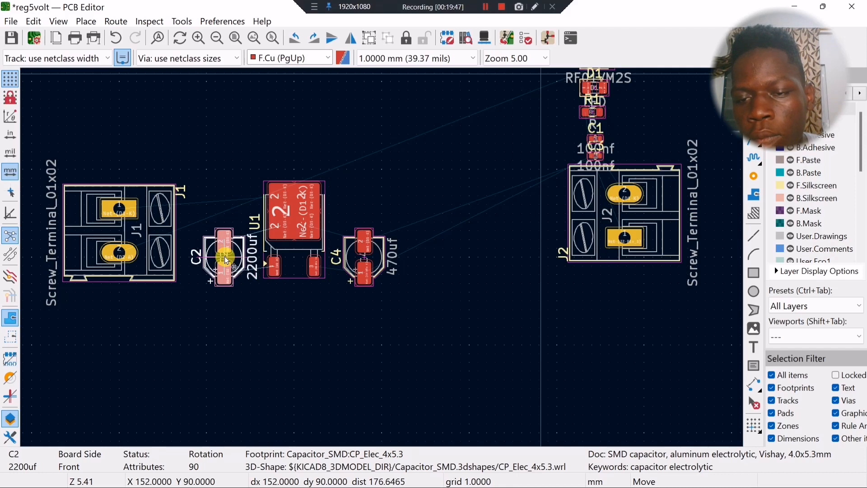
left_click(226, 261)
left_click(373, 208)
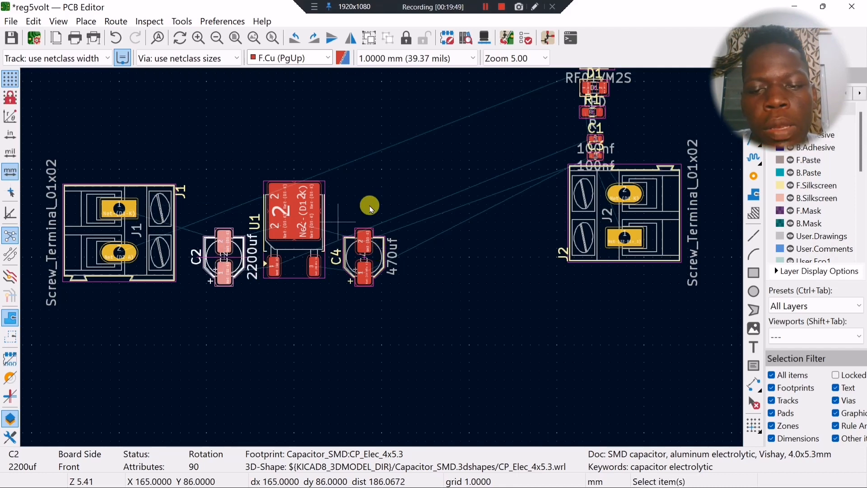
Move diode D2 from the stack above J2 to the space beside J1, above C2.
left_click(590, 94)
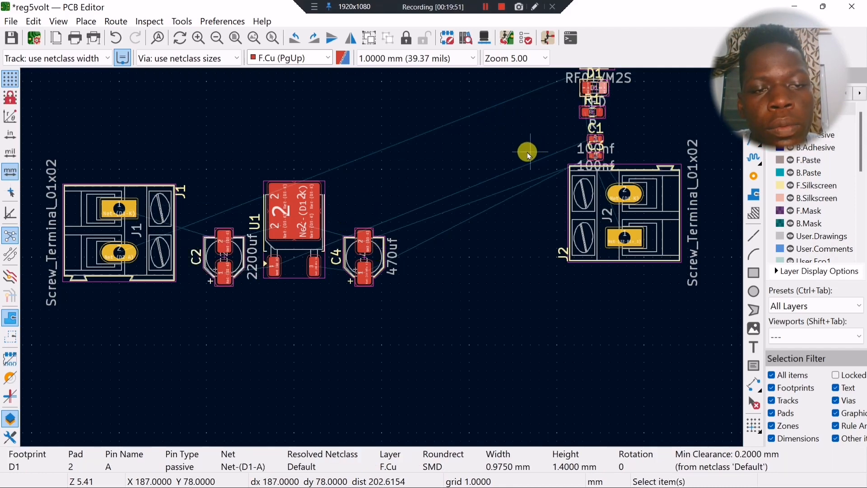
middle_click_drag(495, 178, 484, 238)
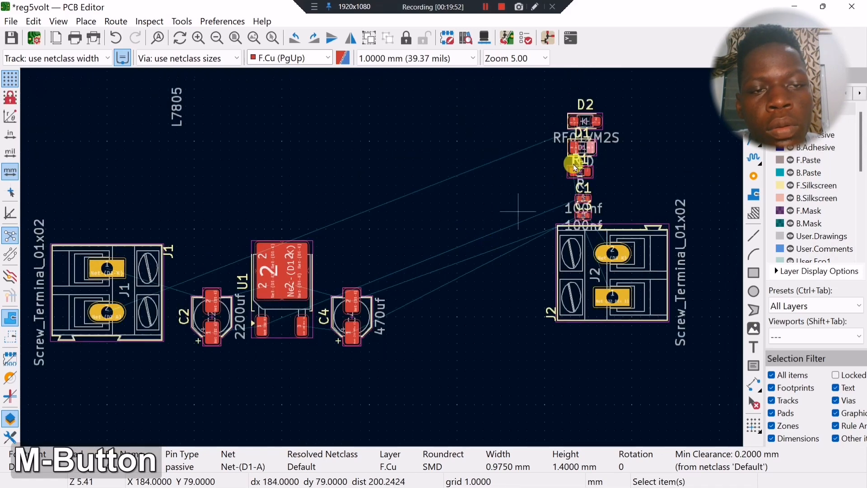
left_click(591, 123)
key("m")
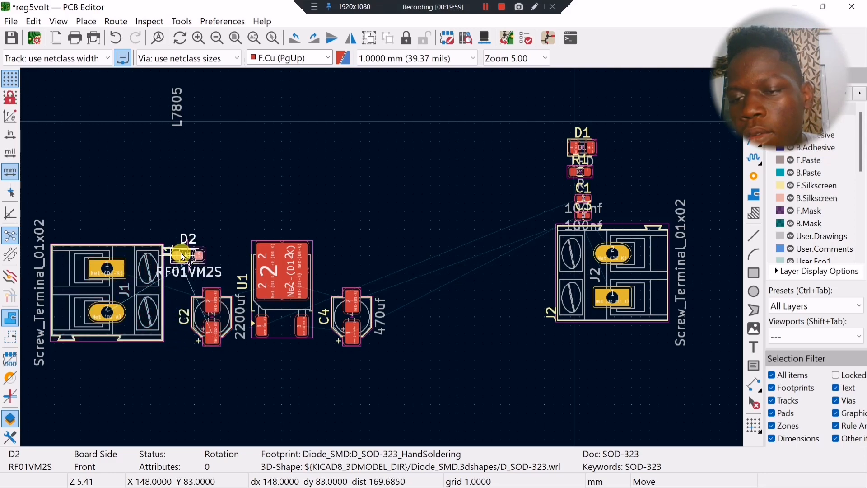
left_click(183, 256)
Rotate diode D2 180 degrees and shift it slightly up beside J1.
scroll(183, 256, "up", 4)
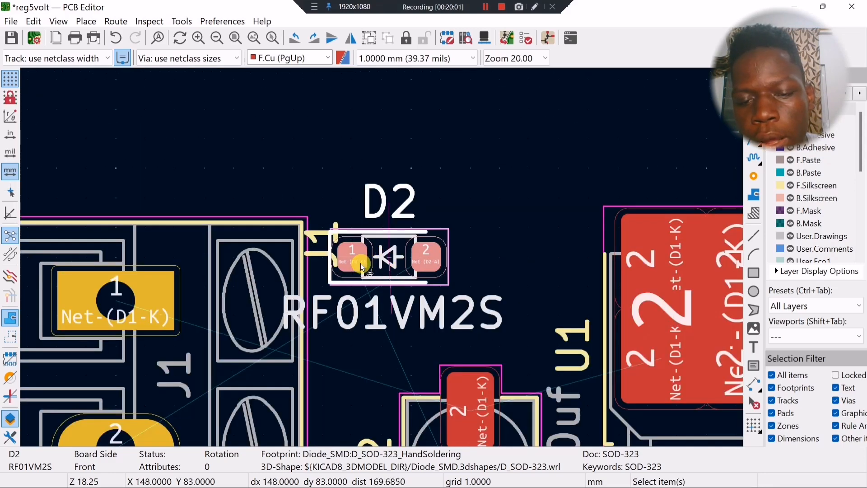
left_click_drag(362, 266, 361, 235)
key("r")
key("r")
left_click(372, 218)
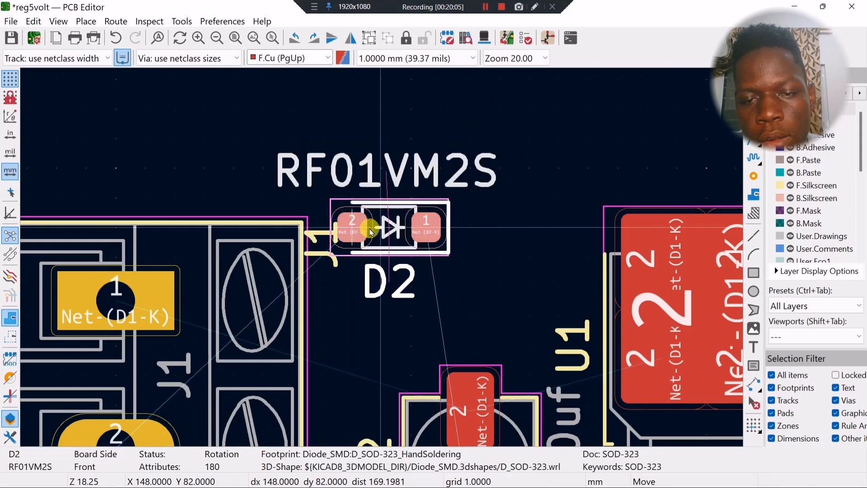
left_click(371, 232)
Move LED D1 beside the top of U1, above C4, with its rotation at 0 degrees.
scroll(449, 167, "down", 3)
middle_click_drag(409, 226, 343, 166)
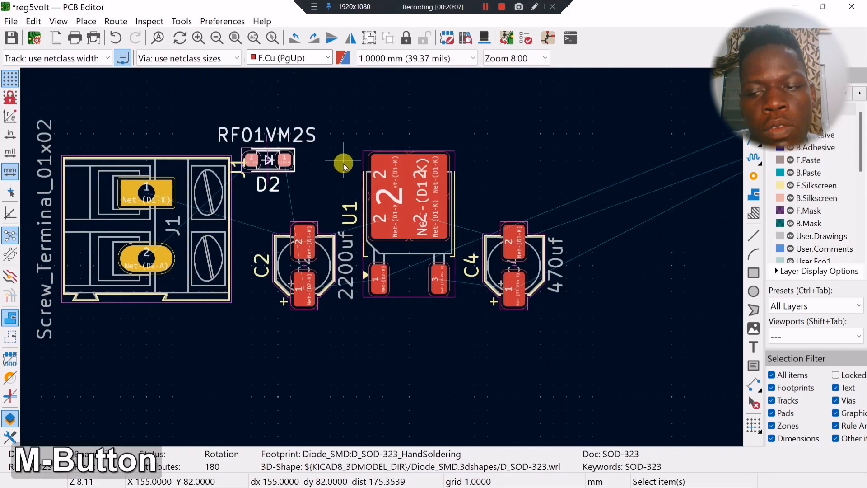
scroll(613, 149, "down", 2)
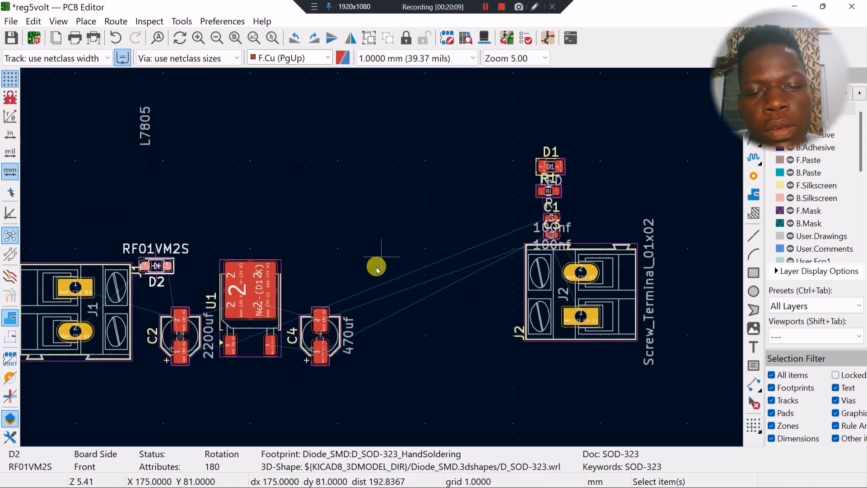
left_click(550, 166)
left_click(551, 168)
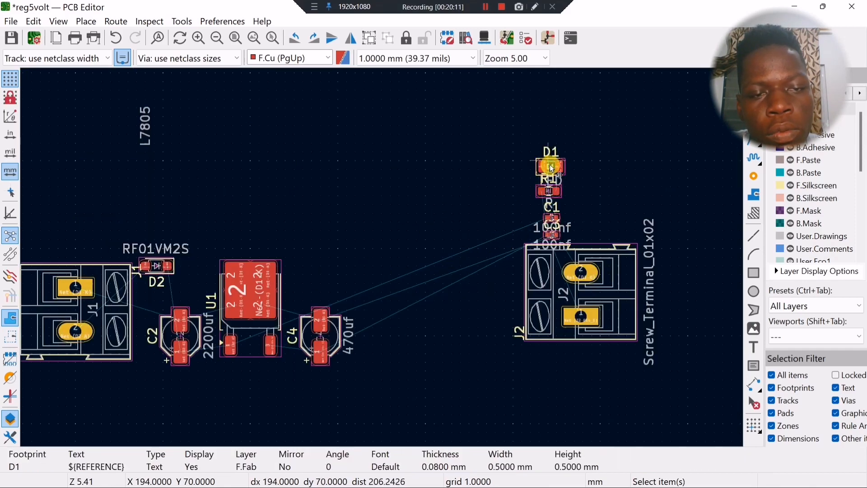
left_click(544, 169)
key("r")
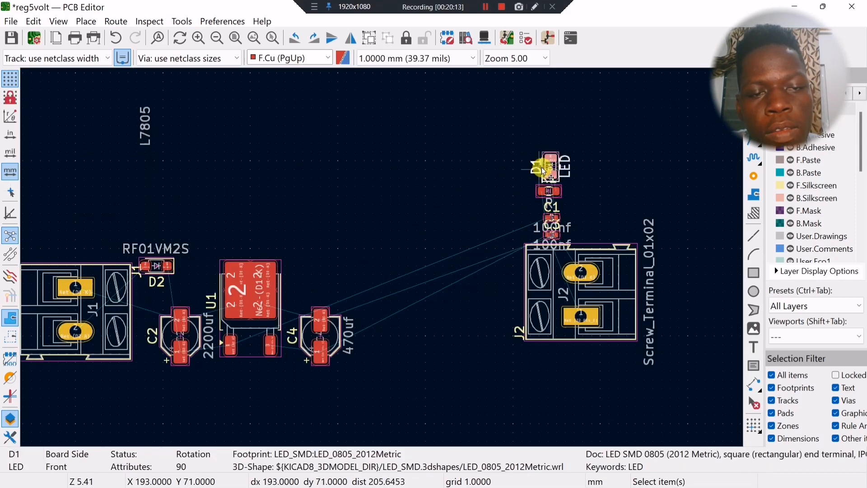
left_click_drag(552, 171, 309, 282)
key("r")
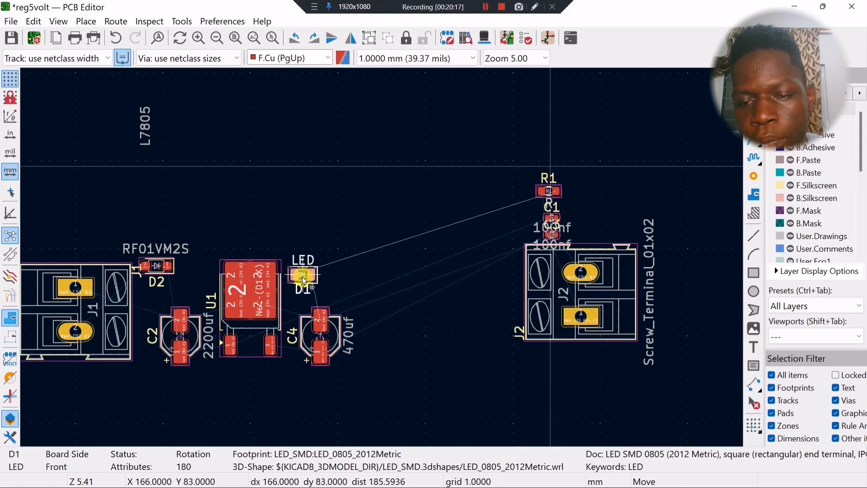
scroll(309, 282, "up", 6)
key("r")
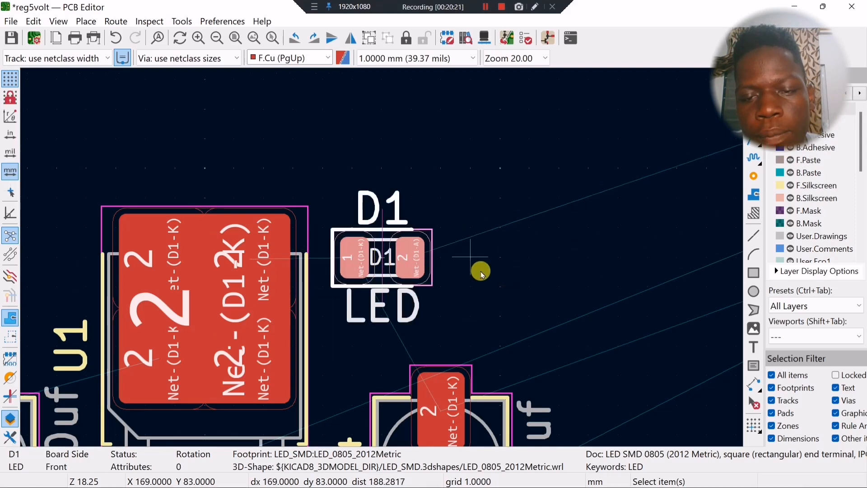
Move resistor R1 next to LED D1, on the side facing J2.
scroll(506, 226, "down", 1)
scroll(535, 173, "down", 2)
left_click(537, 203)
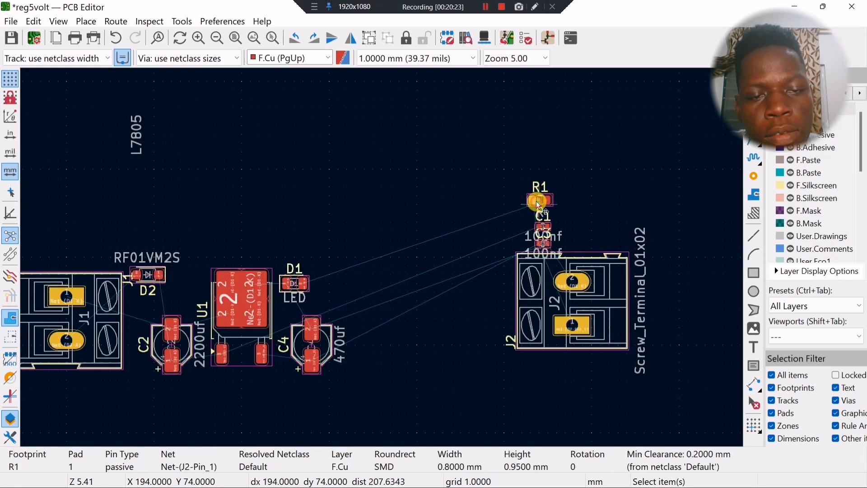
key("m")
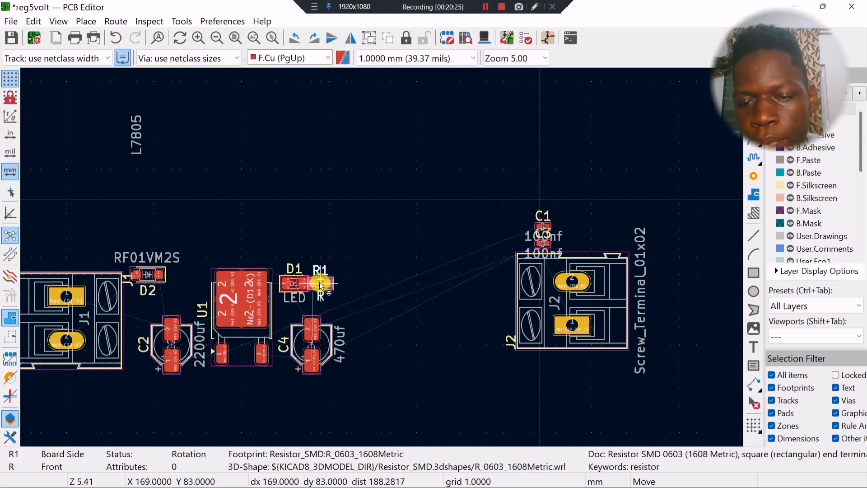
scroll(323, 283, "up", 3)
left_click(380, 254)
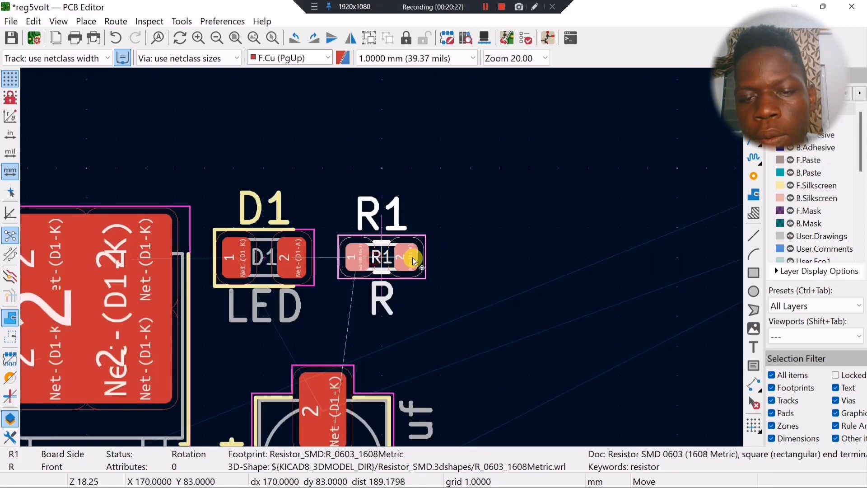
Move the 100nf capacitors into place: C1 between J1 and C2, C3 between U1 and C4.
scroll(381, 255, "down", 2)
left_click(677, 175)
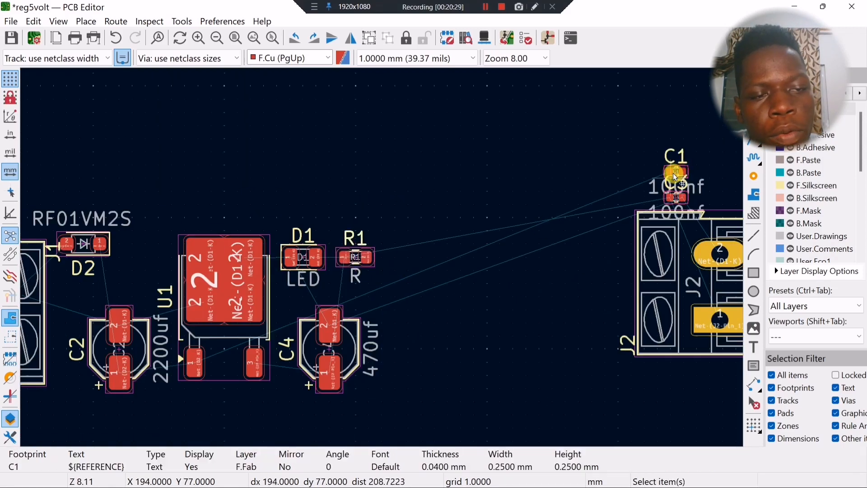
left_click(678, 175)
key("Escape")
left_click_drag(633, 134, 68, 403)
left_click_drag(662, 199, 282, 376)
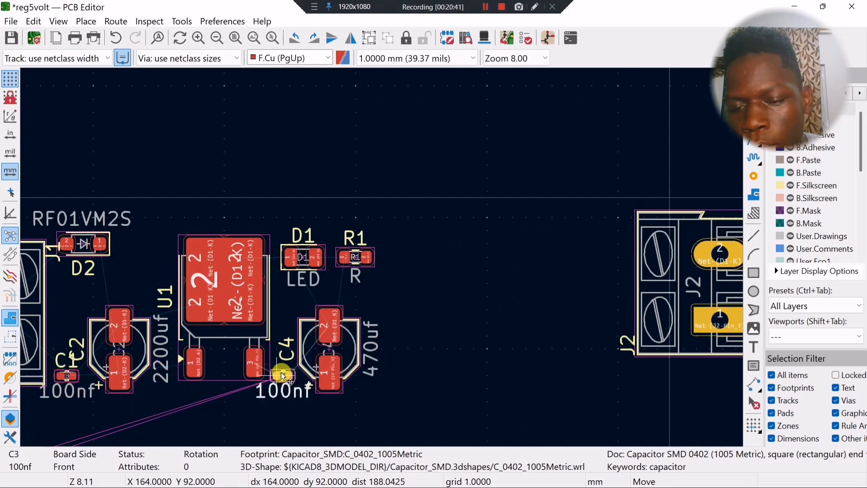
left_click(284, 375)
scroll(398, 255, "up", 2)
scroll(407, 250, "down", 2)
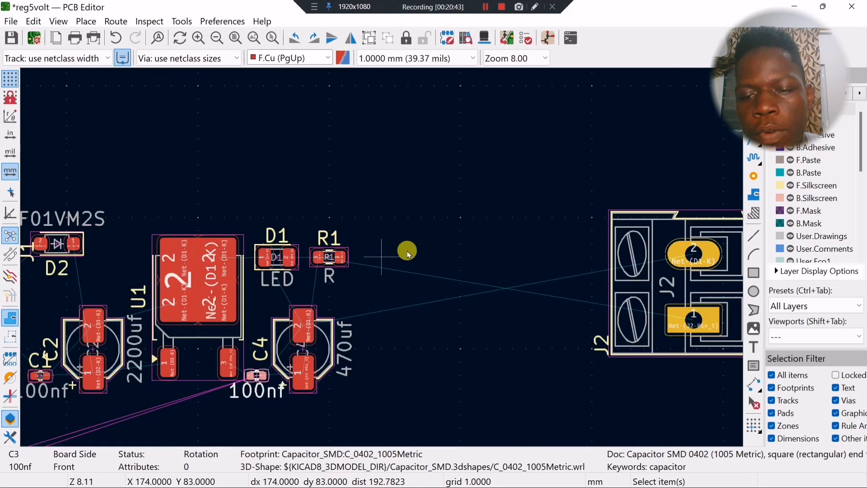
Move screw terminal J2 close to C4 and level with J1.
left_click(650, 262)
left_click_drag(650, 263, 445, 284)
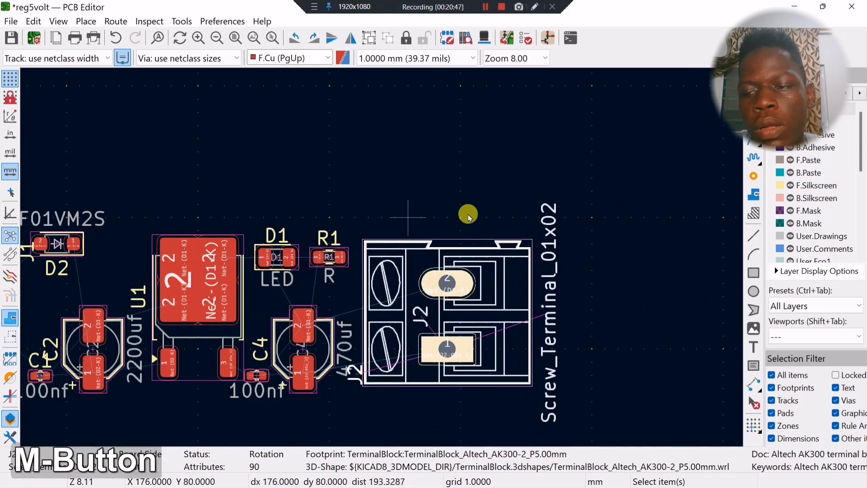
middle_click_drag(468, 212, 562, 199)
Shift diode D2 away from J1 so it sits directly above C2, level with D1.
left_click(289, 210)
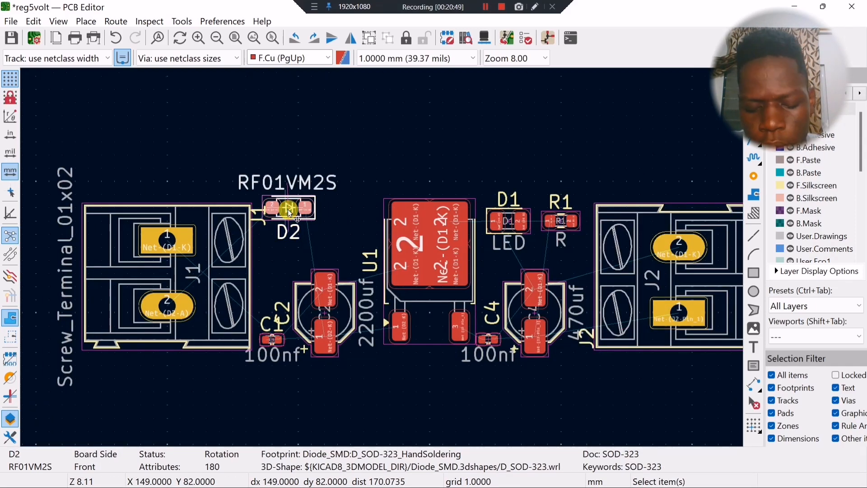
left_click_drag(290, 213, 325, 224)
left_click(344, 176)
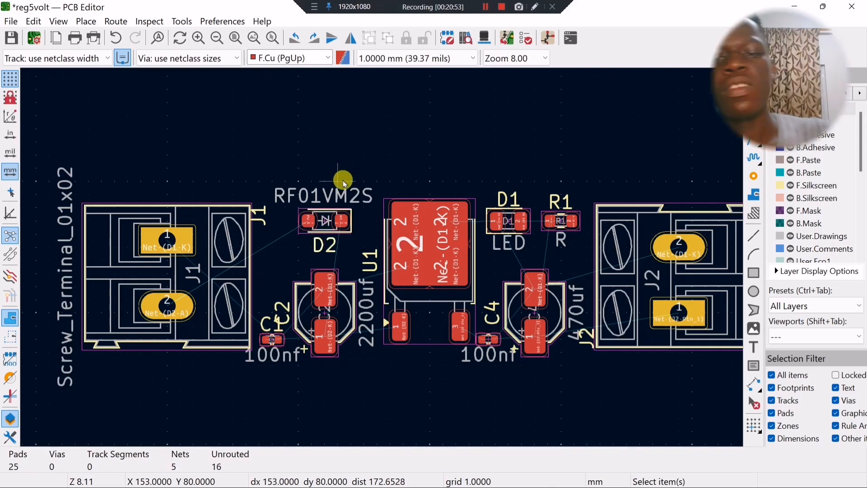
Delete the value texts of J1, J2 and D2, leaving their reference designators.
middle_click_drag(453, 152, 533, 120)
left_click(142, 199)
key("Delete")
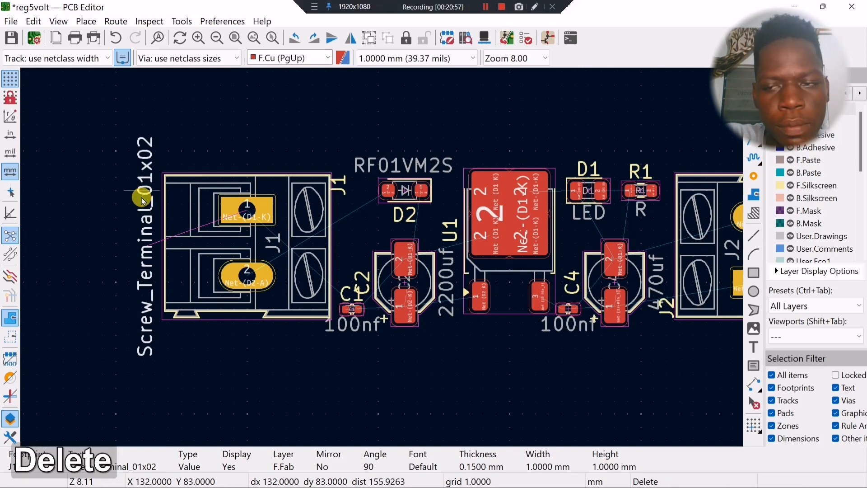
middle_click_drag(248, 147, 54, 158)
key("Delete")
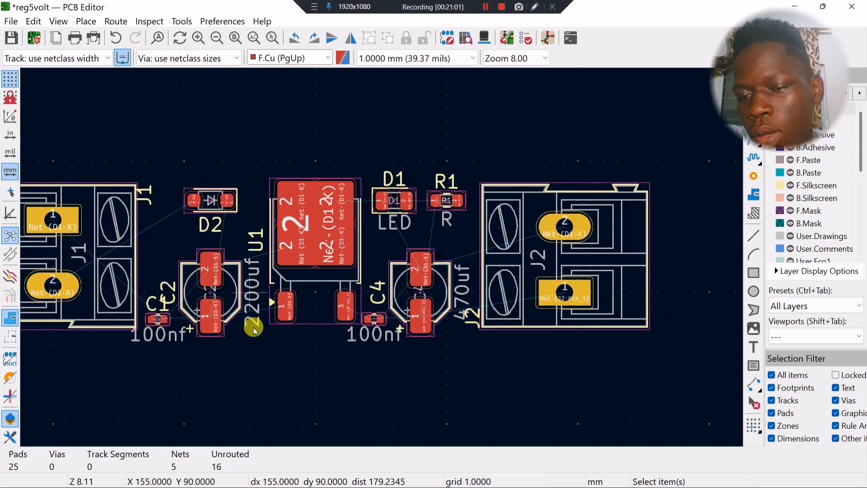
Move the C2 reference text up, clear of the C1 label.
middle_click_drag(173, 316, 253, 310)
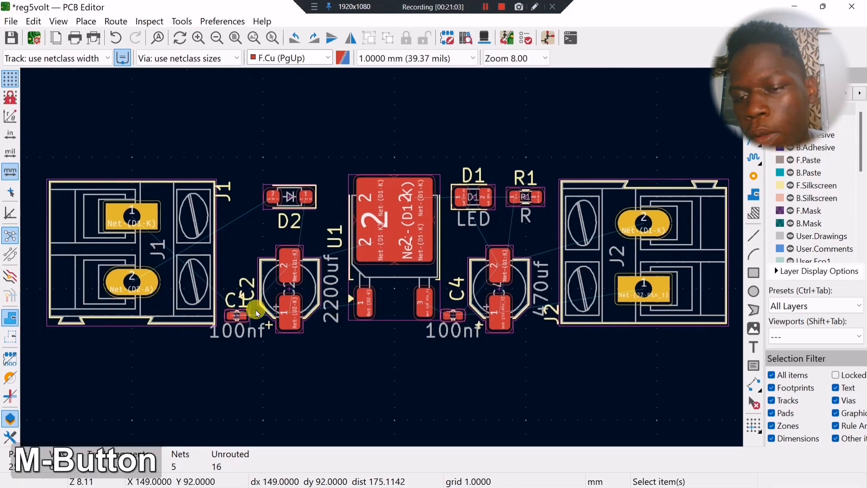
scroll(244, 302, "up", 4)
left_click(308, 213)
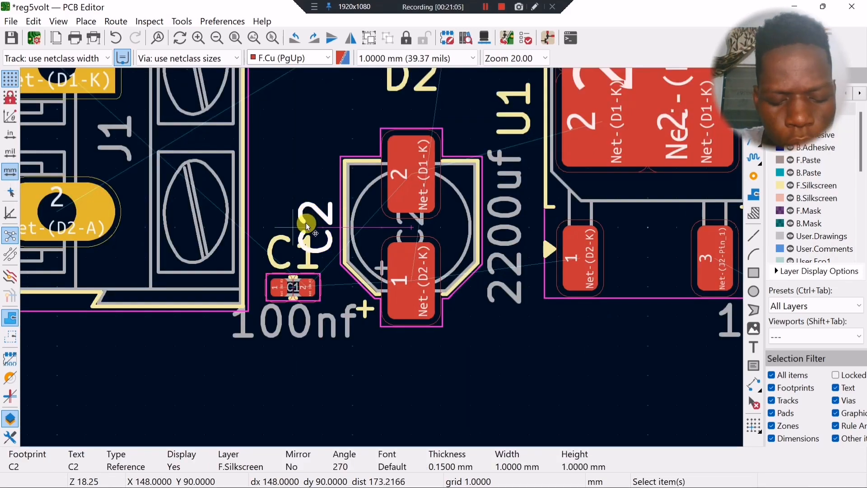
key("m")
left_click(322, 197)
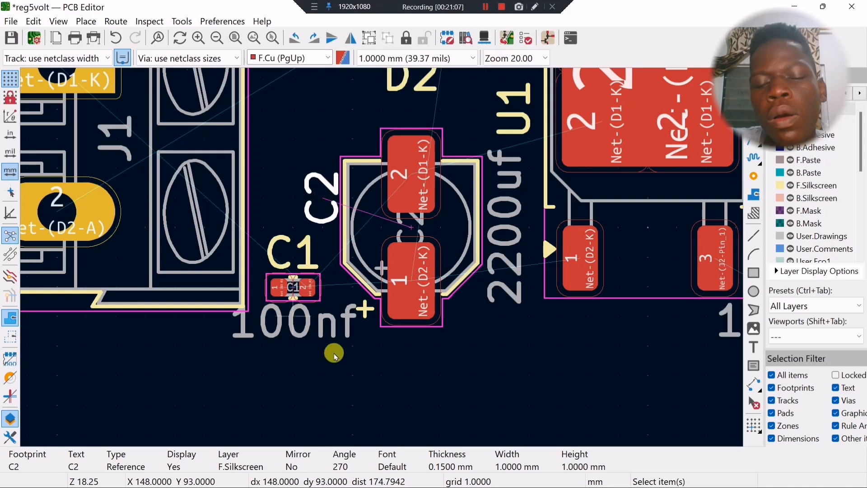
scroll(355, 343, "down", 1)
middle_click_drag(342, 240, 462, 330)
scroll(462, 329, "down", 1)
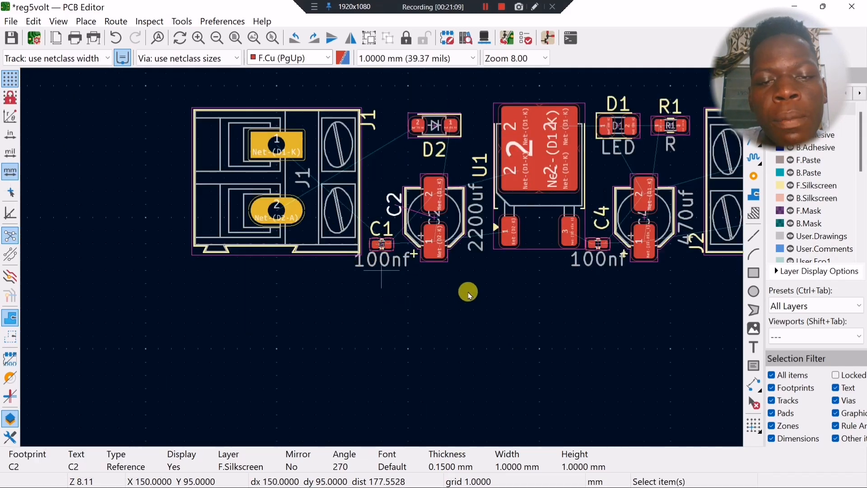
middle_click_drag(468, 293, 253, 296)
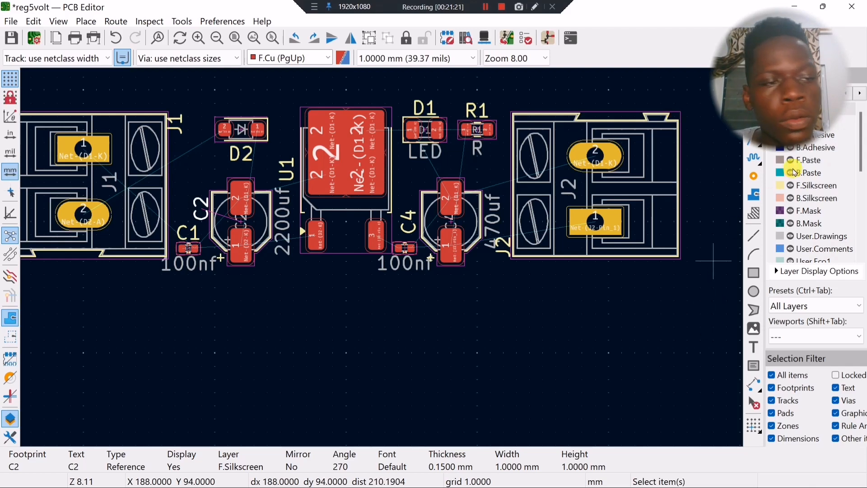
Route a 1 mm wide F.Cu track from pad 1 of J1 to pad 2 of C2.
middle_click_drag(463, 286, 602, 293)
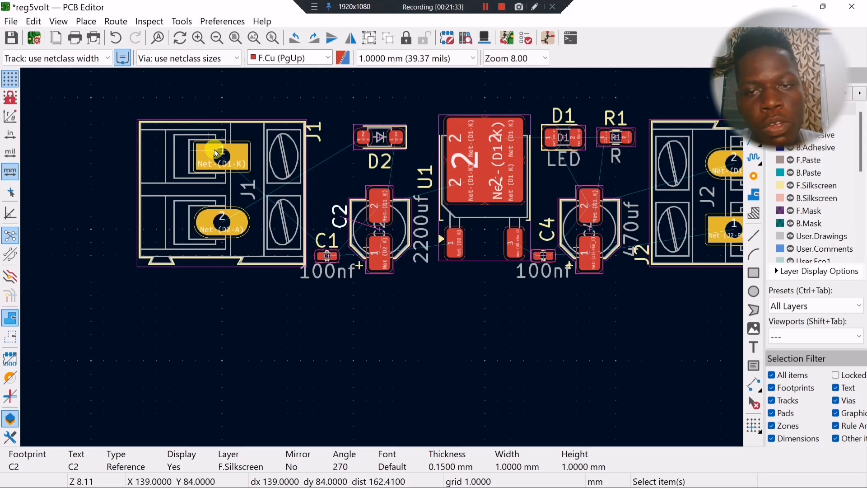
key("x")
scroll(307, 138, "up", 2)
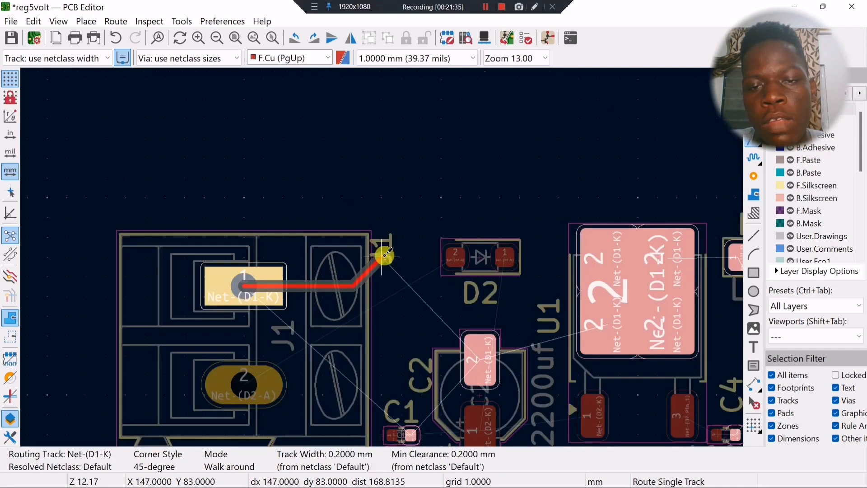
scroll(384, 256, "up", 1)
middle_click_drag(383, 310, 329, 141)
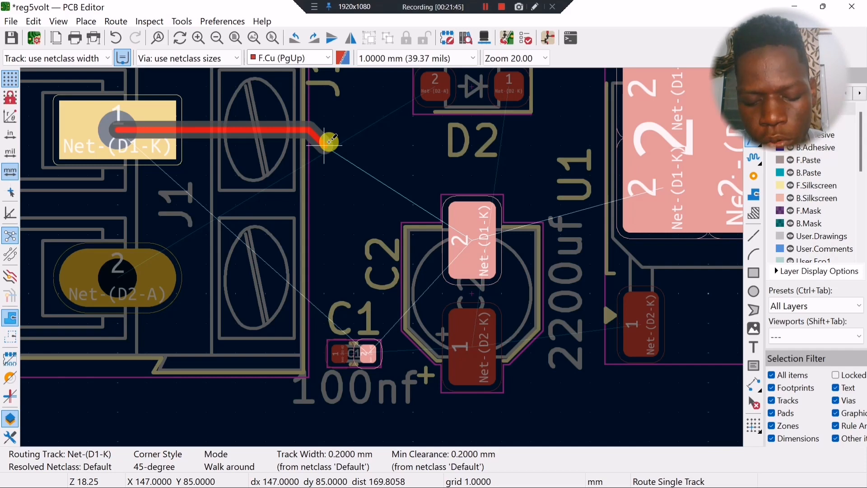
key("q")
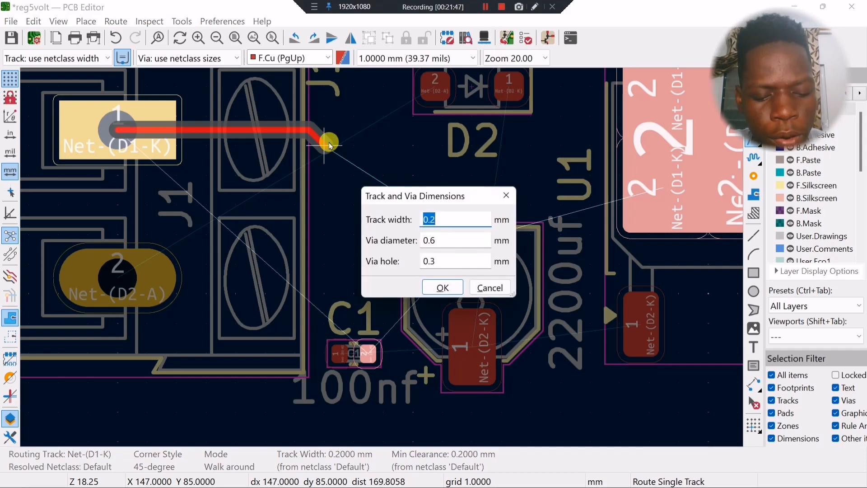
key("BackSpace")
type("1")
key("Return")
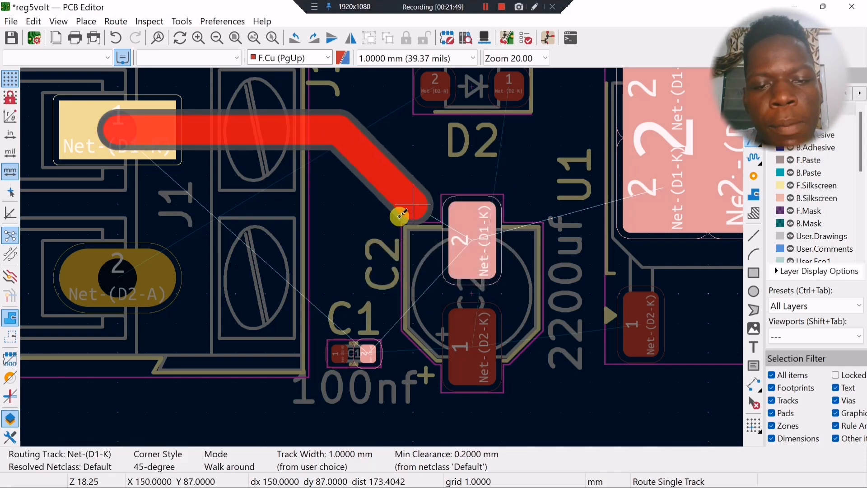
left_click(452, 222)
Route a 1 mm wide F.Cu track from pad 2 of J1 around the outside of pad 1, stopping just short of D2.
middle_click_drag(388, 242, 445, 266)
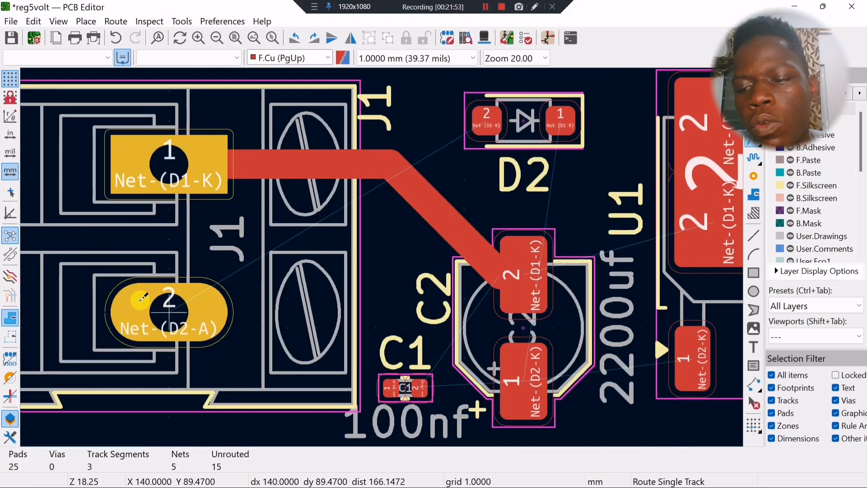
left_click(156, 312)
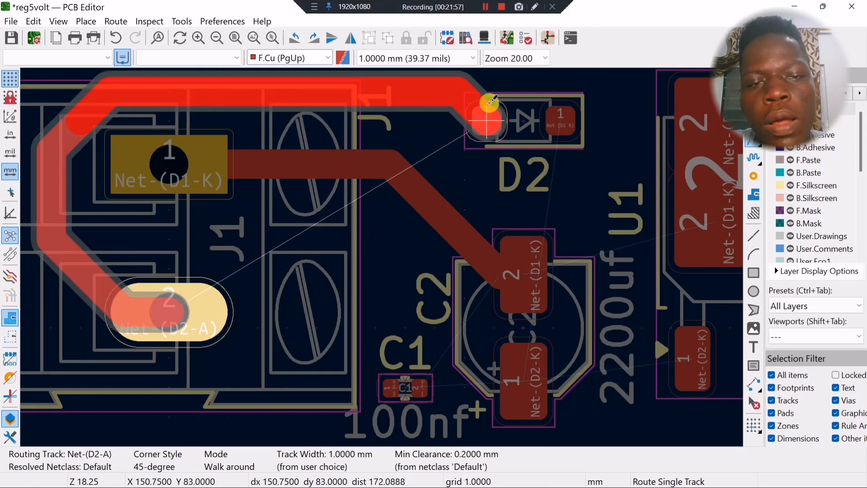
left_click(403, 117)
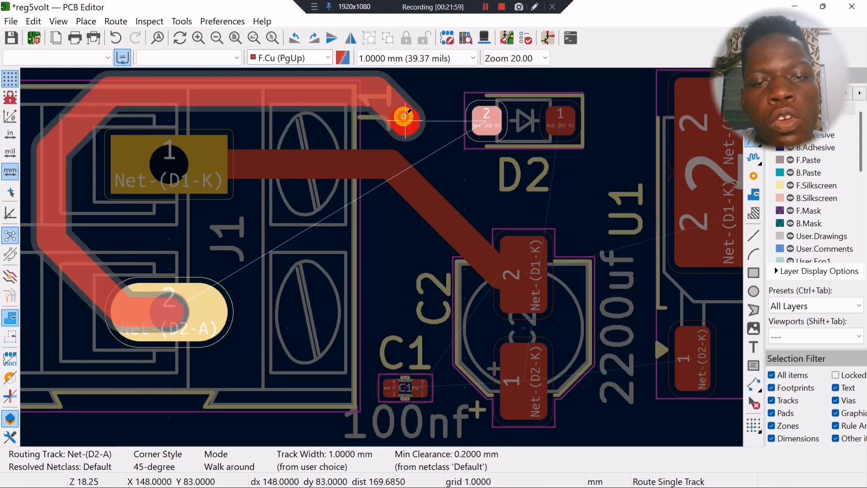
Set the track width to 0.5 mm and complete the J1 track into pad 2 of D2.
key("e")
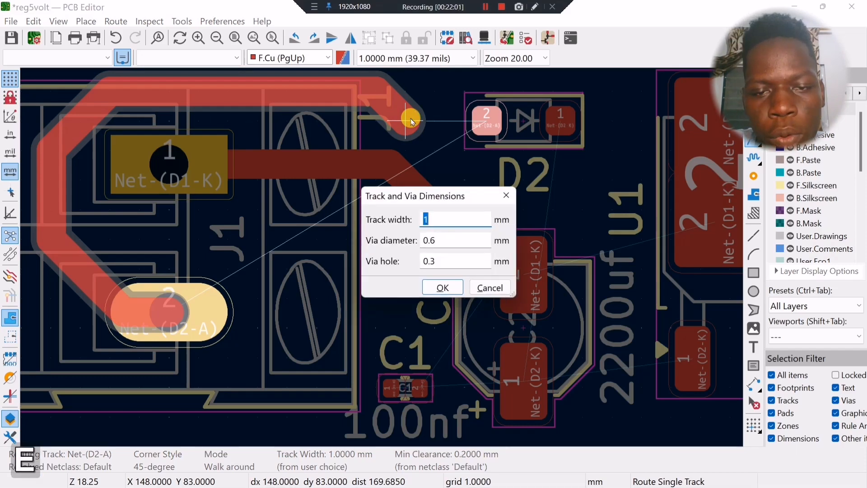
key("BackSpace")
type("0.5")
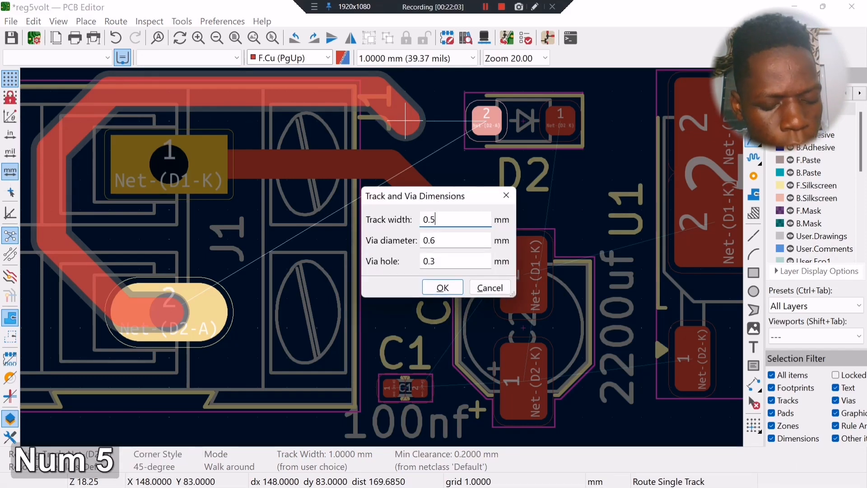
key("Return")
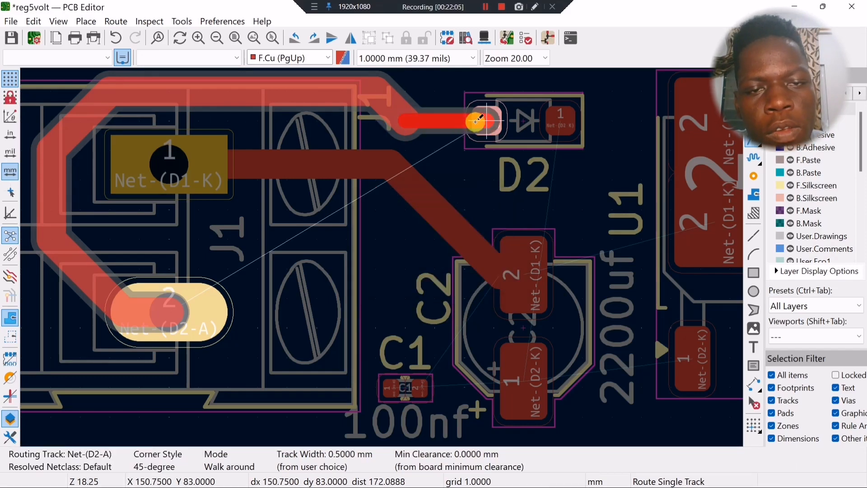
left_click(479, 121)
Route a 0.5 mm F.Cu track from pad 1 of D2 down beside C2 to pad 1 of C2.
scroll(479, 121, "down", 2)
middle_click_drag(480, 126, 469, 168)
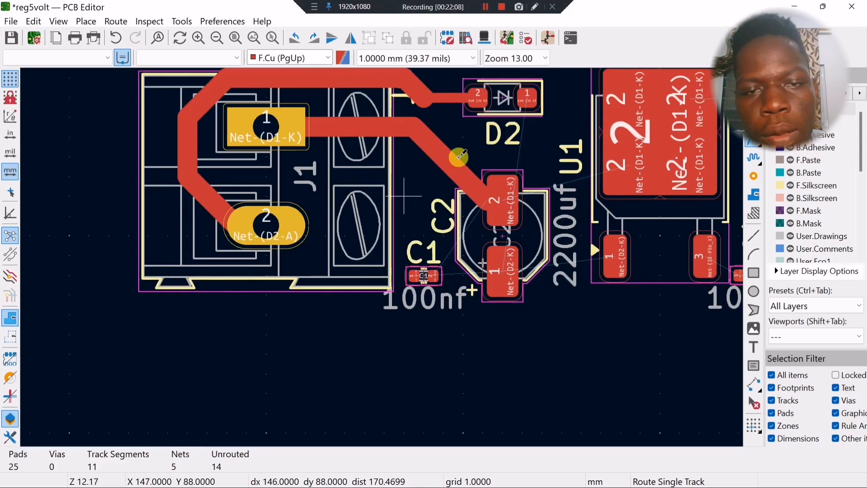
left_click(524, 100)
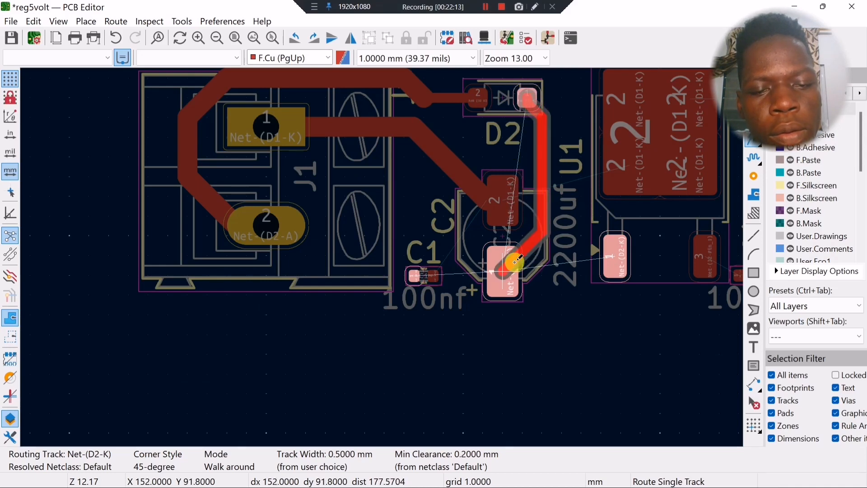
left_click(542, 236)
Branch the D2–C2 track to pad 1 of U1, and route a 0.5 mm track from pad 2 of C1 to pad 2 of C2.
left_click(545, 229)
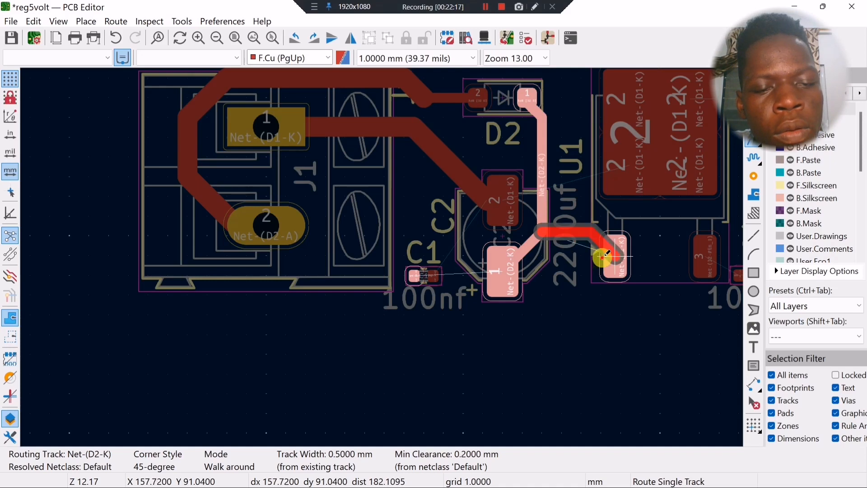
left_click(604, 253)
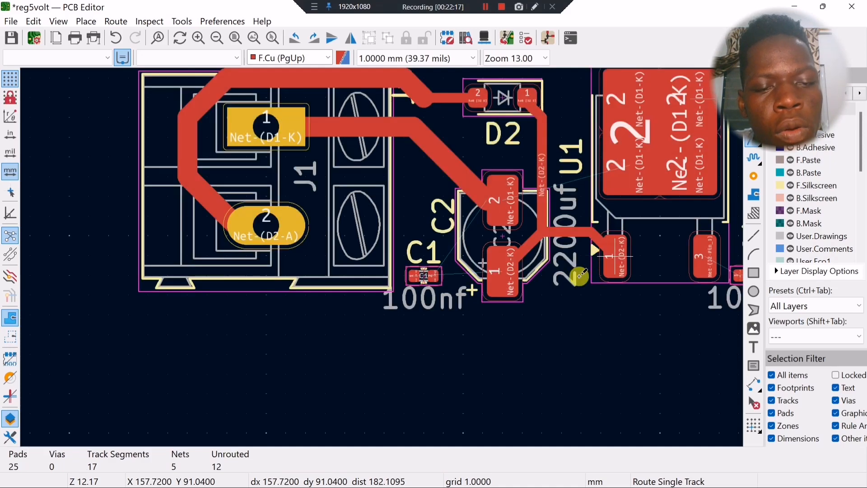
left_click(431, 274)
left_click(484, 202)
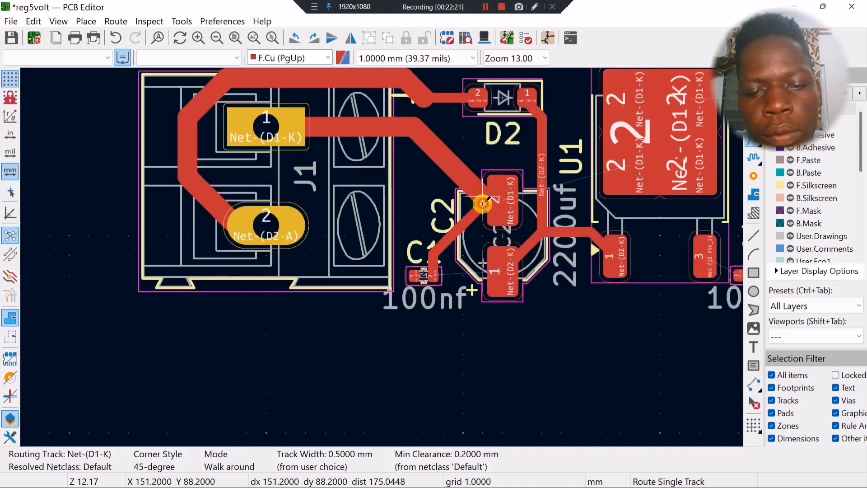
Start a 0.5 mm track at pad 1 of C1 and delete its diagonal segment, keeping the short stub below the pad.
left_click(413, 275)
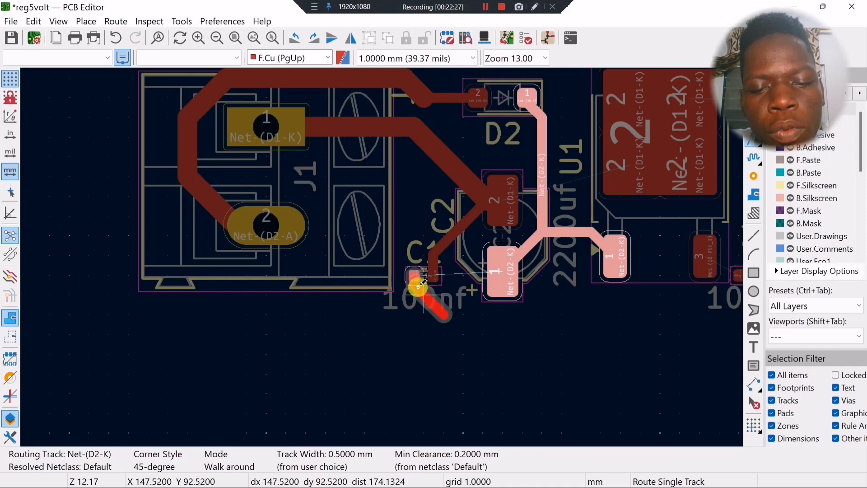
key("Escape")
scroll(429, 273, "up", 4)
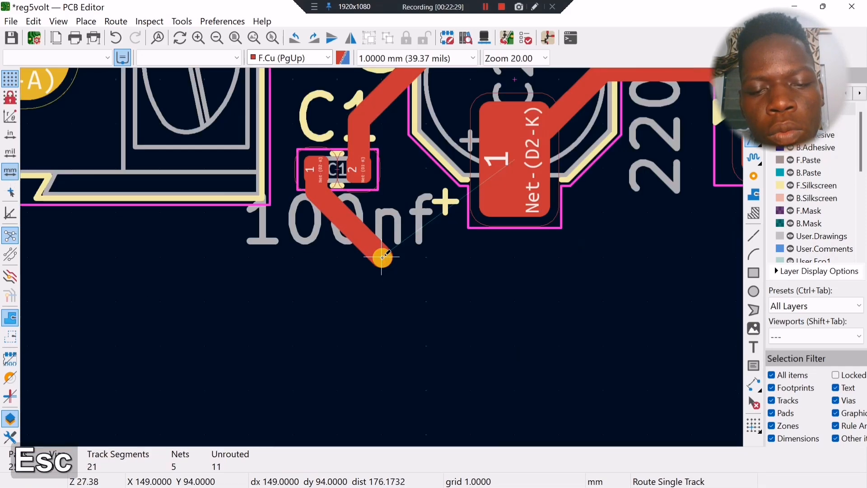
left_click(371, 245)
key("Delete")
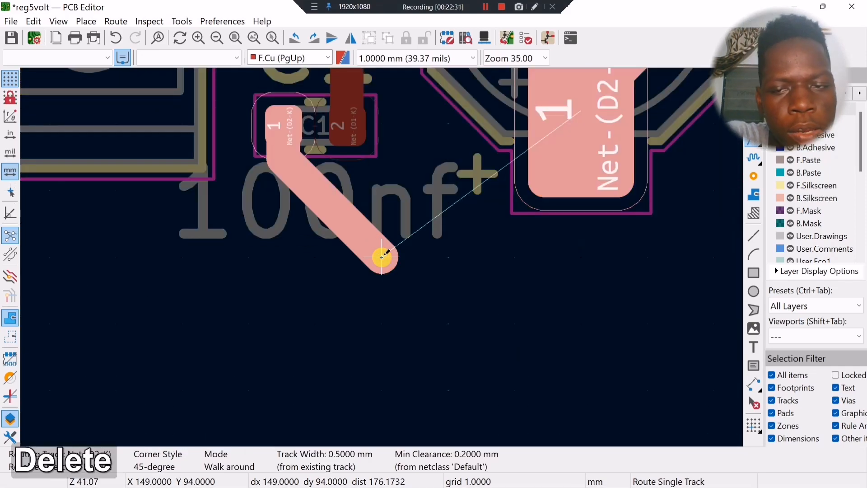
key("Escape")
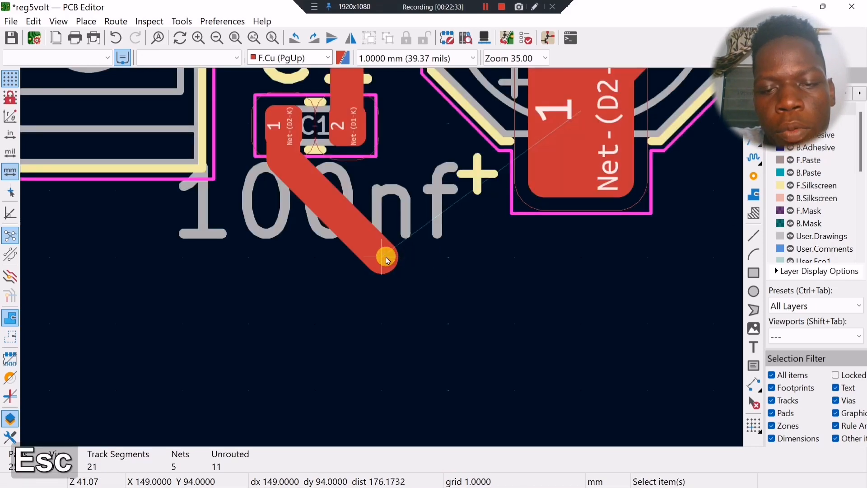
left_click(386, 260)
key("Delete")
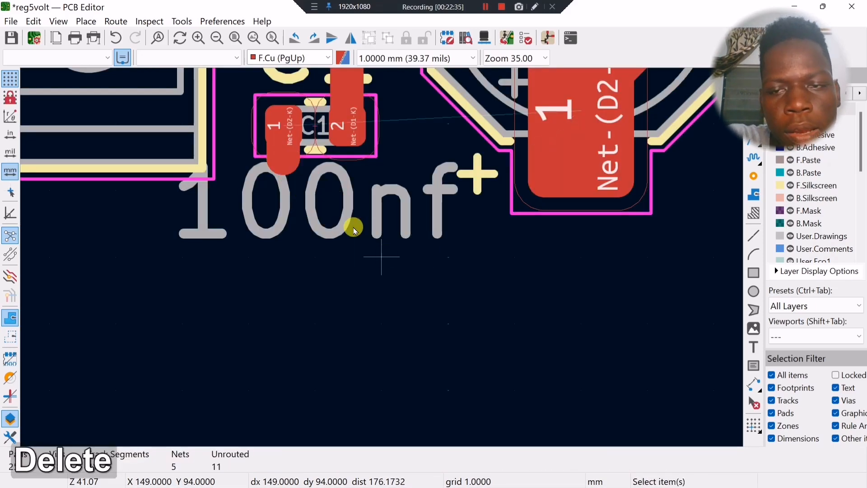
Route a 0.5 mm track from the stub below pad 1 of C1 to pad 1 of C2.
left_click(295, 159)
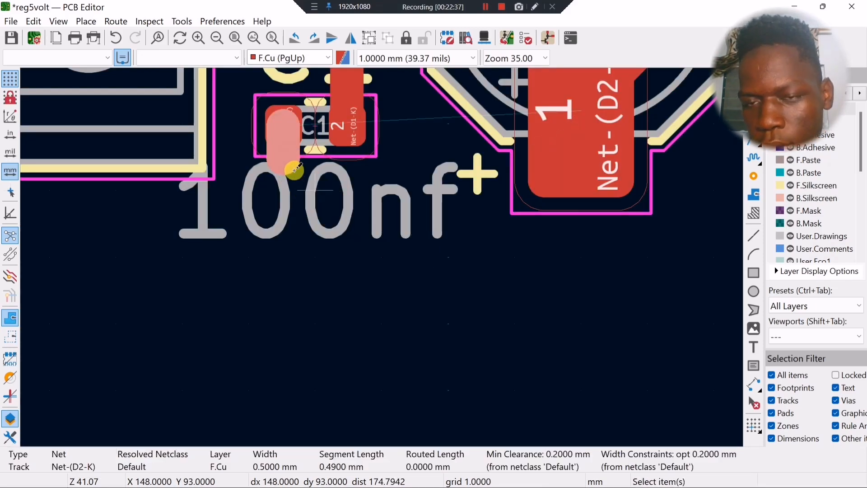
key("x")
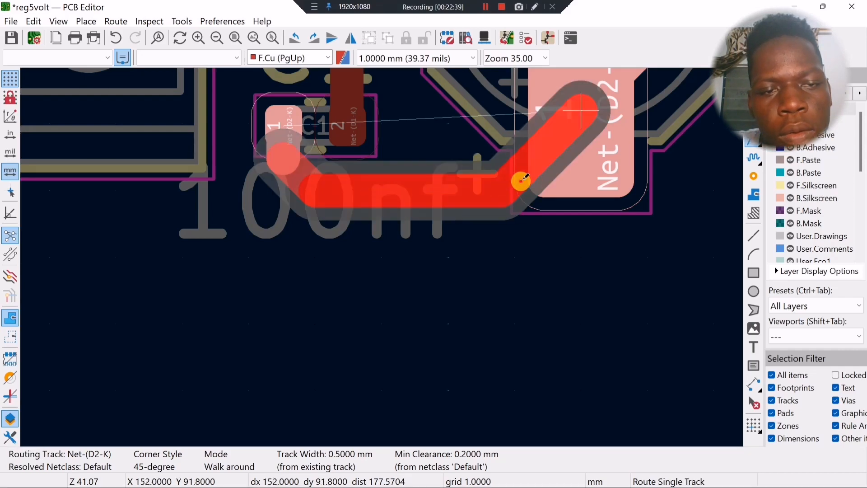
left_click(519, 180)
Route a 0.5 mm track from pad 2 of the 100nf capacitor between U1 and C4 to pad 2 of C4.
scroll(519, 180, "down", 2)
middle_click_drag(441, 285, 373, 247)
scroll(374, 248, "down", 1)
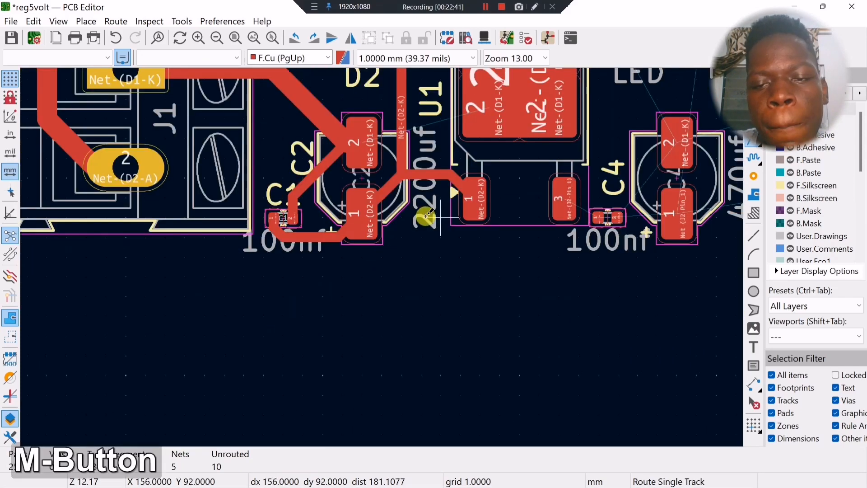
middle_click_drag(421, 229, 386, 259)
middle_click_drag(552, 242, 392, 243)
scroll(393, 243, "up", 3)
left_click(440, 256)
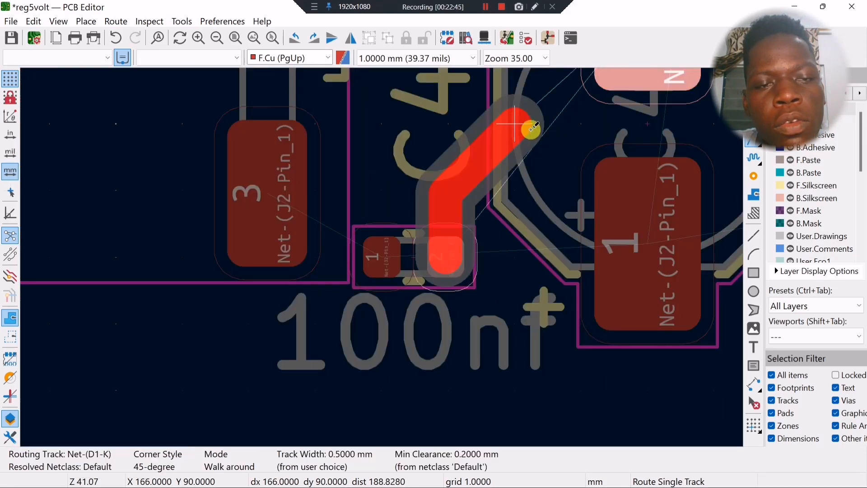
scroll(531, 129, "down", 2)
middle_click_drag(531, 129, 480, 140)
Route a 0.5 mm track from pad 1 of the 100nf capacitor beside C4 to pad 3 of U1.
left_click(373, 298)
left_click(359, 280)
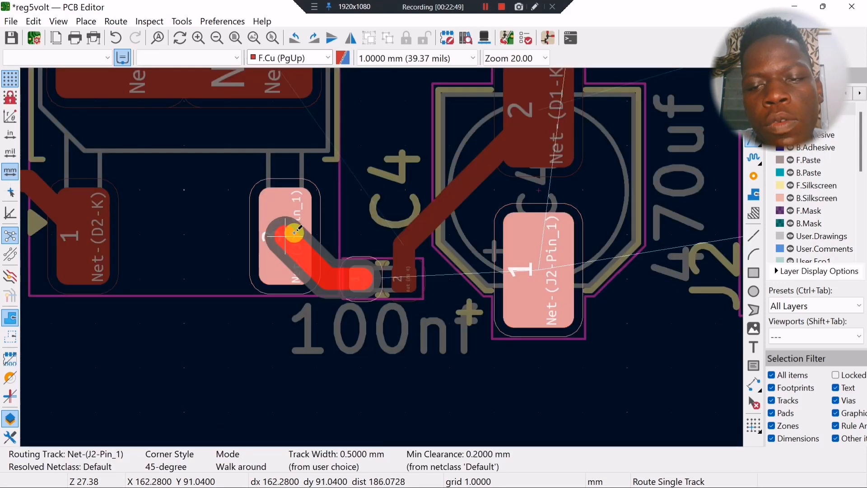
left_click(292, 234)
Route a 0.5 mm track from pad 1 of C4 up past its pad 2 to pad 1 of R1.
scroll(387, 258, "down", 2)
left_click(470, 253)
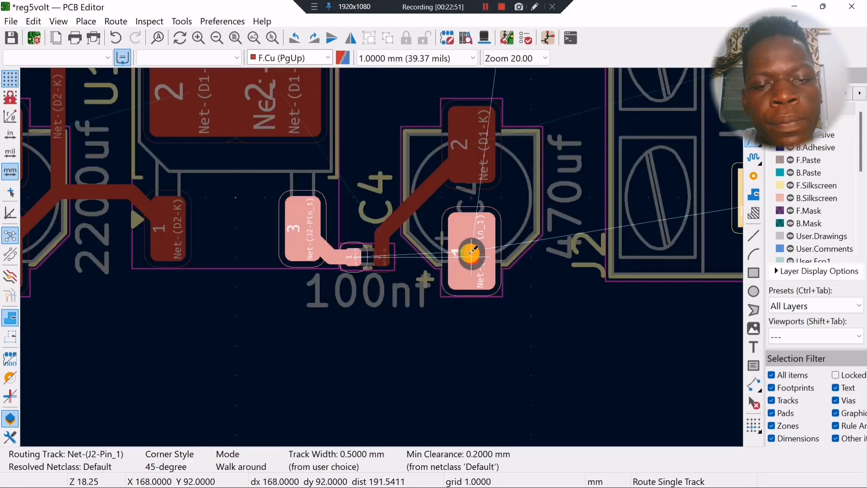
scroll(471, 252, "down", 2)
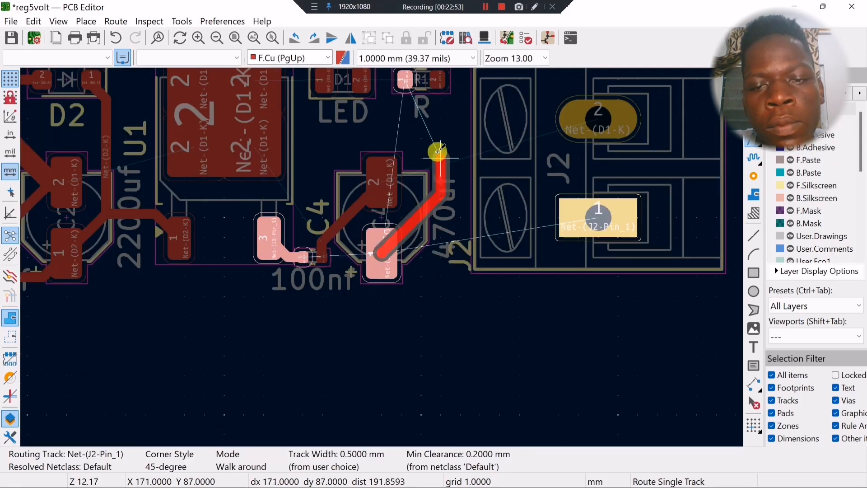
middle_click_drag(438, 151, 429, 226)
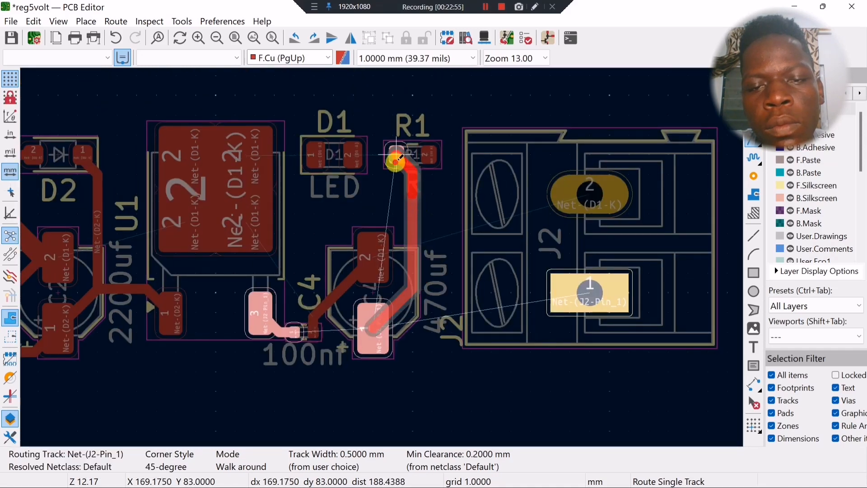
left_click(395, 159)
Route 0.5 mm tracks from pad 2 of R1 to pad 2 of D1, and from pad 1 of D1 to the large pad 2 of U1.
left_click(429, 153)
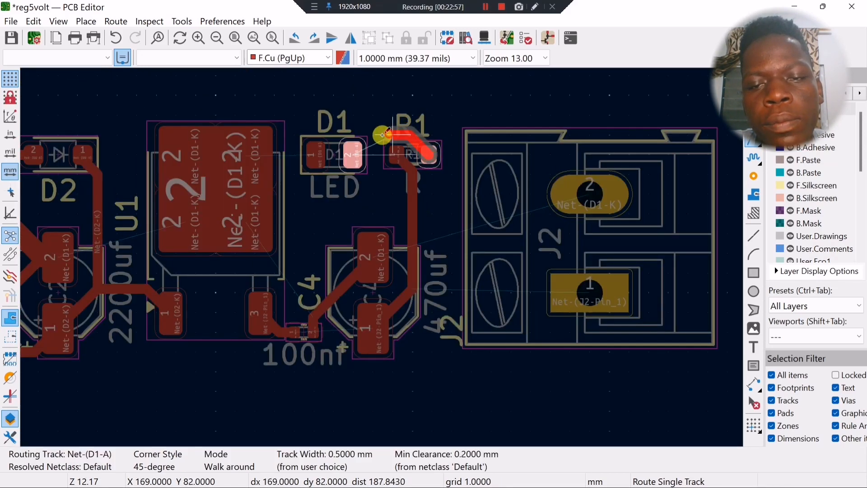
left_click(353, 149)
left_click(309, 151)
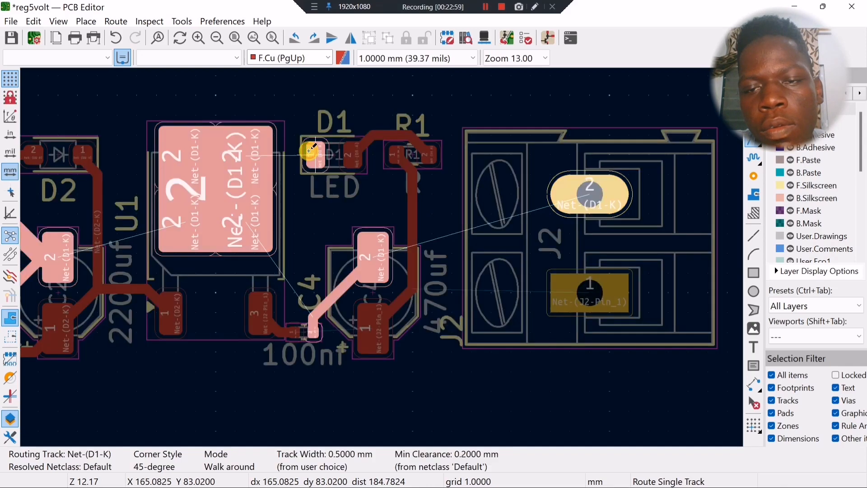
left_click(253, 156)
Route a 0.5 mm track from the large pad 2 of U1 to pad 2 of C4.
middle_click_drag(293, 227, 342, 137)
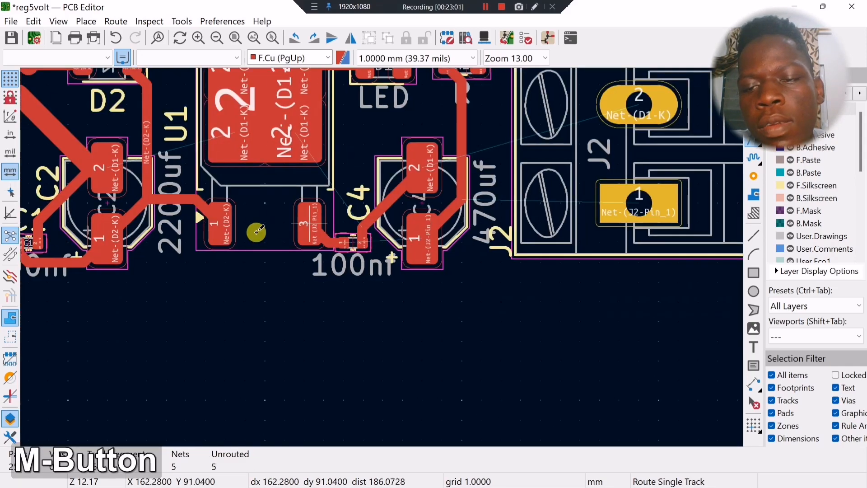
middle_click_drag(256, 232, 310, 178)
left_click(293, 184)
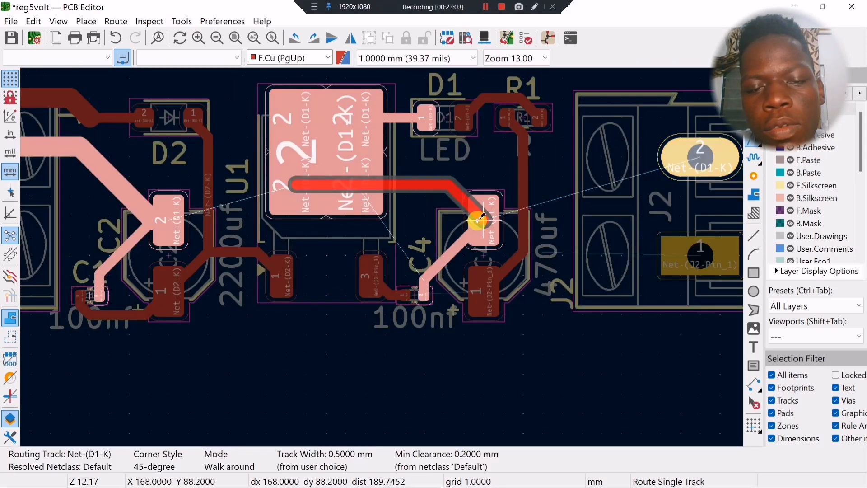
left_click(478, 219)
Route a 0.7 mm track from pad 2 of J2 up over R1 and D1 to the large pad 2 of U1.
middle_click_drag(513, 217, 526, 180)
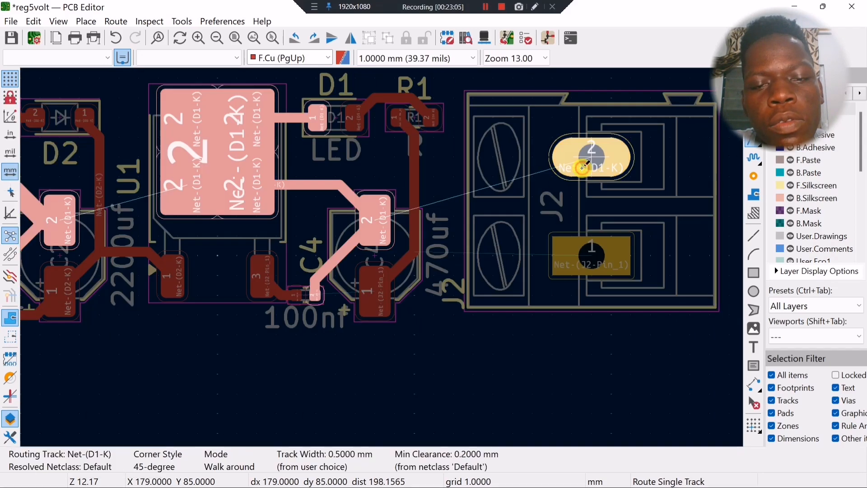
left_click(583, 167)
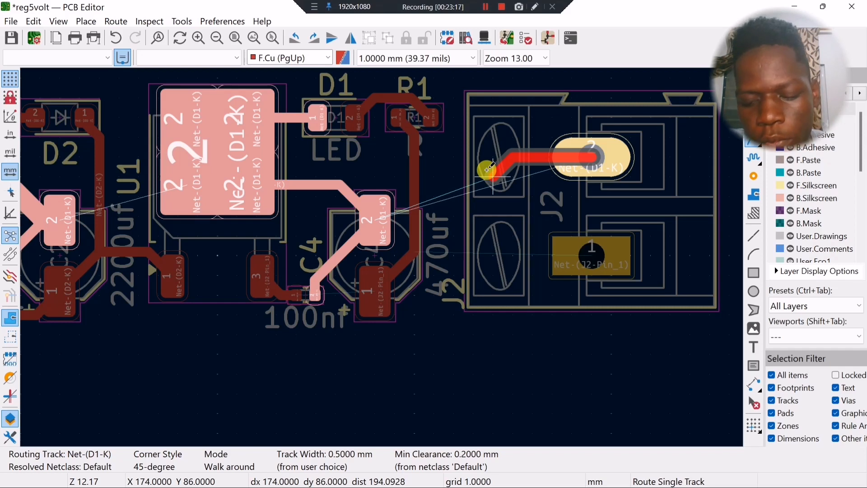
key("q")
key("BackSpace")
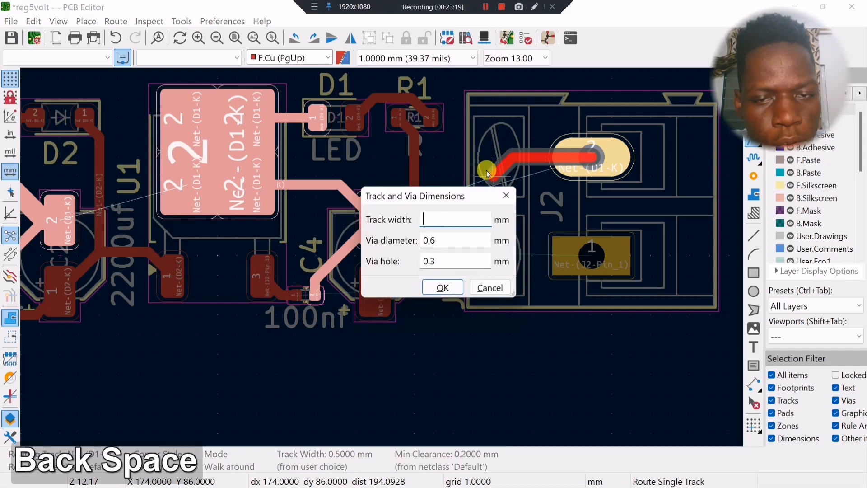
type("0.7")
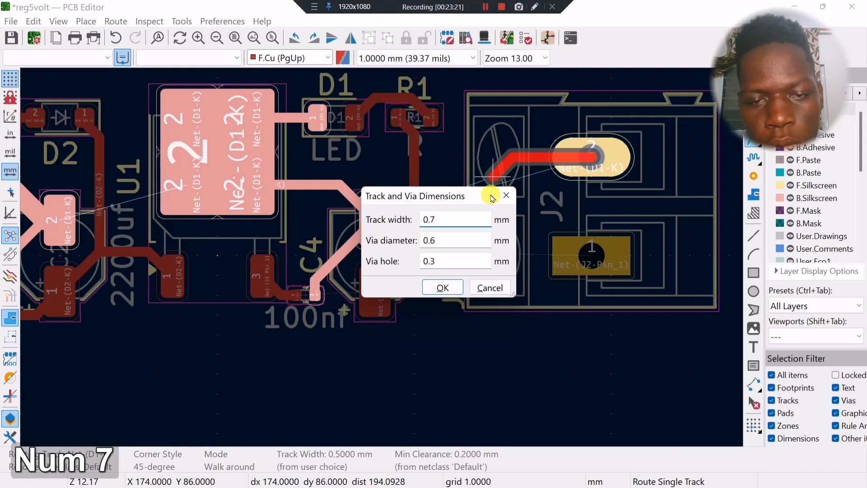
left_click(441, 286)
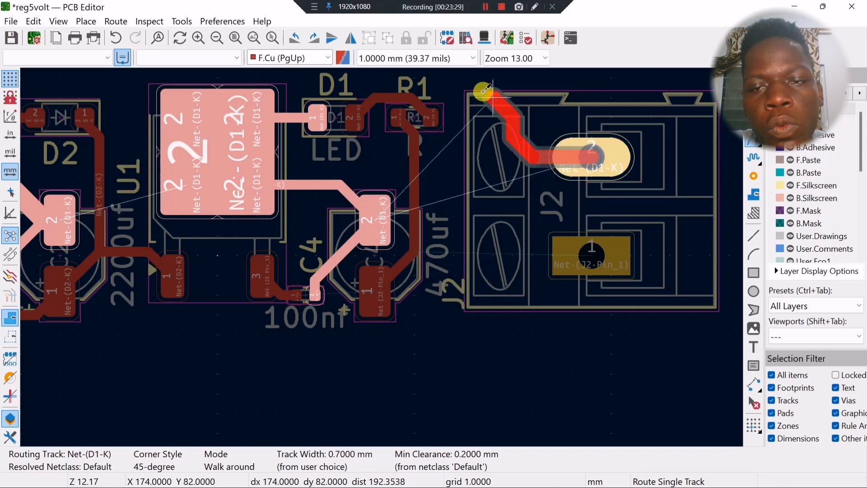
double_click(474, 93)
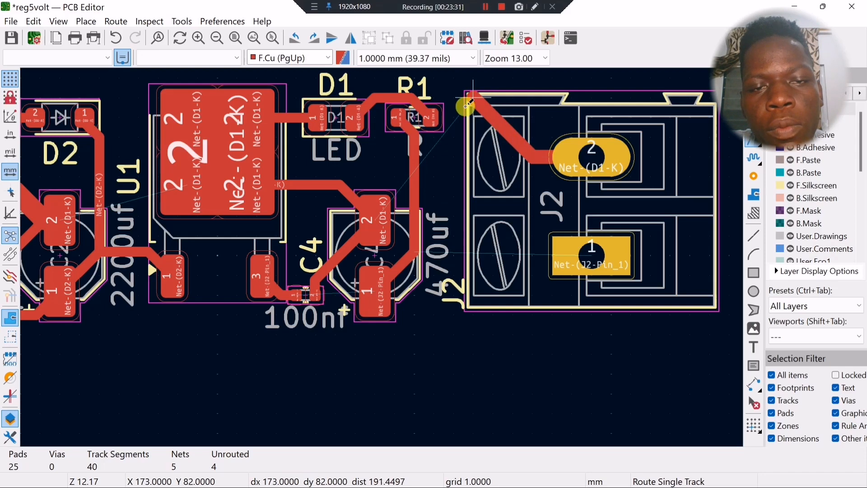
left_click(470, 97)
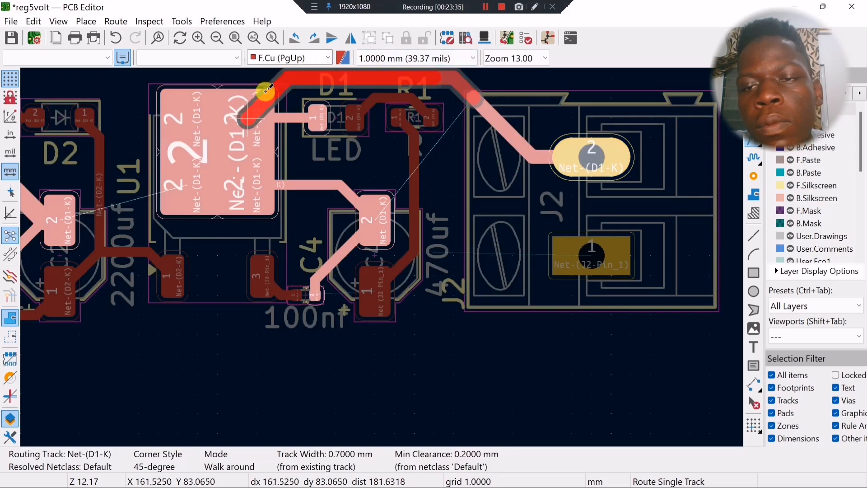
left_click(265, 90)
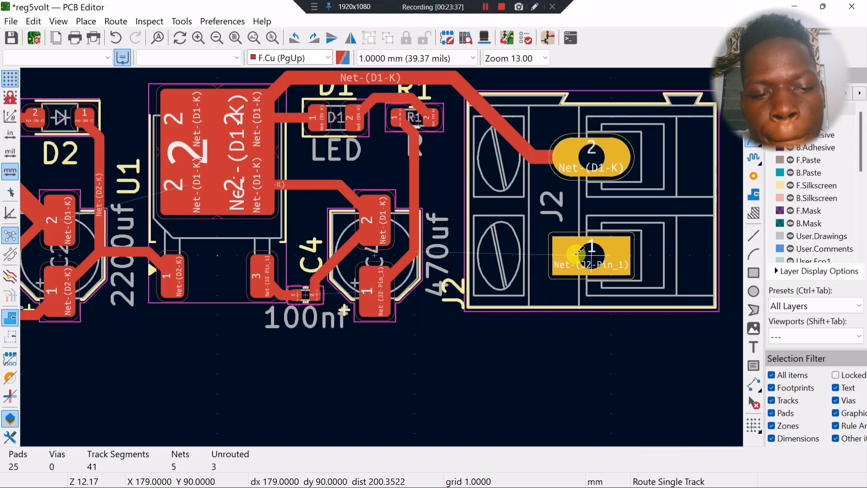
Route a 0.7 mm track from pad 1 of J2 to pad 1 of C4.
left_click(578, 252)
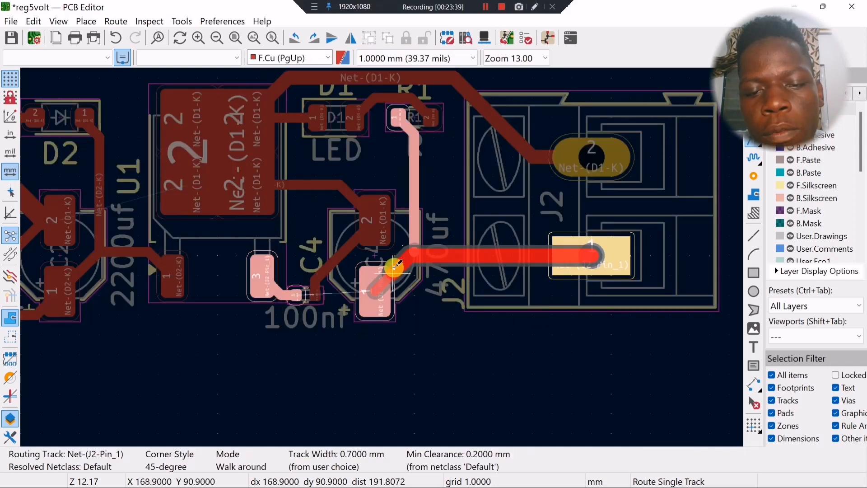
scroll(375, 291, "up", 3)
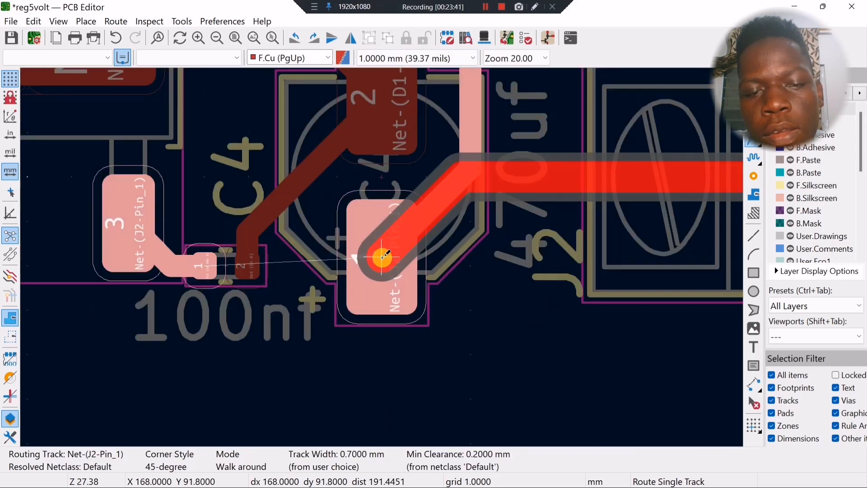
left_click(382, 257)
scroll(383, 257, "down", 3)
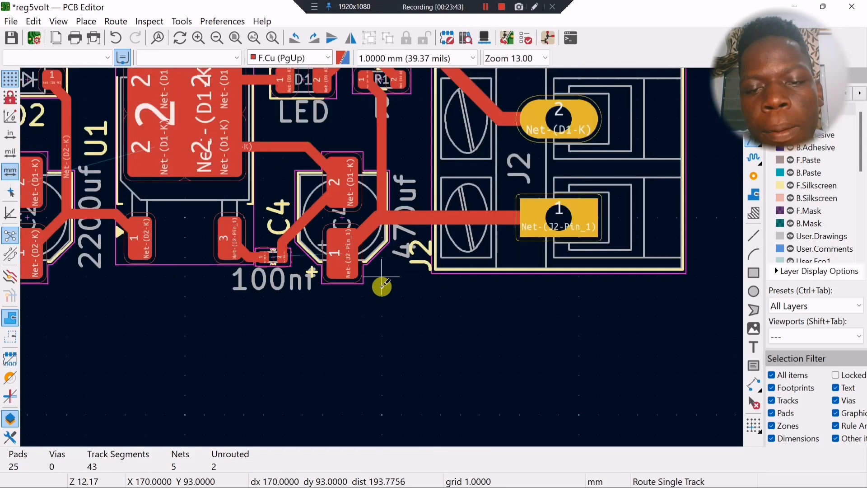
Route a 0.5 mm track from pad 2 of C2 up between the pads of D2 and over to the large pad 2 of U1.
middle_click_drag(381, 284, 500, 294)
scroll(500, 294, "down", 2)
middle_click_drag(385, 271, 603, 306)
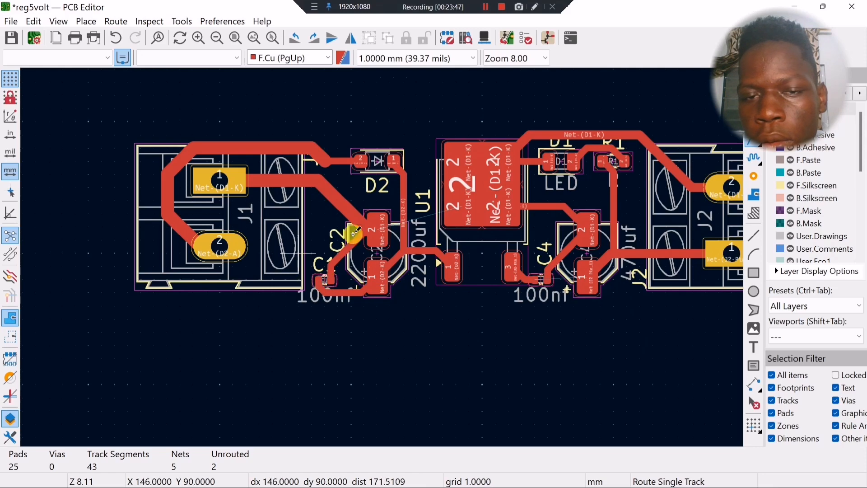
scroll(469, 241, "up", 3)
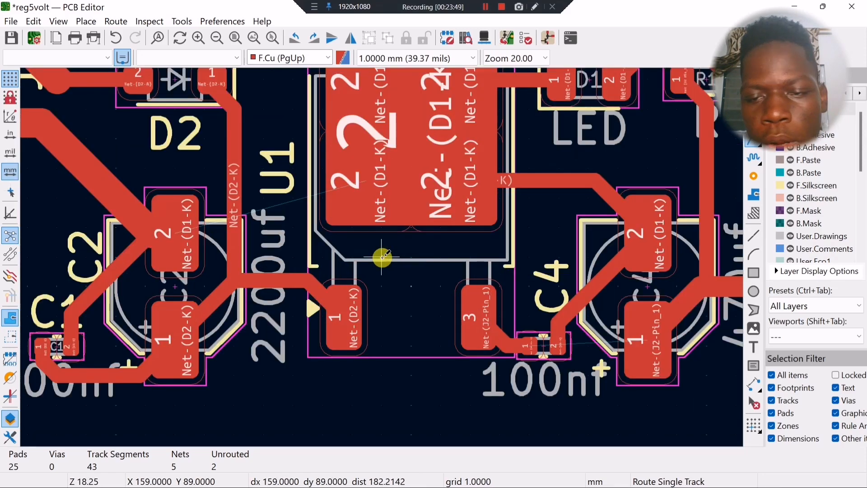
left_click(176, 227)
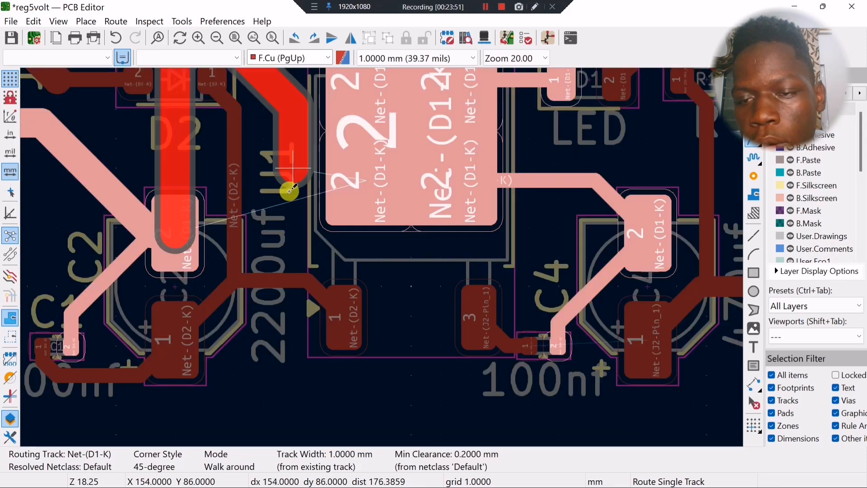
middle_click_drag(258, 159, 266, 331)
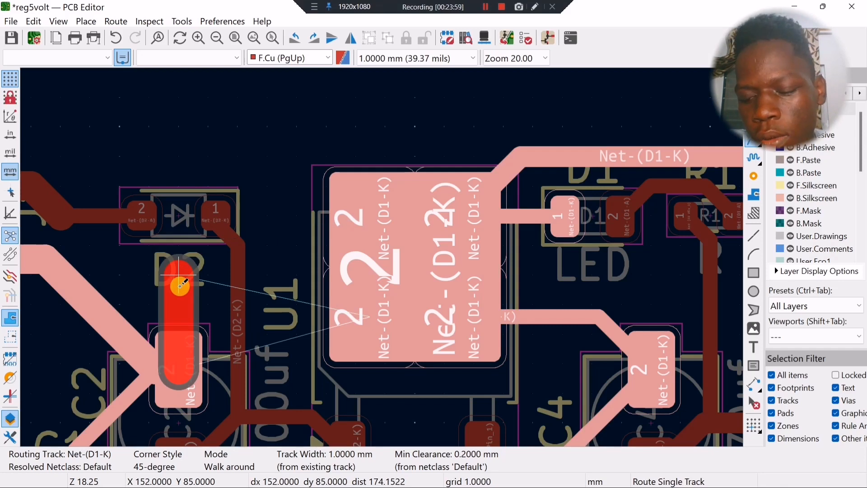
key("q")
key("BackSpace")
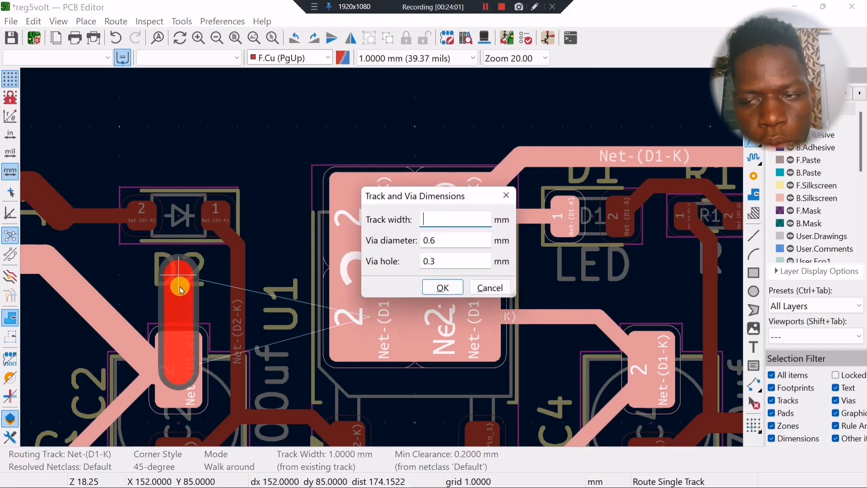
type("0.5")
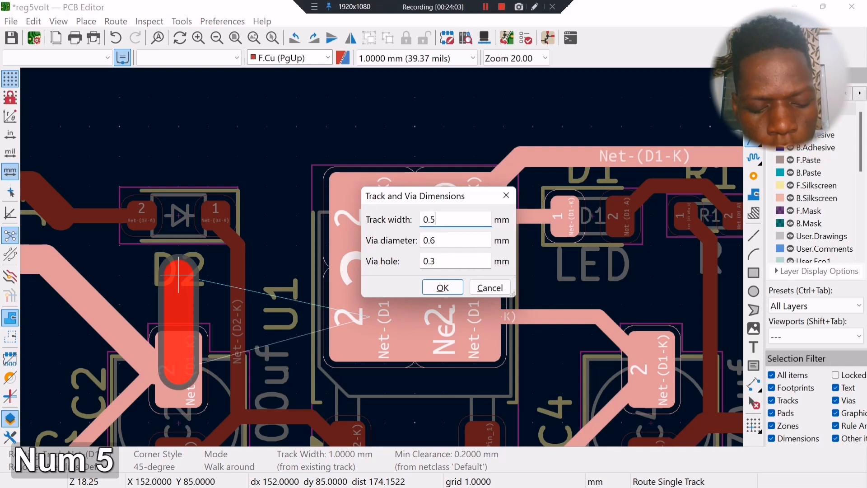
key("Return")
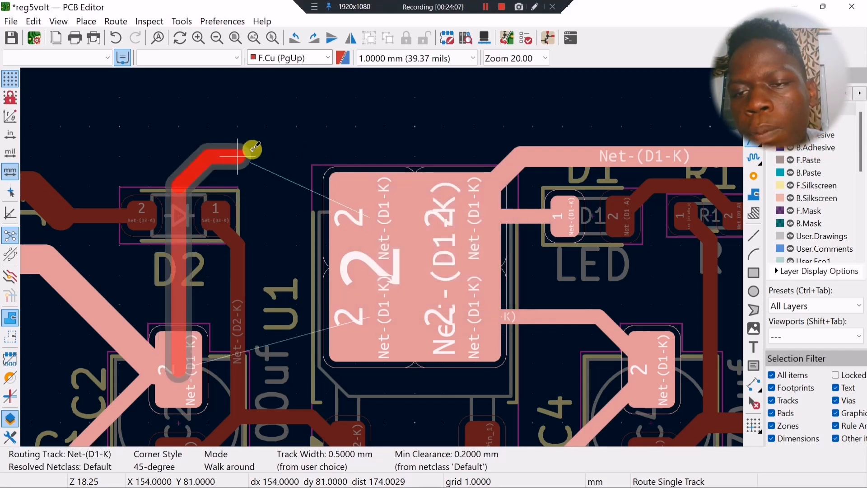
left_click(354, 187)
Examine the routing across the whole board from J1 to J2 for a connection that is still missing.
key("Home")
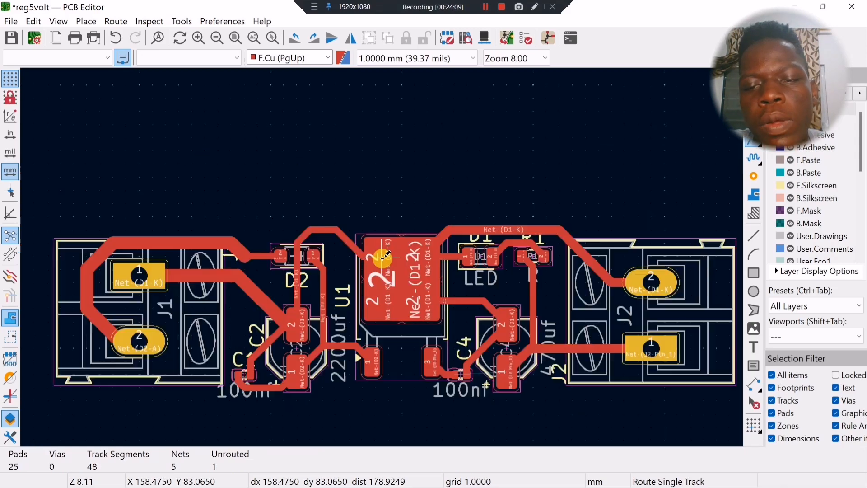
scroll(576, 285, "up", 3)
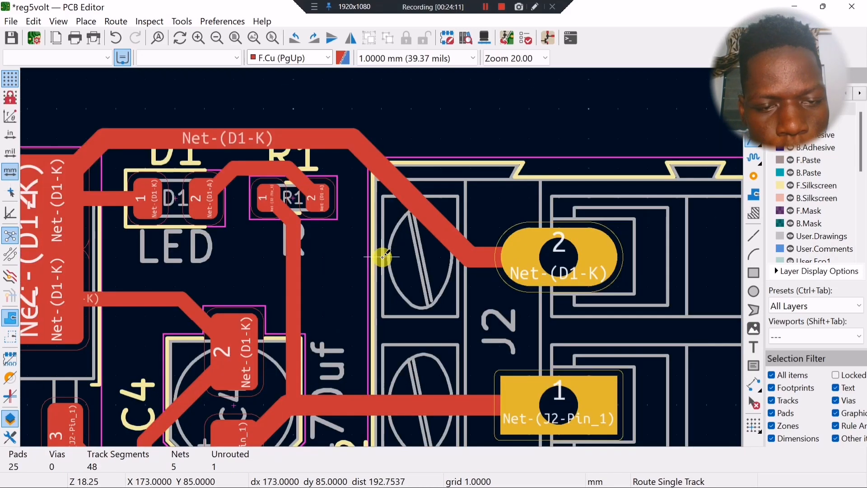
middle_click_drag(147, 112, 460, 101)
scroll(299, 294, "down", 1)
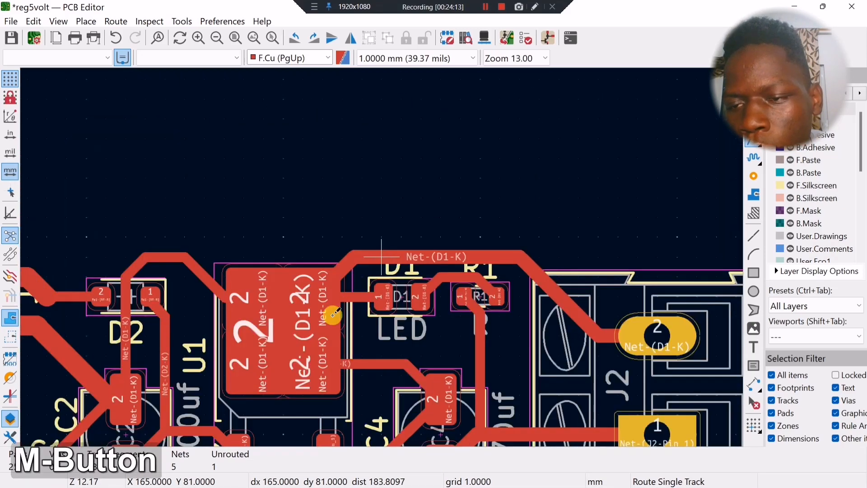
middle_click_drag(121, 228, 293, 179)
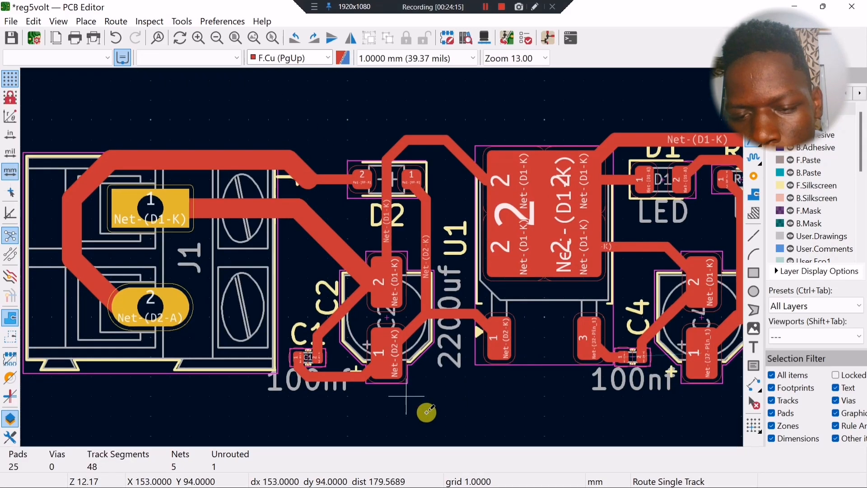
middle_click_drag(465, 413, 109, 316)
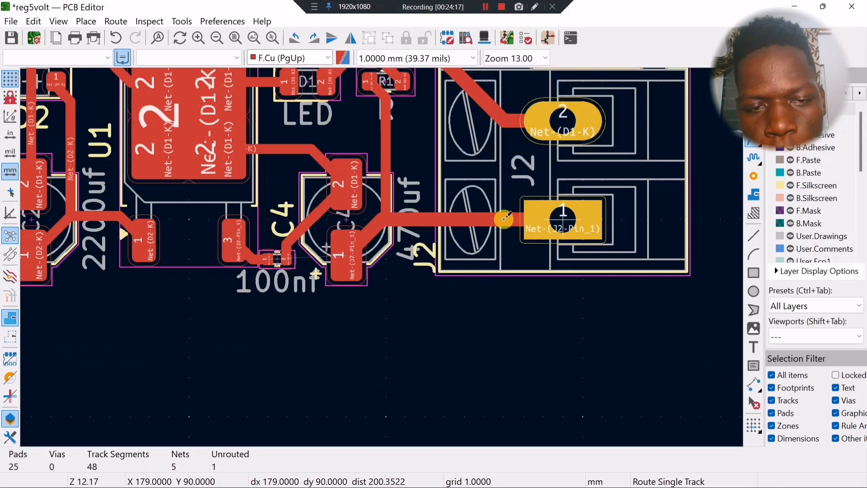
scroll(560, 223, "down", 1)
middle_click_drag(384, 406, 538, 354)
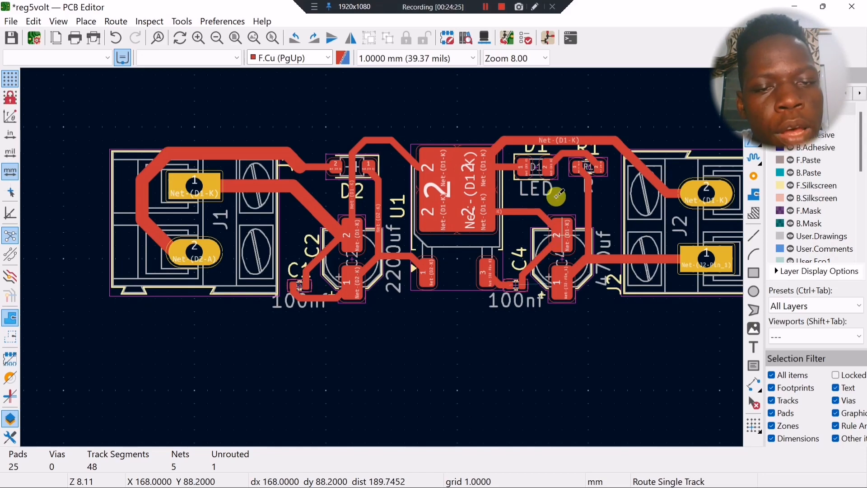
Delete the entire track running from the large pad 2 of U1 over D1 and R1 to pad 2 of J2.
scroll(555, 164, "up", 4)
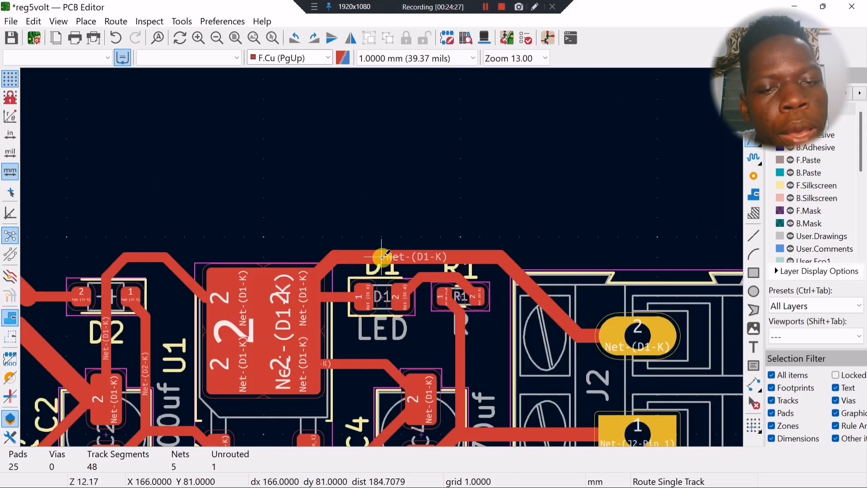
middle_click_drag(324, 238, 333, 150)
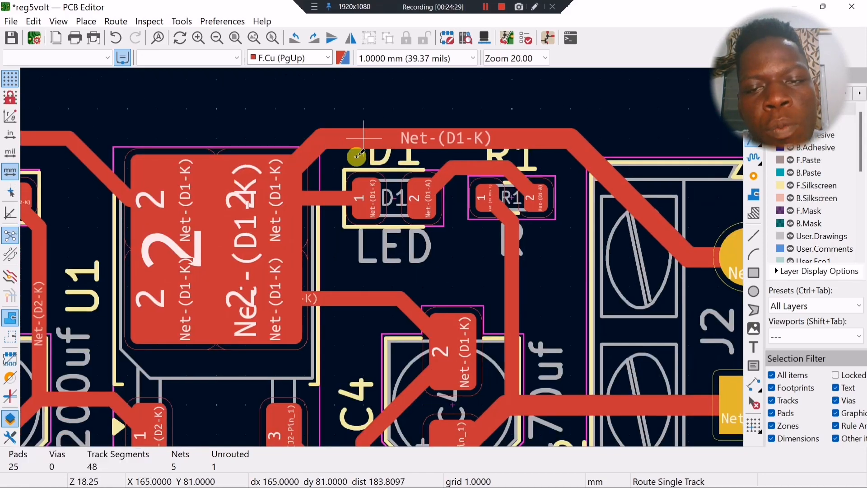
key("Escape")
left_click(368, 142)
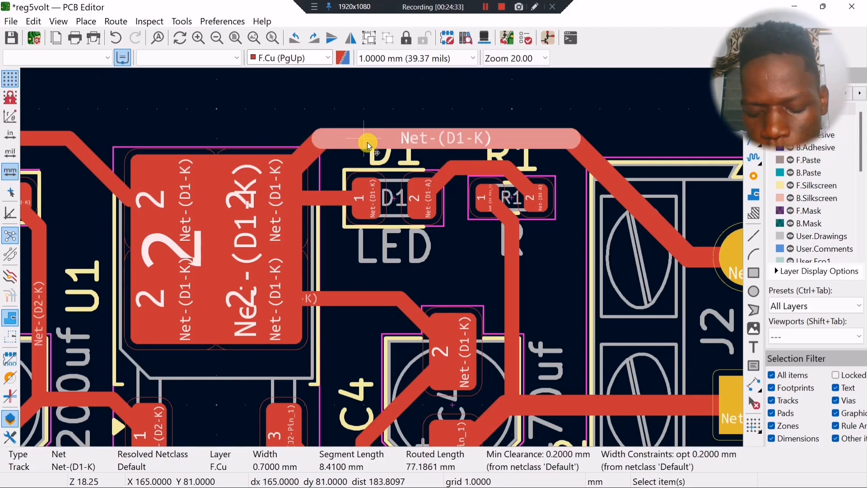
key("u")
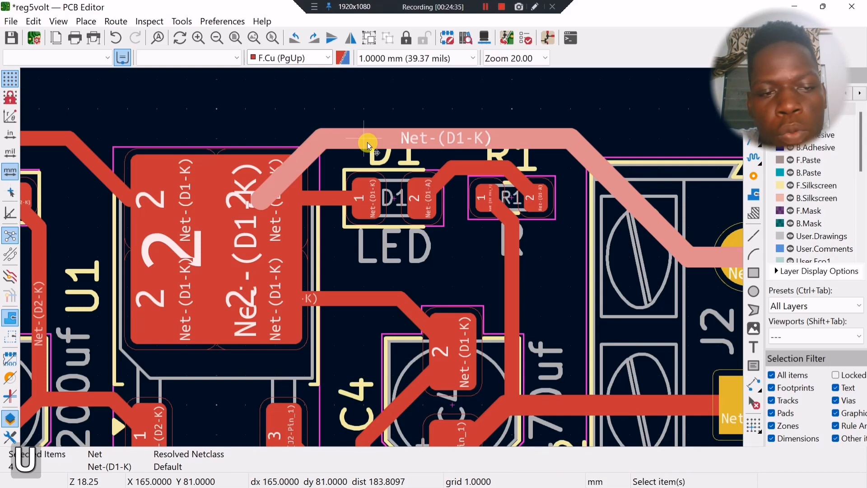
scroll(368, 142, "down", 2)
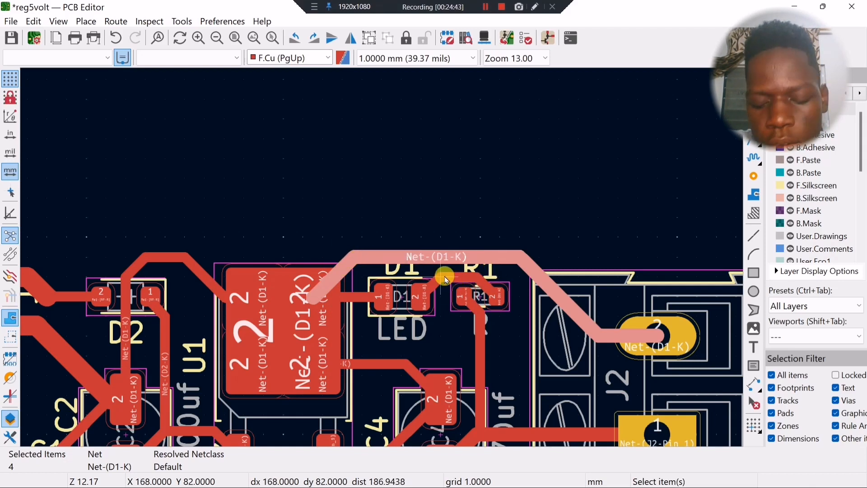
key("Delete")
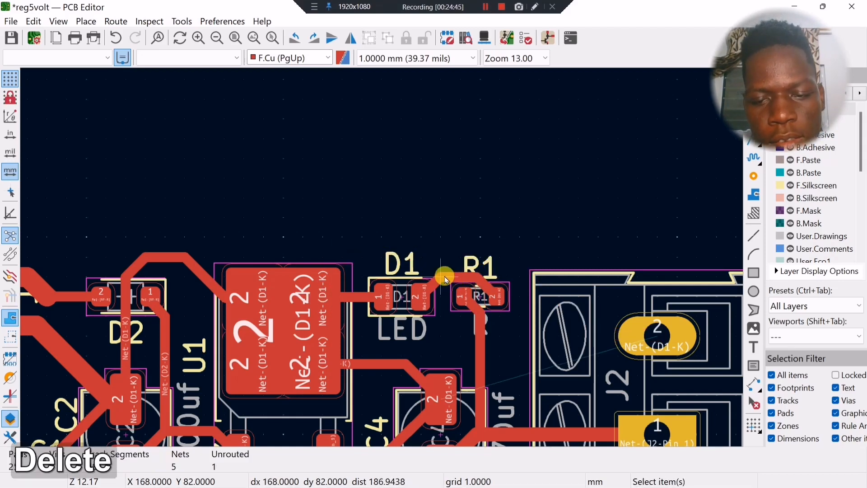
left_click(313, 334)
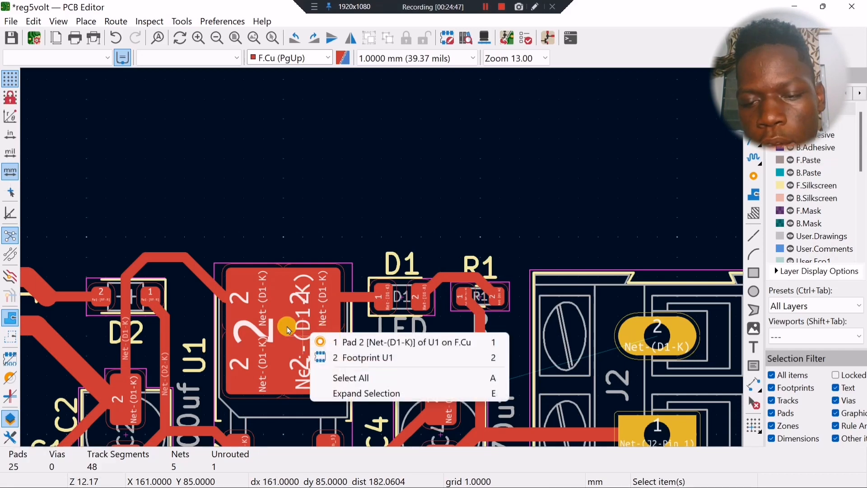
key("Escape")
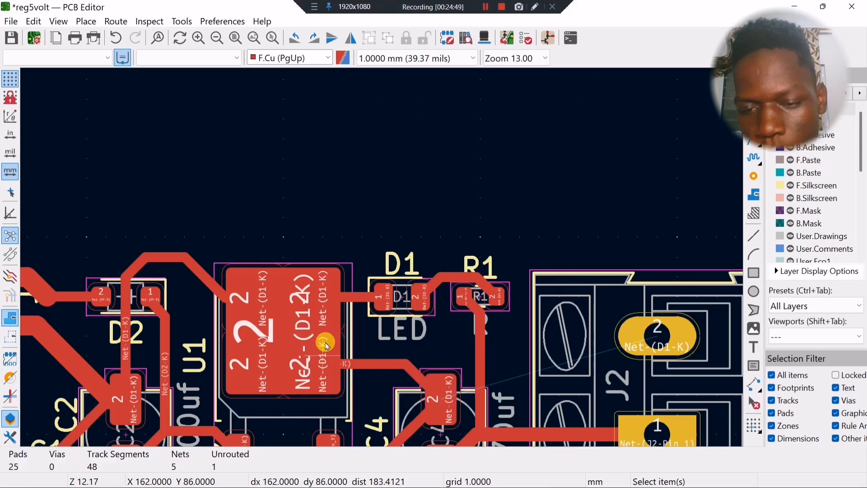
key("x")
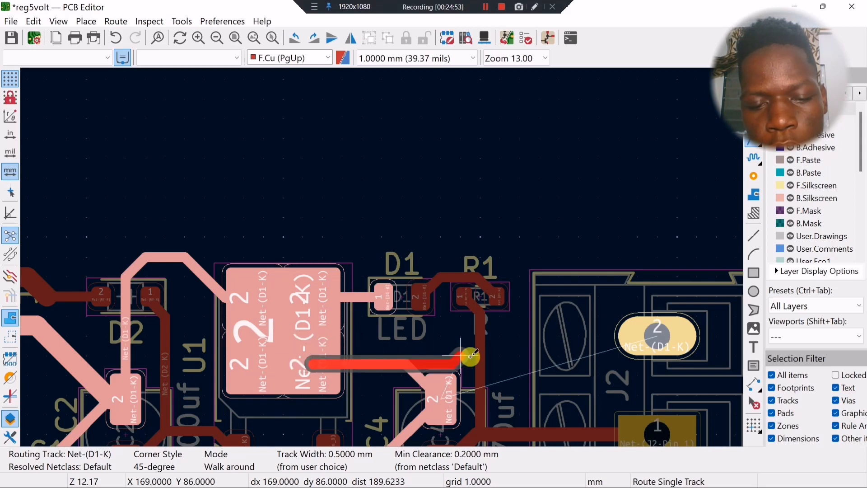
scroll(463, 359, "up", 2)
left_click(406, 367)
key("Escape")
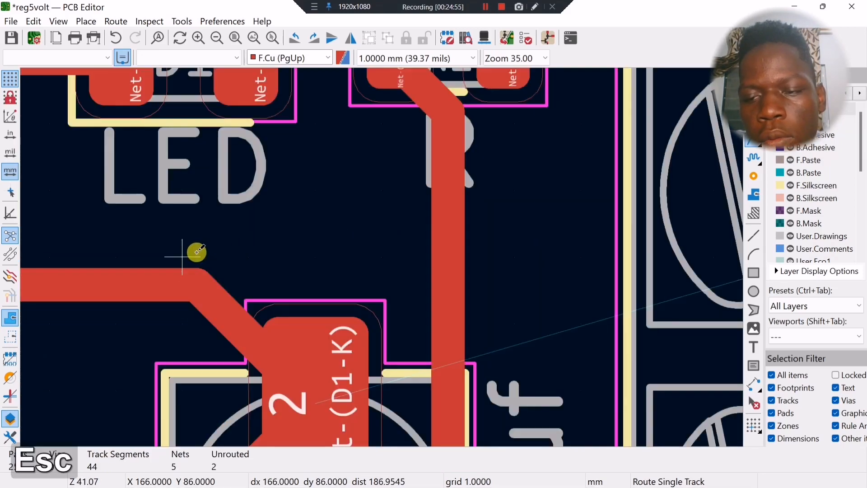
Route a 0.5 mm track from the large pad 2 of U1 to pad 2 of J2, crossing the R1 track on B.Cu between two vias.
scroll(406, 367, "down", 1)
left_click(253, 201)
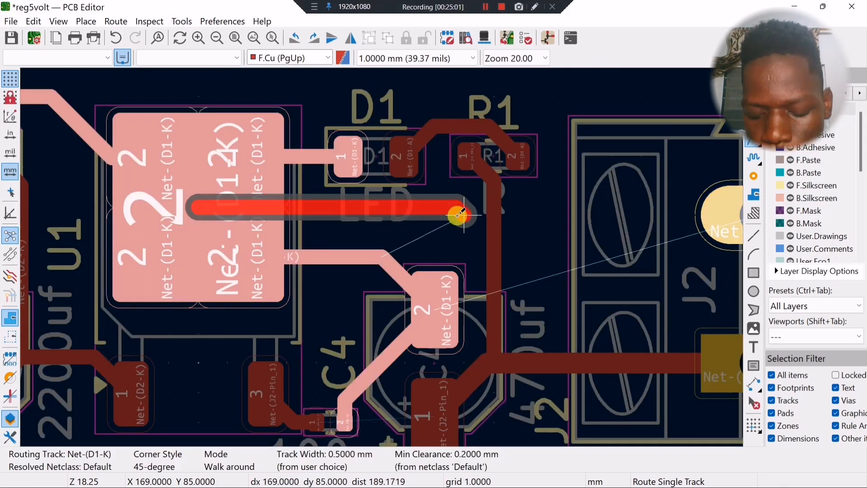
key("v")
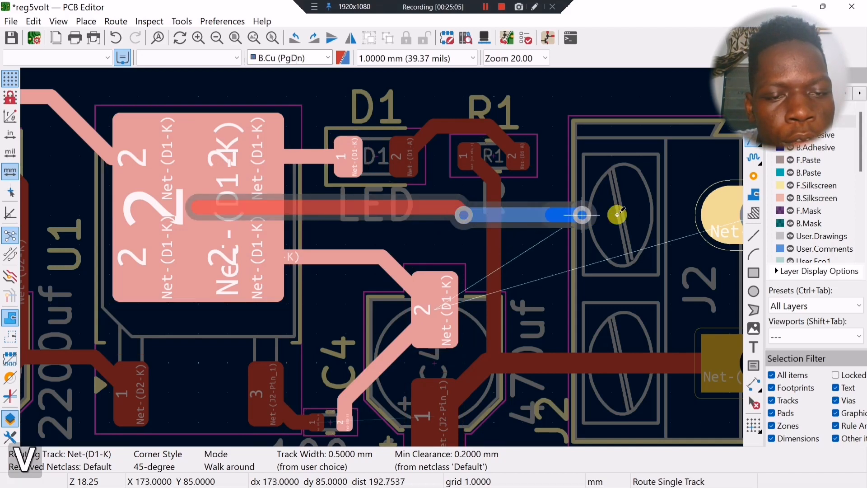
double_click(552, 216)
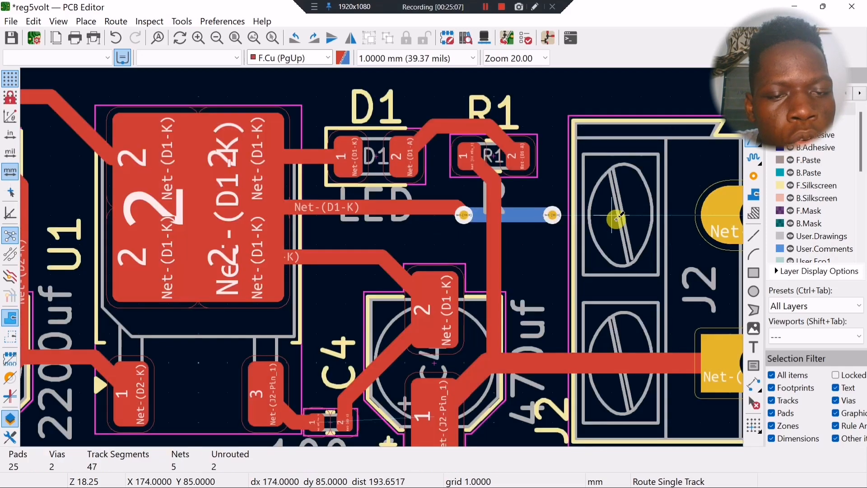
left_click(550, 215)
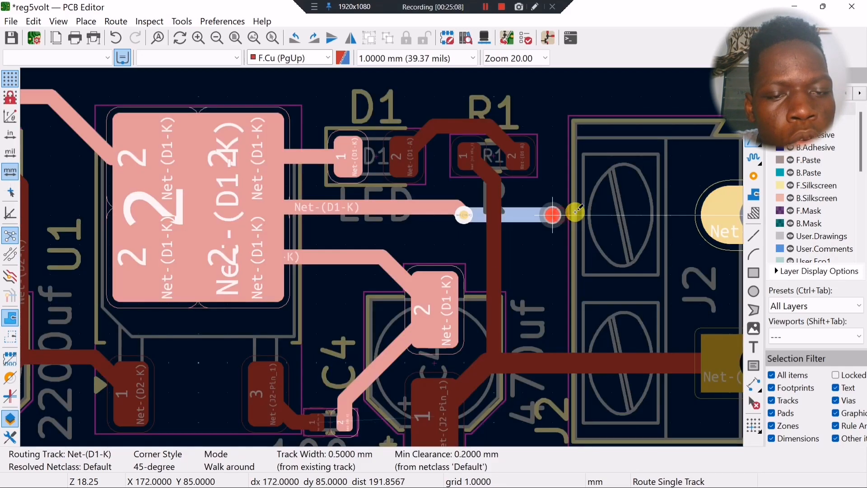
left_click(714, 211)
Move the L7805 value text to just above U1 and rotate it to horizontal.
scroll(714, 211, "down", 3)
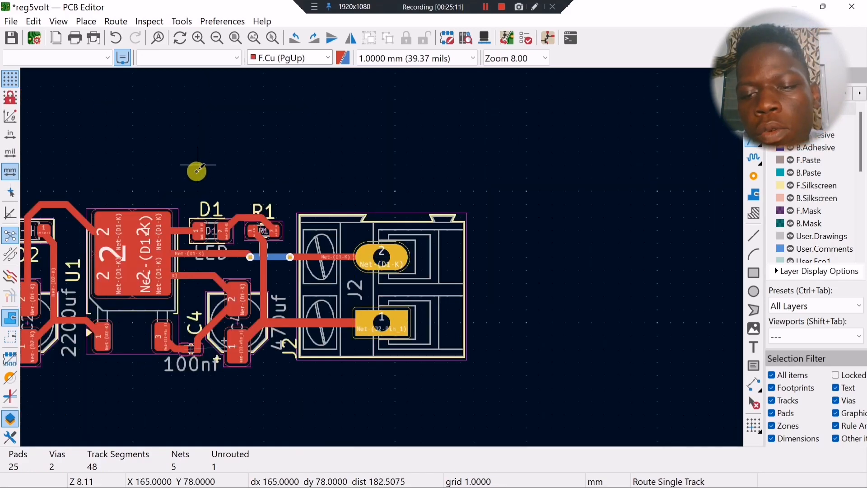
middle_click_drag(194, 168, 449, 159)
scroll(383, 258, "down", 2)
middle_click_drag(312, 252, 314, 131)
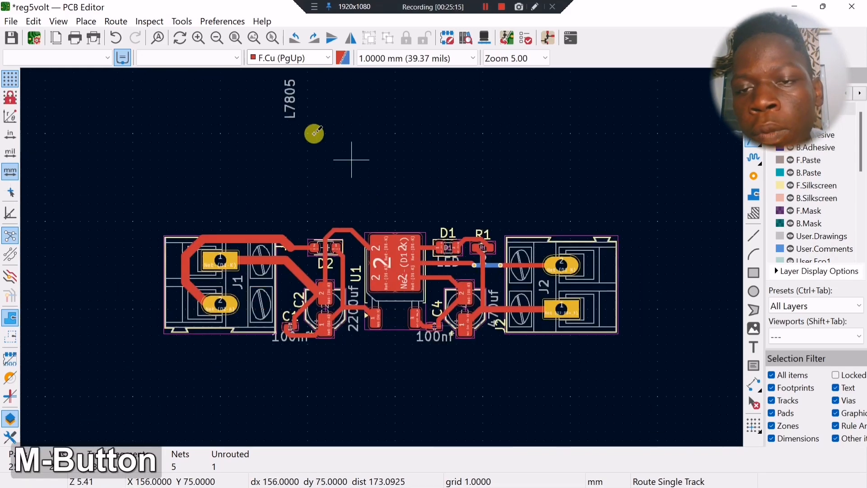
key("Escape")
left_click_drag(290, 90, 403, 226)
key("r")
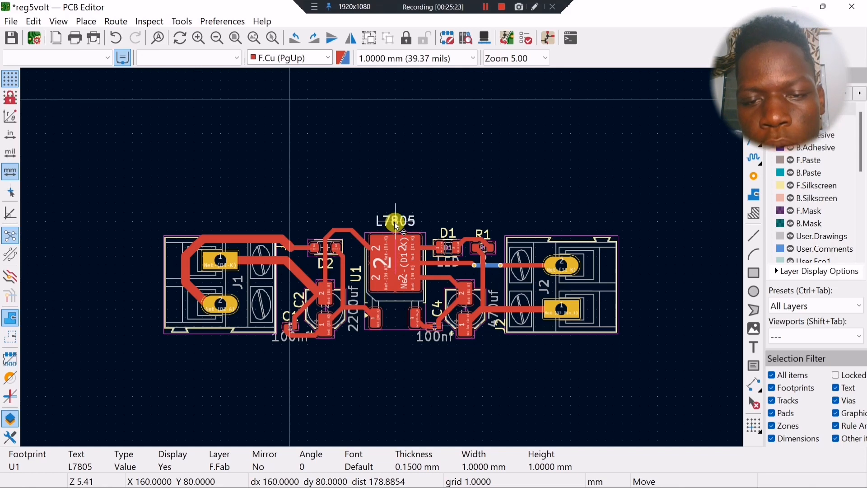
left_click(394, 221)
left_click(430, 182)
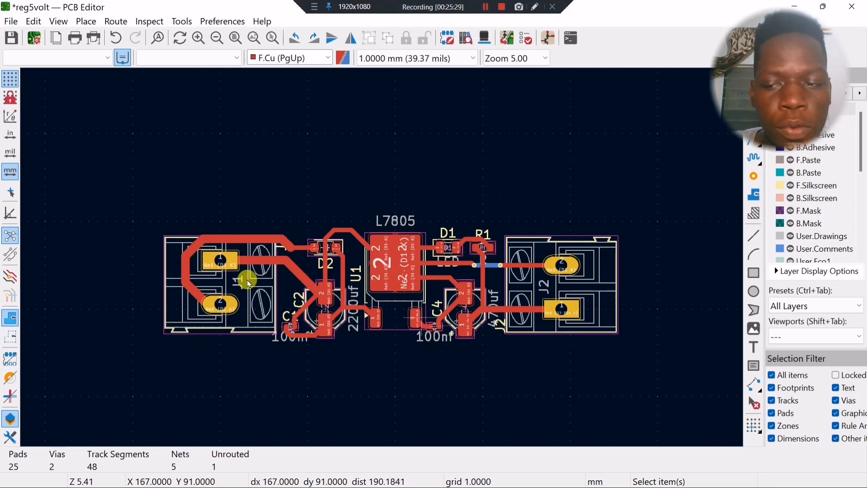
key("Escape")
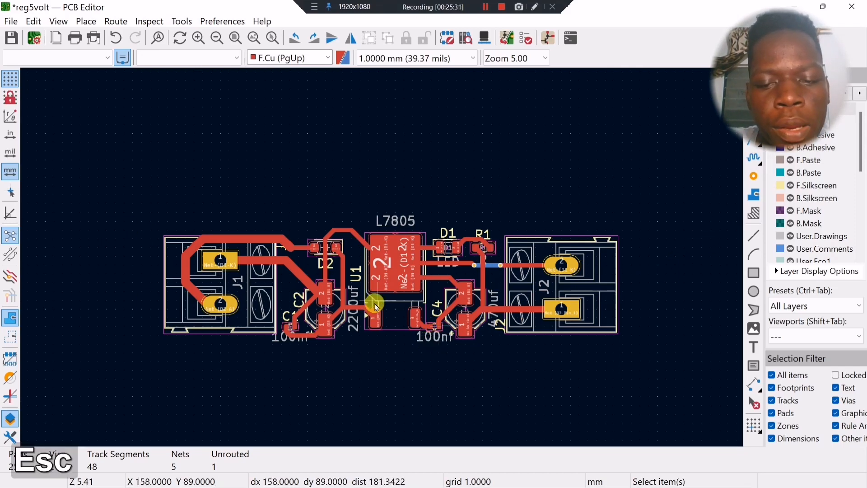
Draw a 55 by 16 mm rectangle on the Edge.Cuts layer around all components as the board outline.
scroll(801, 245, "down", 1)
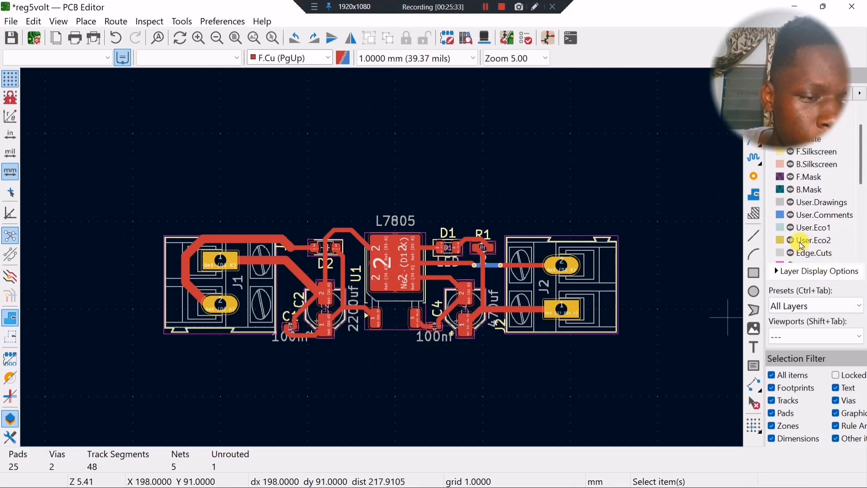
scroll(802, 245, "down", 1)
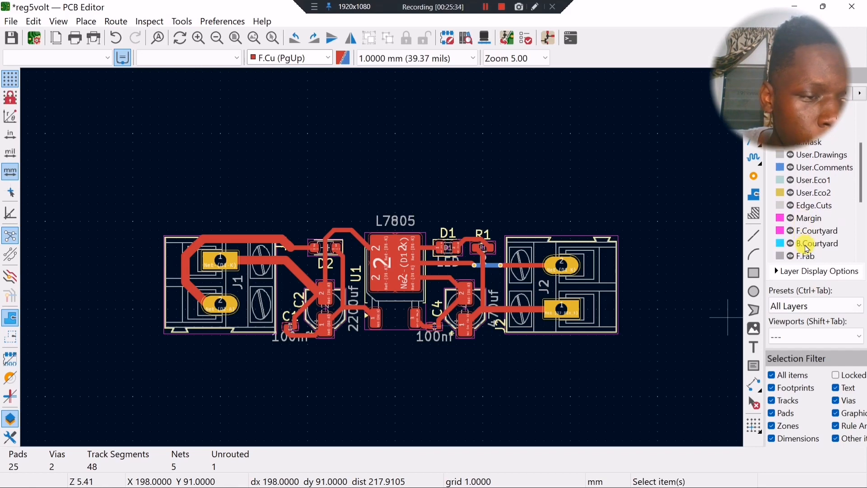
left_click(778, 209)
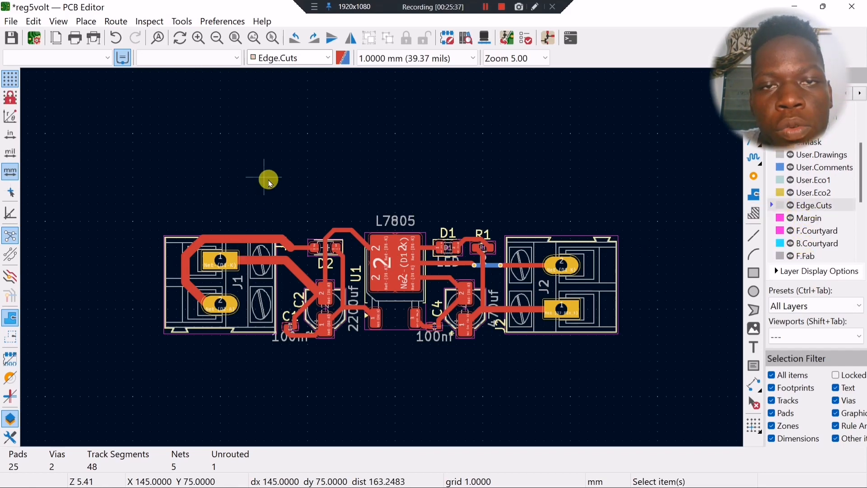
left_click(753, 275)
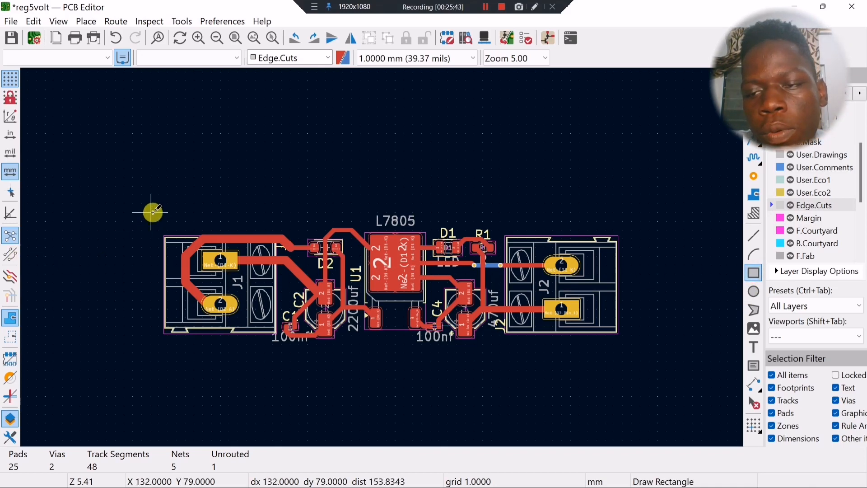
left_click(151, 212)
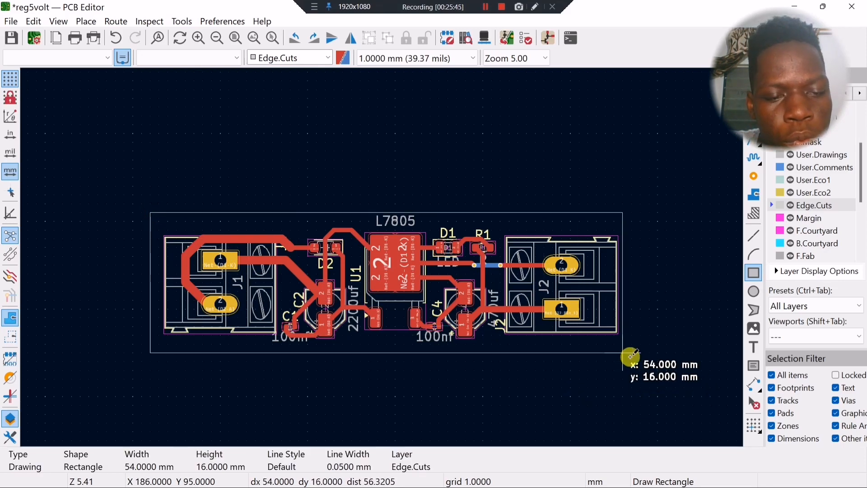
left_click(630, 351)
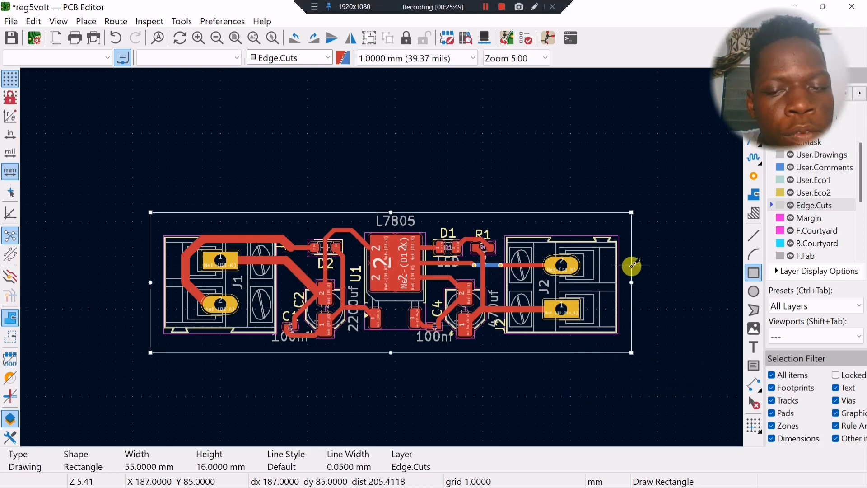
right_click(632, 267)
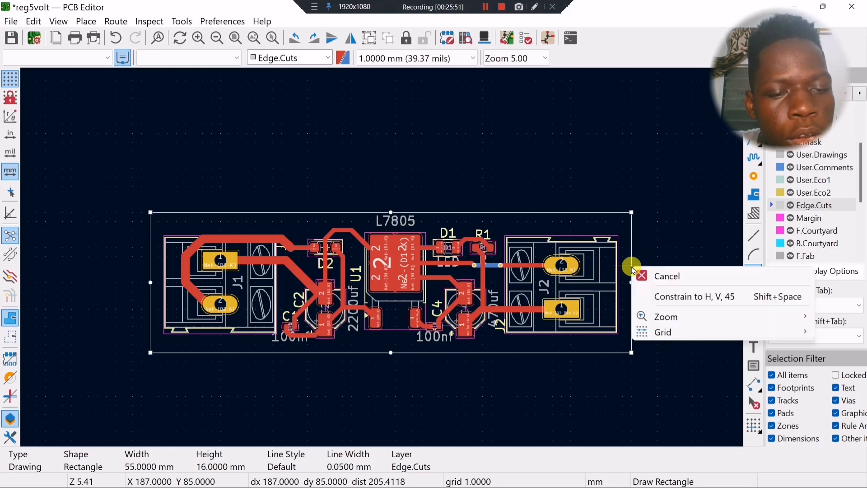
left_click(631, 261)
key("Escape")
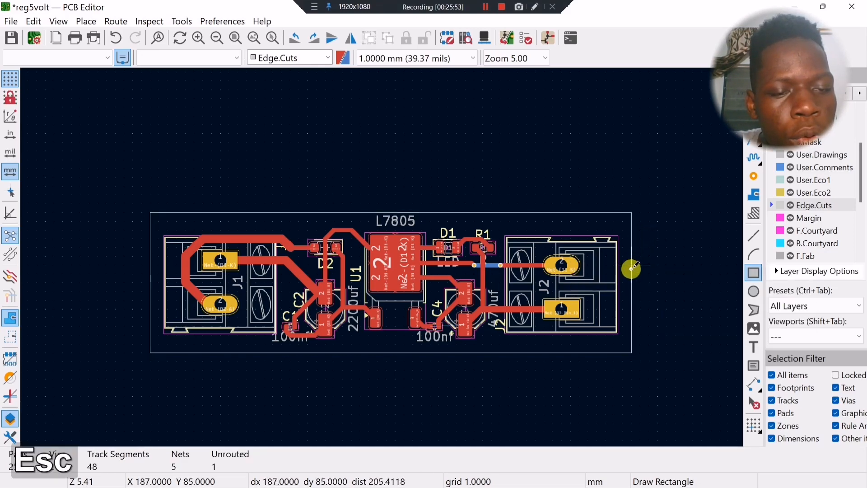
Chamfer the four corners of the rectangular board outline.
right_click(632, 270)
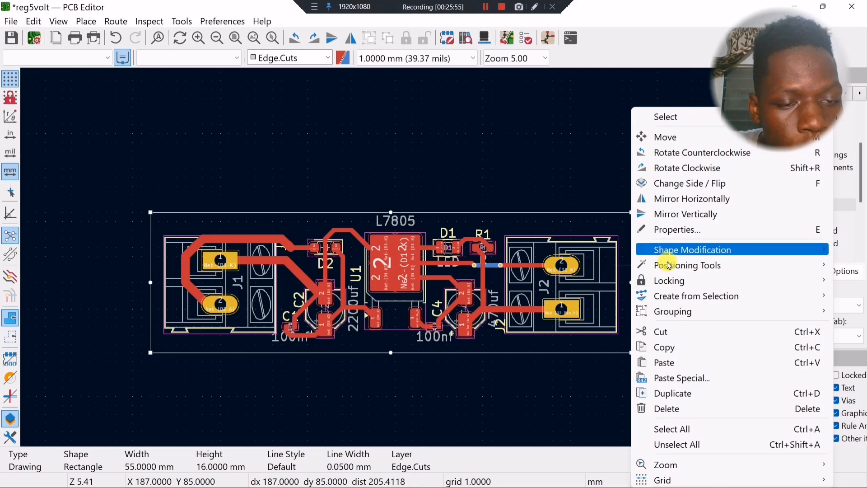
mouse_move(671, 266)
mouse_move(680, 250)
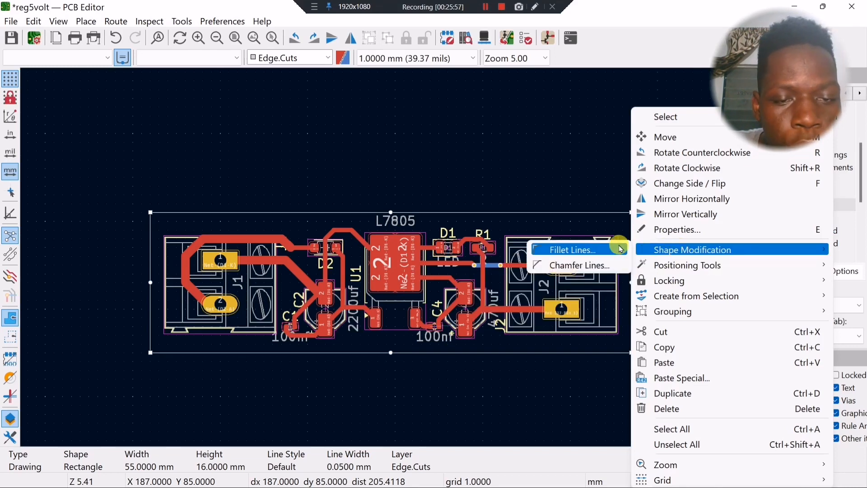
left_click(560, 266)
left_click(477, 262)
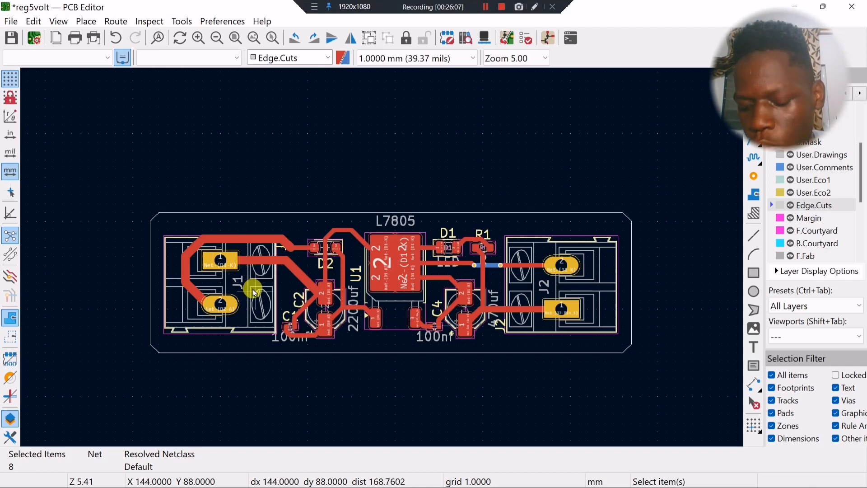
Inspect the board in the 3D viewer from above and at an angle, checking the component models and outline.
key("alt")
key("alt+3")
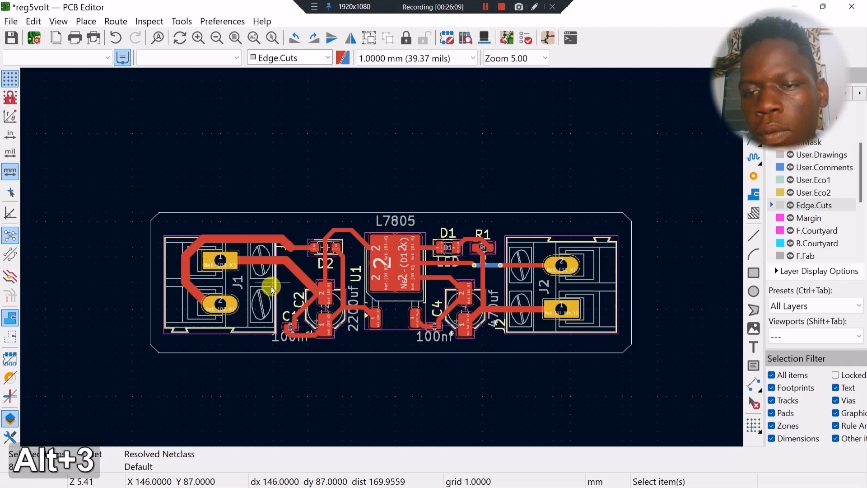
scroll(291, 287, "up", 2)
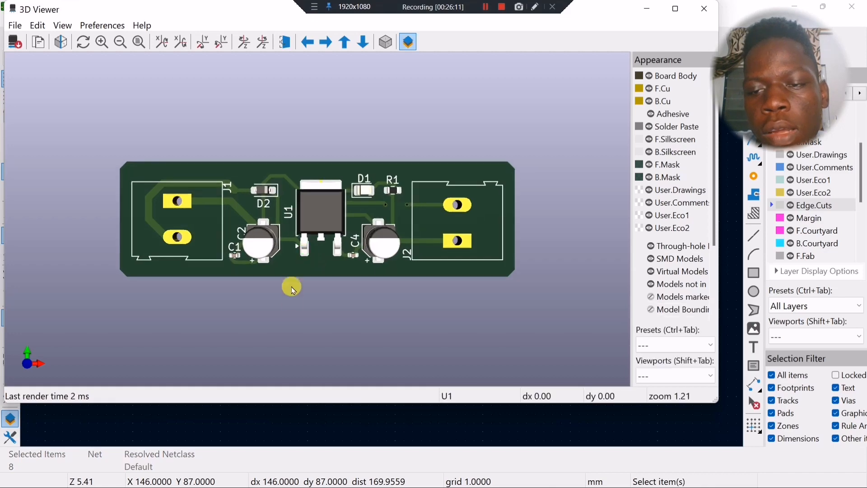
left_click_drag(310, 256, 592, 135)
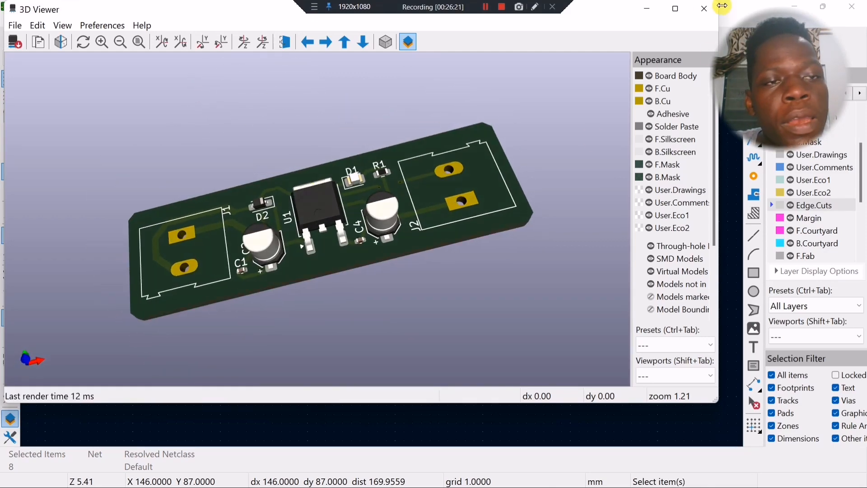
left_click(706, 9)
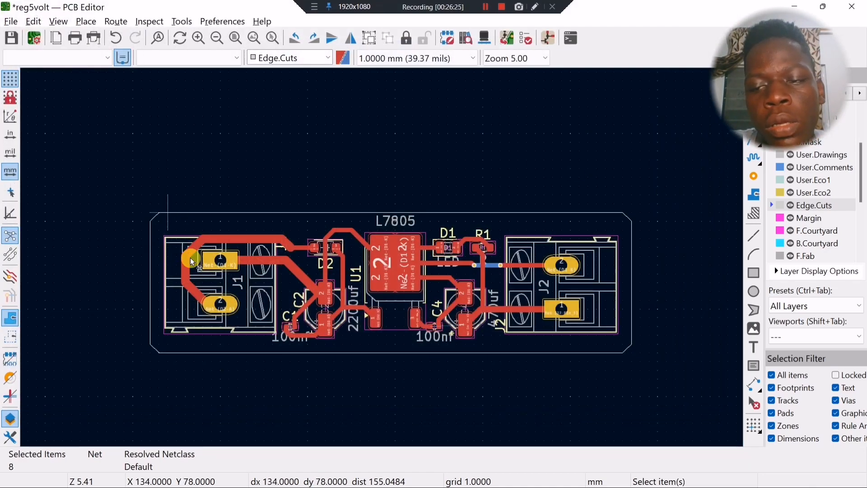
Remove the TerminalBlock_Altech_AK300-2_P5.00mm.wrl 3D model from the footprint properties of J1.
scroll(177, 253, "up", 3)
left_click(379, 242)
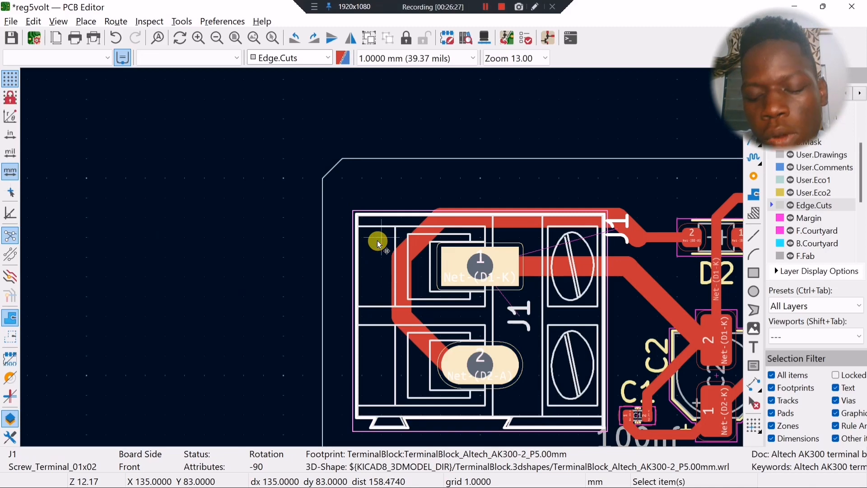
key("e")
left_click(228, 83)
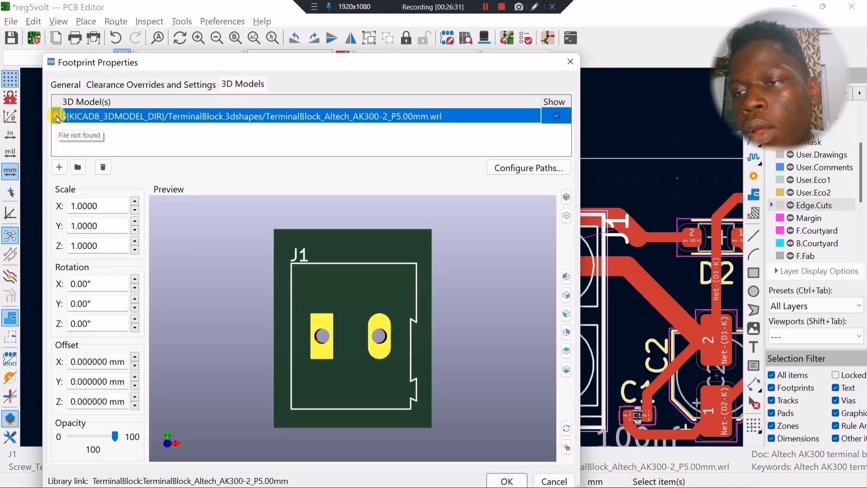
left_click(101, 168)
Add the 2445P Screw Terminal Block- 2 Pin, 3.5mm Pitch, Side Entry file from the Desktop as J1's 3D model.
left_click(77, 170)
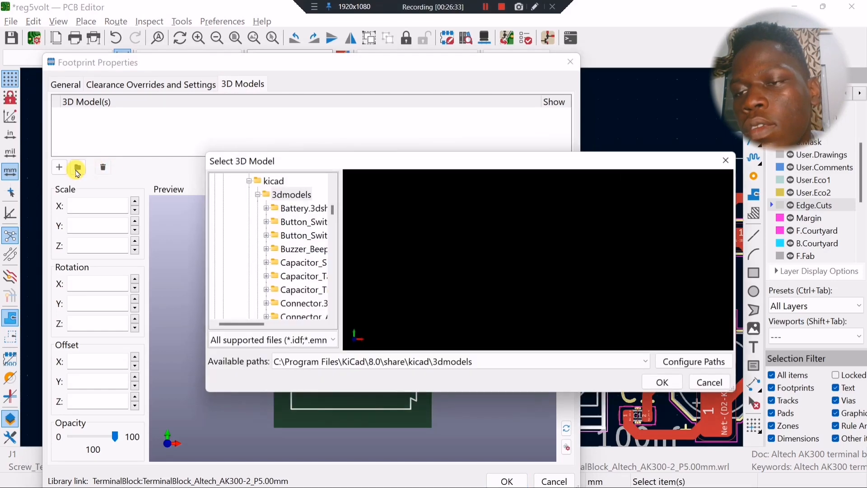
left_click(730, 160)
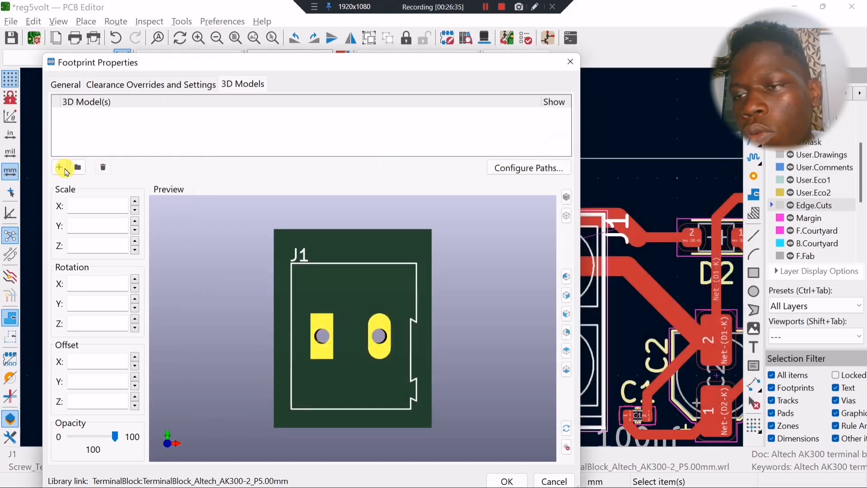
left_click(60, 167)
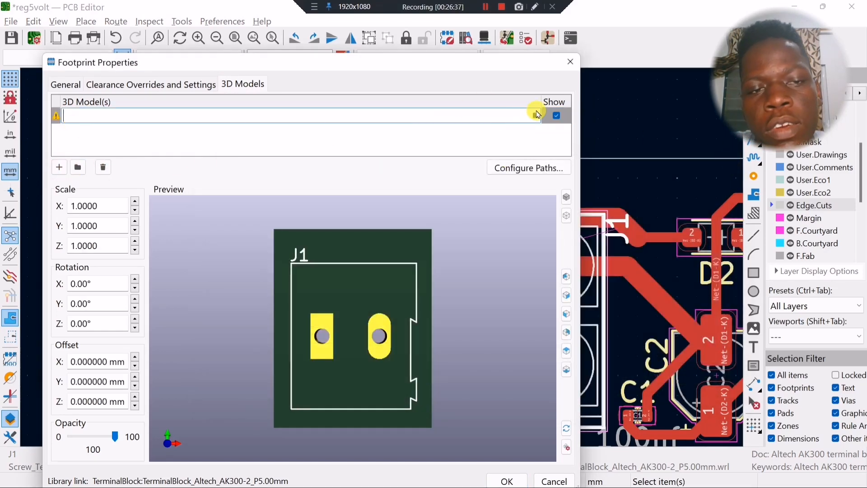
left_click(537, 114)
double_click(217, 208)
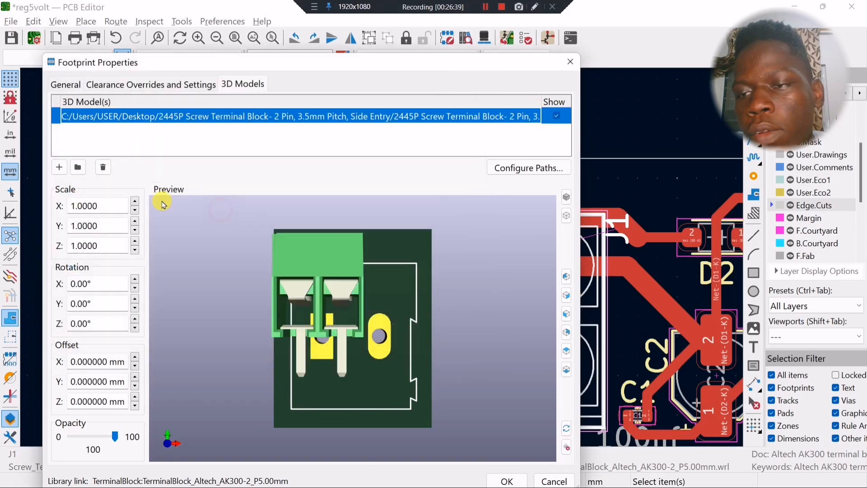
Set the X, Y and Z scale of J1's 3D model to 1.4.
left_click(134, 201)
left_click(135, 201)
left_click(134, 201)
left_click(134, 201)
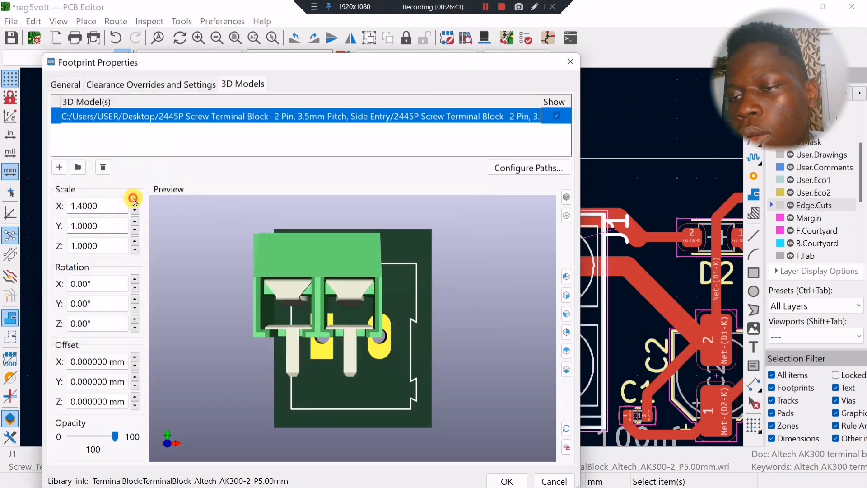
left_click(136, 221)
left_click(136, 221)
left_click(136, 221)
left_click(136, 220)
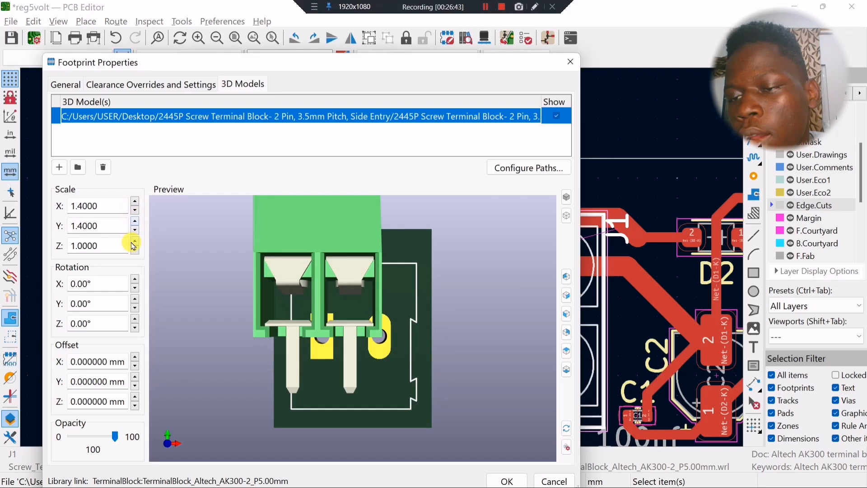
left_click(134, 241)
left_click(134, 241)
left_click(134, 241)
left_click(134, 241)
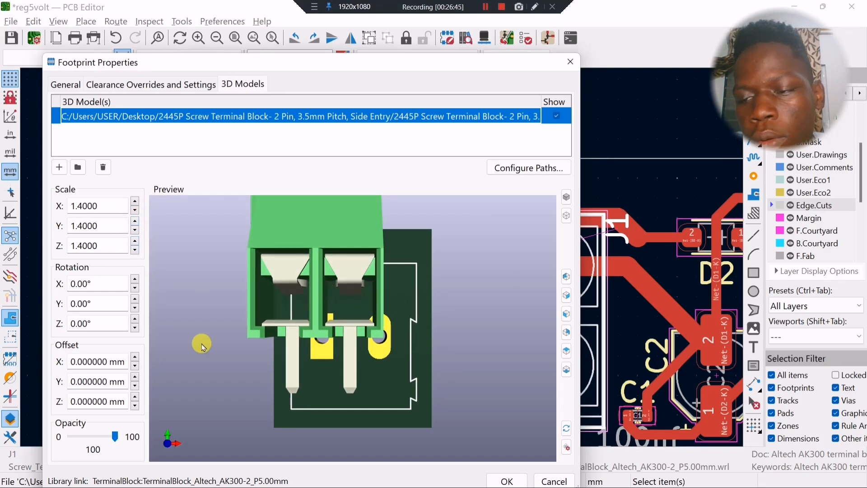
Set the X rotation of J1's 3D model to -90° so the screw heads face up.
left_click(135, 280)
left_click(135, 279)
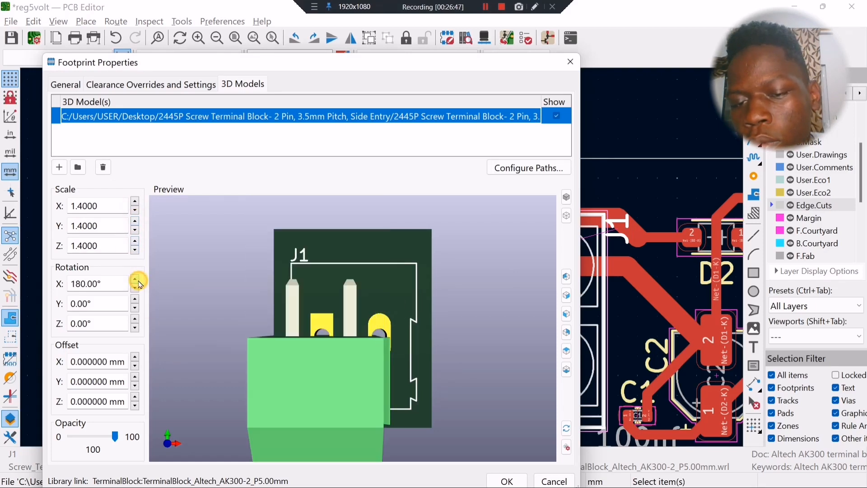
left_click(136, 288)
left_click(136, 289)
left_click(135, 288)
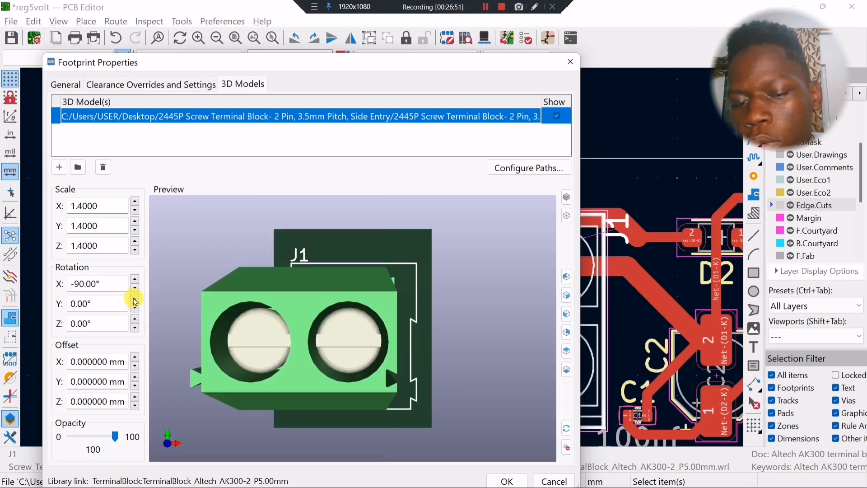
Set the X offset of J1's 3D model to 2.5 mm so its pins line up with the pads.
left_click(129, 355)
left_click(134, 357)
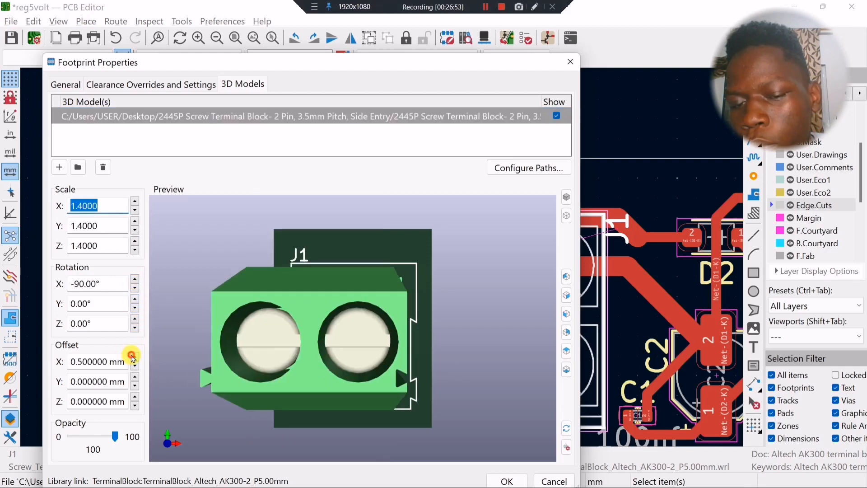
left_click(135, 358)
left_click_drag(166, 351, 146, 319)
left_click(134, 357)
left_click(134, 357)
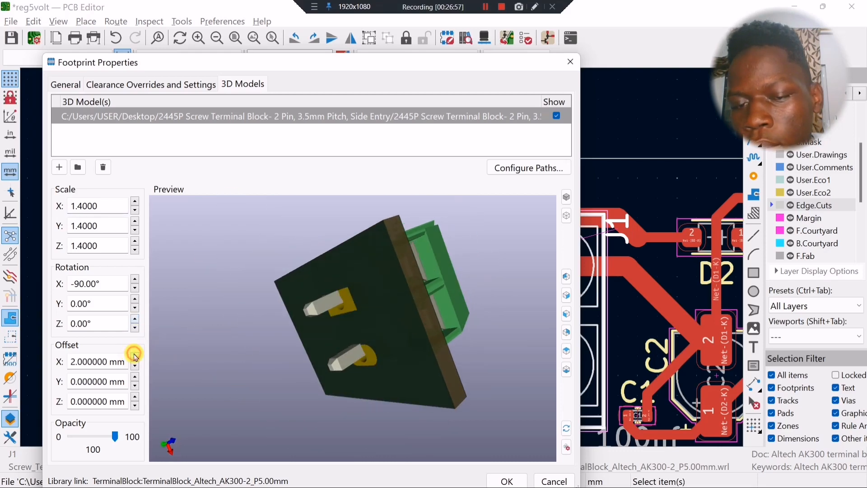
left_click(134, 357)
left_click(135, 376)
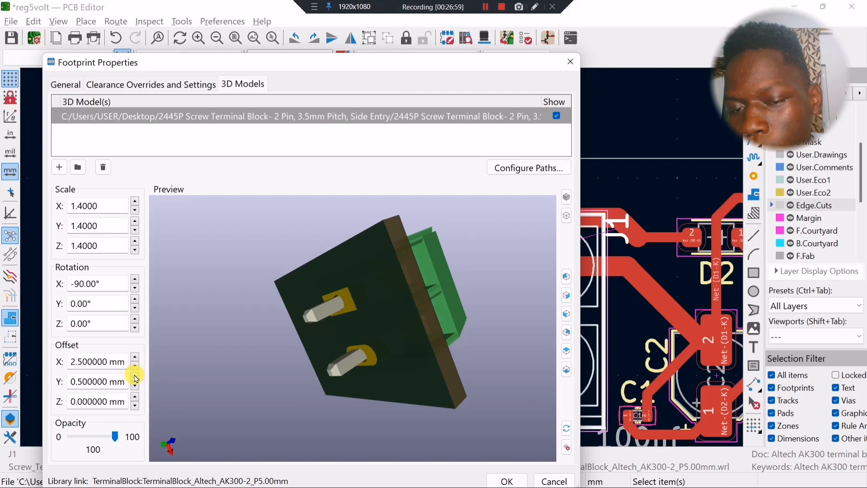
left_click(135, 377)
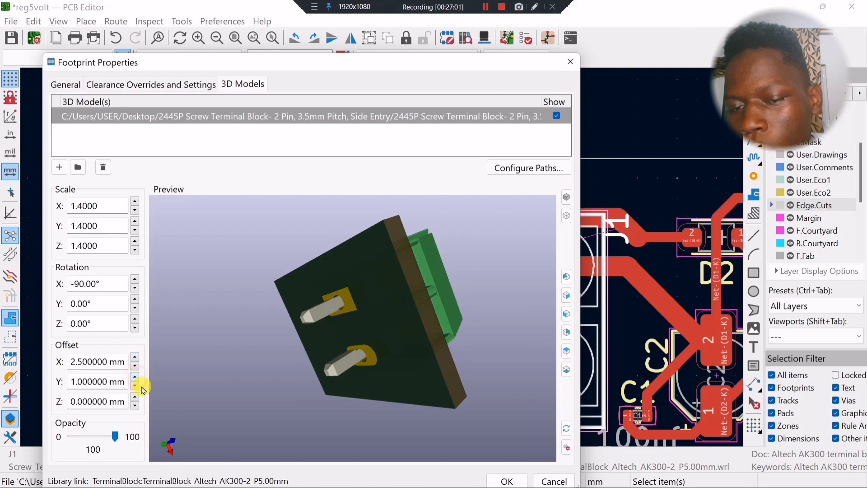
left_click(135, 387)
left_click(135, 388)
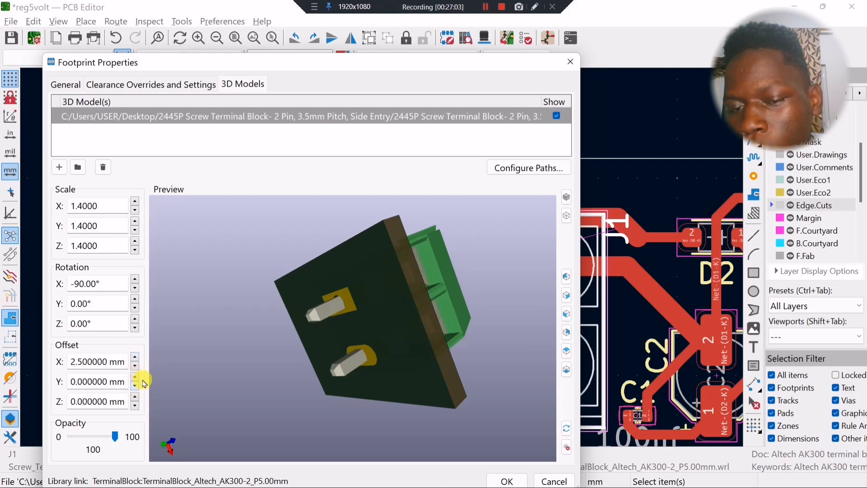
Apply J1's footprint properties and check the terminal block's placement on the board in the 3D Viewer.
left_click_drag(235, 380, 496, 352)
left_click(518, 484)
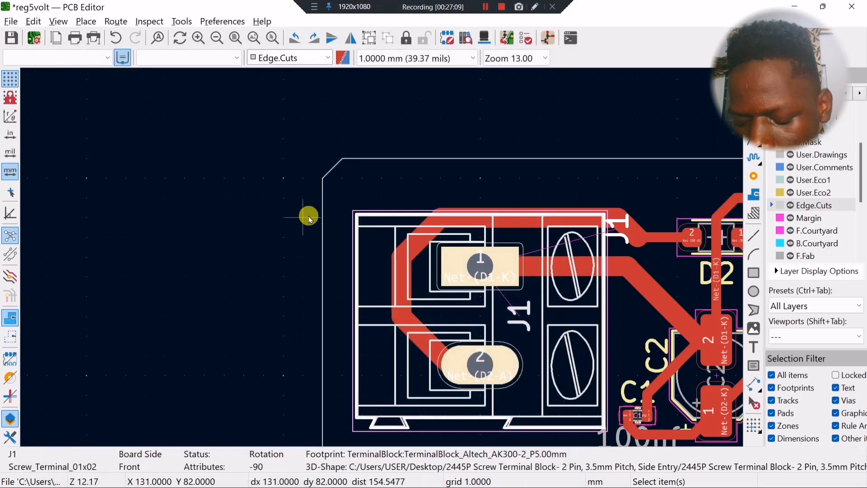
key("alt+2")
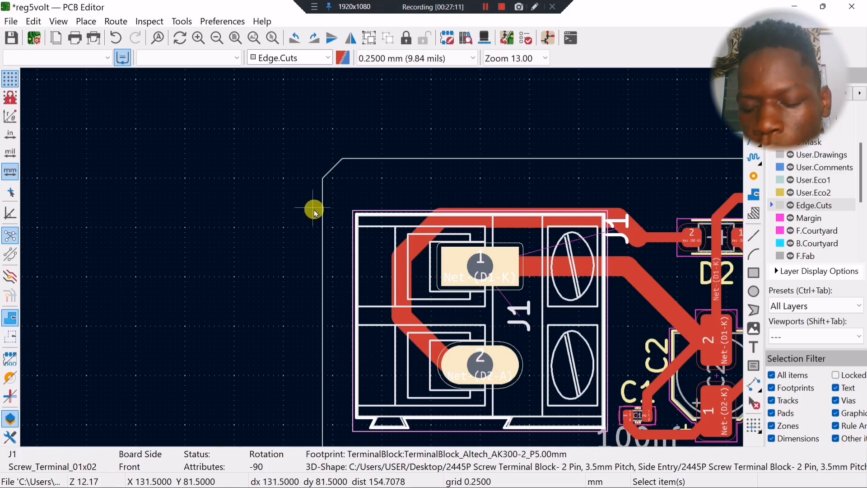
key("alt+3")
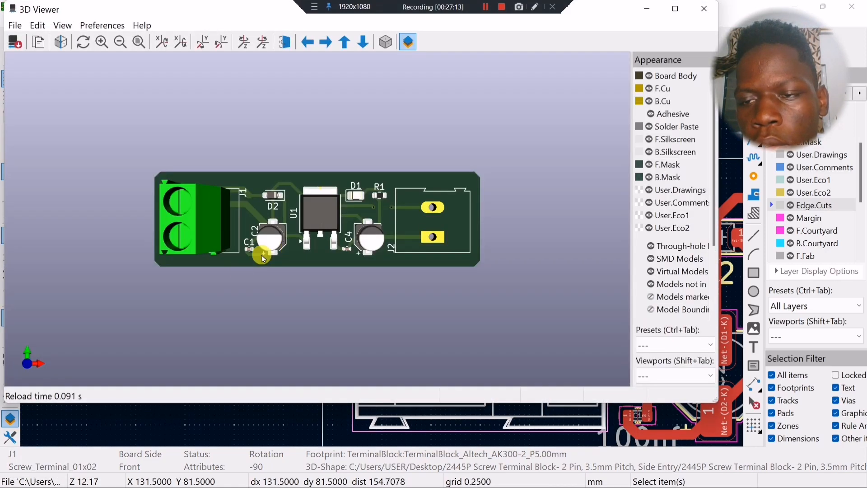
left_click_drag(226, 283, 231, 294)
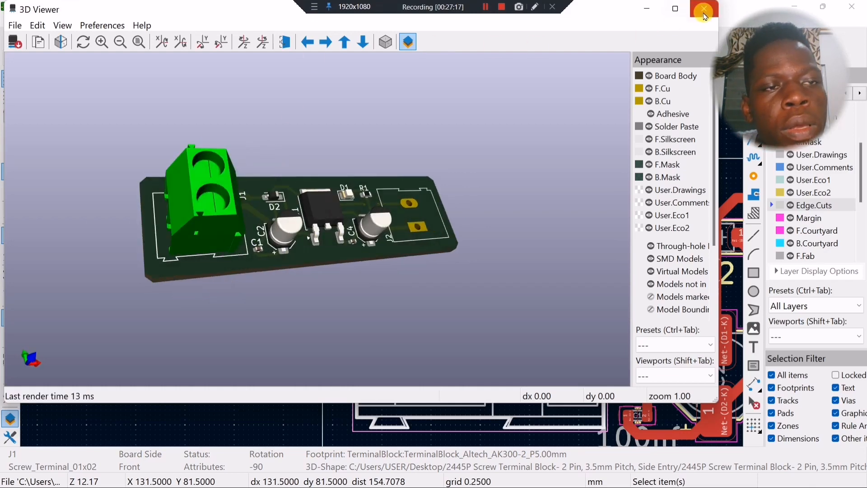
left_click(704, 16)
Add the 2445P Screw Terminal Block- 2 Pin, 3.5mm Pitch, Side Entry file as an additional 3D model for J2.
scroll(468, 258, "down", 3)
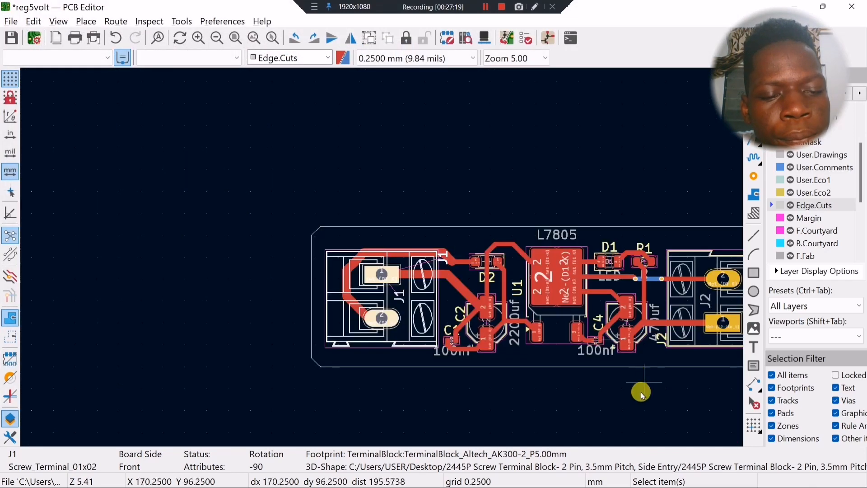
middle_click_drag(642, 393, 372, 378)
left_click(540, 281)
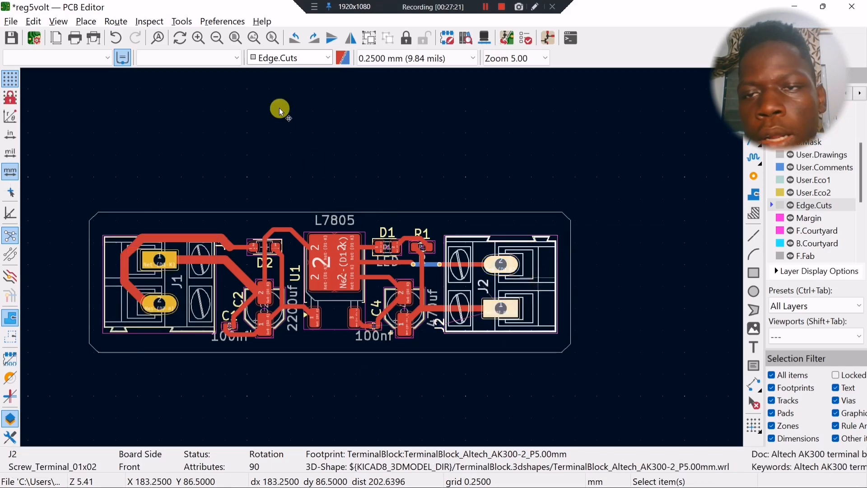
key("e")
left_click(238, 85)
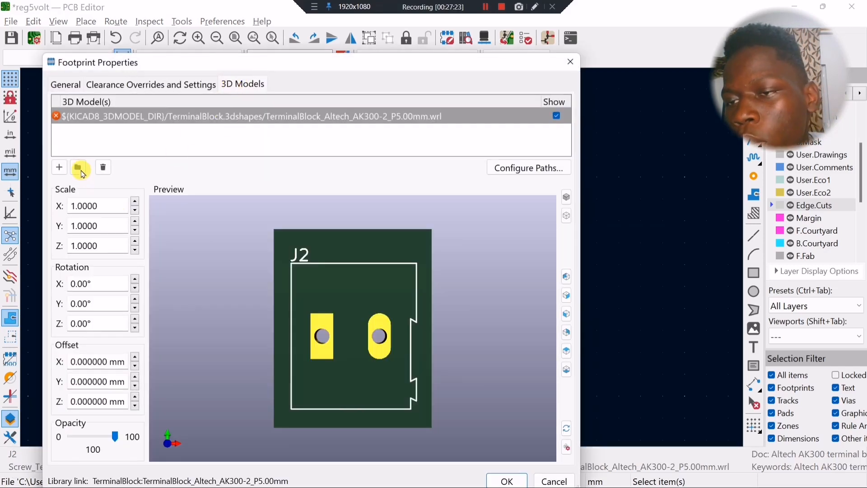
left_click(59, 168)
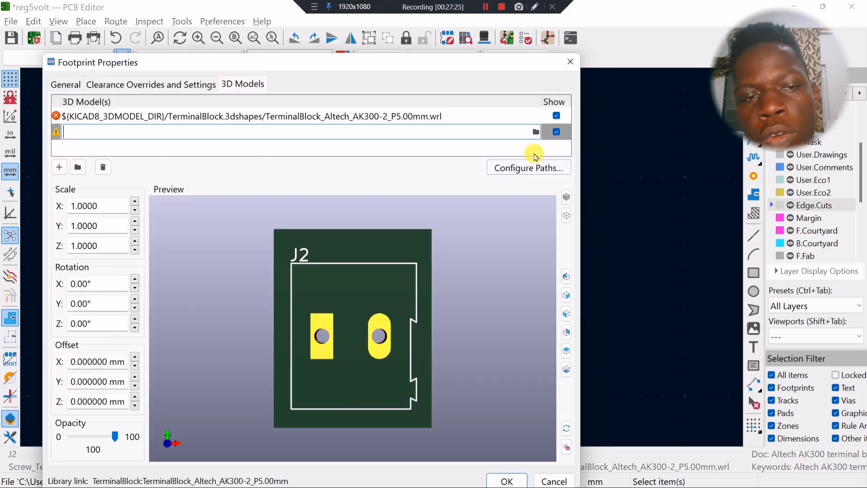
left_click(537, 133)
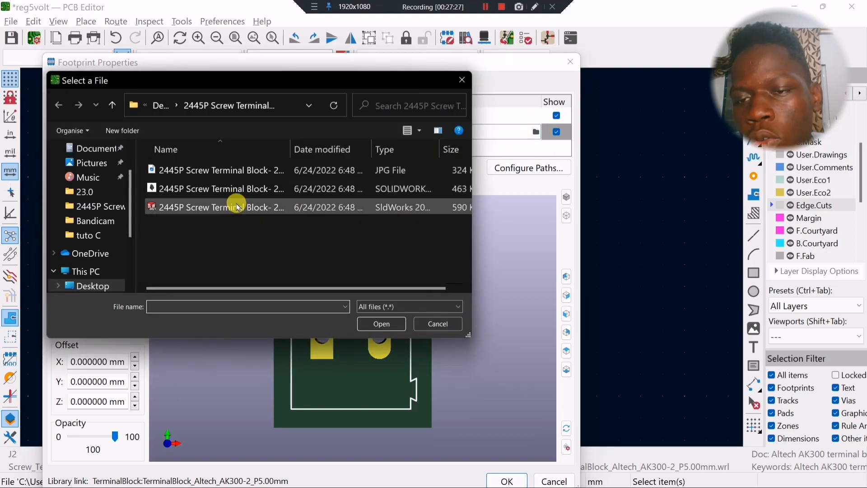
double_click(237, 203)
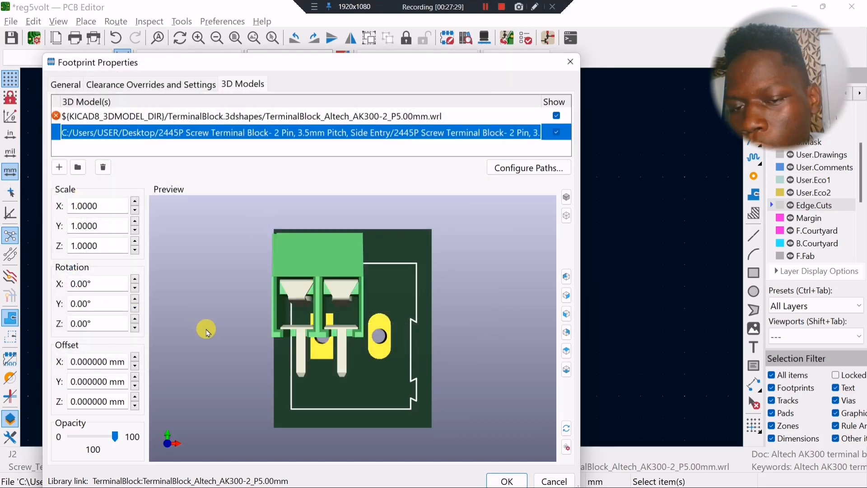
Set the X, Y and Z scale of J2's new 3D model to 1.4.
left_click(136, 202)
left_click(135, 201)
left_click(135, 201)
left_click(135, 201)
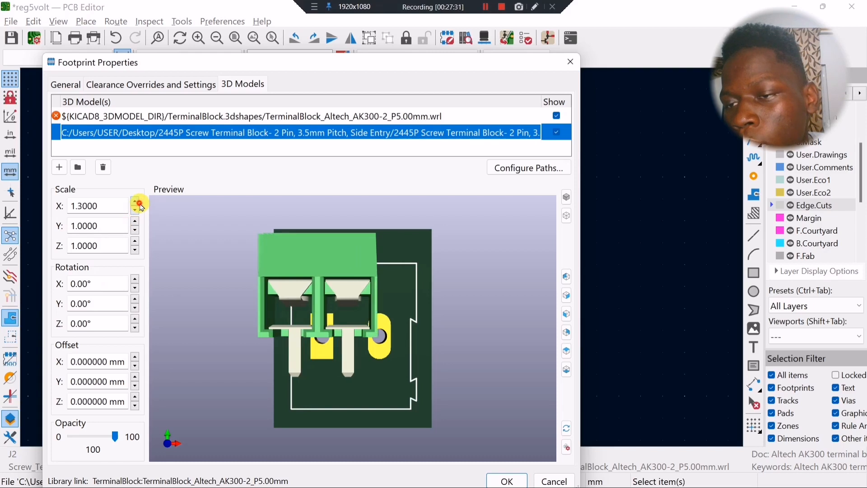
left_click(135, 221)
left_click(135, 221)
left_click(135, 222)
left_click(135, 221)
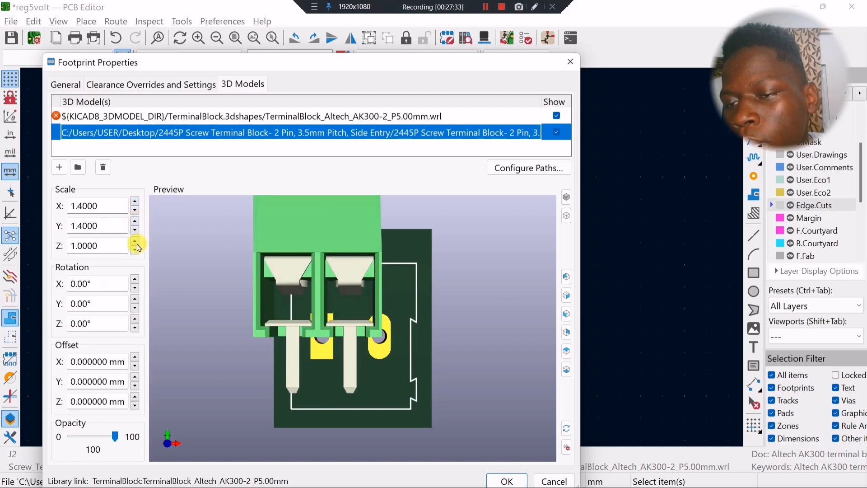
left_click(135, 241)
left_click(135, 241)
left_click(135, 242)
left_click(136, 241)
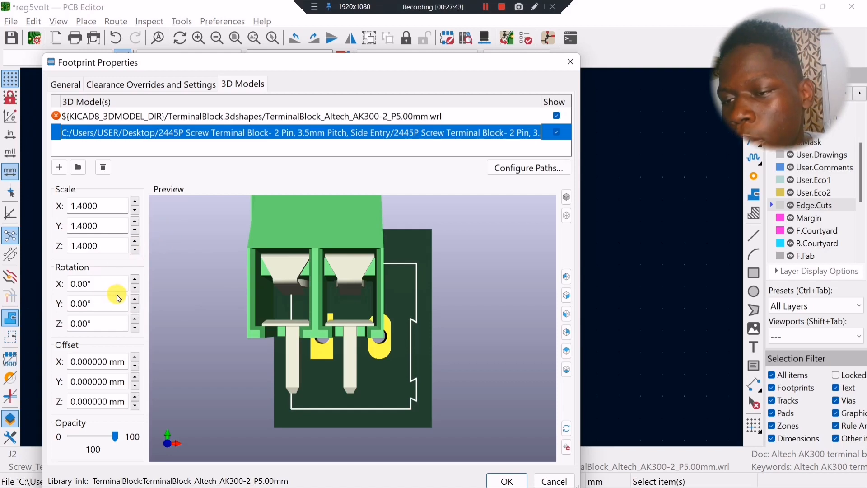
Set the X rotation of J2's 3D model to -90° so the screw heads face up.
left_click(135, 279)
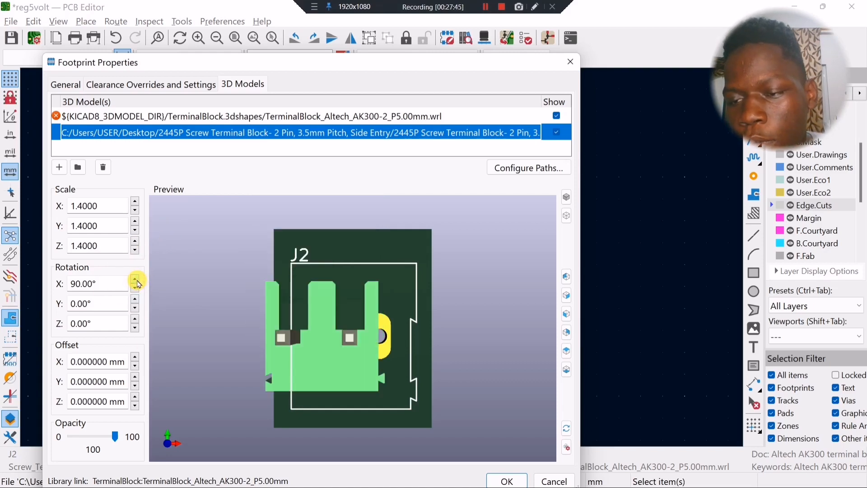
left_click(136, 290)
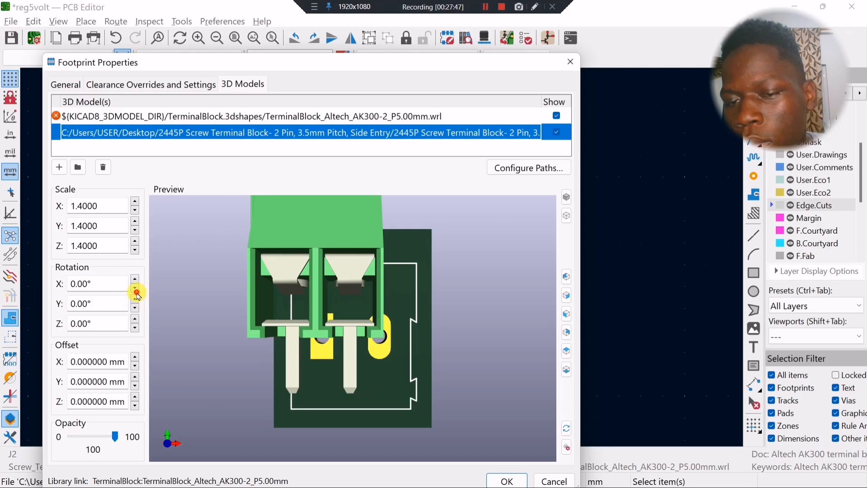
left_click(136, 291)
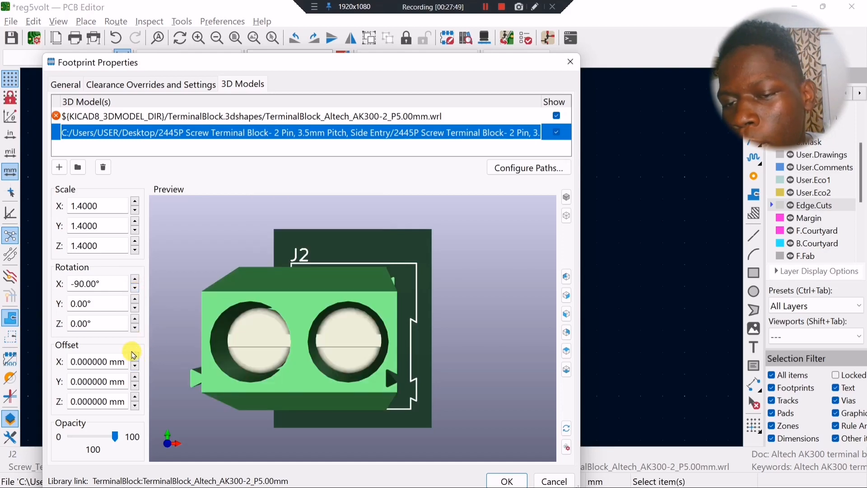
Set the X offset of J2's 3D model to 2.5 mm and apply the footprint properties.
left_click_drag(196, 398, 322, 320)
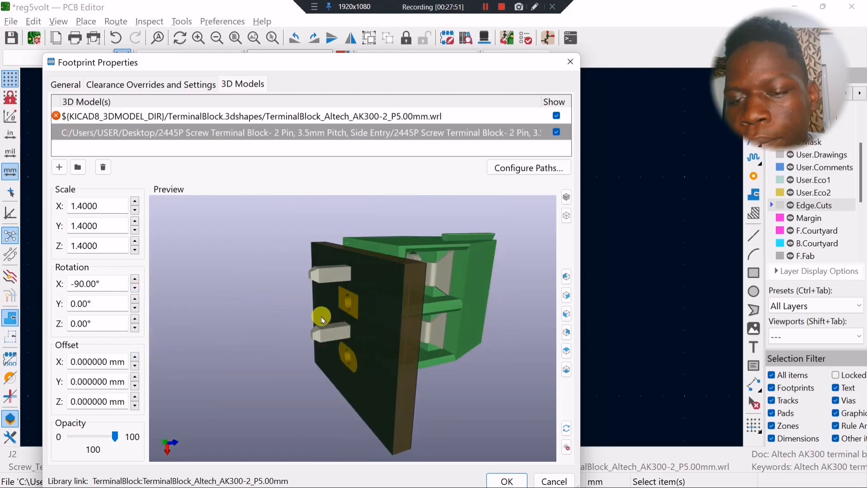
left_click(136, 357)
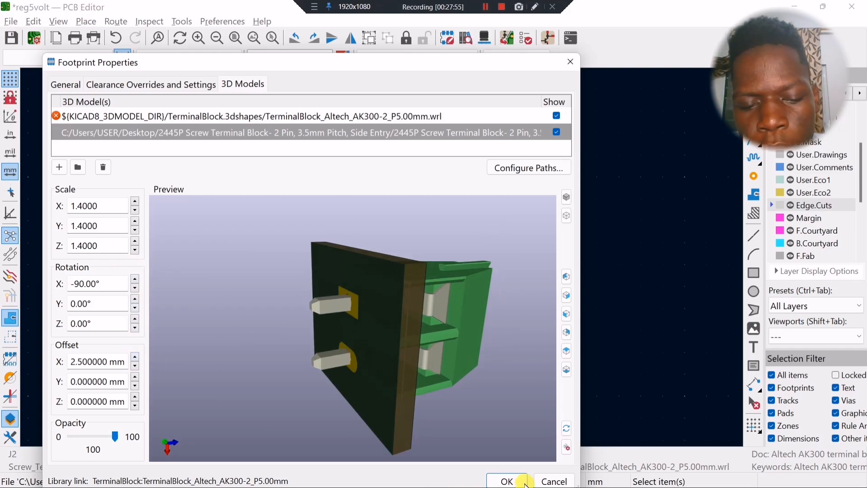
left_click(523, 482)
Examine both screw terminals in the 3D Viewer, checking their pins in the pads on the underside and the board's top side.
key("alt+3")
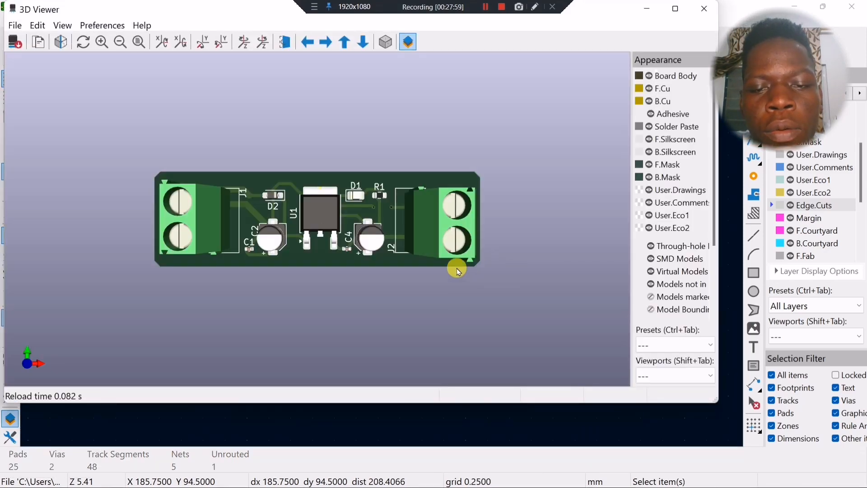
scroll(459, 277, "up", 3)
left_click_drag(459, 277, 408, 227)
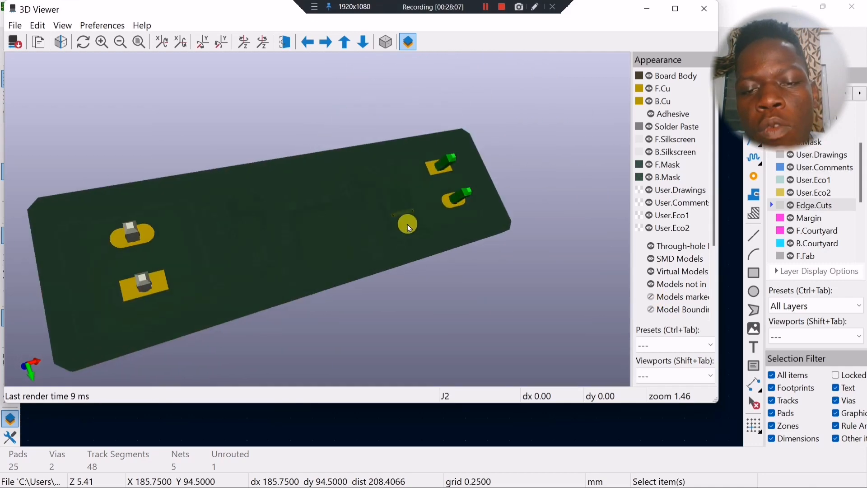
scroll(470, 226, "up", 5)
middle_click_drag(486, 238, 304, 281)
scroll(304, 280, "up", 1)
left_click_drag(304, 281, 246, 289)
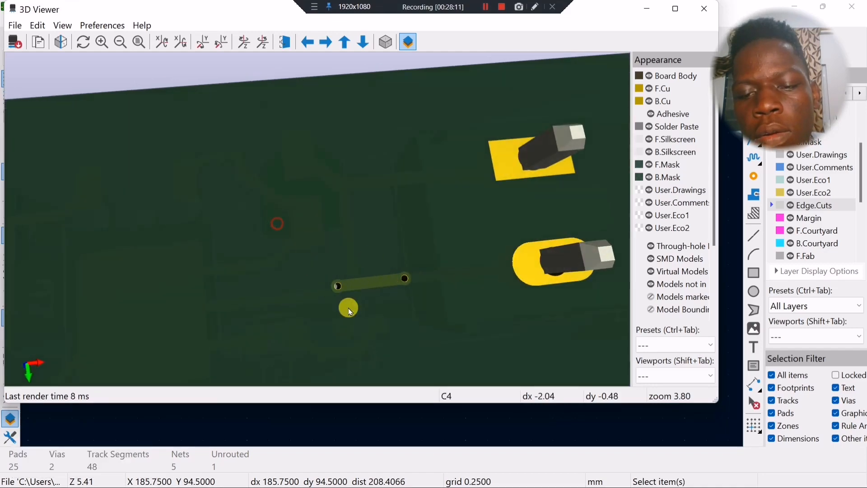
left_click_drag(349, 308, 460, 227)
scroll(460, 227, "down", 10)
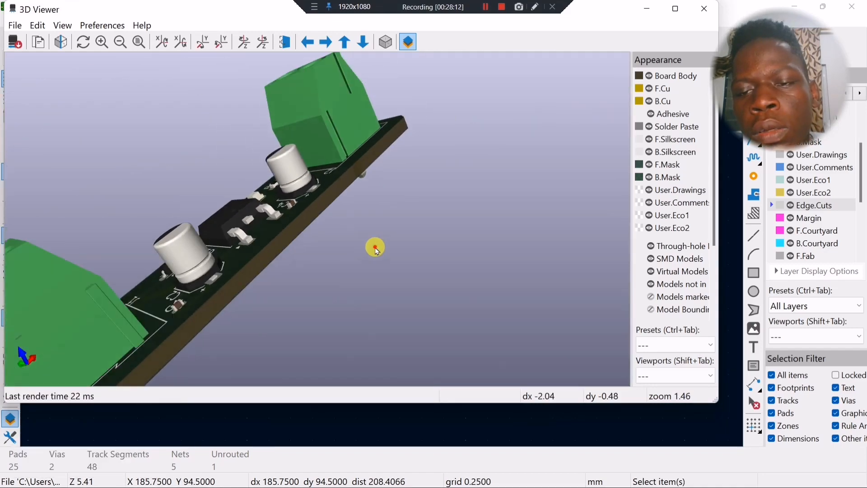
scroll(375, 248, "down", 1)
left_click_drag(375, 247, 519, 290)
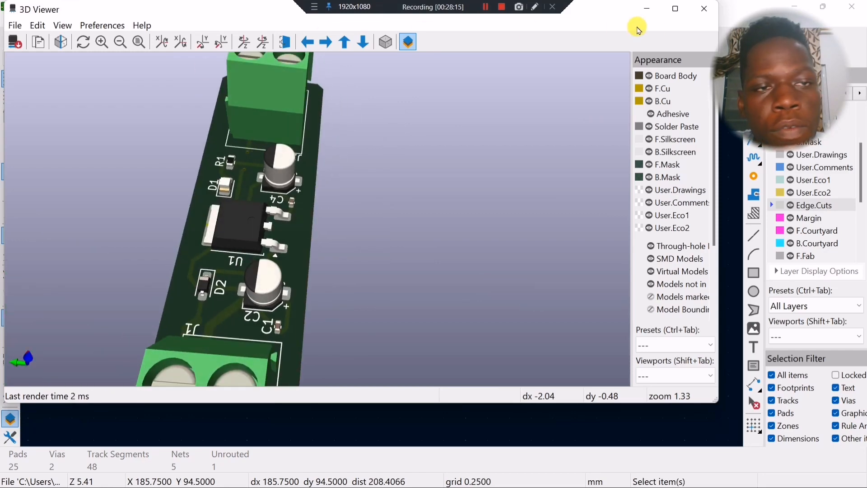
left_click(699, 13)
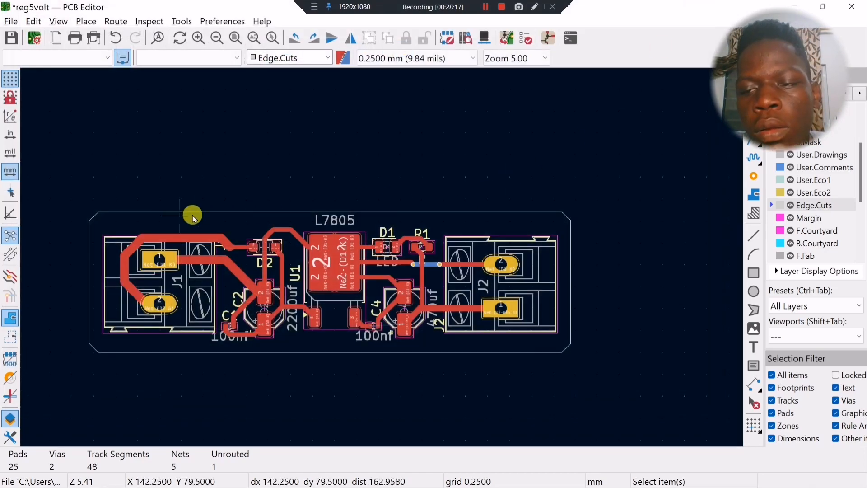
Move the stray C3 reference text onto the board, just above the 100nf capacitor beside C4.
middle_click_drag(190, 217, 296, 175)
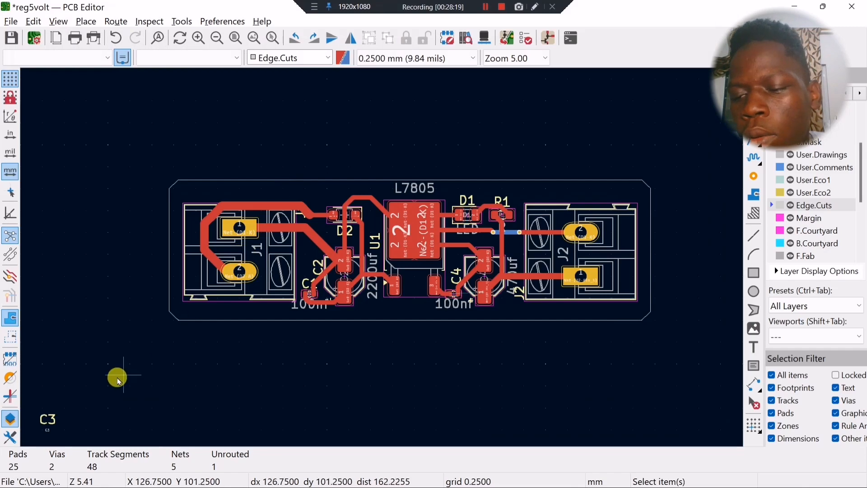
middle_click_drag(158, 364, 207, 350)
left_click(93, 405)
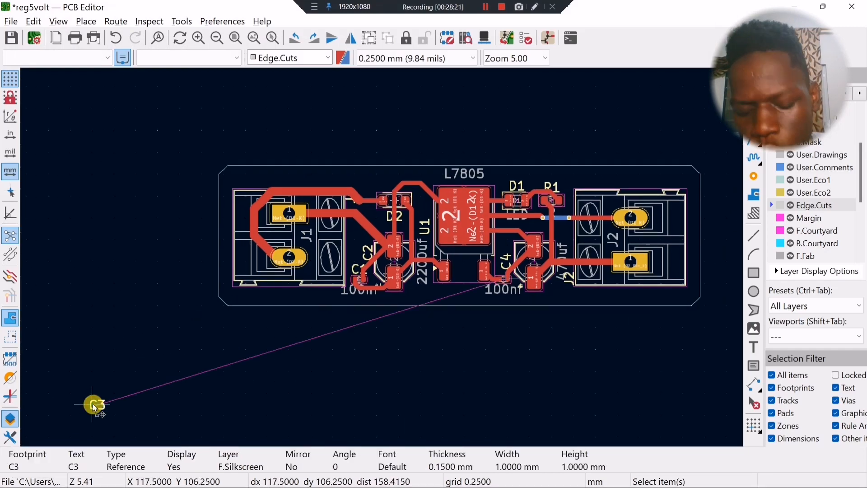
key("m")
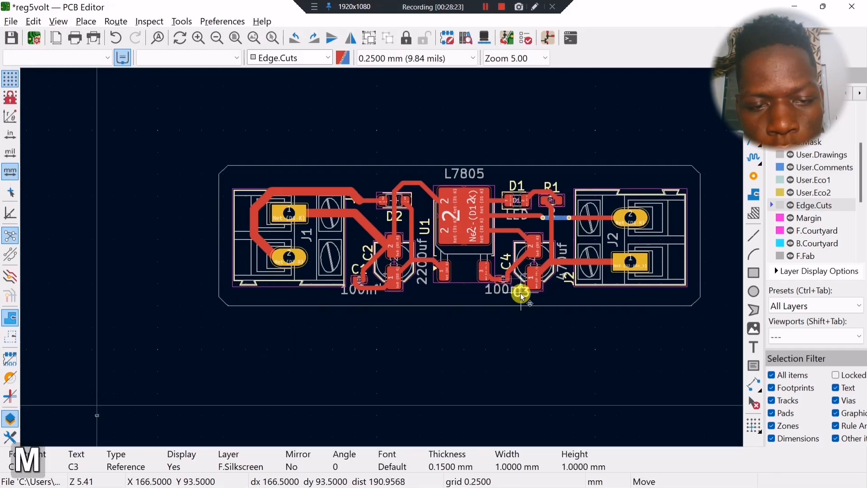
scroll(519, 291, "up", 5)
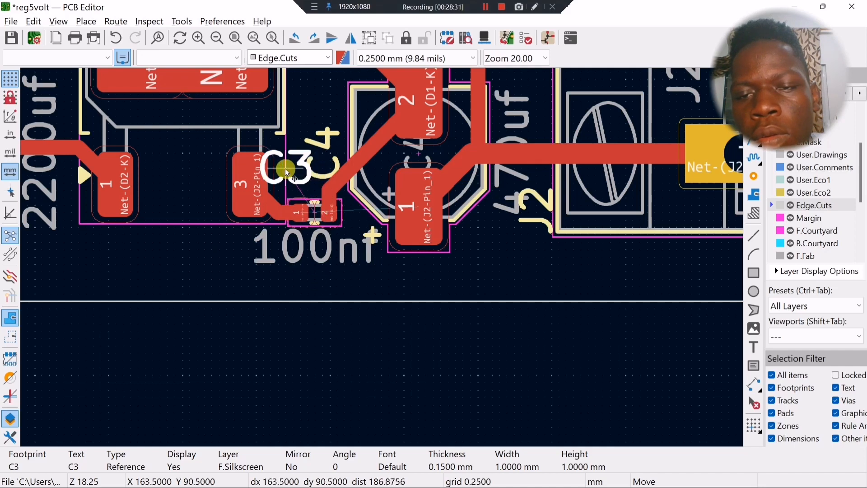
Move the C4 reference text up along its capacitor, clear of the C3 text.
left_click(316, 145)
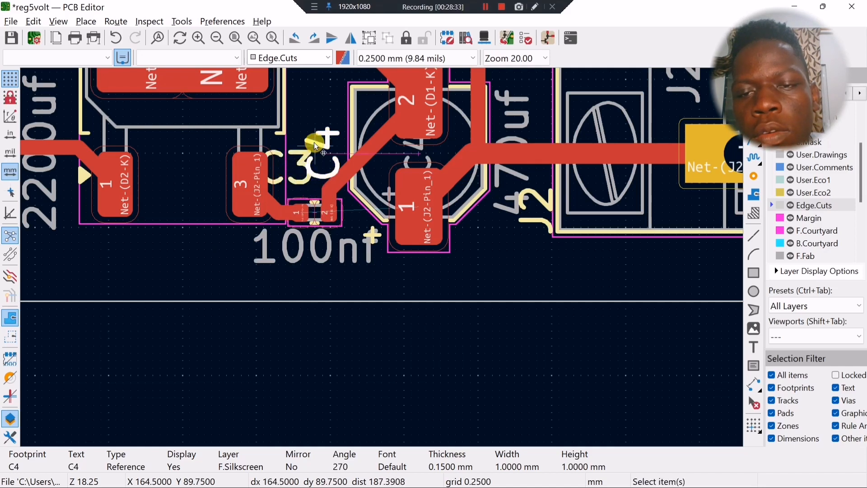
key("m")
left_click(330, 116)
Move the C3 silkscreen reference text so it sits just above the 100nf capacitor beside C4.
left_click(299, 165)
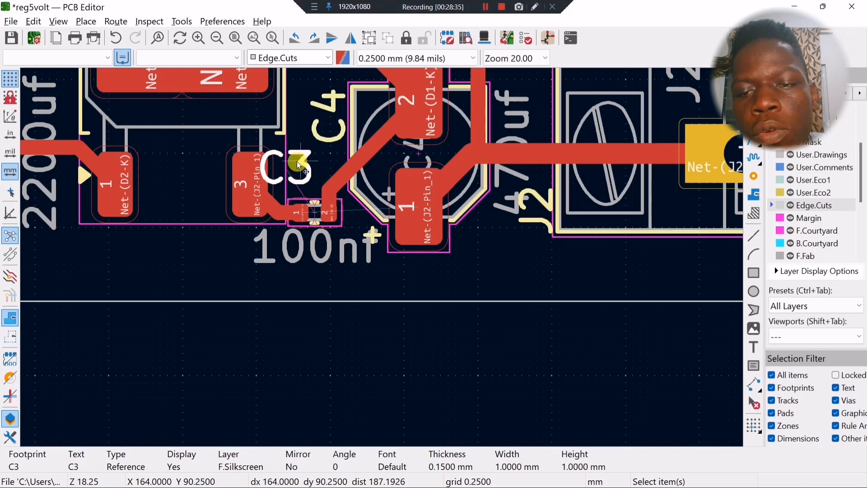
key("m")
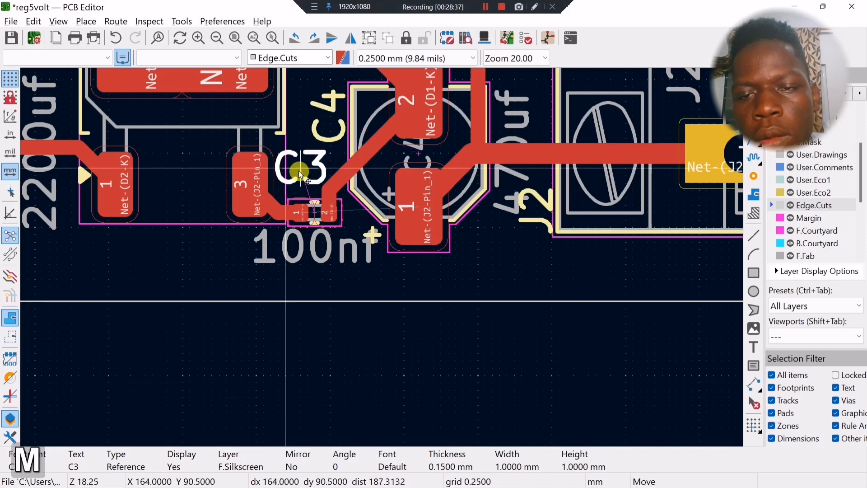
left_click(299, 171)
left_click(367, 321)
Move the small stray C3 fabrication-layer text from outside the board outline onto the C3 silkscreen label.
scroll(385, 261, "down", 5)
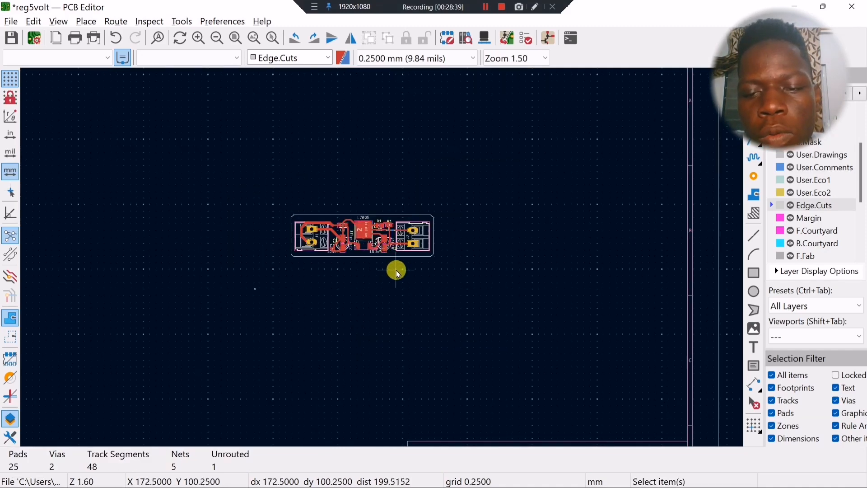
scroll(397, 274, "up", 4)
scroll(381, 256, "up", 1)
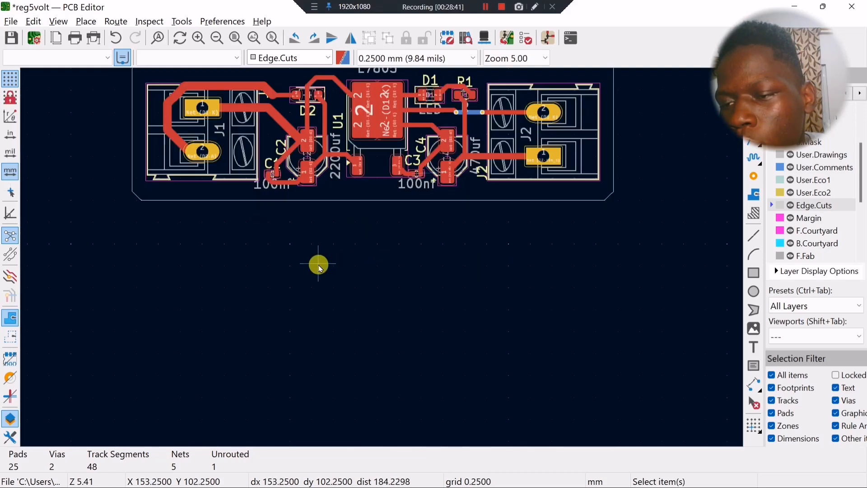
scroll(334, 266, "down", 1)
scroll(379, 256, "up", 2)
scroll(384, 261, "down", 1)
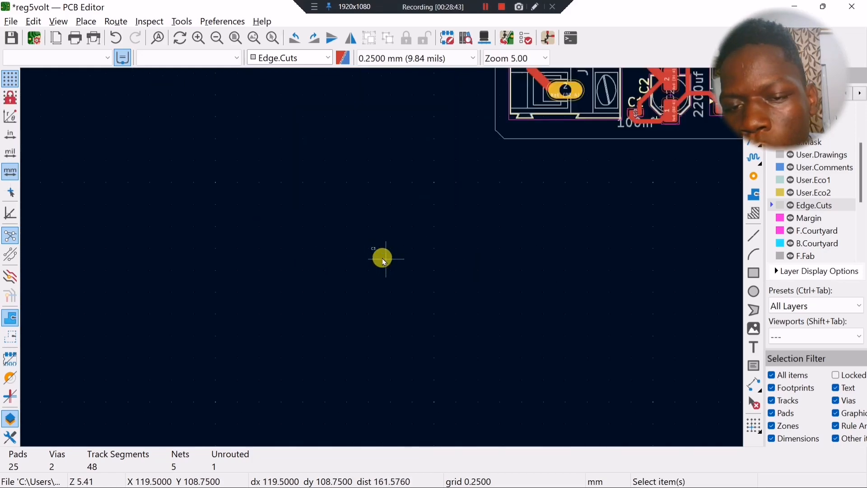
scroll(382, 260, "down", 1)
scroll(384, 261, "up", 3)
left_click(307, 210)
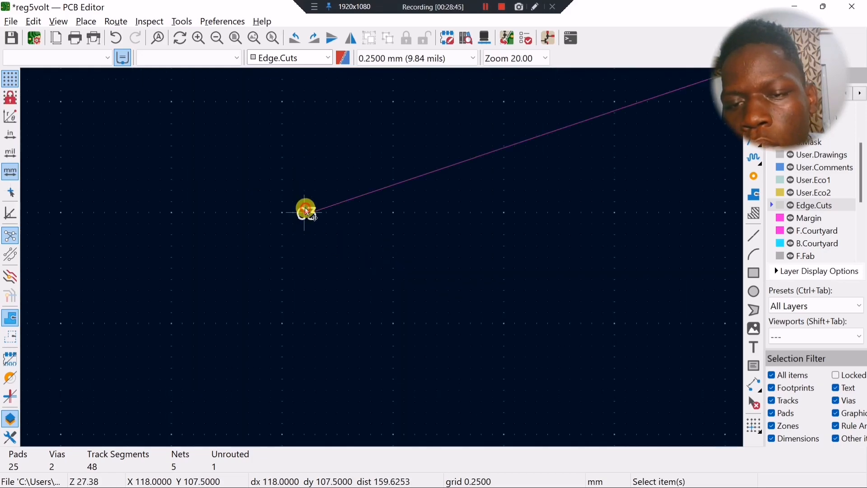
left_click_drag(307, 210, 487, 222)
scroll(486, 223, "down", 2)
left_click_drag(374, 257, 547, 242)
middle_click_drag(446, 226, 142, 274)
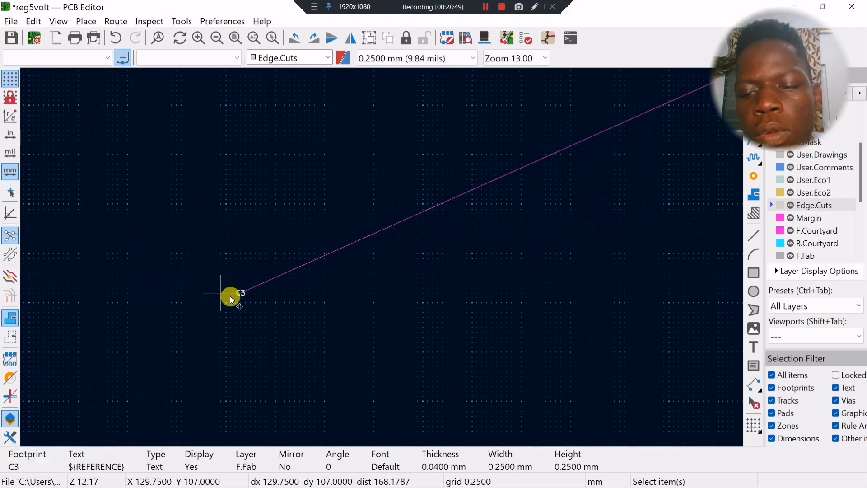
left_click_drag(237, 296, 630, 207)
middle_click_drag(512, 179, 134, 301)
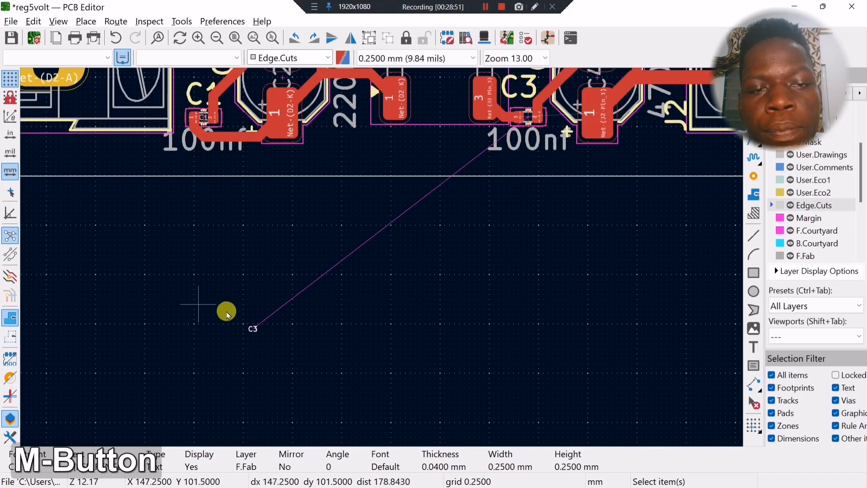
left_click_drag(252, 332, 540, 162)
scroll(544, 155, "up", 2)
left_click_drag(380, 259, 337, 119)
left_click(330, 103)
Delete the small C3 fabrication-layer text that overlaps the C3 silkscreen label.
scroll(330, 103, "down", 8)
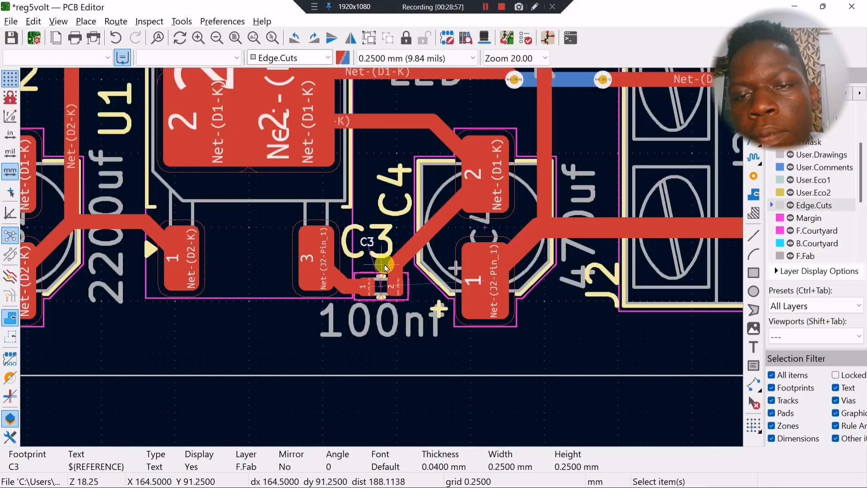
scroll(350, 258, "up", 2)
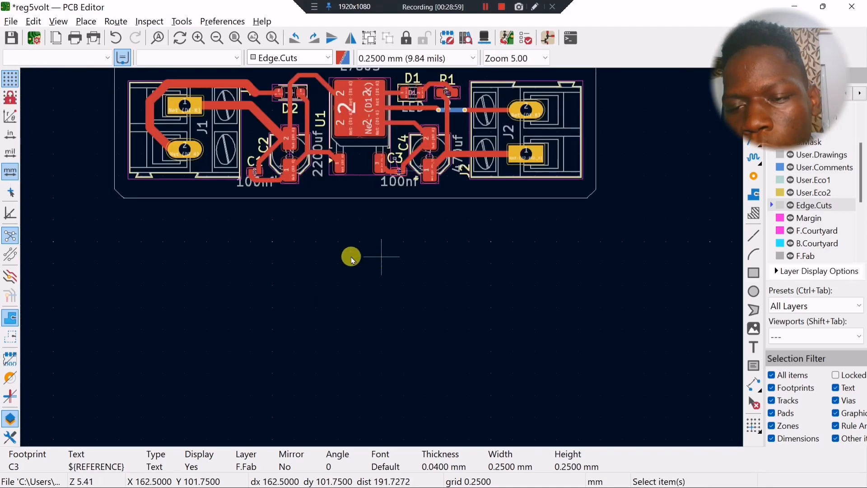
scroll(300, 265, "down", 2)
scroll(398, 242, "up", 8)
middle_click_drag(442, 246, 430, 300)
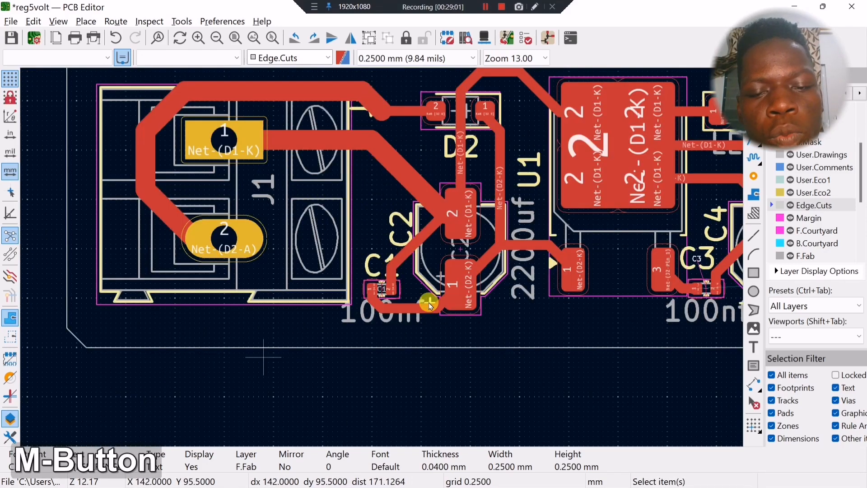
scroll(430, 300, "up", 4)
scroll(254, 259, "down", 2)
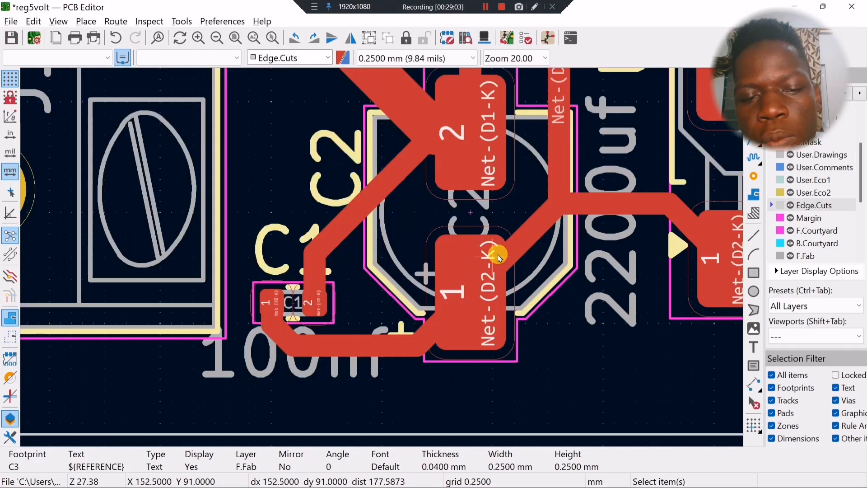
scroll(385, 263, "down", 1)
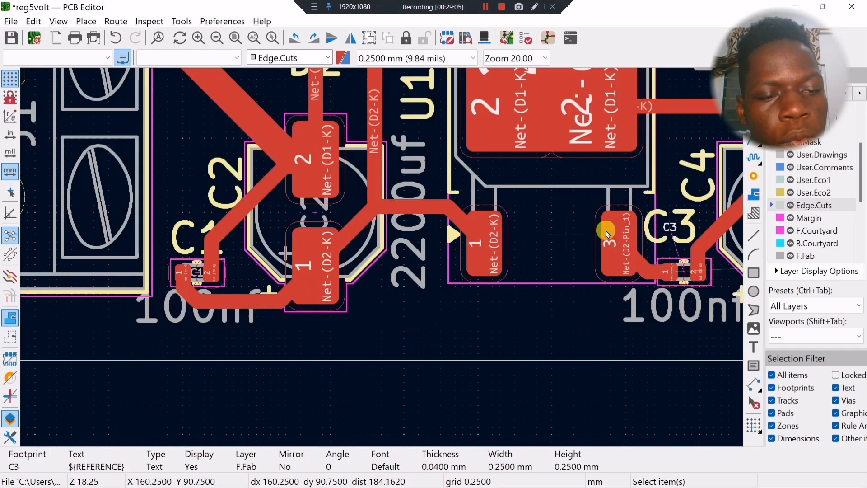
scroll(670, 230, "up", 2)
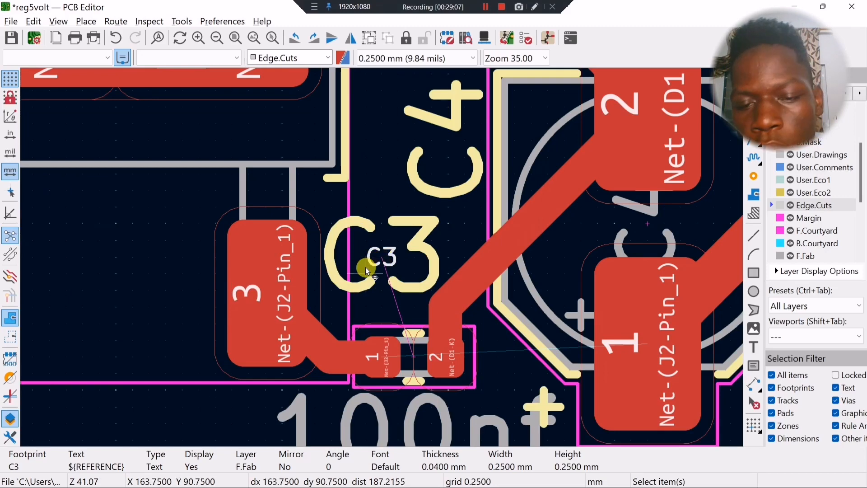
key("Delete")
Start the Add Filled Zone tool and set the grid to 2.5 mm.
scroll(384, 255, "down", 6)
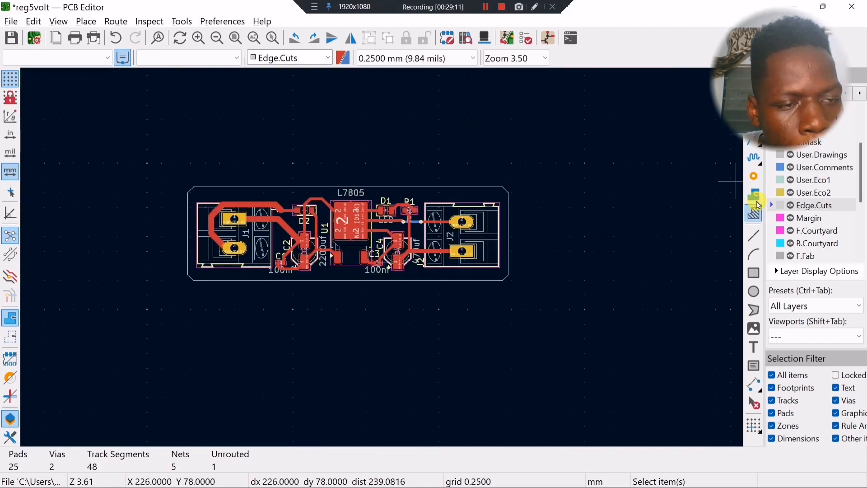
left_click(756, 198)
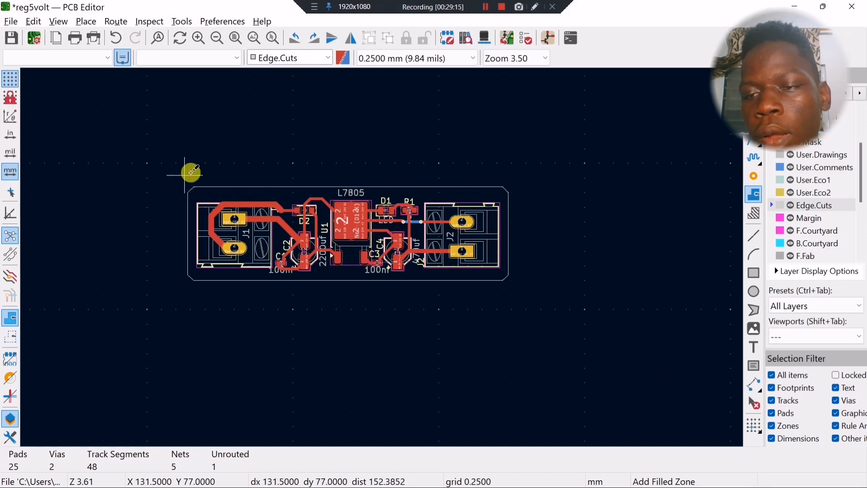
left_click(388, 58)
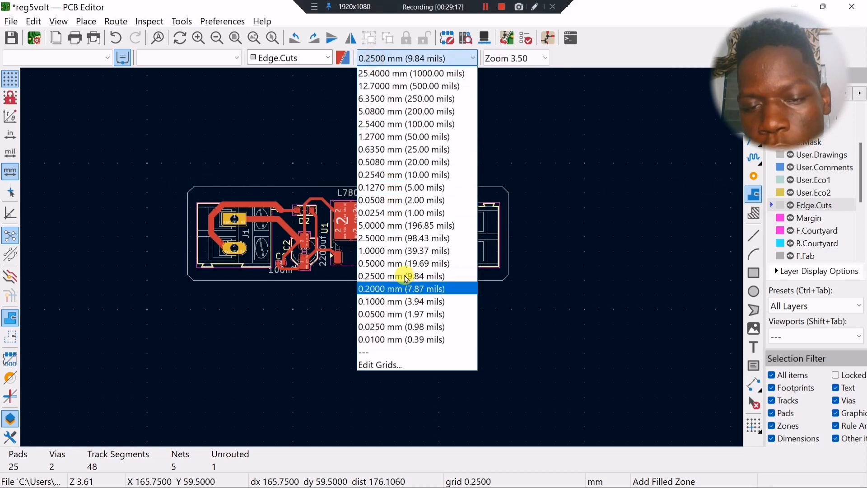
left_click(387, 238)
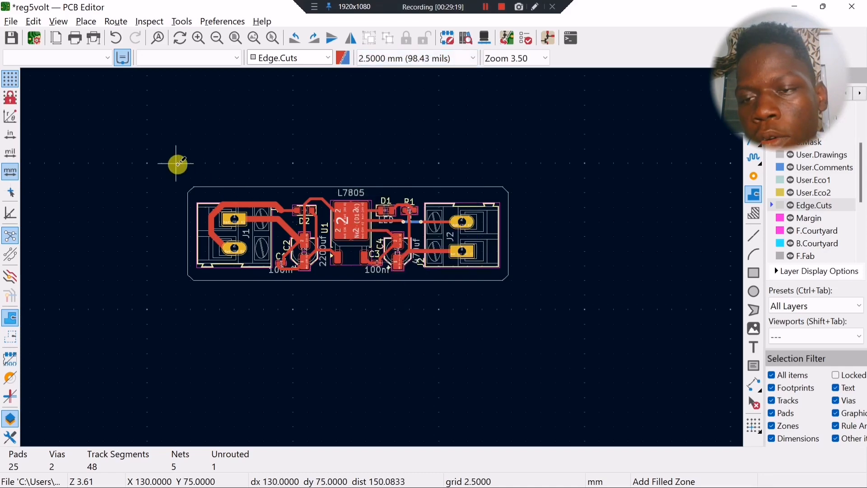
Make F.Cu the active layer and check the nets offered for a copper zone, without placing one.
left_click(175, 163)
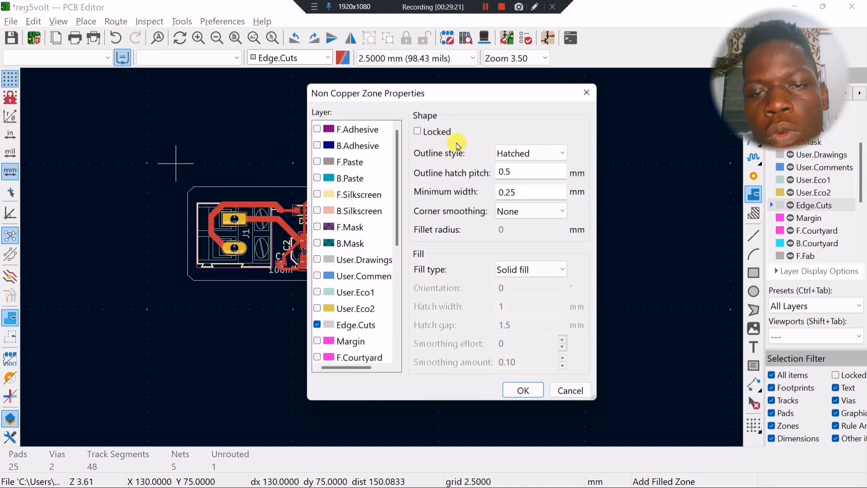
left_click(587, 92)
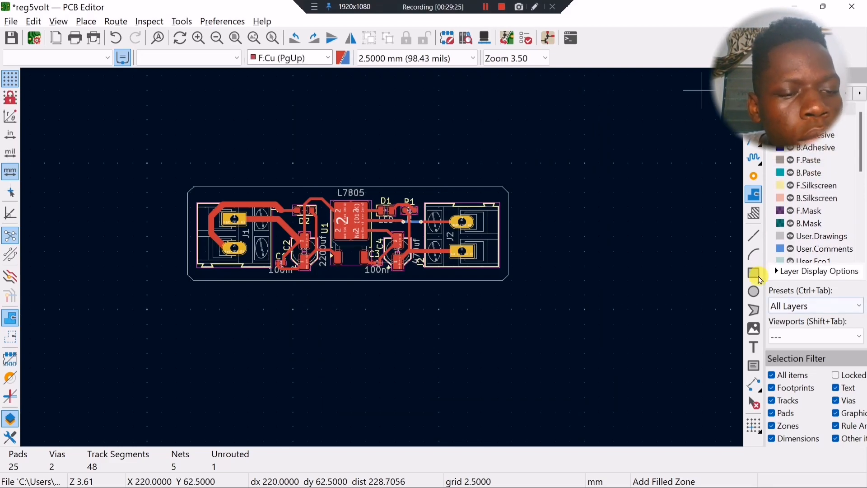
left_click(162, 176)
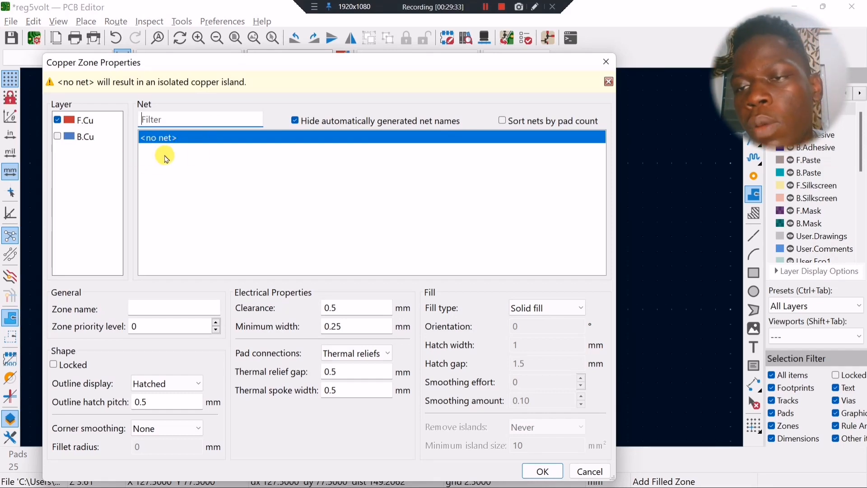
left_click(605, 61)
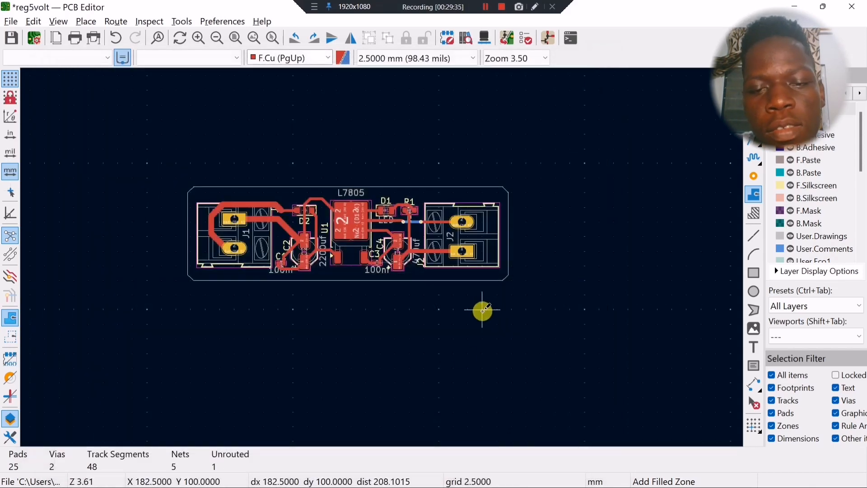
Switch to the Schematic Editor and move the loose GND power symbol onto the ground-wire junction below U1's GND pin.
mouse_move(482, 475)
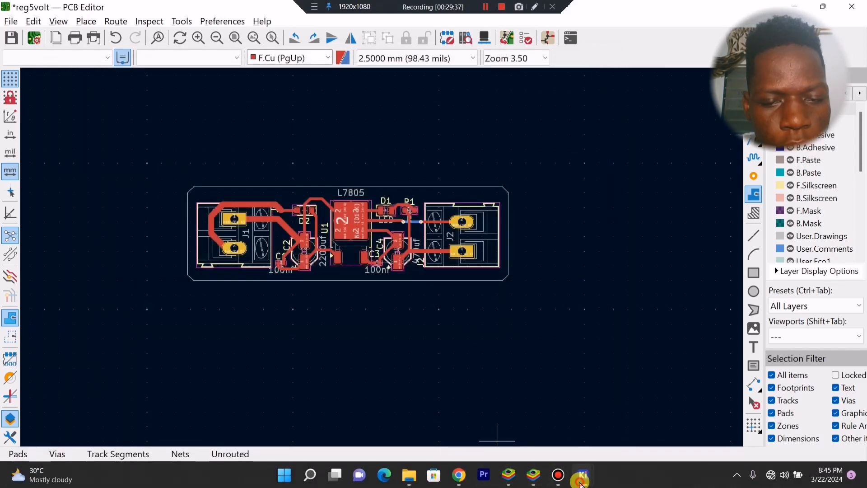
mouse_move(583, 475)
left_click(580, 417)
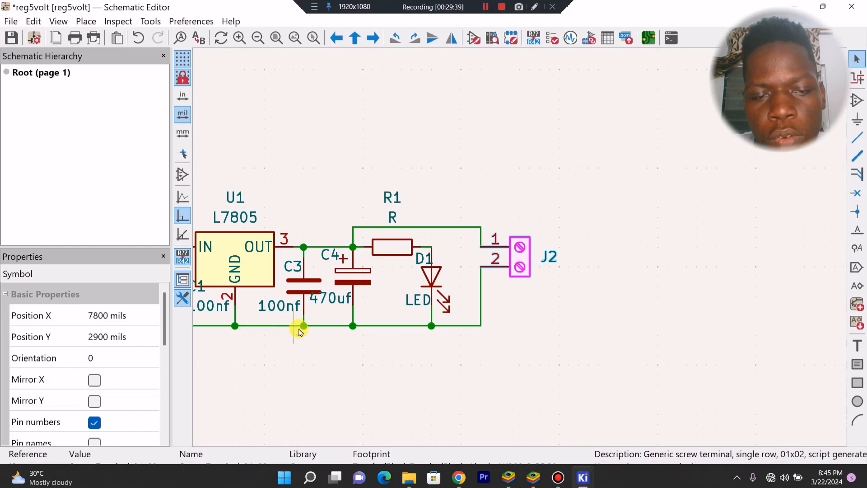
middle_click_drag(299, 330, 450, 247)
left_click(445, 249)
double_click(209, 349)
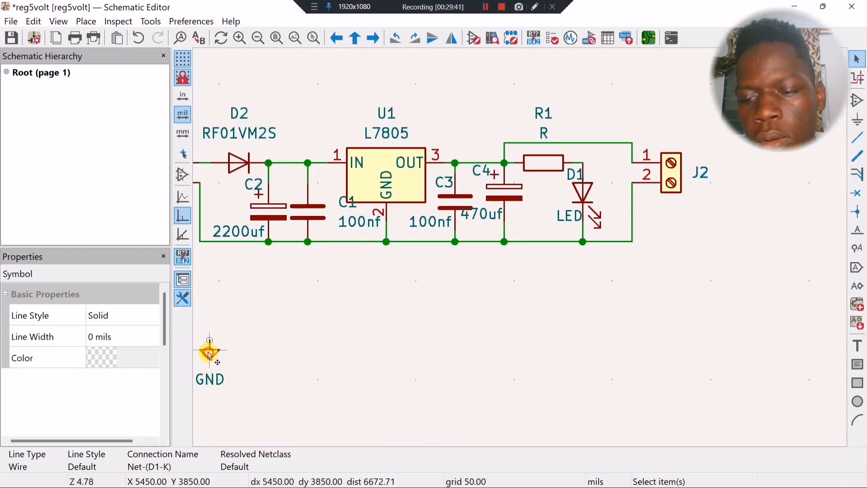
left_click(540, 62)
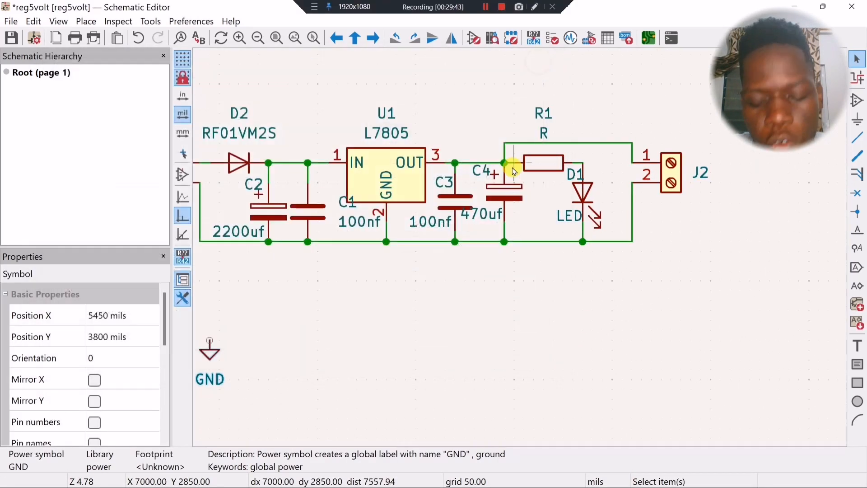
key("m")
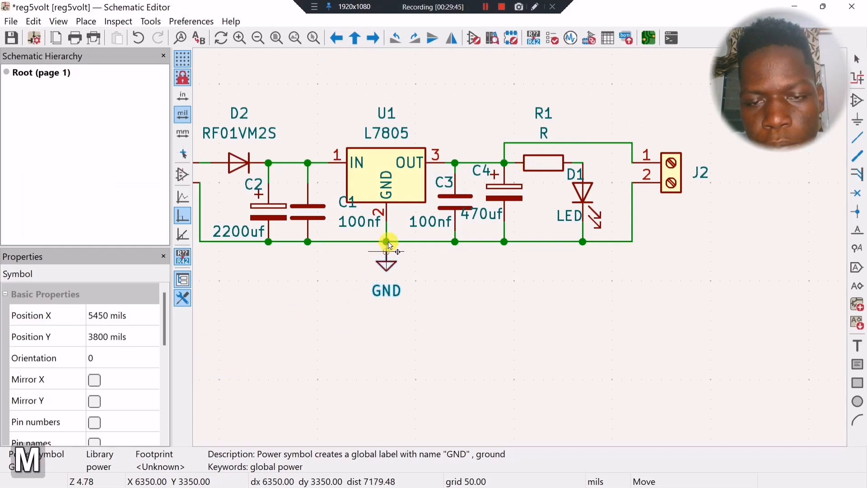
left_click(389, 243)
left_click(393, 282)
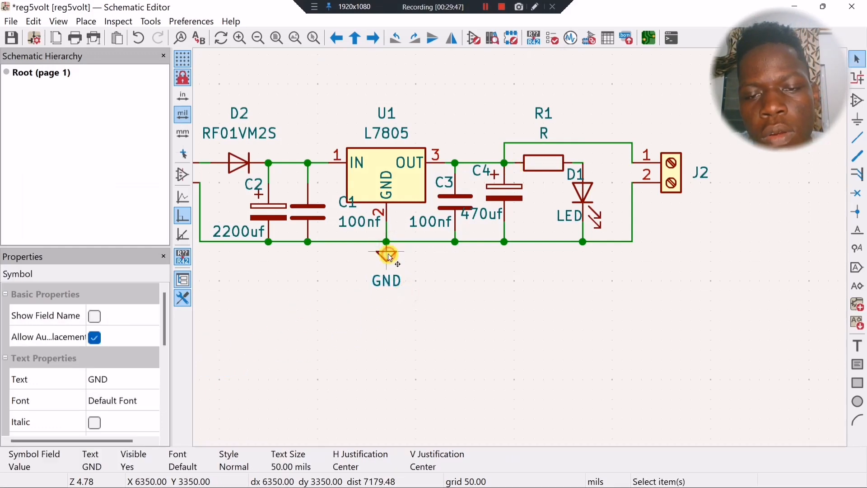
double_click(387, 253)
left_click(553, 66)
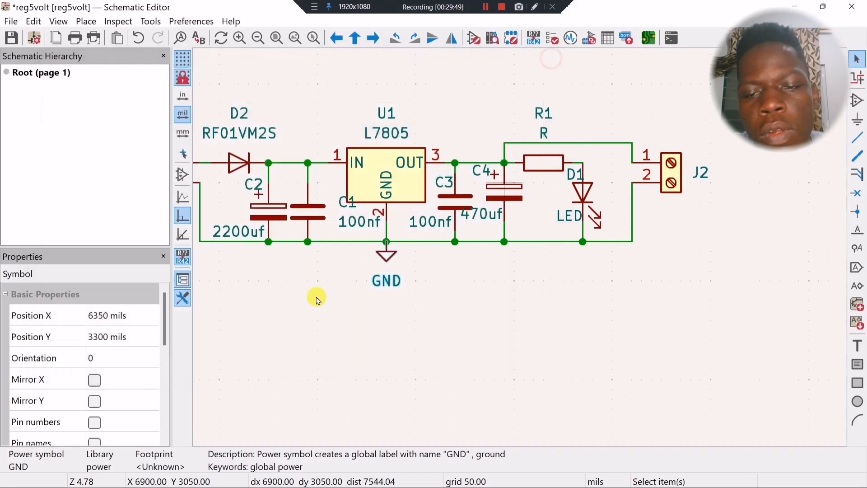
left_click(383, 354)
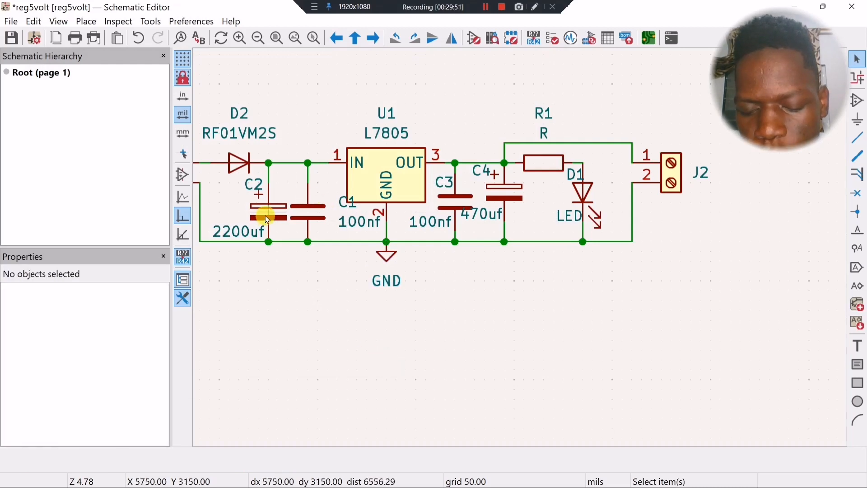
Update the PCB from the schematic to bring in the GND net.
key("F8")
left_click(330, 288)
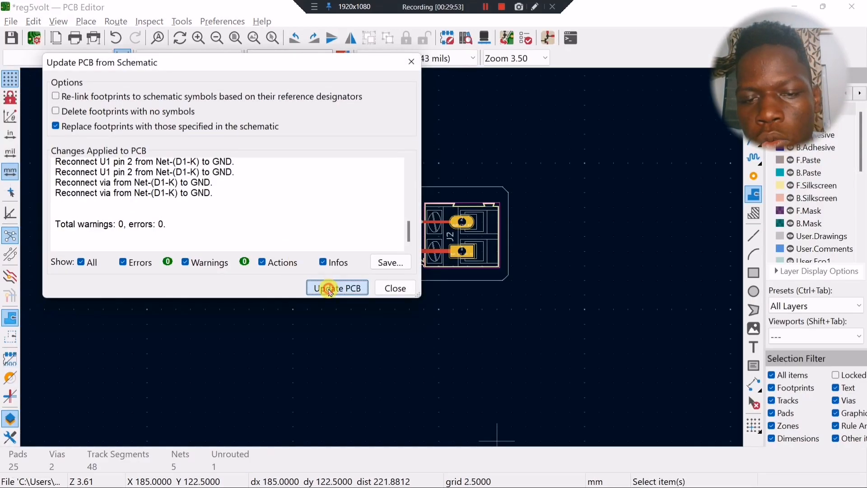
left_click(393, 288)
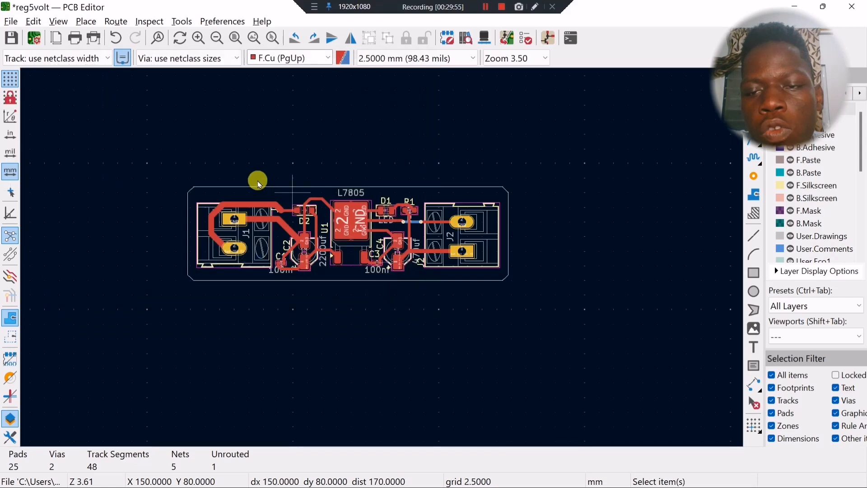
Start a filled copper zone just outside the board's upper-left corner, assigned to net GND on both F.Cu and B.Cu.
left_click(754, 194)
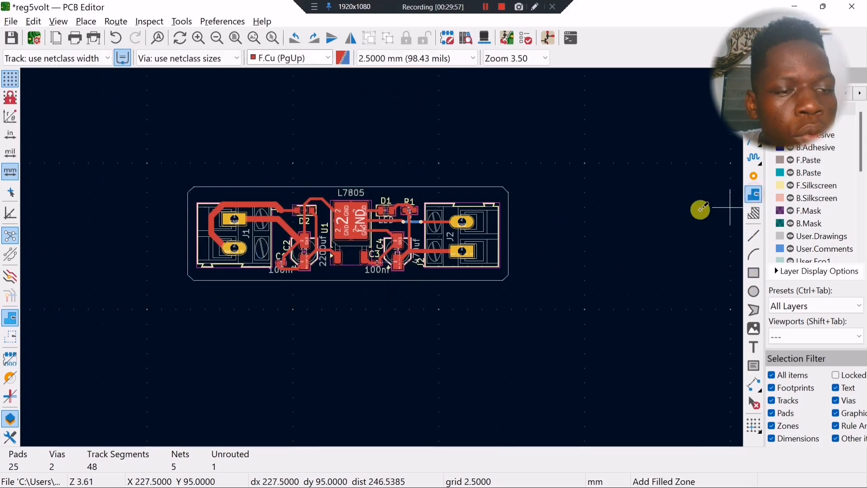
left_click(170, 164)
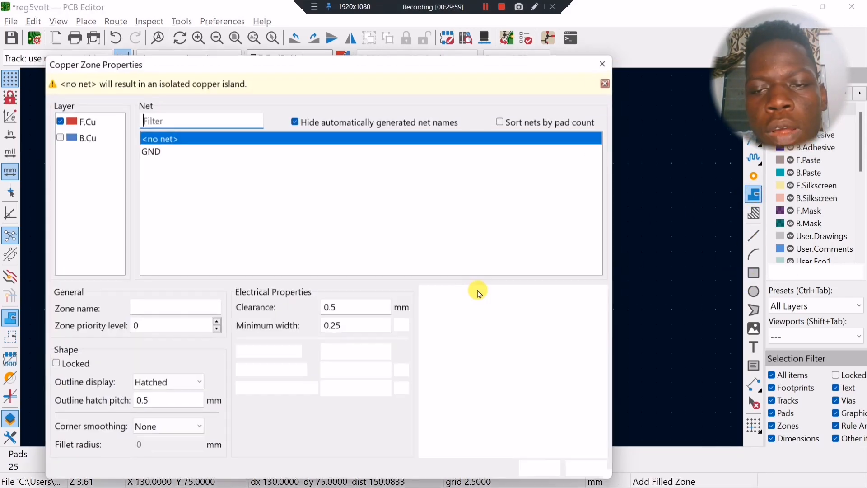
left_click(149, 152)
left_click(57, 113)
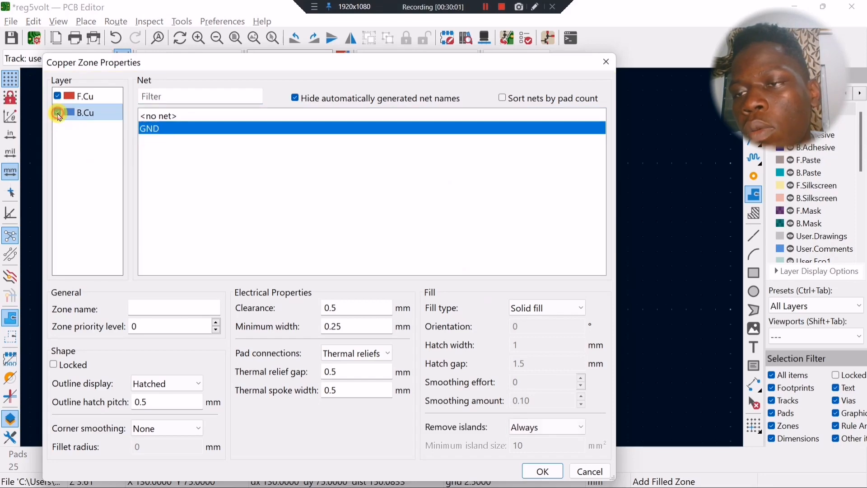
left_click(537, 462)
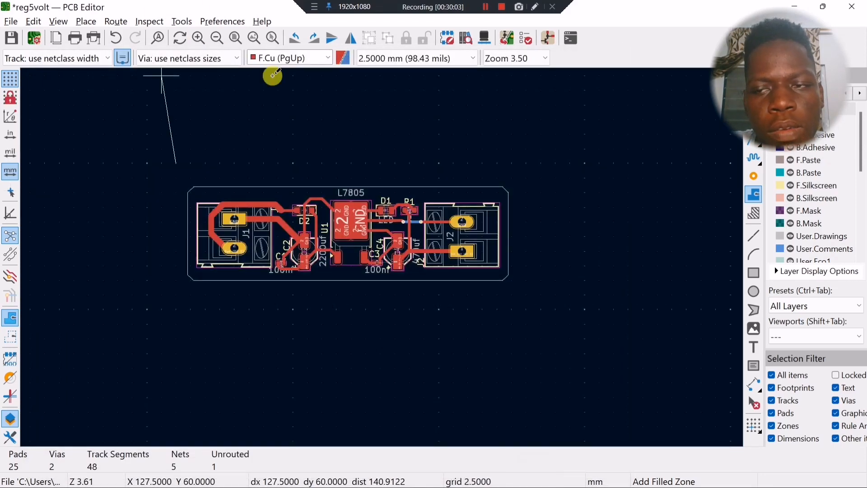
Outline the zone as a closed rectangle of about 60 × 22.5 mm surrounding the whole board edge.
left_click(524, 161)
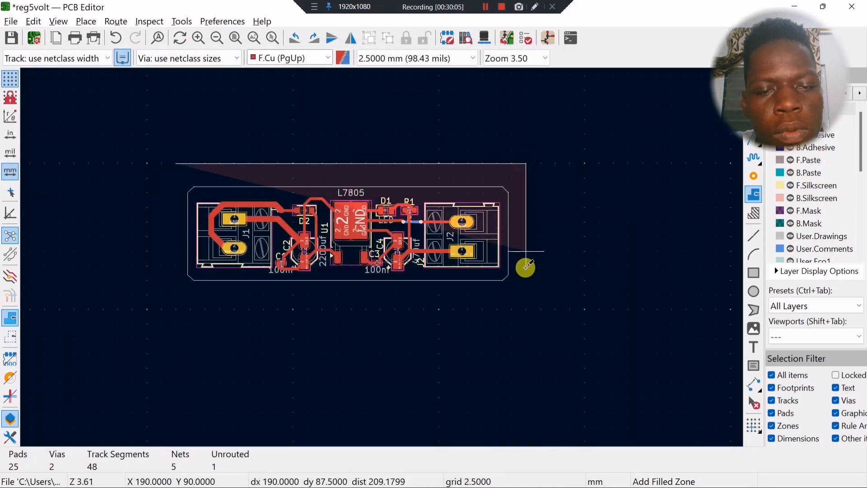
left_click(524, 293)
left_click(176, 295)
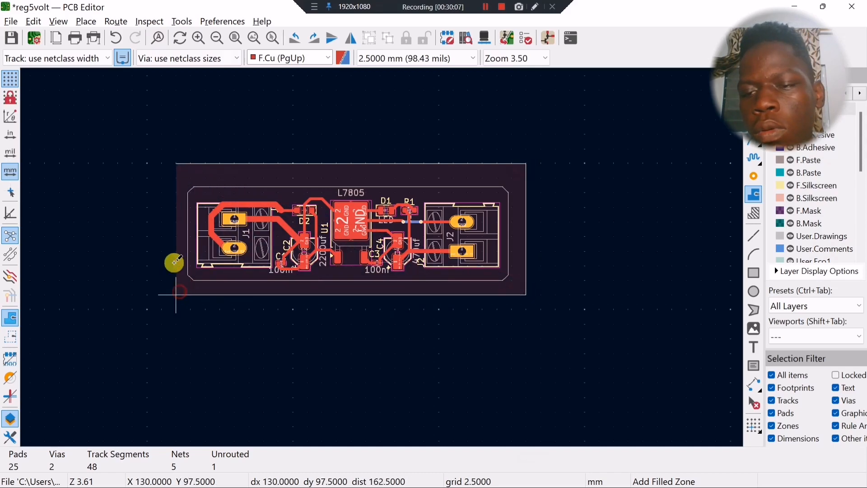
left_click(175, 162)
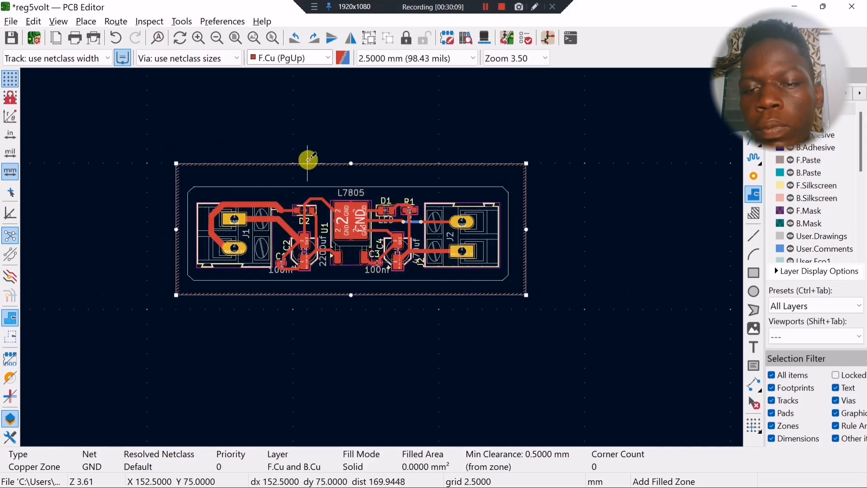
Fill the GND zone with copper on both layers.
scroll(384, 251, "up", 4)
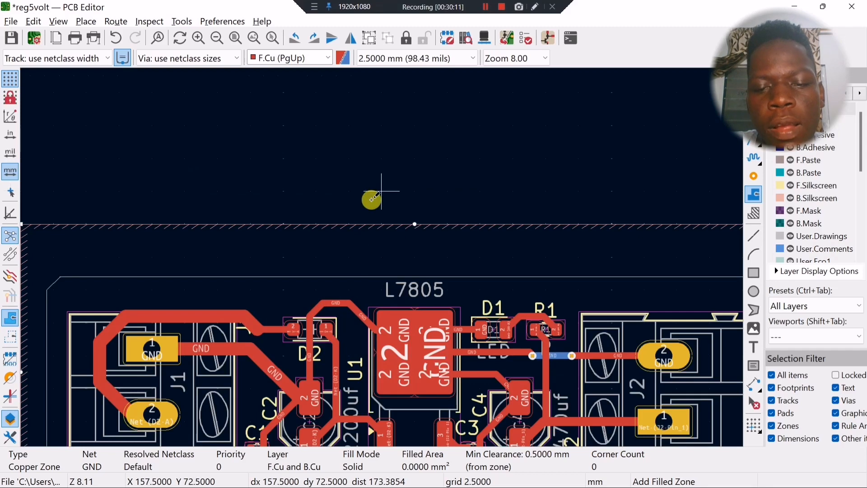
scroll(382, 257, "down", 2)
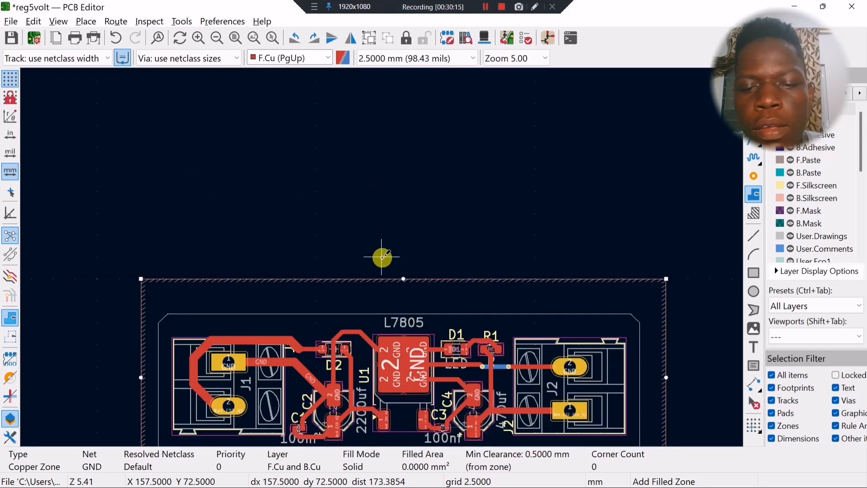
key("b")
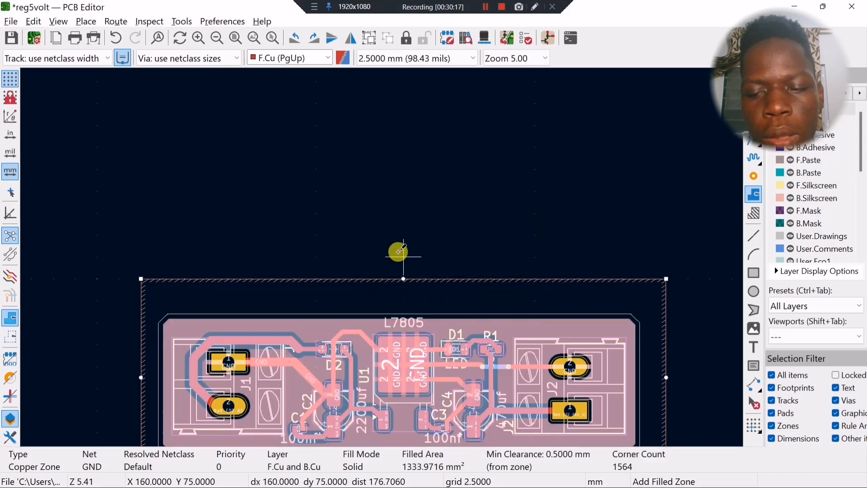
middle_click_drag(398, 248, 398, 76)
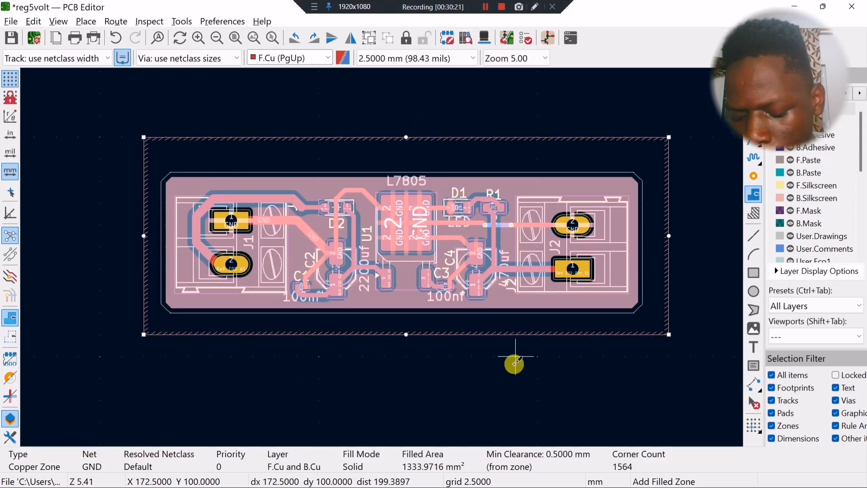
Open the 3D Viewer and examine the populated board from above, from the terminal-block sides and from underneath.
key("alt")
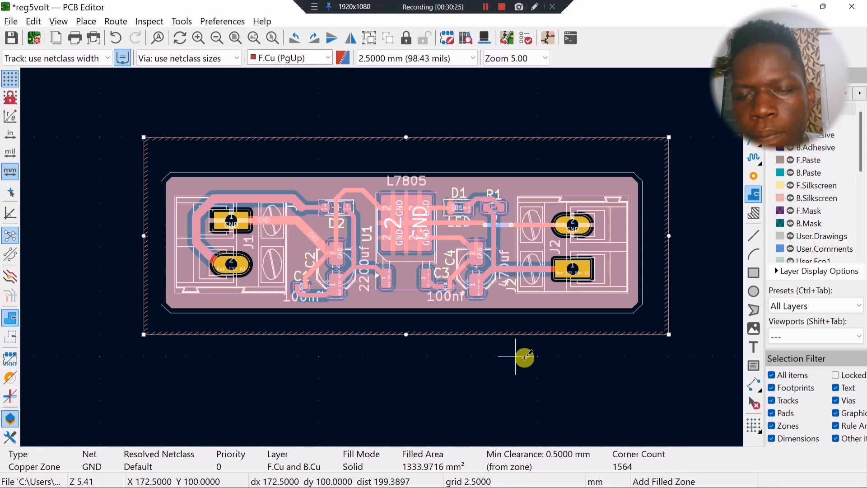
key("alt+F3")
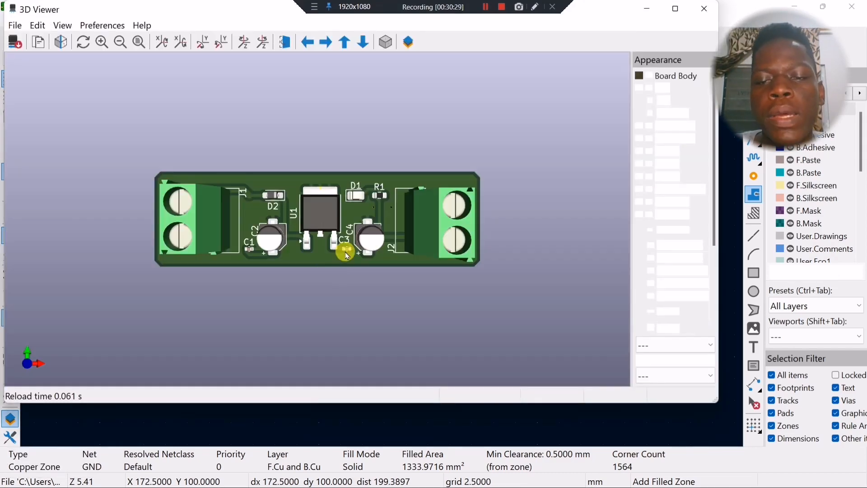
left_click_drag(346, 256, 370, 322)
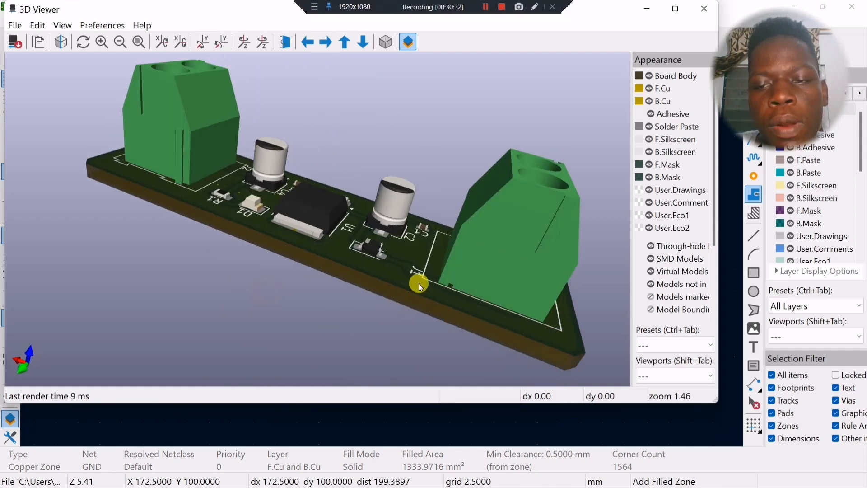
left_click_drag(419, 287, 358, 273)
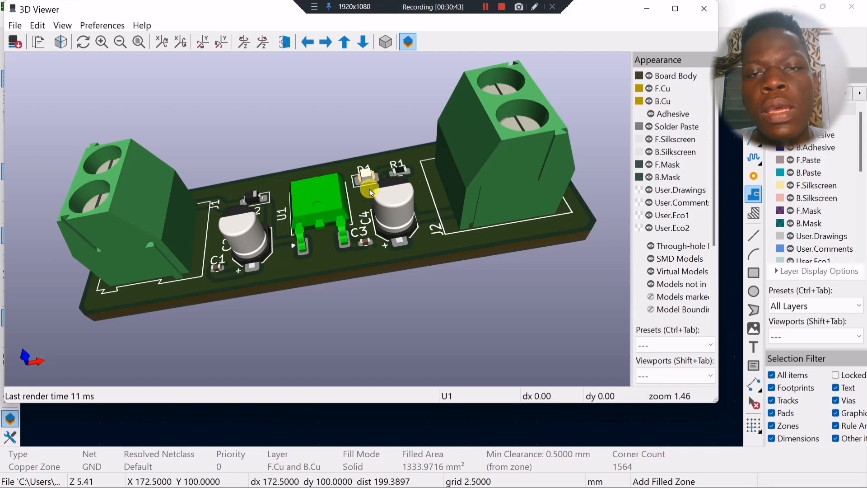
left_click_drag(309, 297, 318, 253)
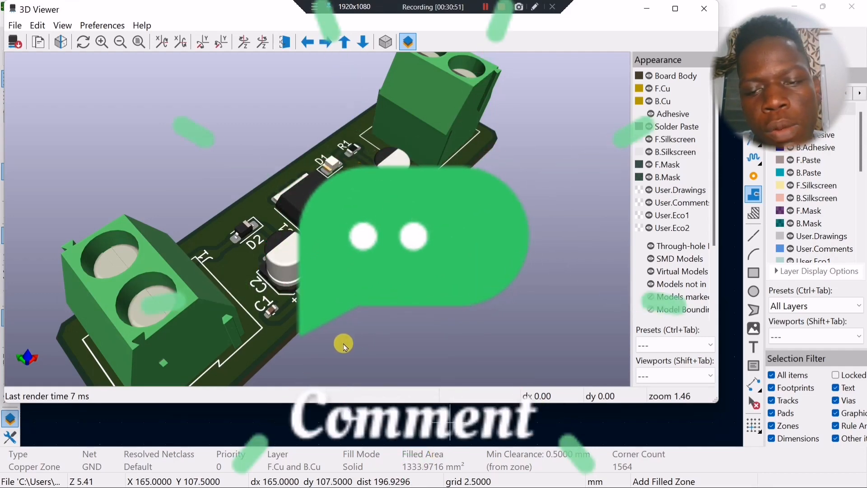
left_click_drag(344, 341, 156, 250)
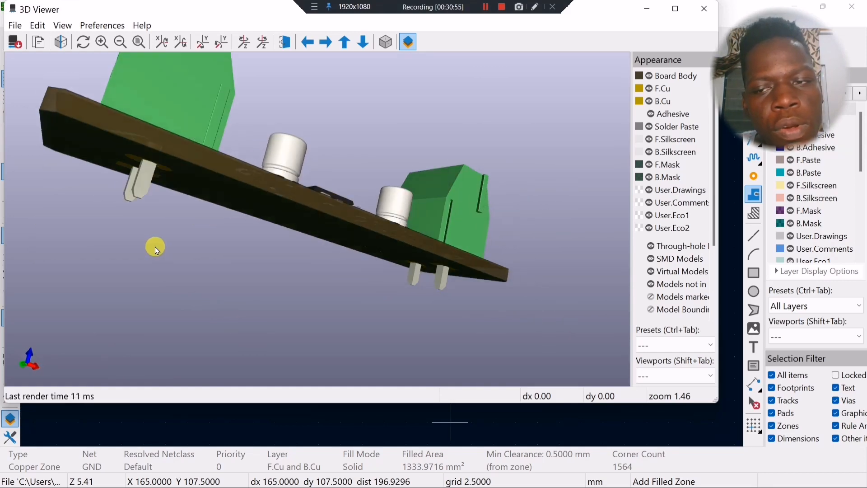
left_click_drag(326, 270, 223, 275)
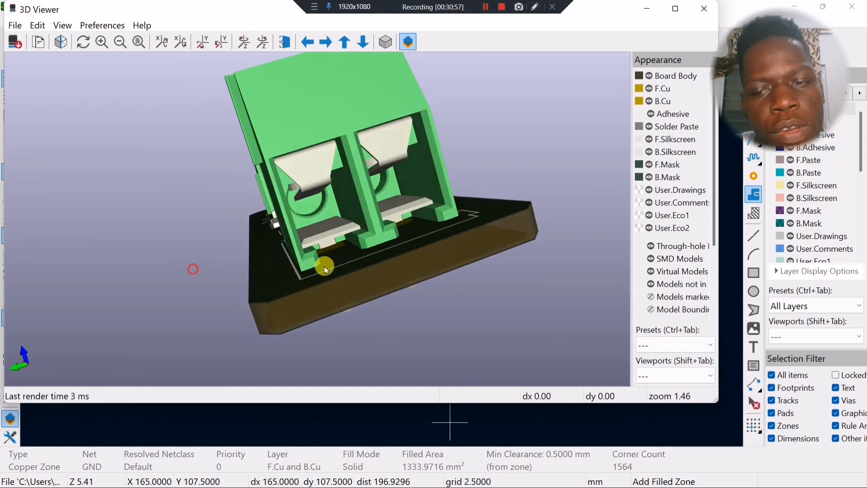
left_click_drag(326, 269, 491, 3)
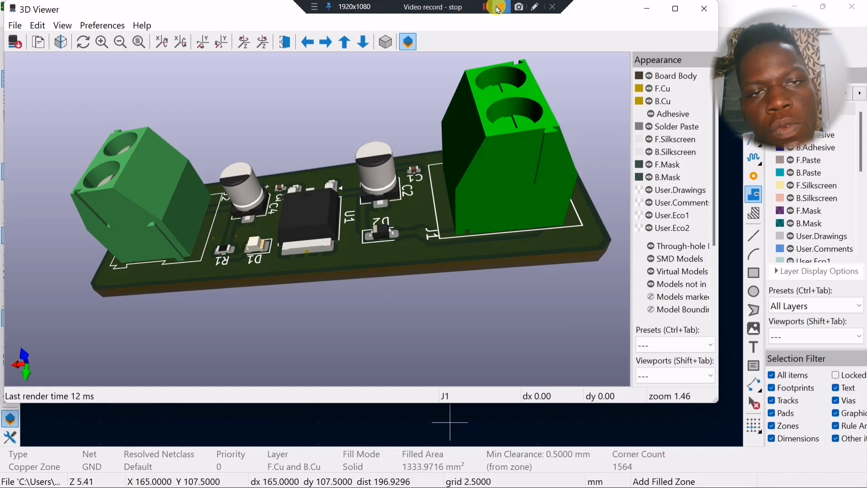